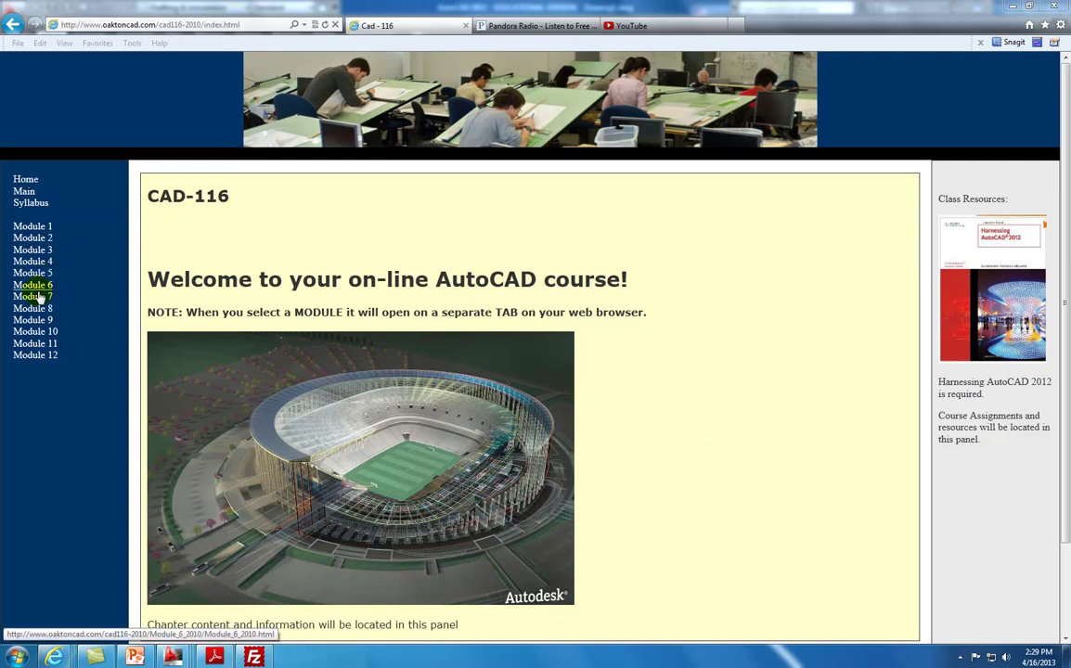
Open the CAD-116 Module 10 page (Block References and Attributes) in a new tab
click(40, 333)
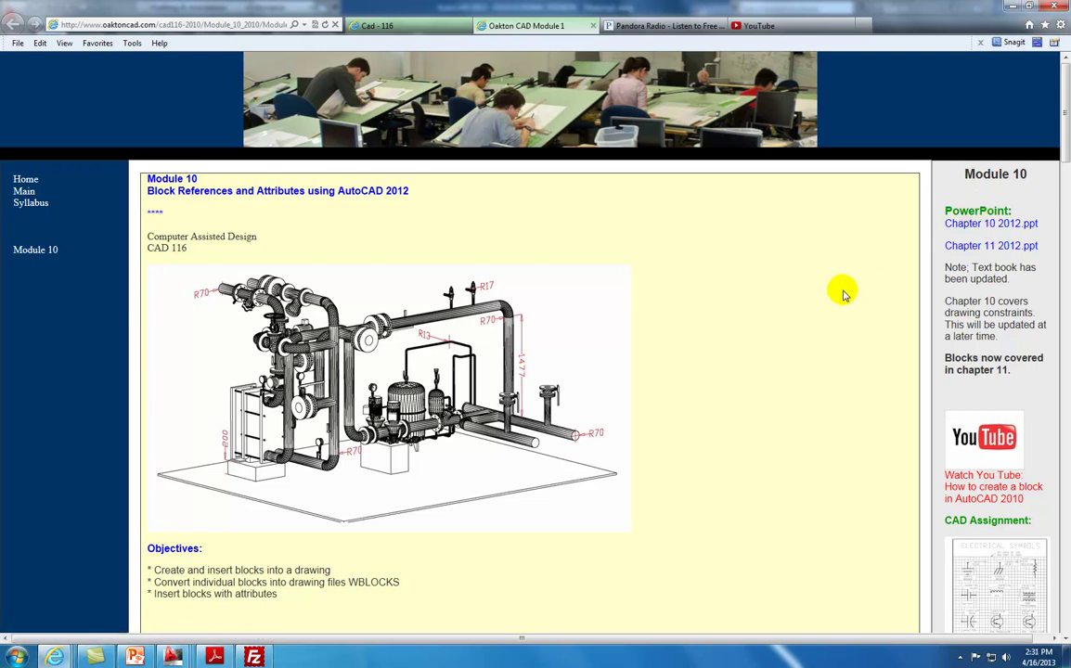
Open the Chapter 10.pdf link under PDF Assignment on the Module 10 page
scroll(843, 294, down, 2)
scroll(848, 295, down, 1)
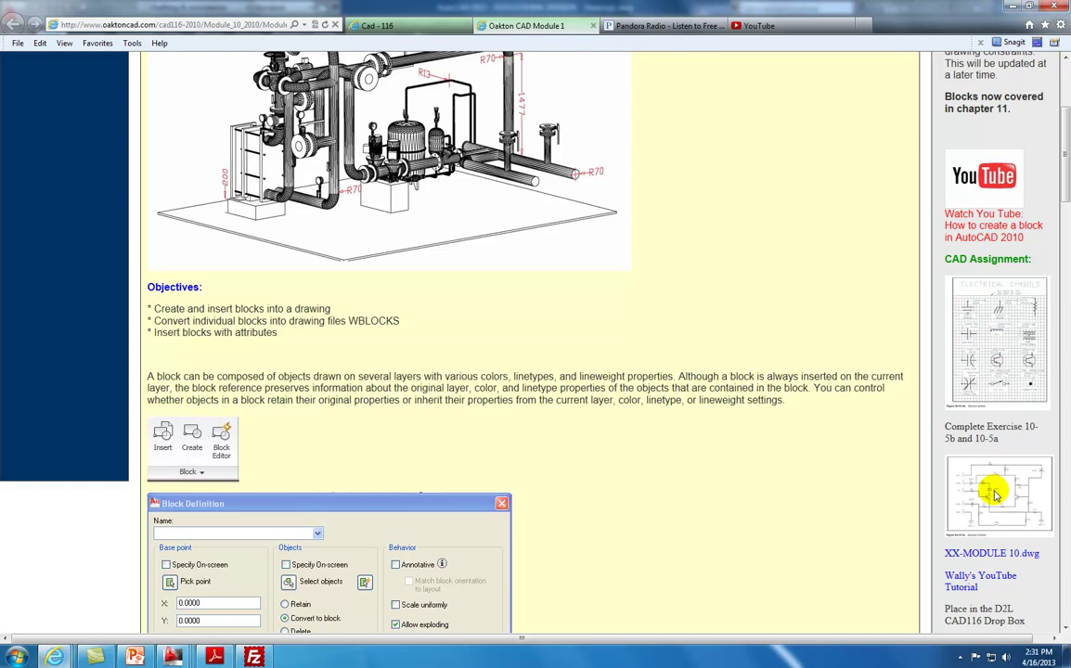
scroll(995, 494, down, 3)
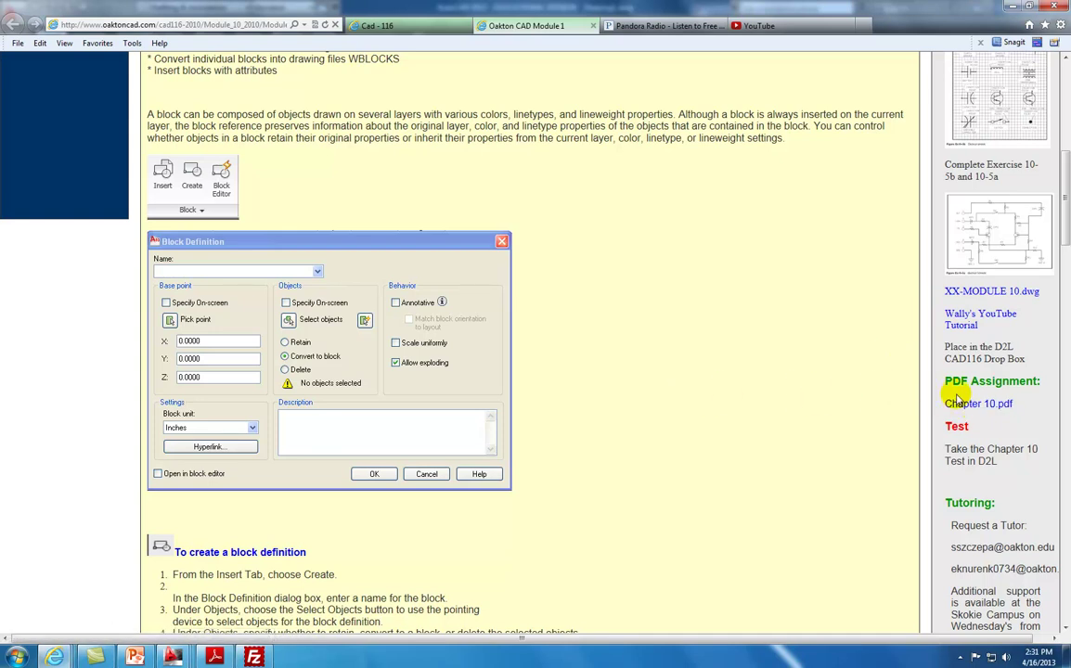
click(976, 404)
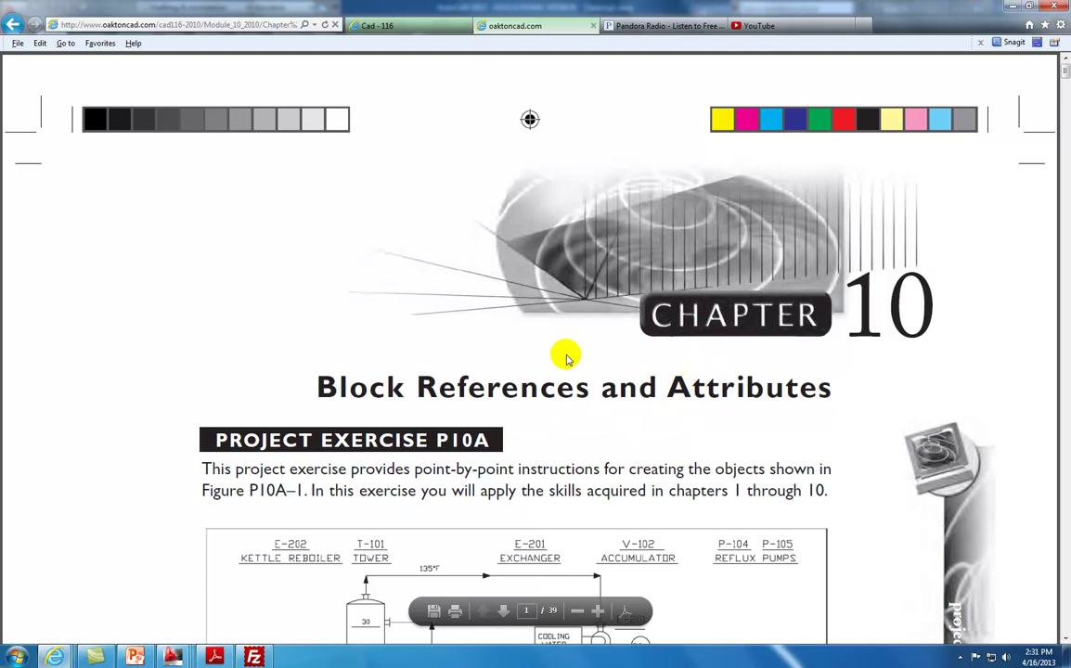
Read through Chapter 10.pdf to Step 12 (Lookup Parameter), then return to the Module 10 page
scroll(562, 362, down, 2)
scroll(565, 354, down, 20)
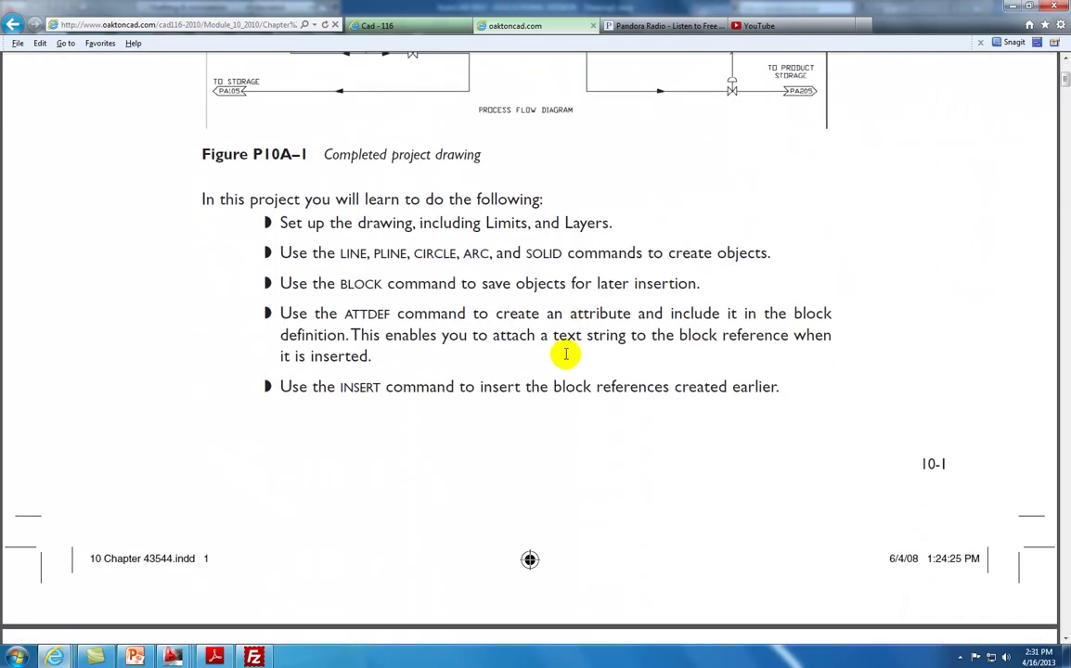
scroll(565, 353, down, 20)
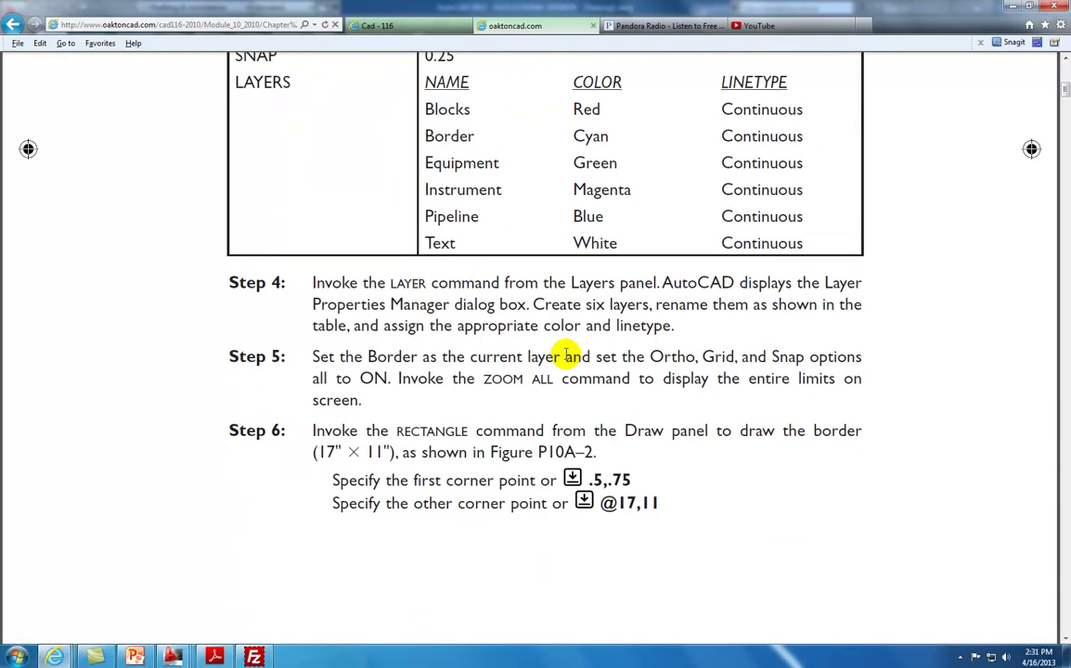
scroll(567, 358, down, 20)
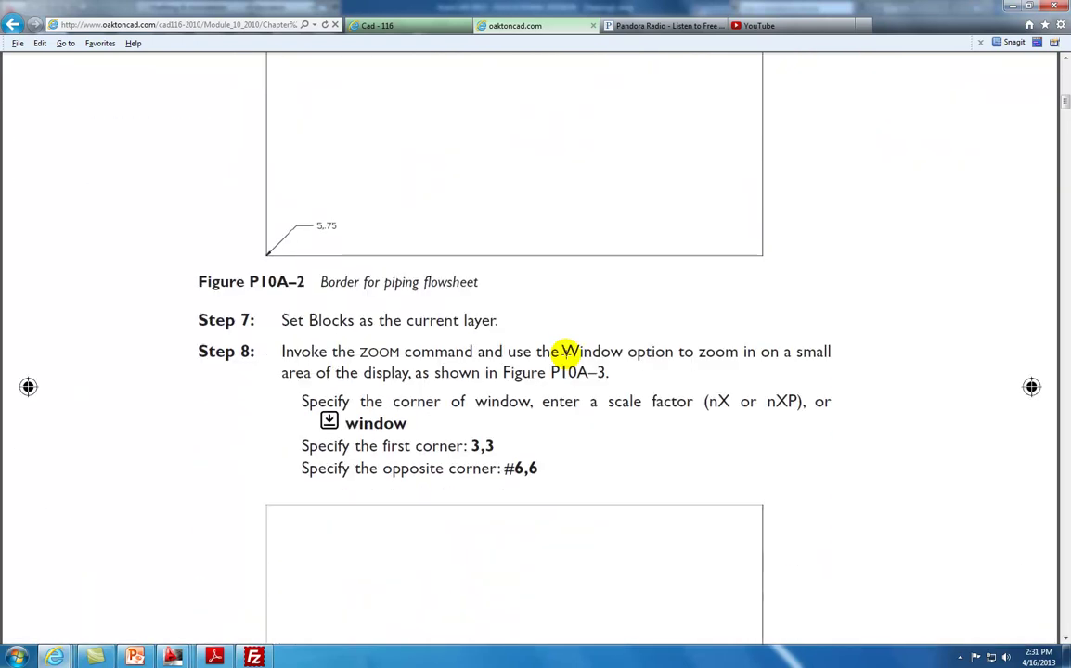
scroll(565, 354, down, 20)
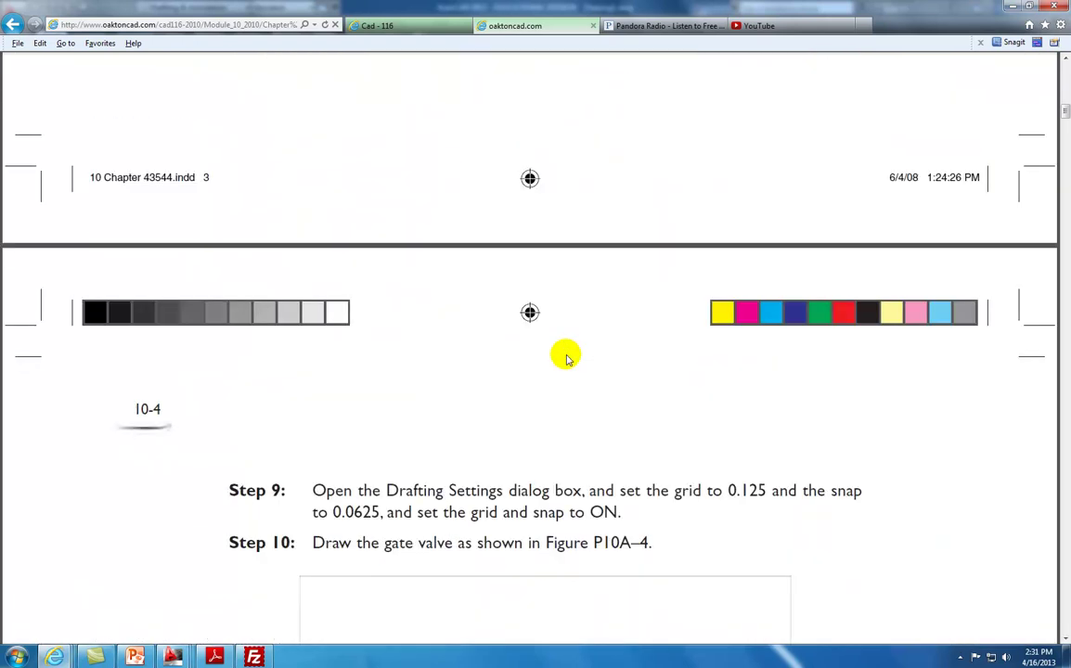
scroll(565, 353, down, 20)
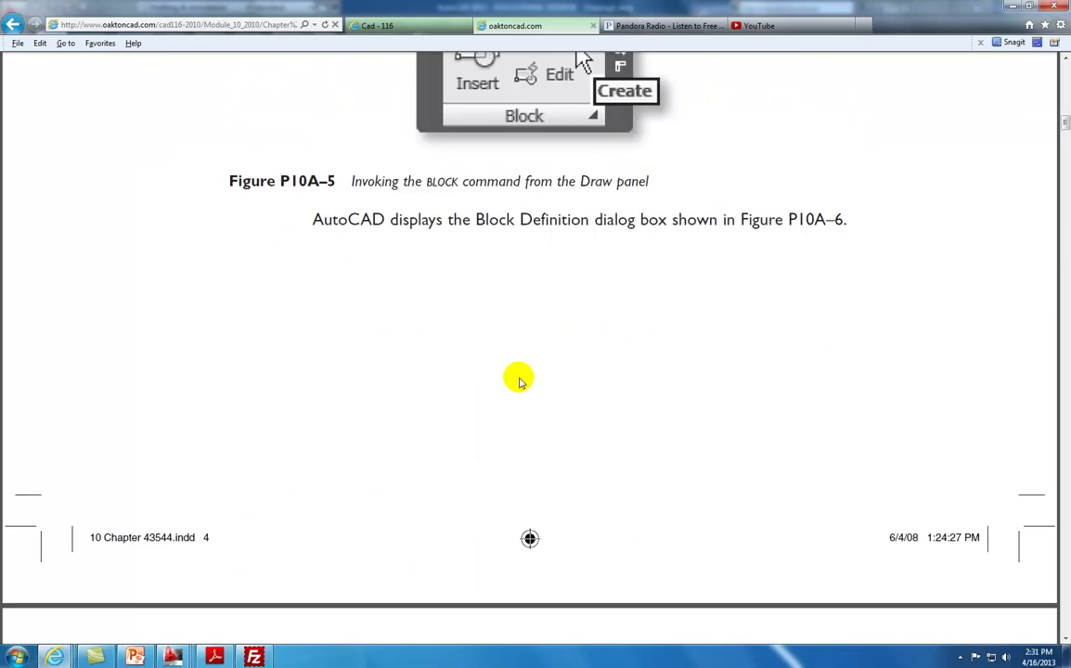
scroll(520, 380, down, 20)
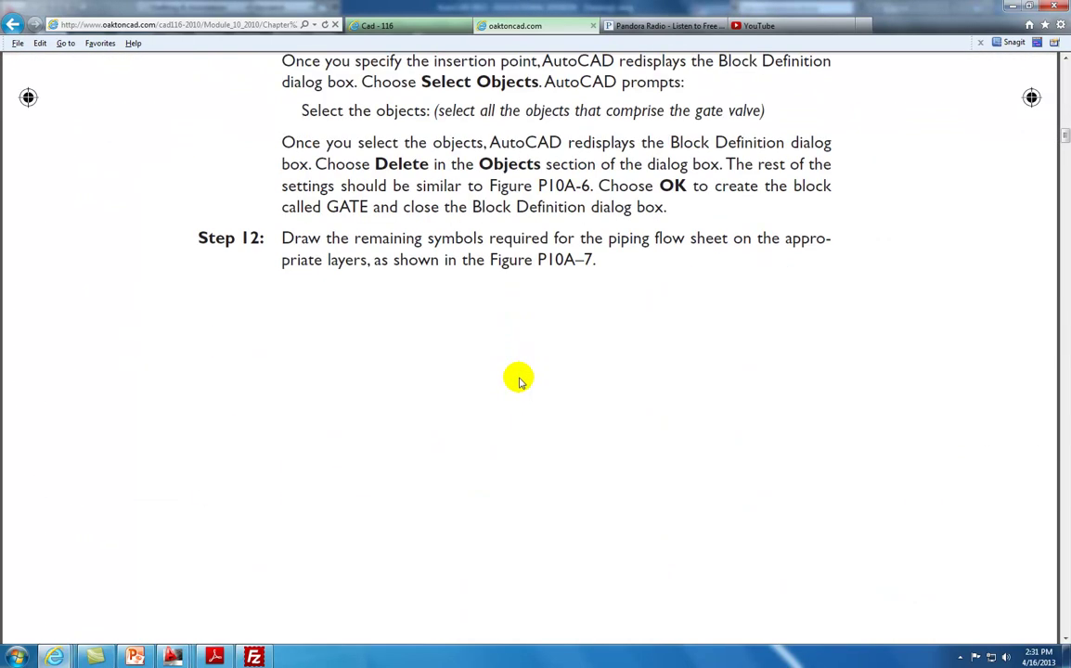
scroll(520, 381, down, 20)
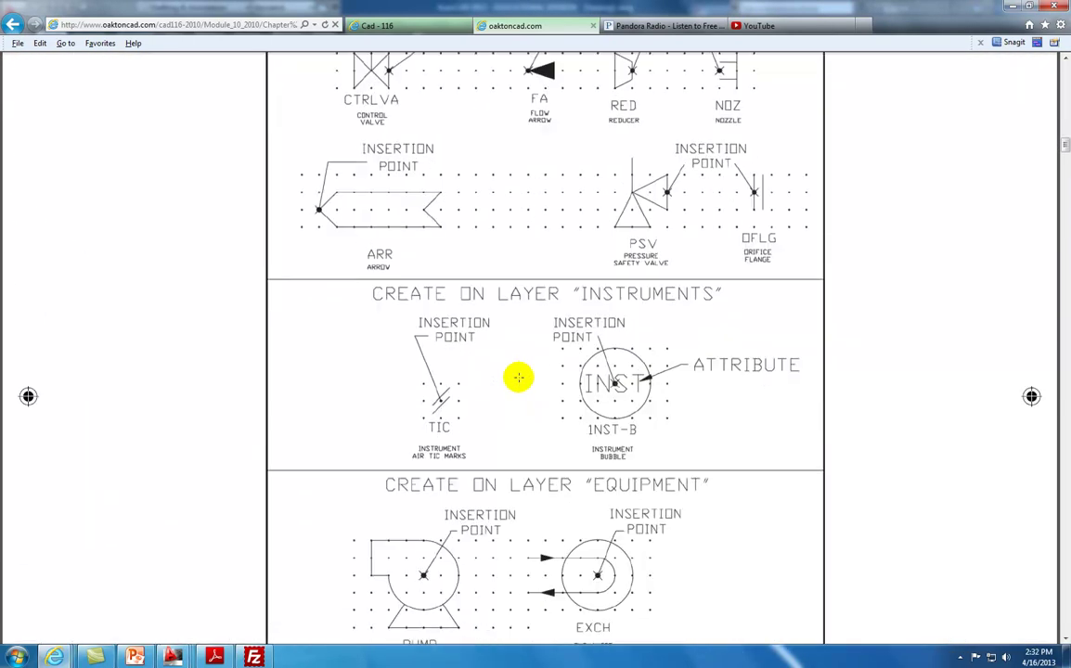
scroll(518, 377, up, 2)
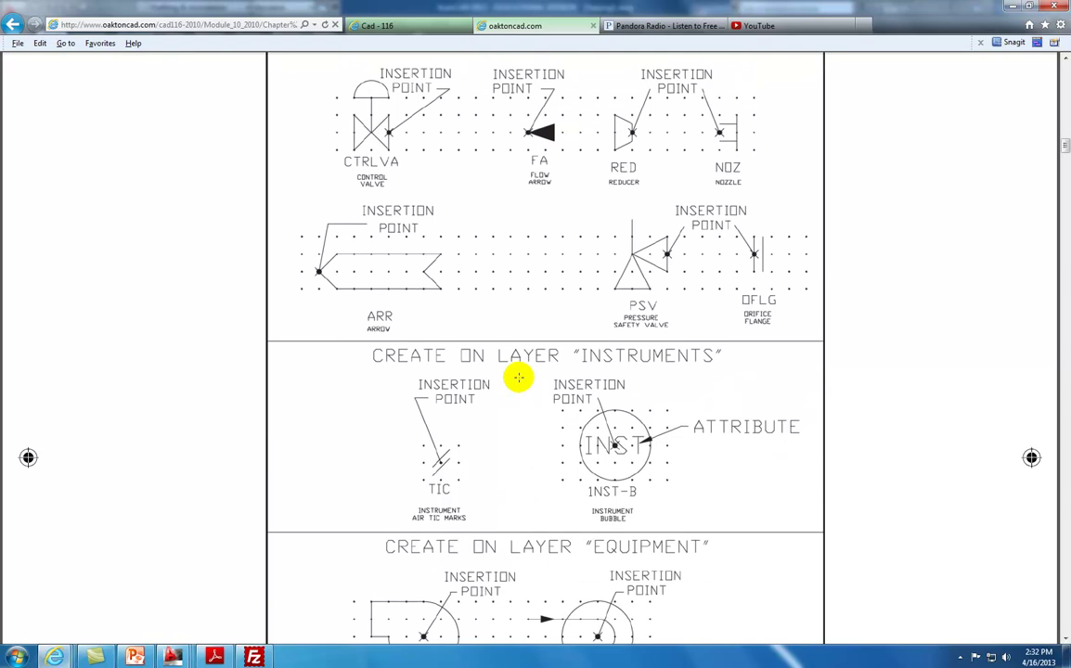
scroll(519, 377, down, 20)
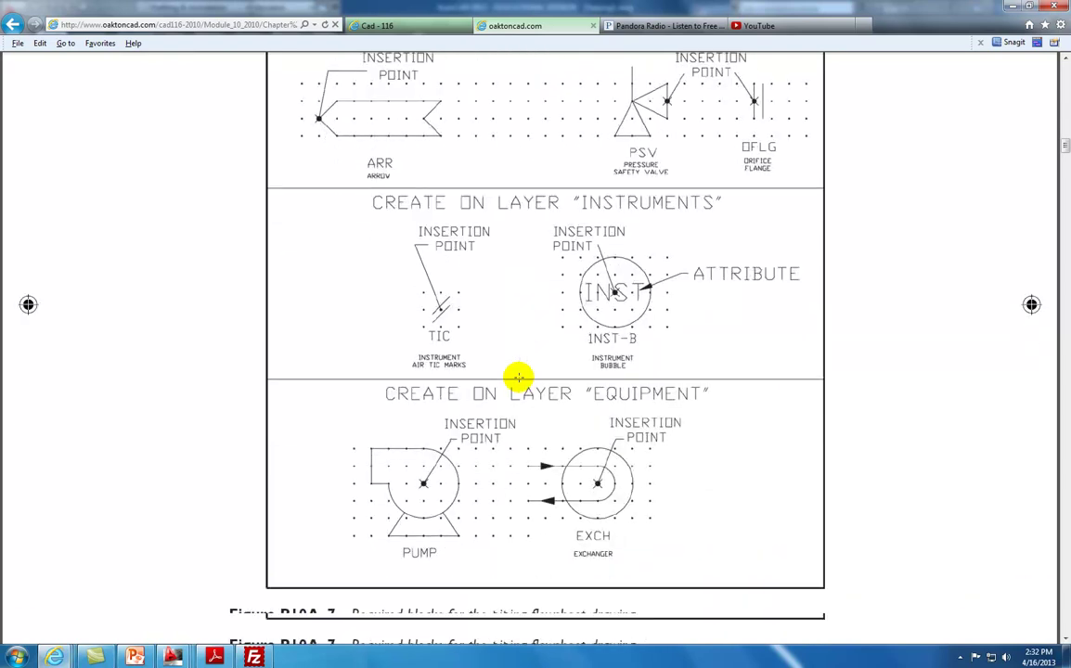
scroll(521, 381, down, 20)
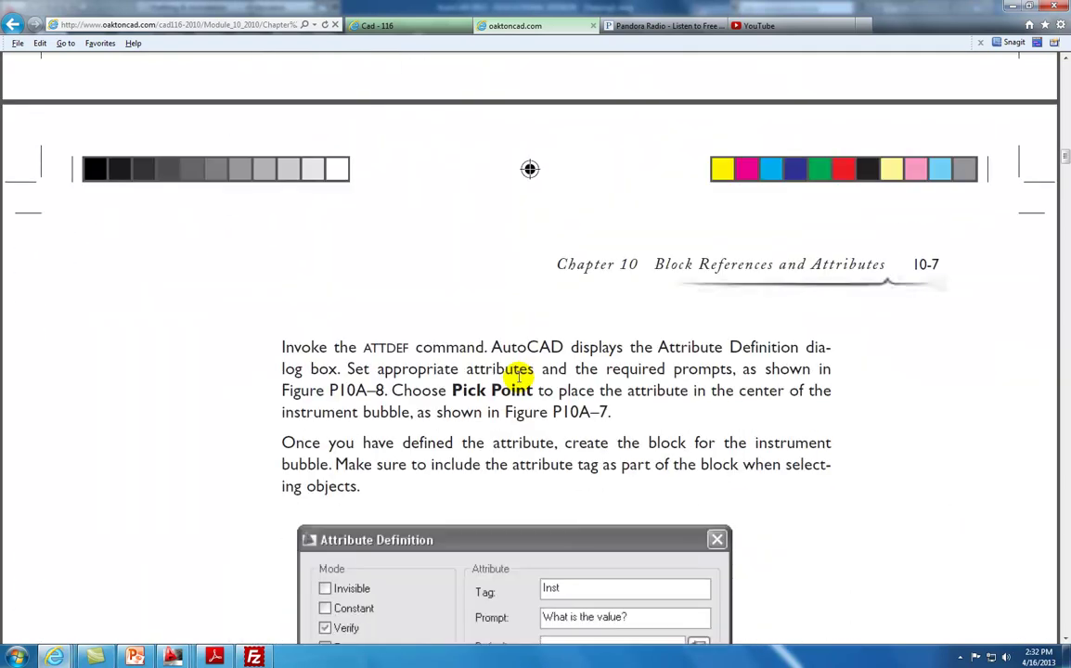
scroll(518, 382, down, 20)
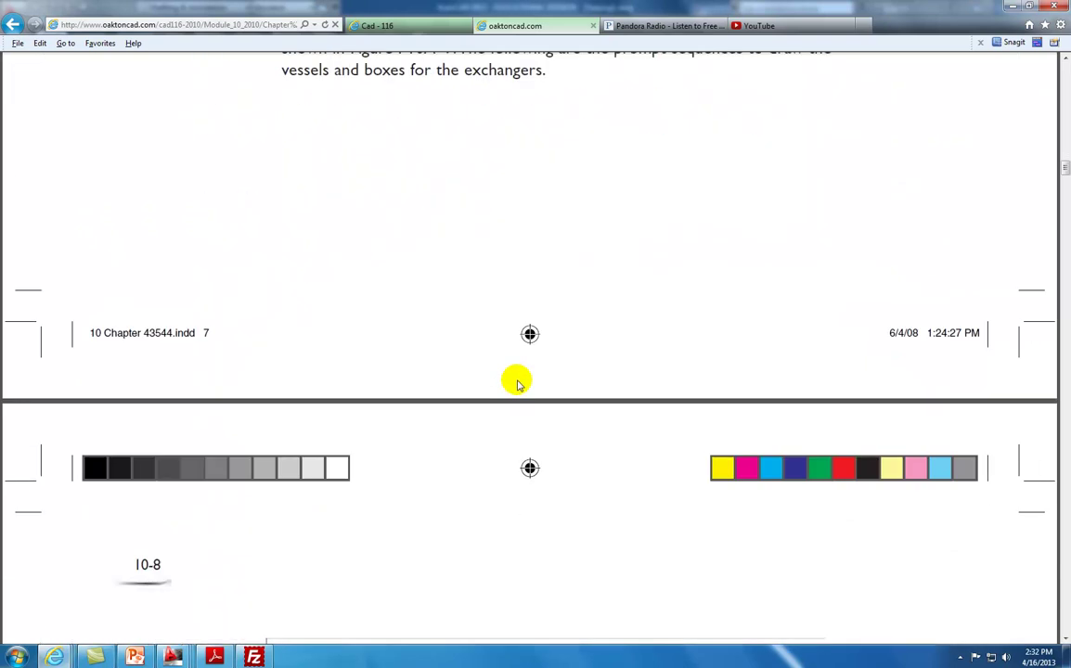
scroll(519, 381, down, 20)
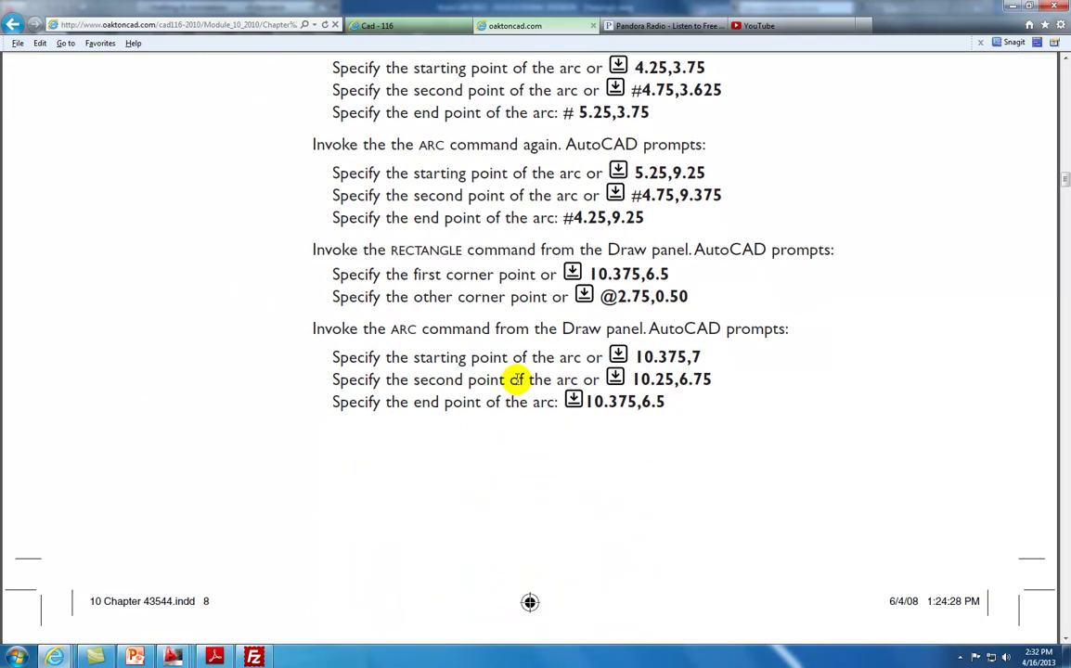
scroll(514, 382, down, 20)
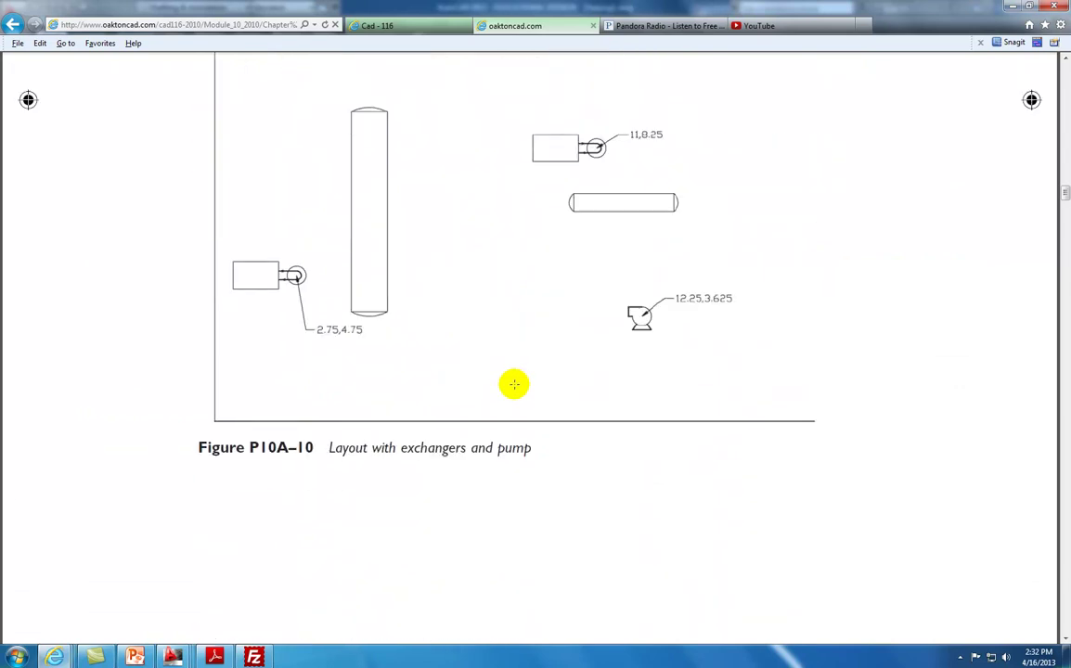
scroll(514, 383, down, 20)
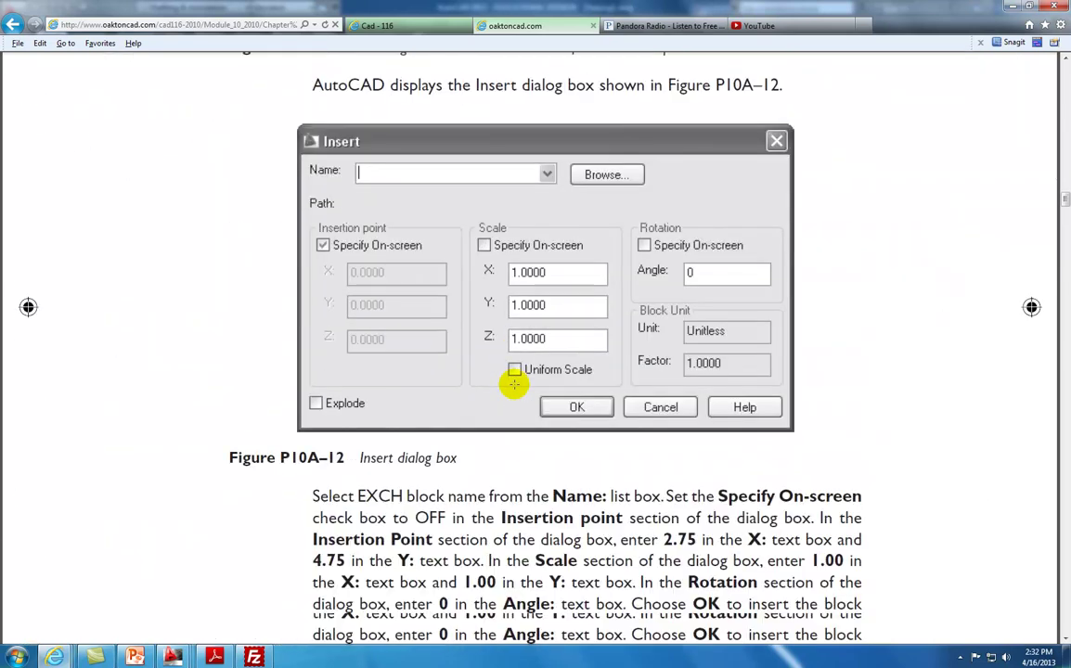
scroll(514, 383, down, 20)
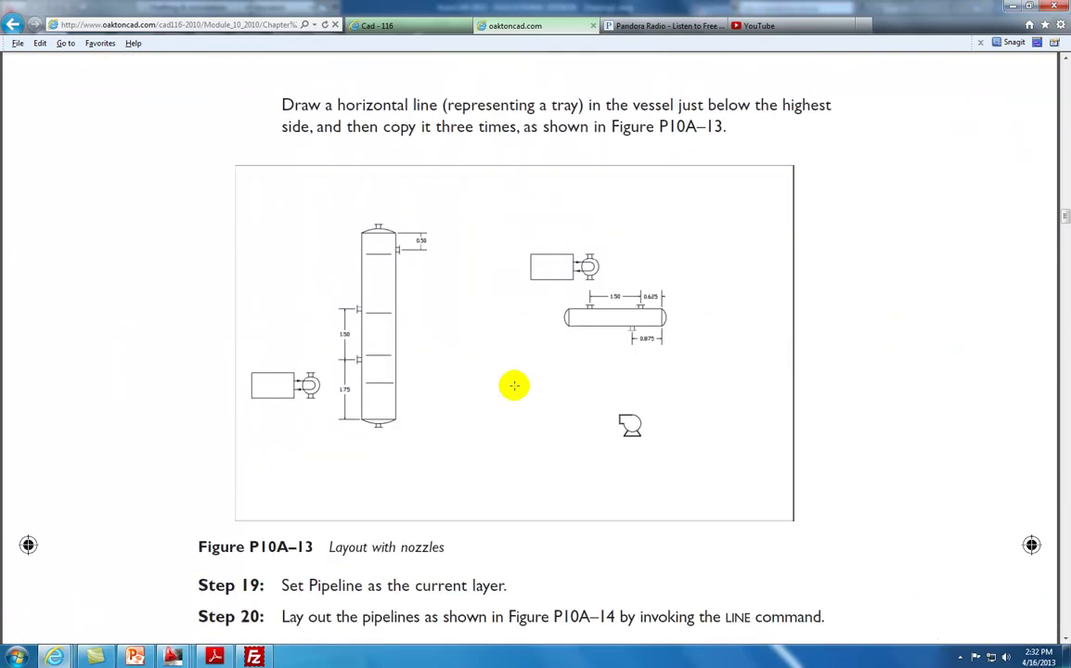
scroll(514, 388, down, 20)
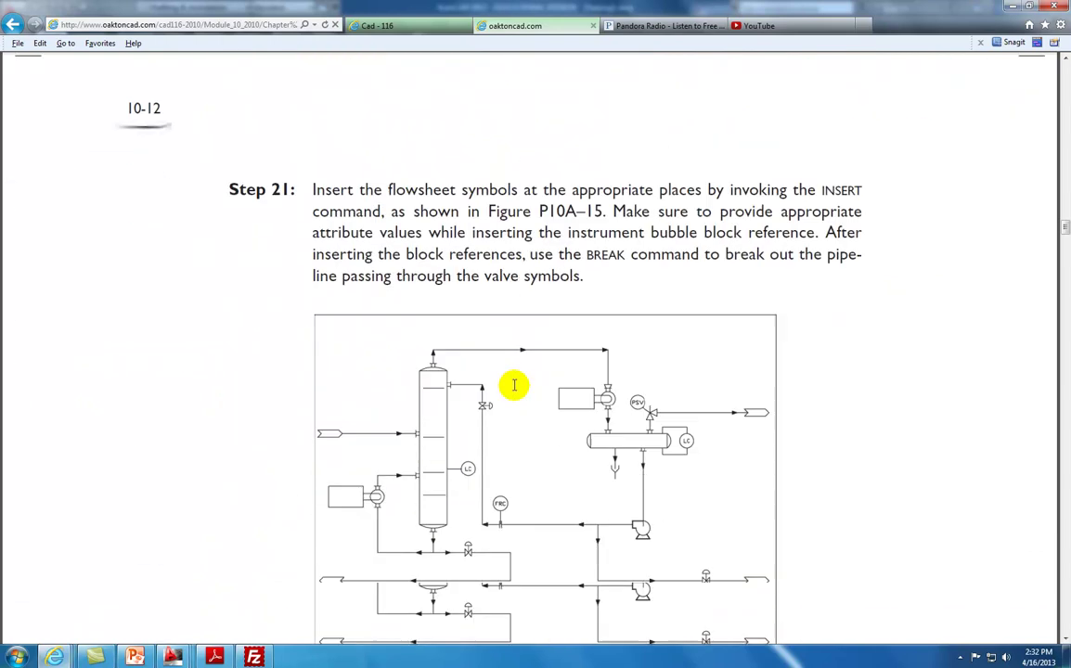
scroll(514, 388, down, 20)
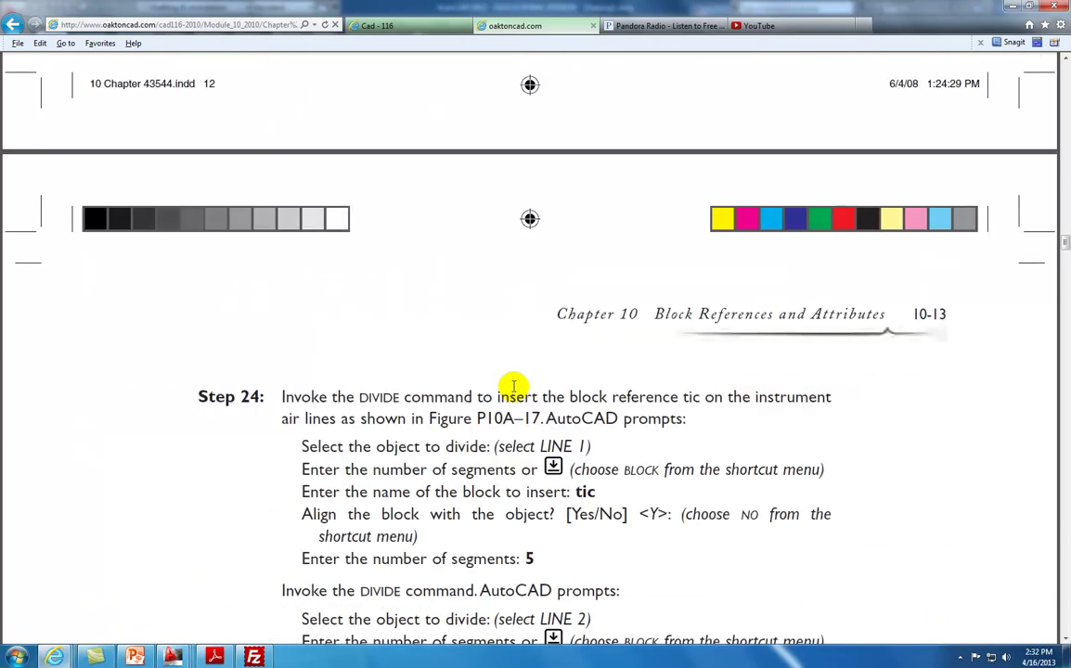
scroll(514, 388, down, 20)
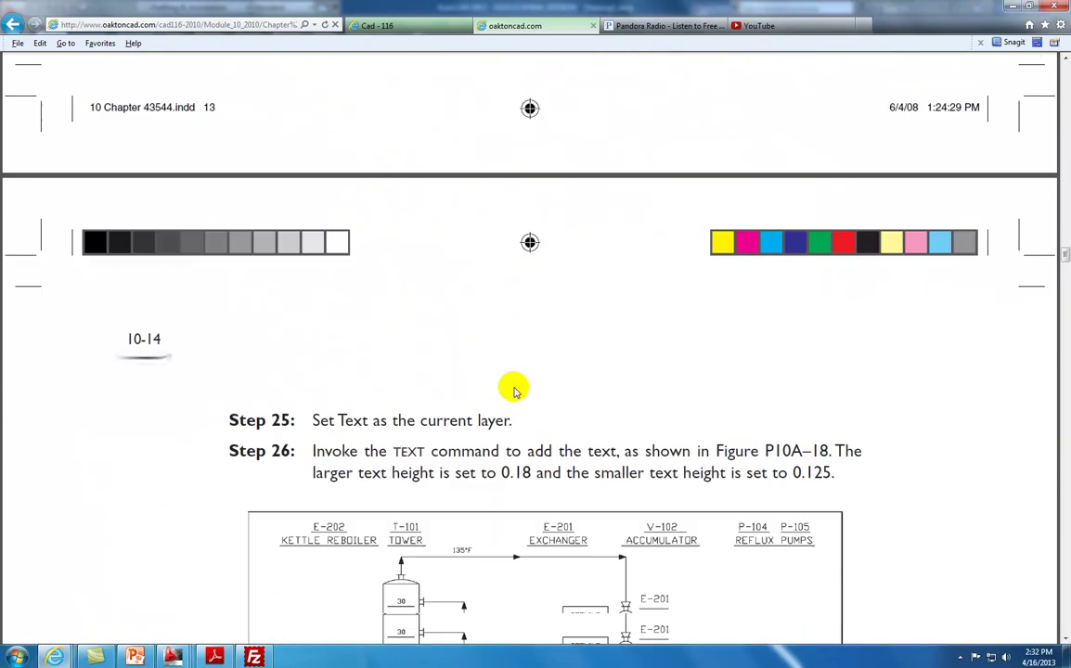
scroll(512, 391, down, 20)
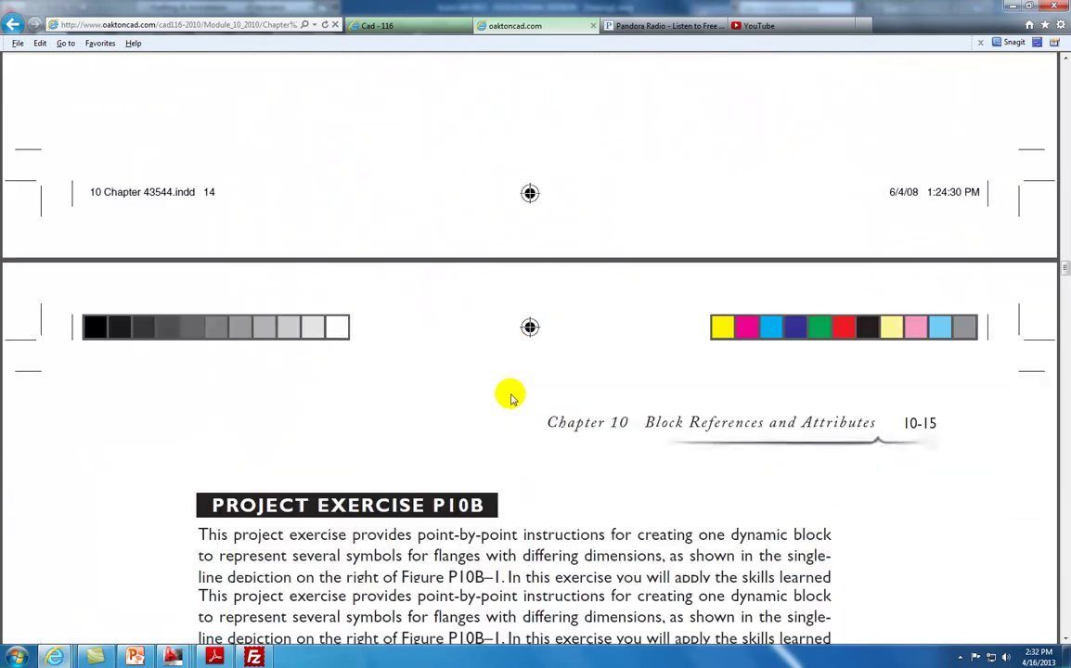
scroll(514, 388, down, 20)
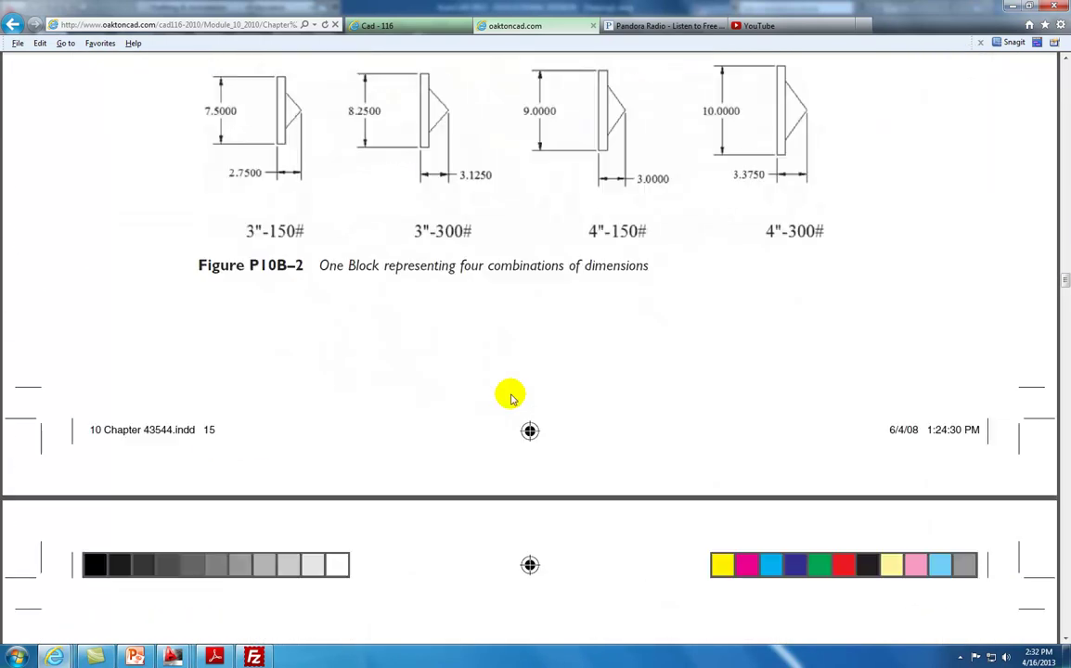
scroll(510, 394, down, 20)
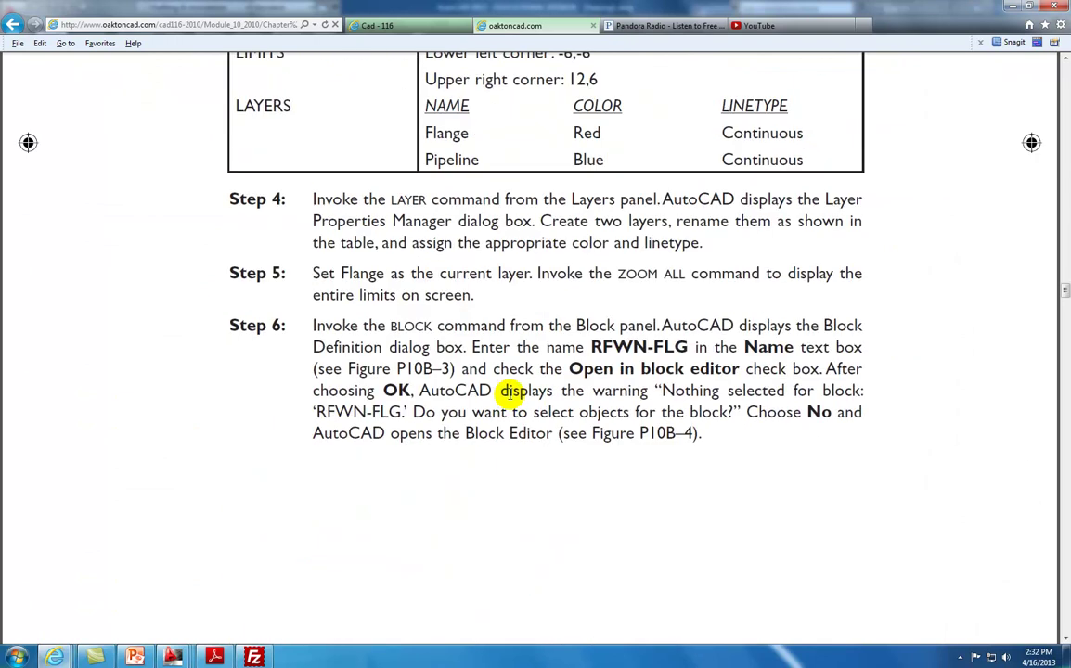
scroll(509, 393, down, 20)
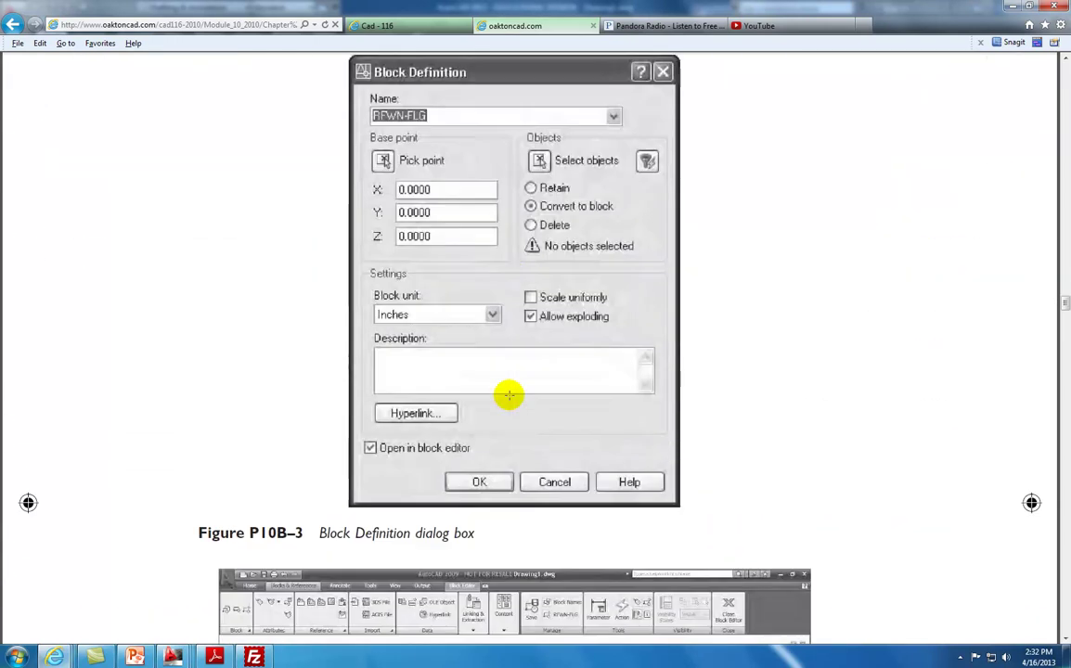
scroll(510, 397, down, 20)
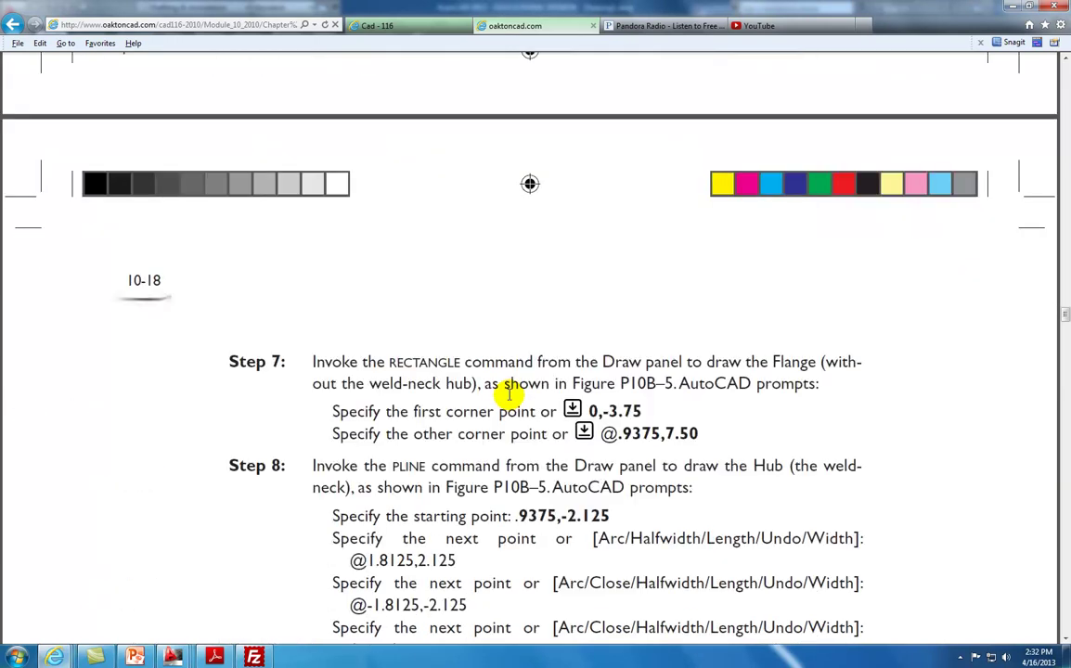
scroll(509, 397, down, 20)
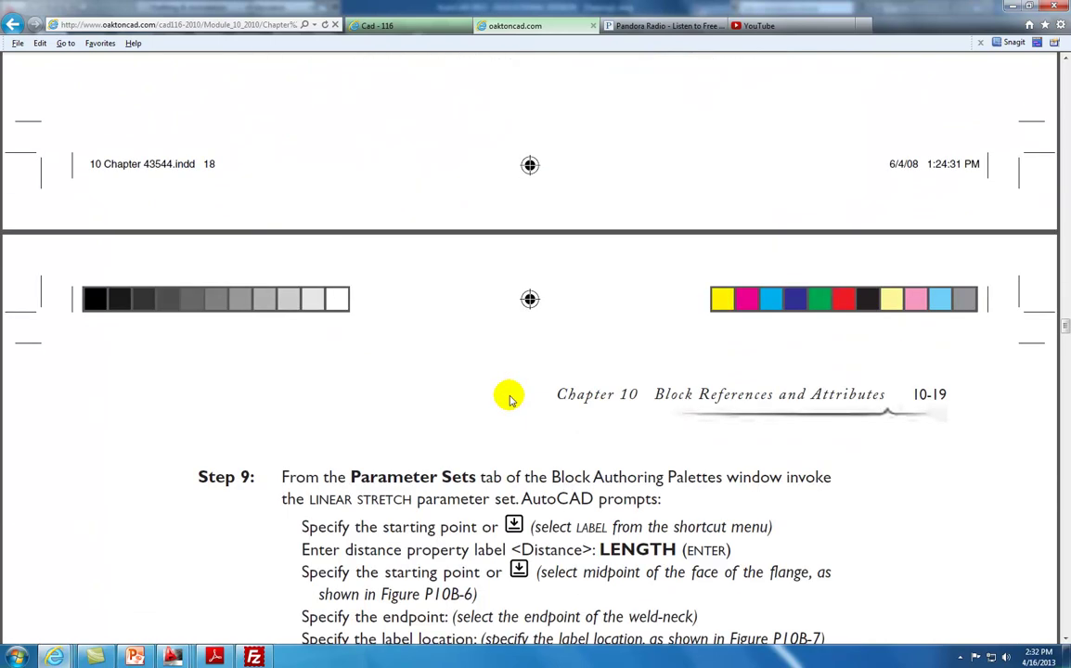
scroll(508, 398, down, 20)
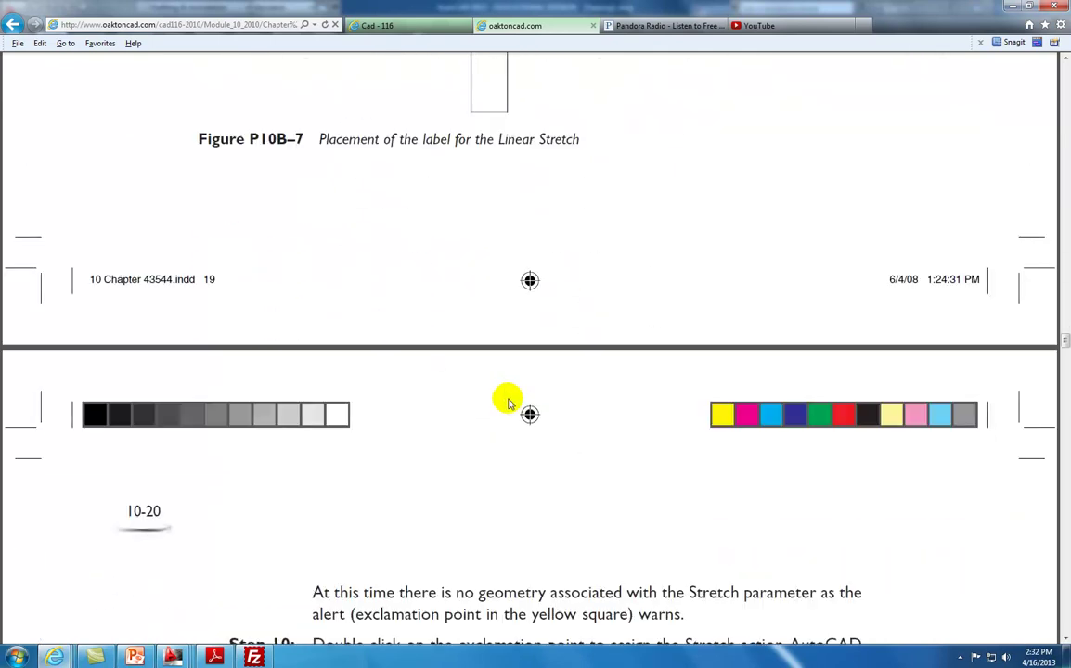
scroll(502, 404, down, 20)
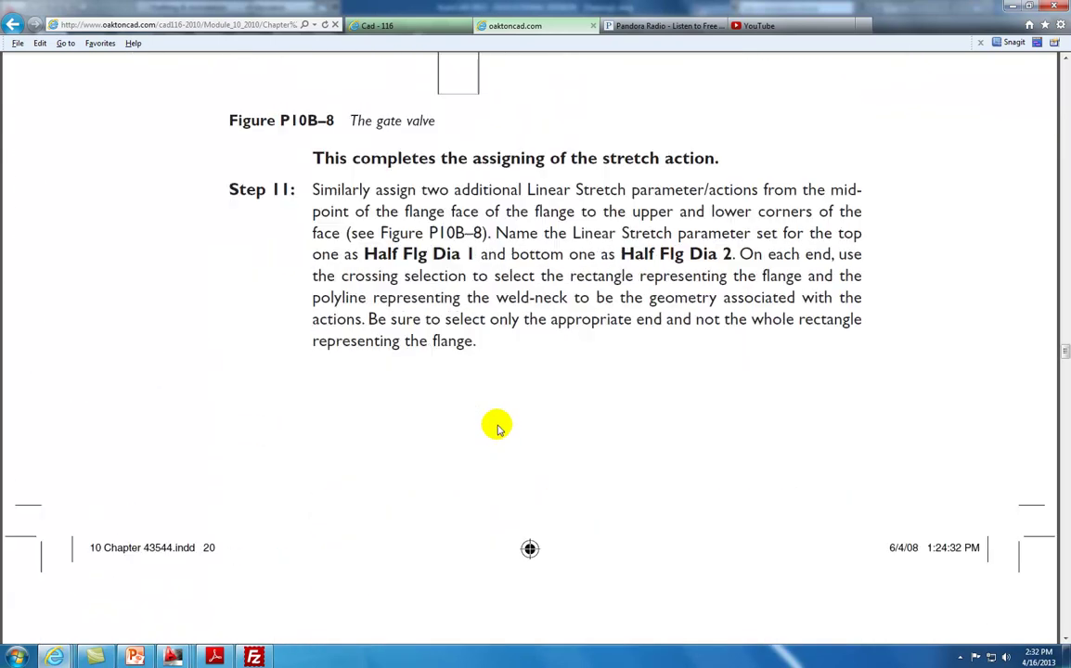
scroll(495, 437, down, 10)
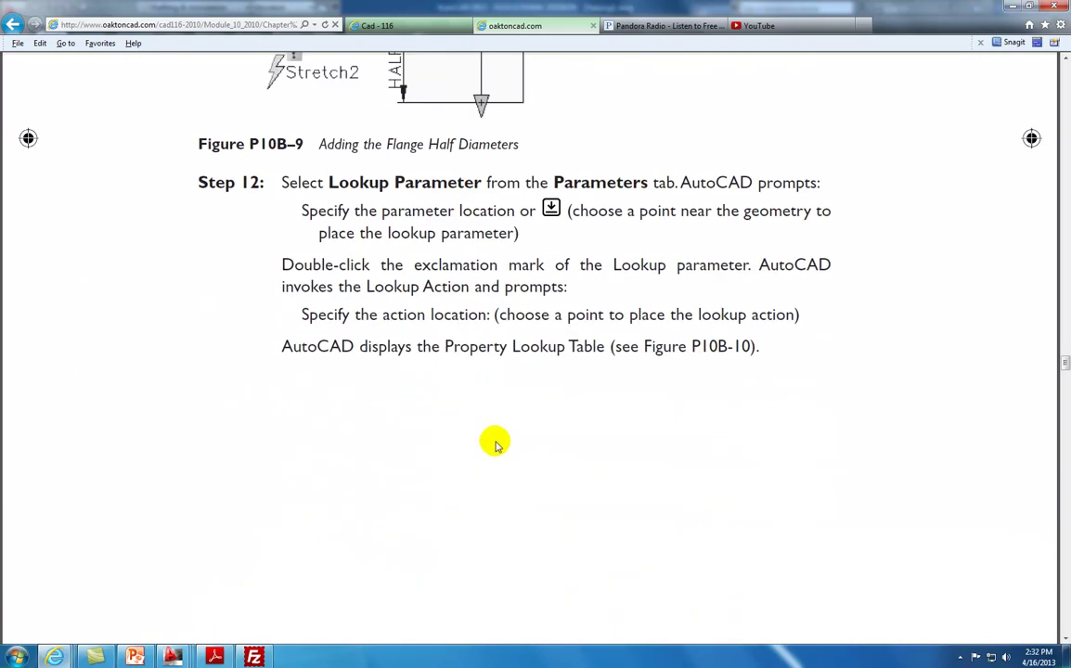
click(12, 25)
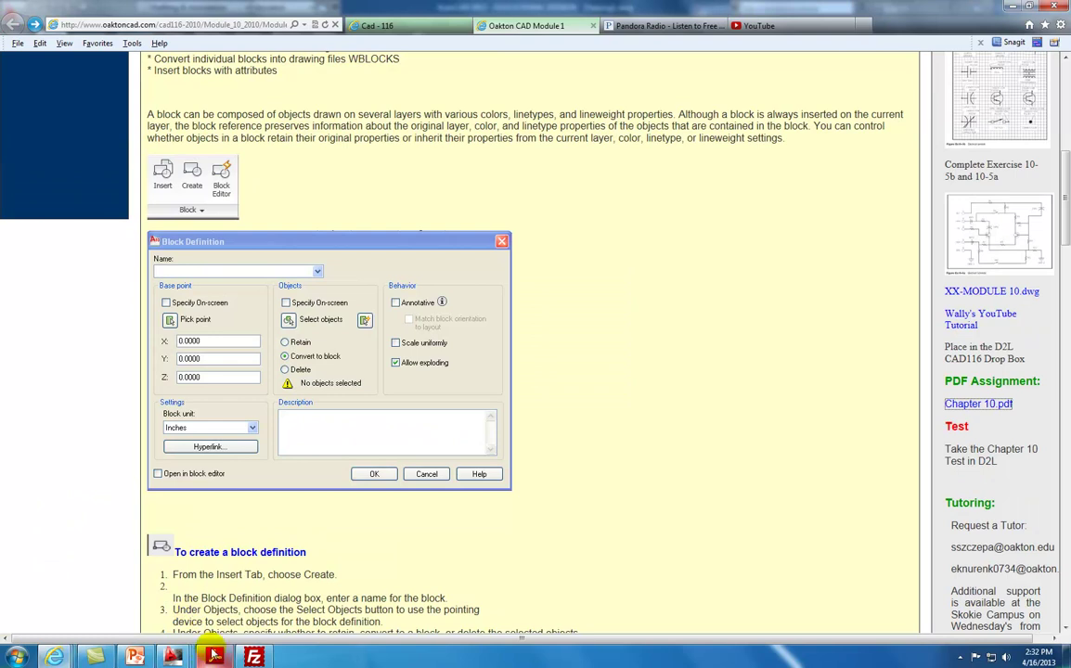
Download XX-MODULE 10.dwg from the course page and open it in AutoCAD 2012
click(974, 292)
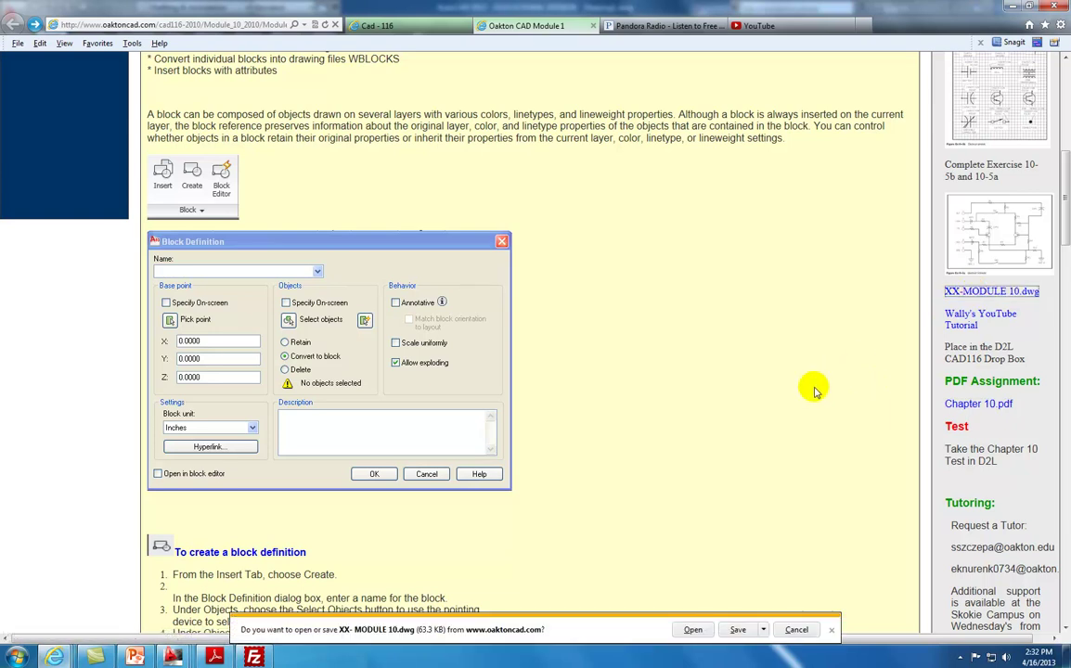
click(692, 630)
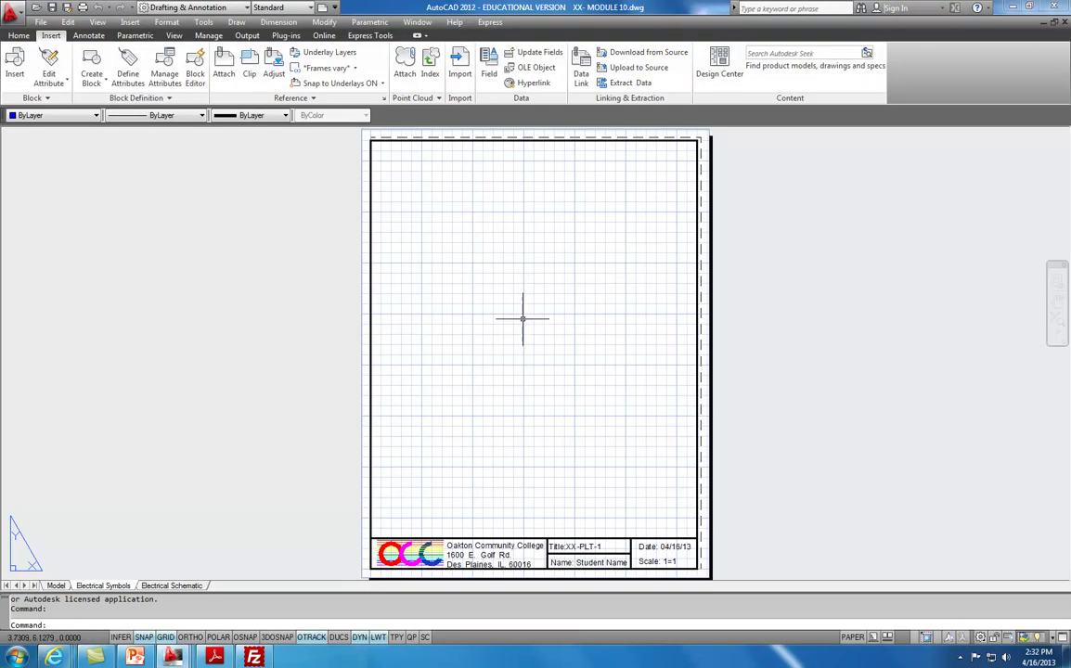
Place AutoCAD beside the Chapter 10.pdf Electrical Symbols page (page 37), with the Home tab showing
click(1030, 8)
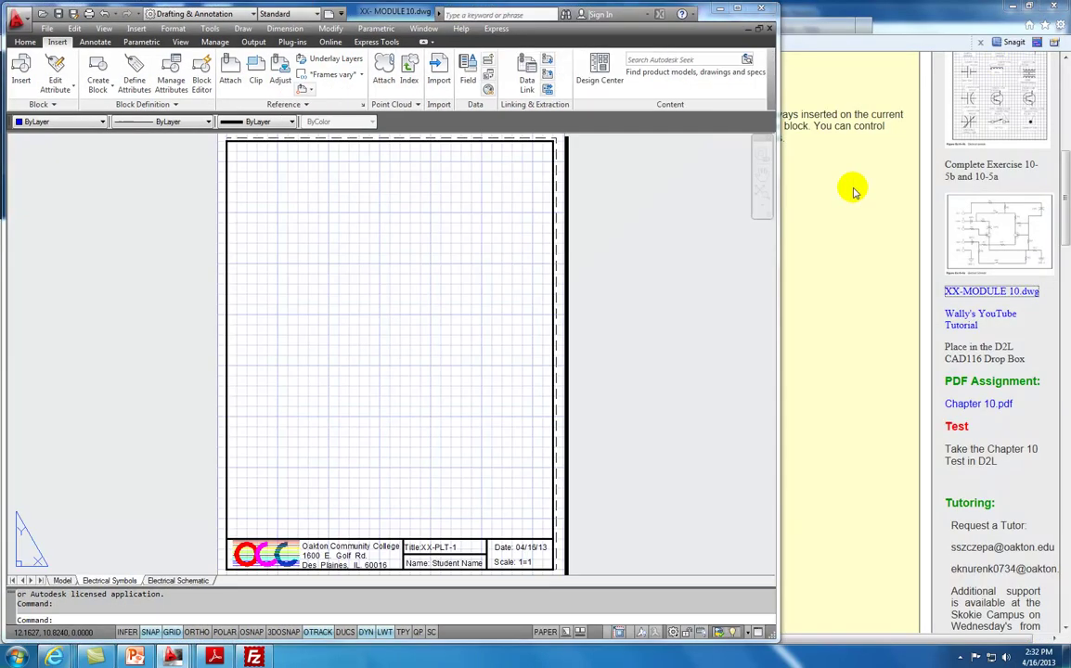
click(214, 657)
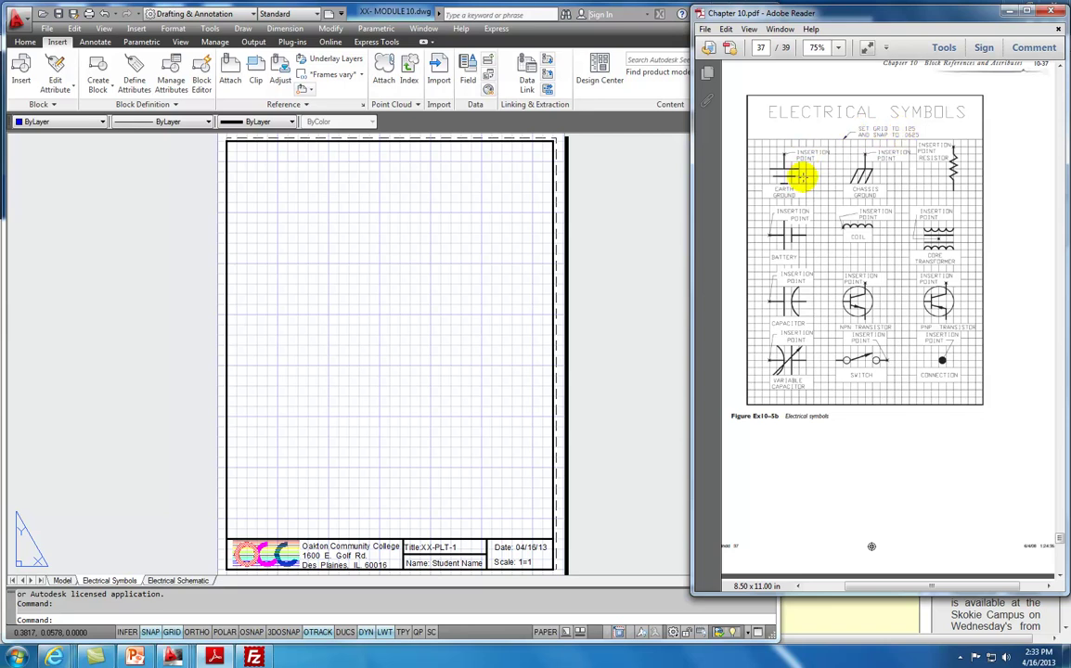
click(25, 45)
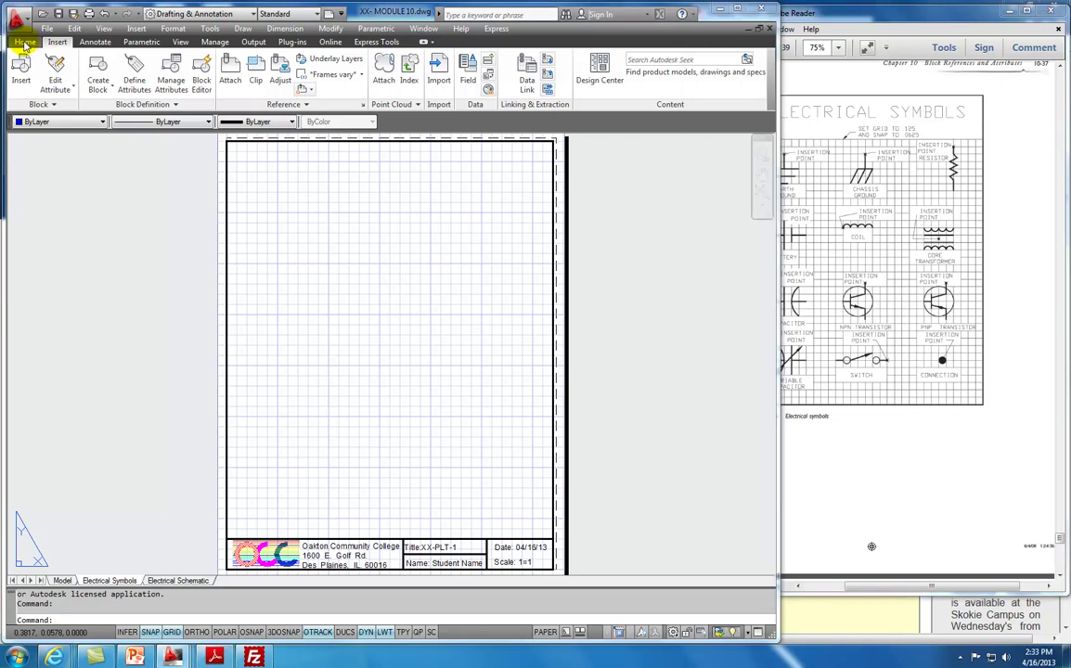
click(25, 44)
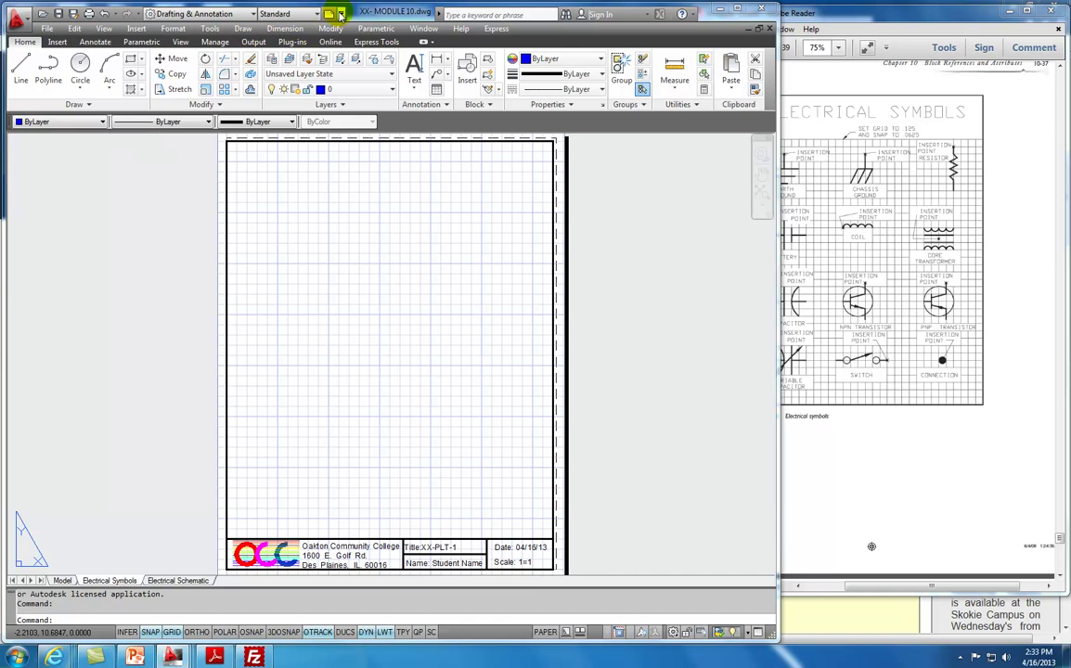
click(342, 14)
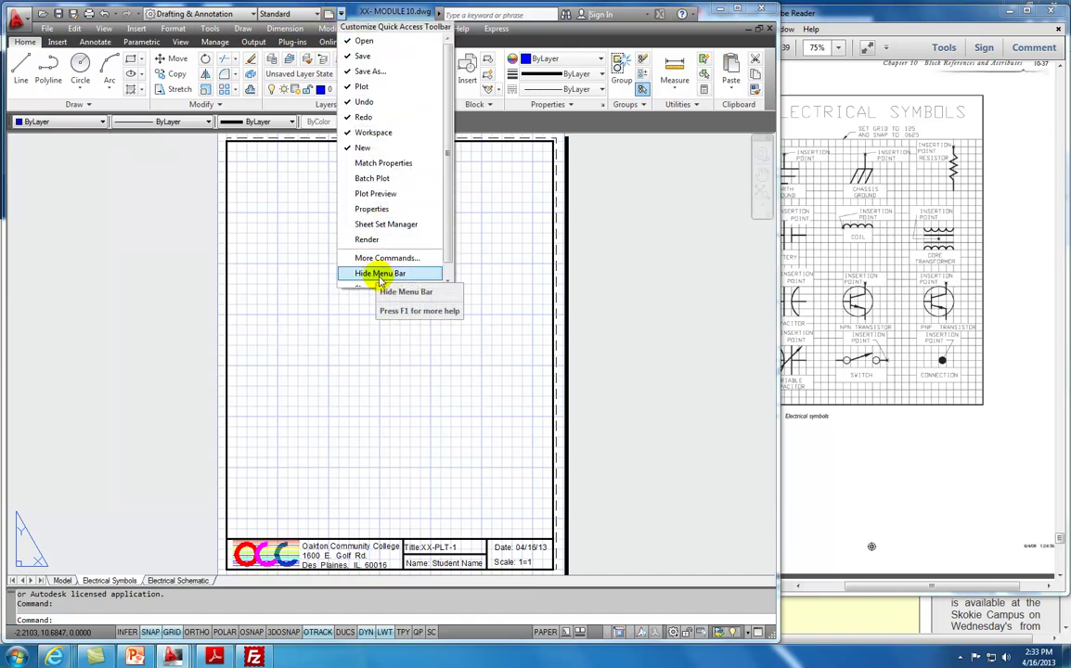
click(375, 300)
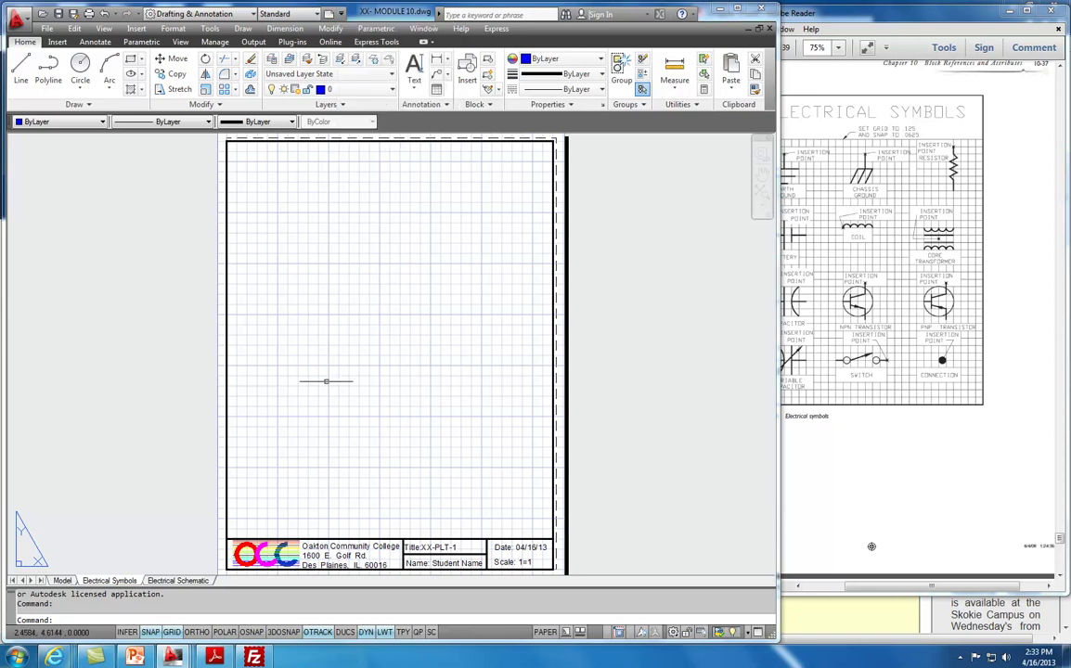
right_click(172, 632)
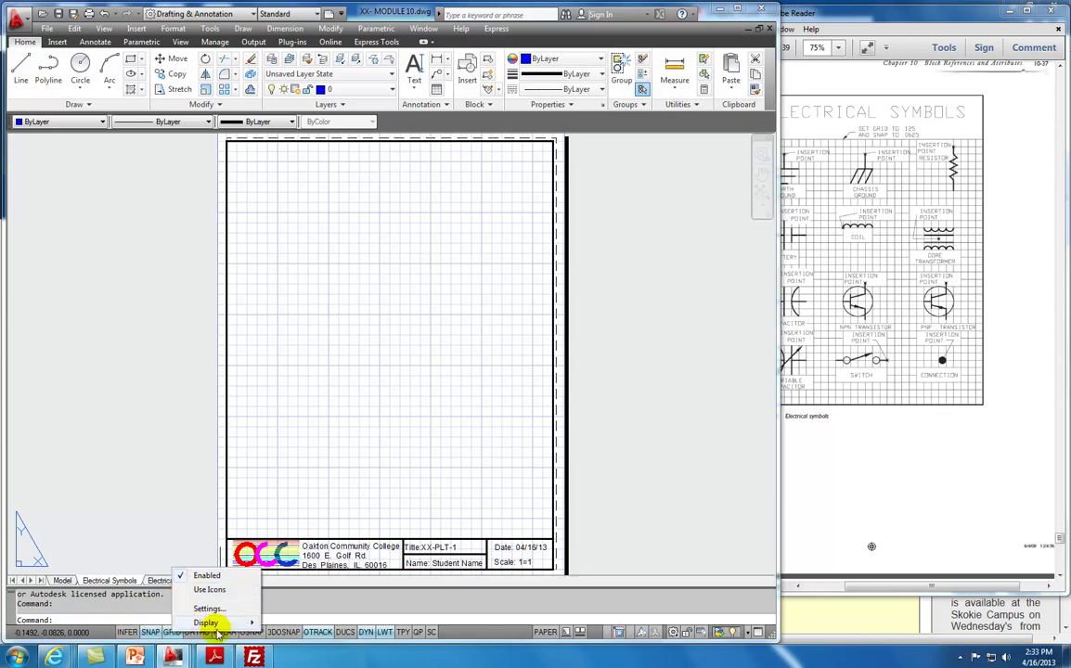
click(279, 618)
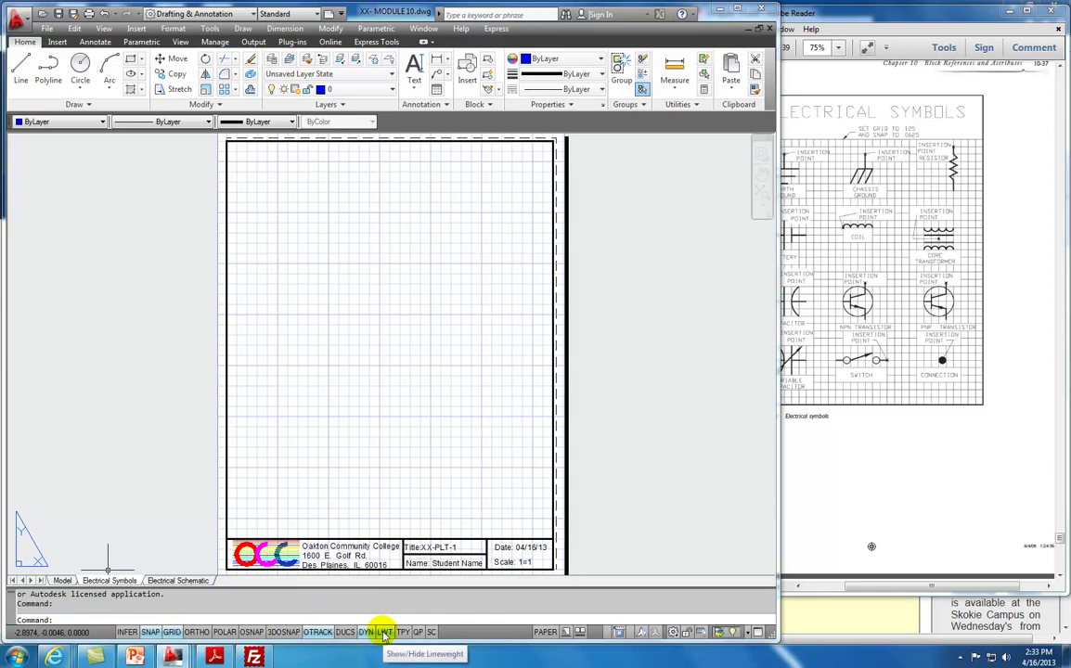
click(172, 632)
click(171, 632)
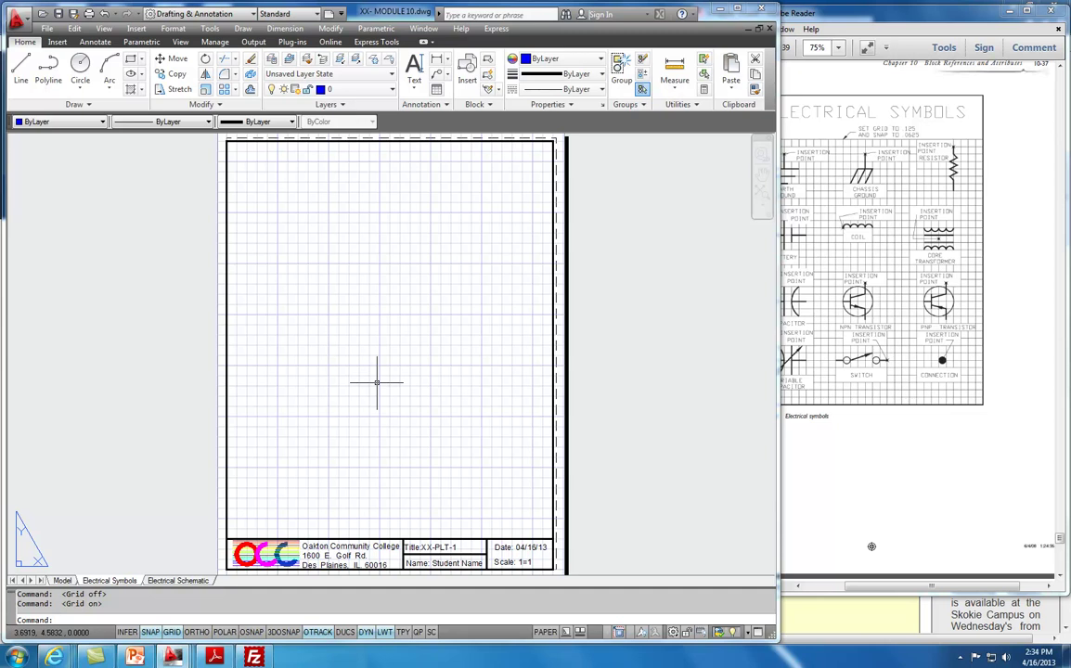
text(LINE)
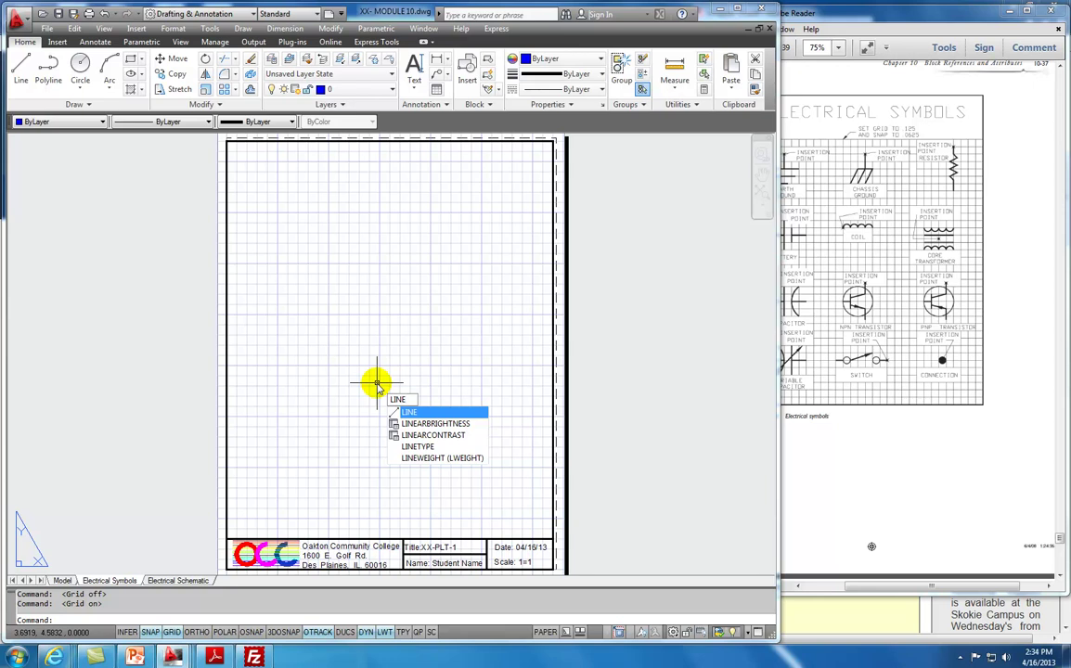
Cancel the half-entered LINE command and bring the Electrical Symbols reference page forward
key(Down)
key(Down)
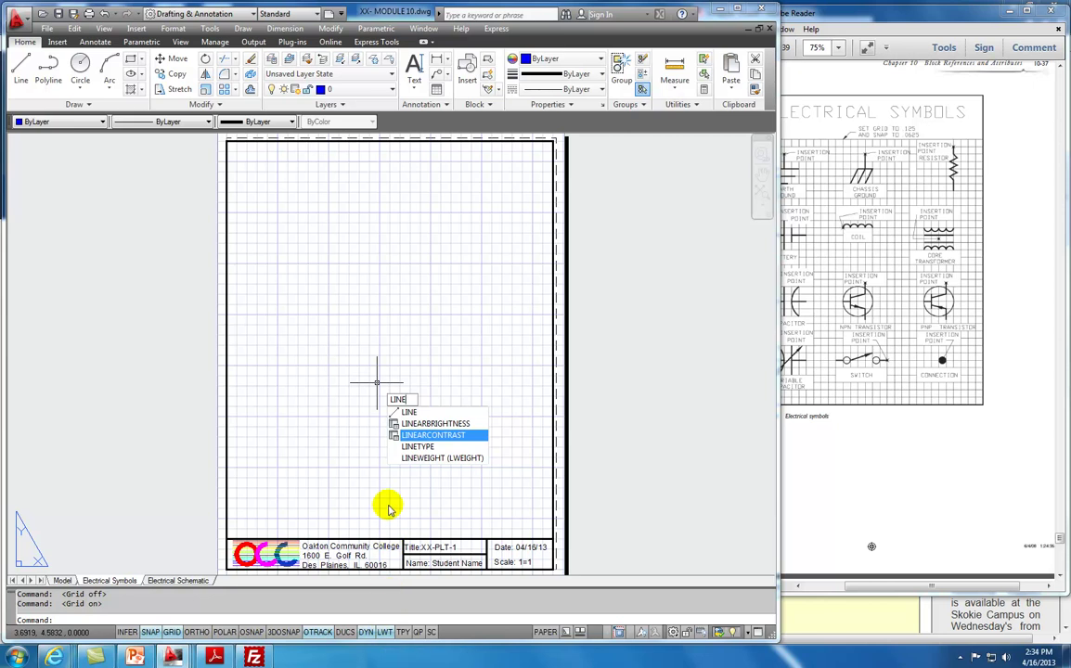
key(Escape)
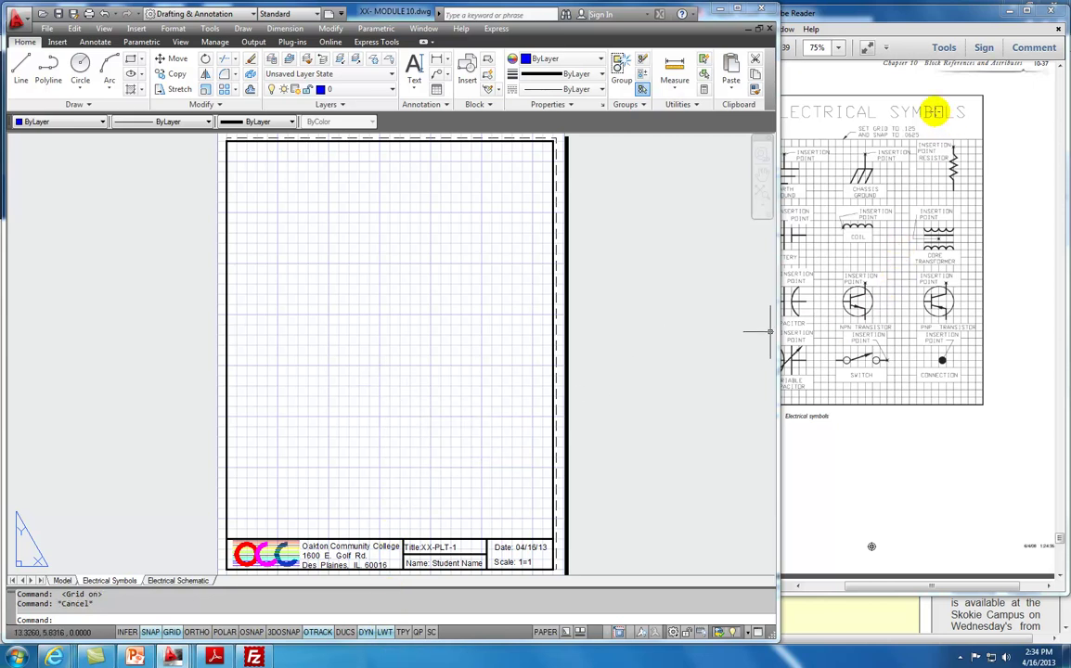
click(933, 106)
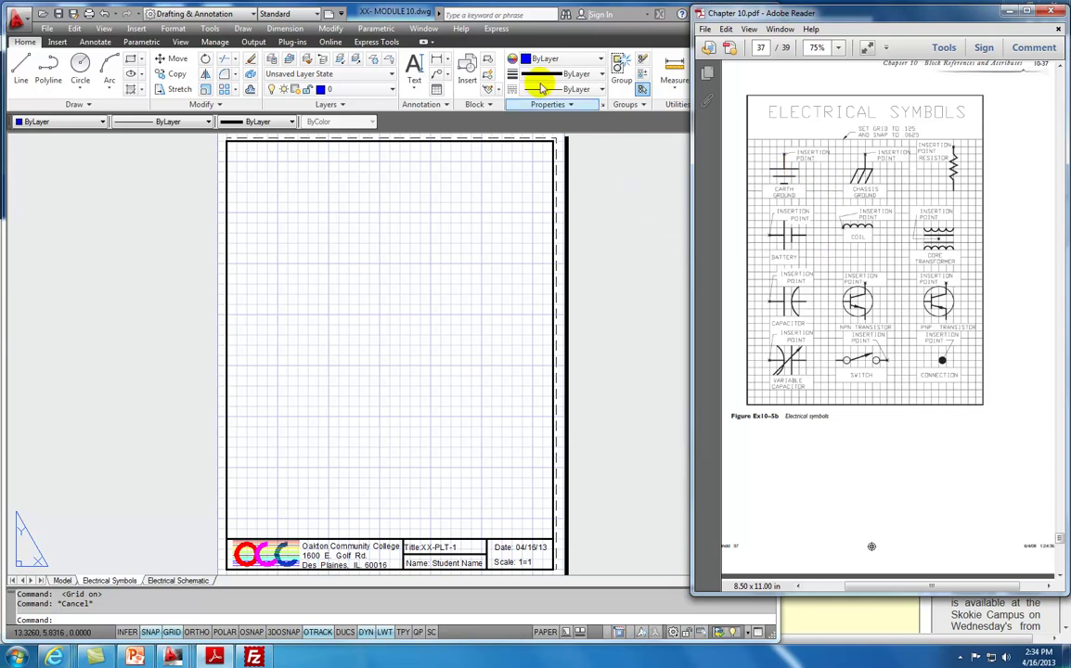
Zoom into the sheet's top-left corner and draw the earth ground's vertical stem
click(20, 58)
scroll(267, 174, up, 3)
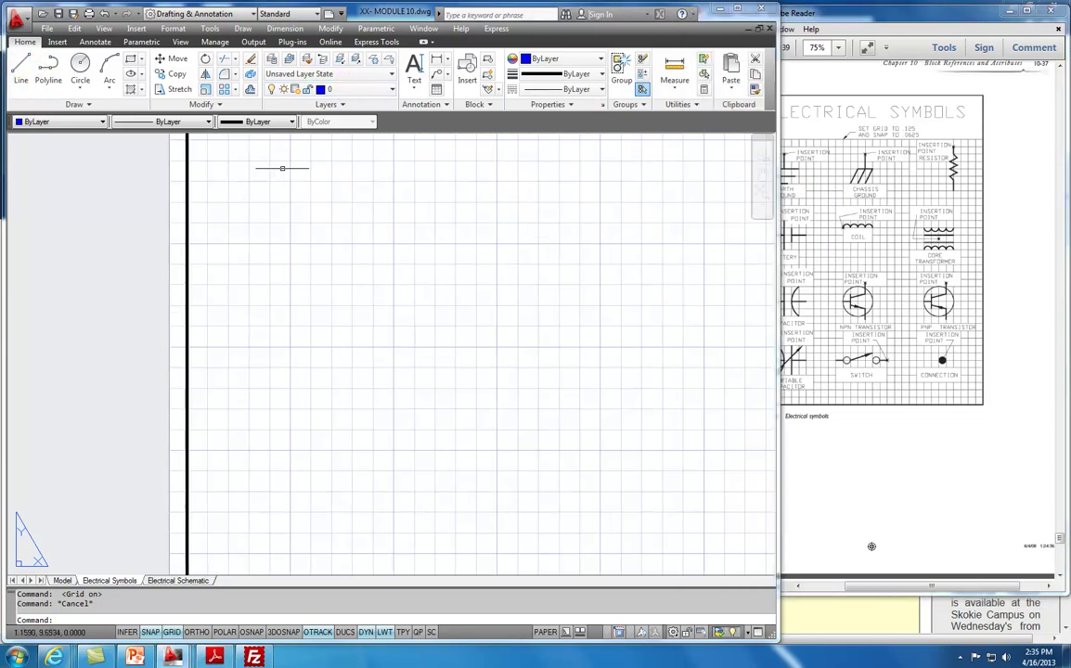
scroll(322, 315, up, 2)
mouse_move(313, 327)
middle_down()
mouse_move(311, 279)
mouse_move(311, 304)
middle_up()
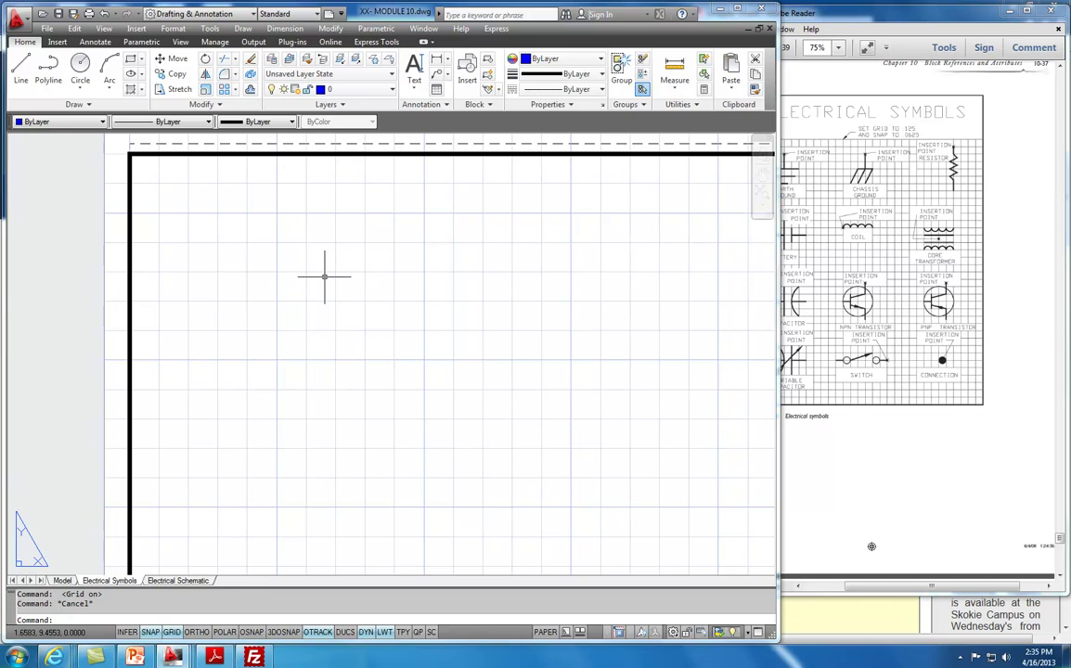
click(20, 68)
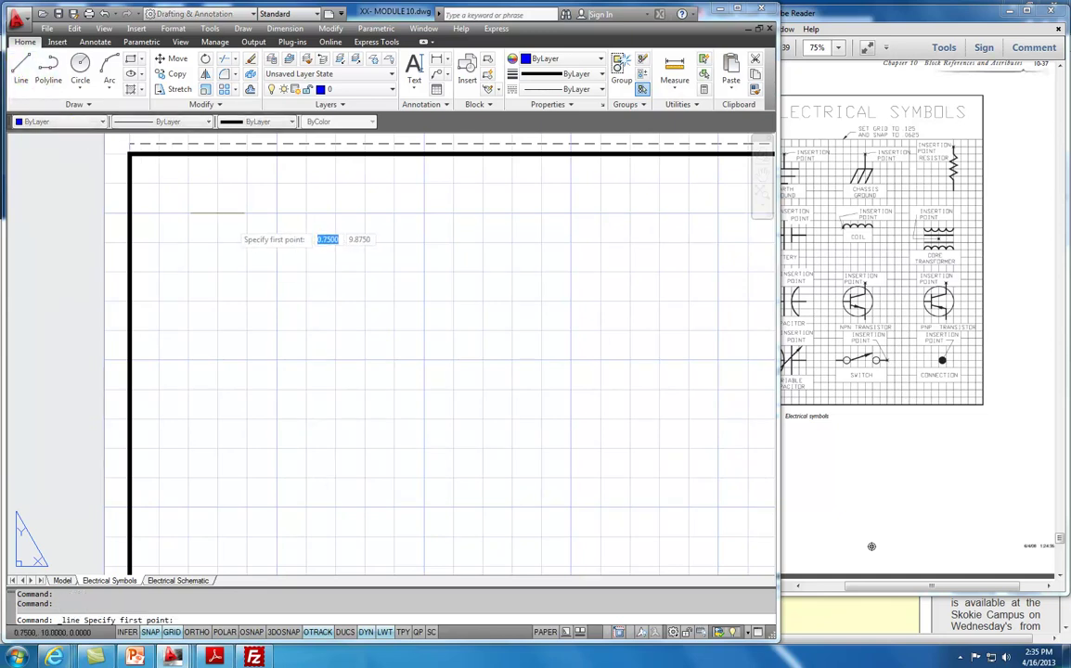
click(276, 213)
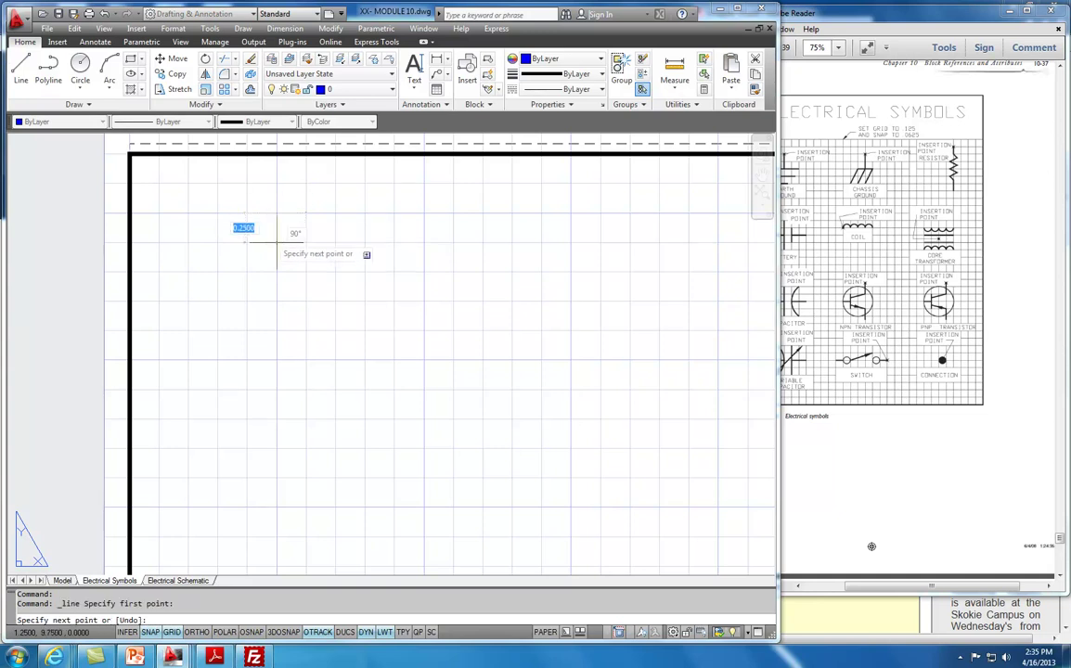
click(276, 272)
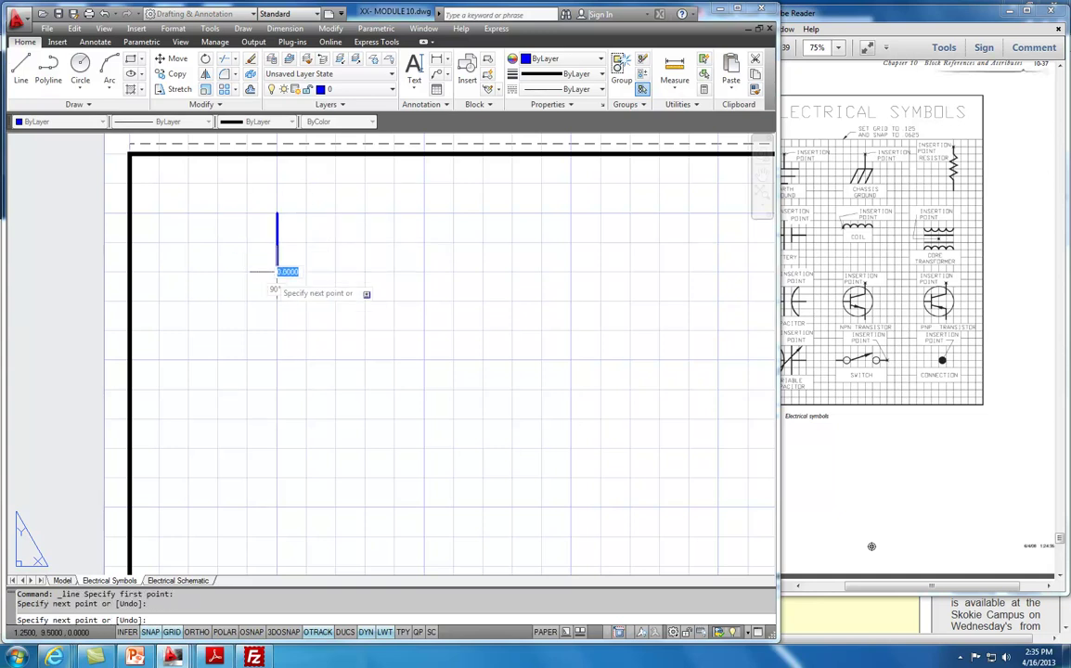
key(Escape)
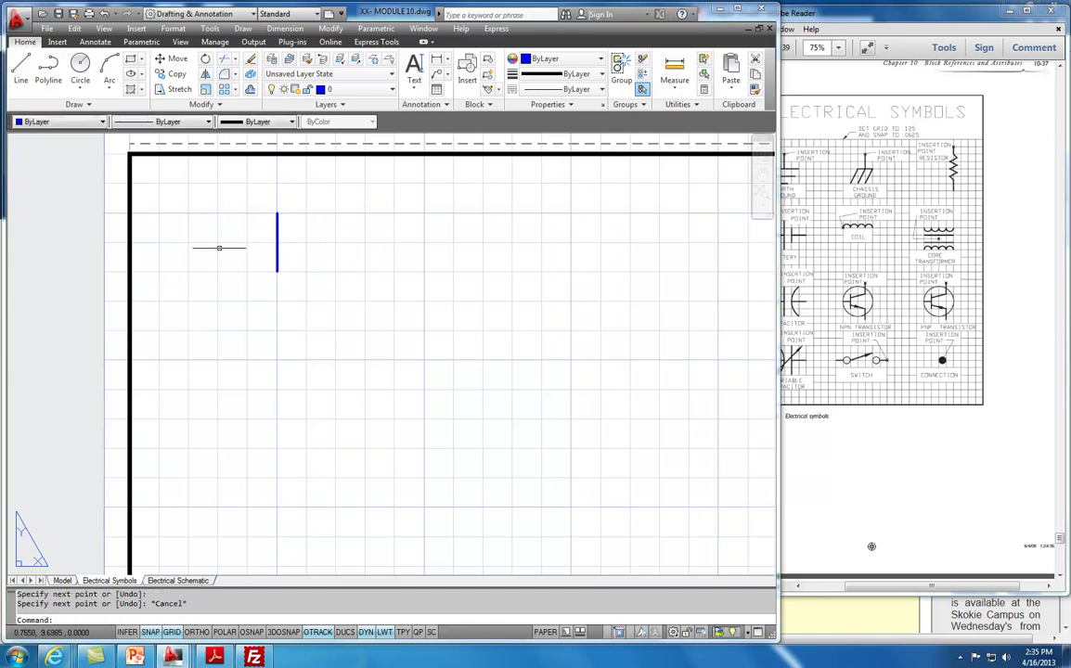
Draw three horizontal bars under the stem, each shorter toward the bottom
click(21, 63)
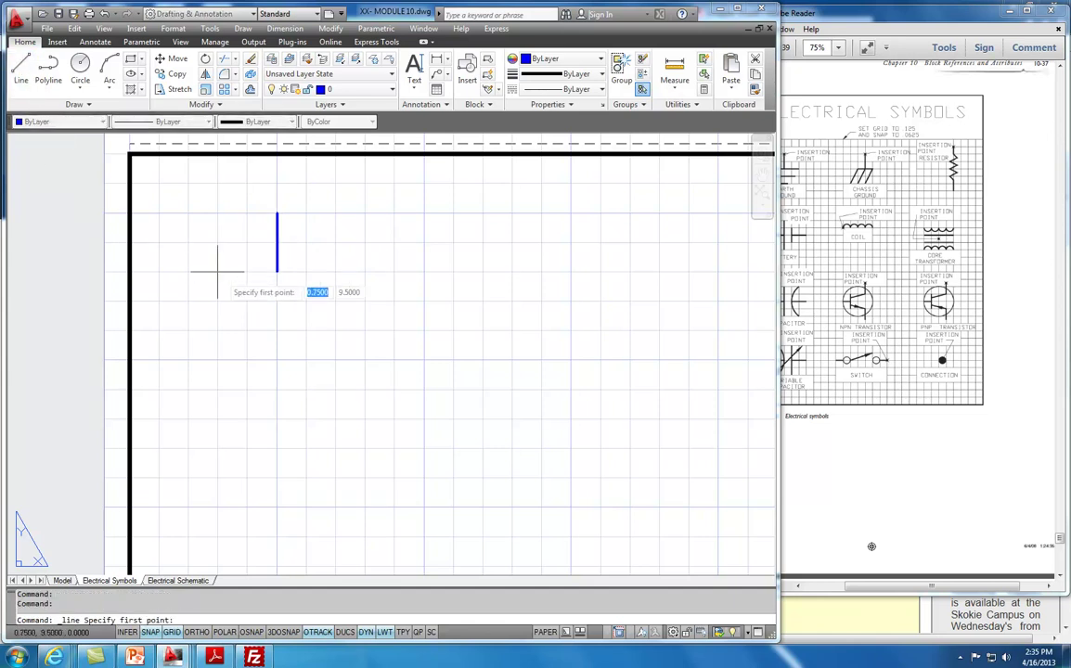
click(220, 272)
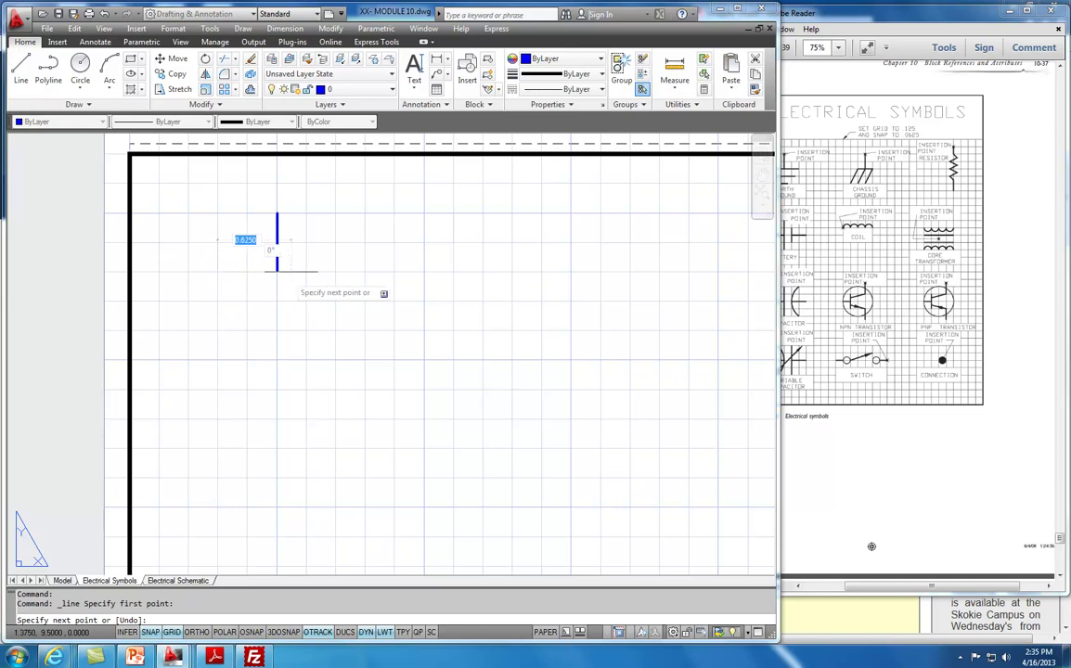
click(335, 271)
key(Escape)
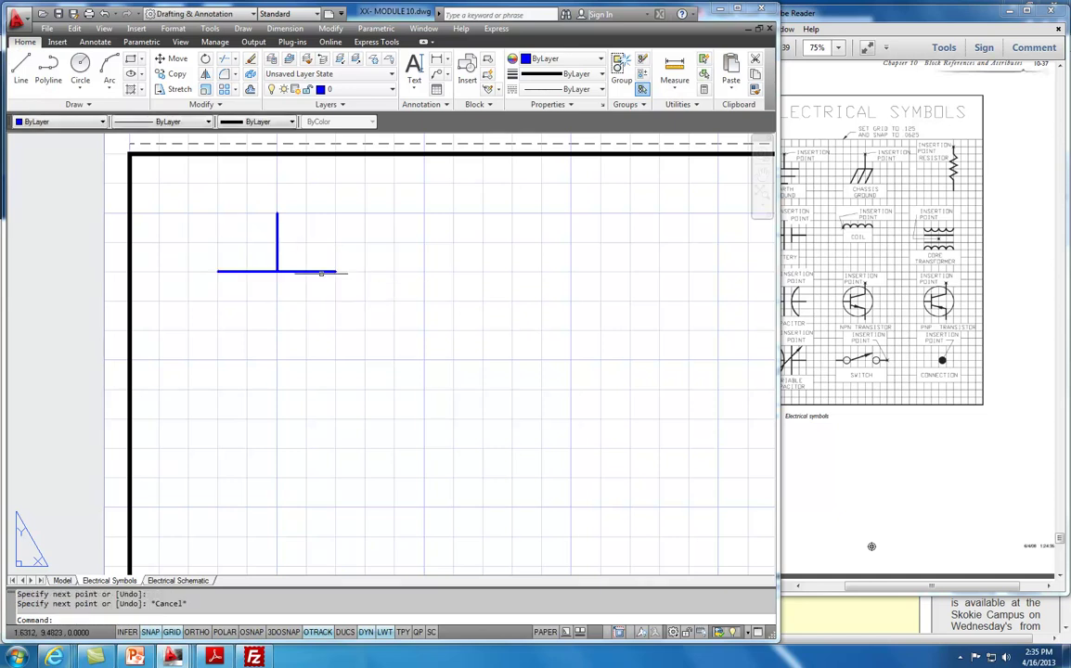
click(20, 67)
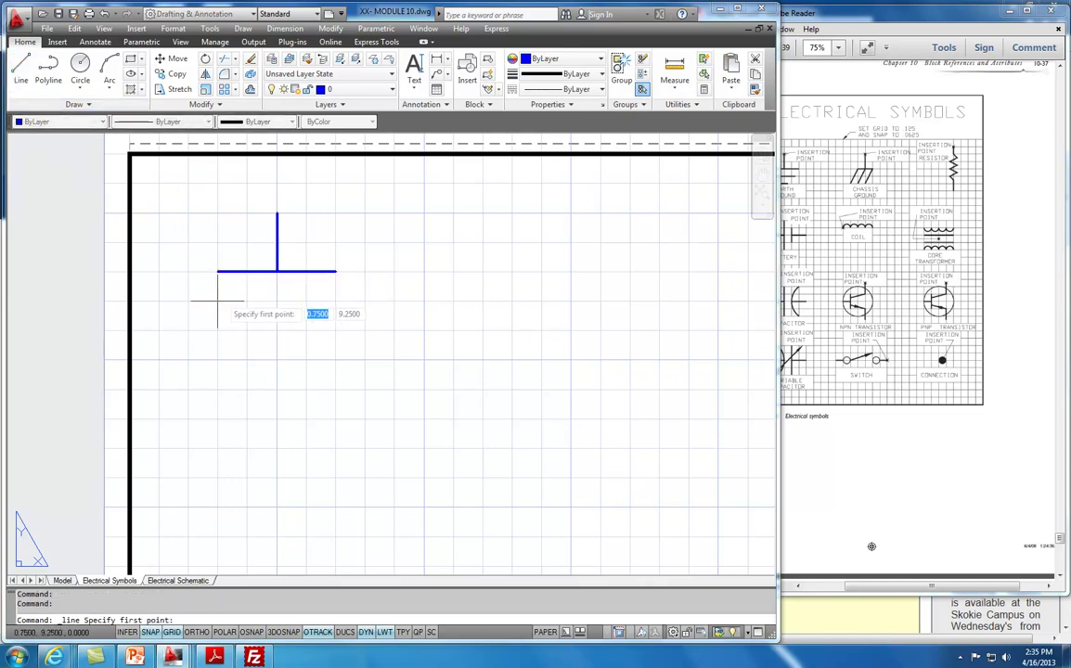
click(231, 271)
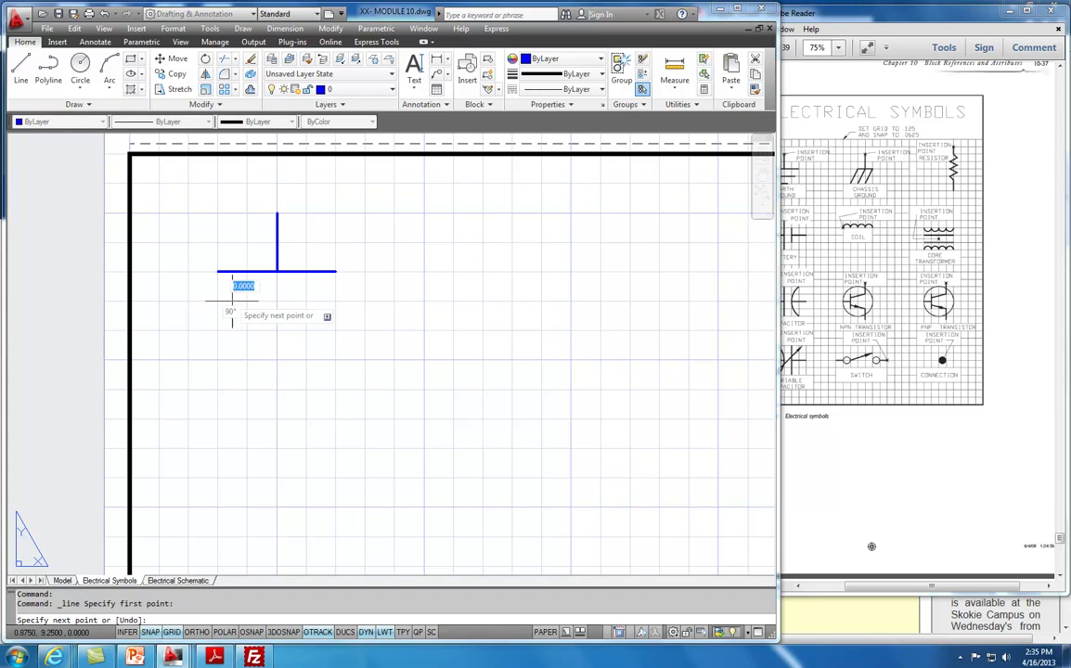
click(321, 300)
key(Escape)
click(21, 67)
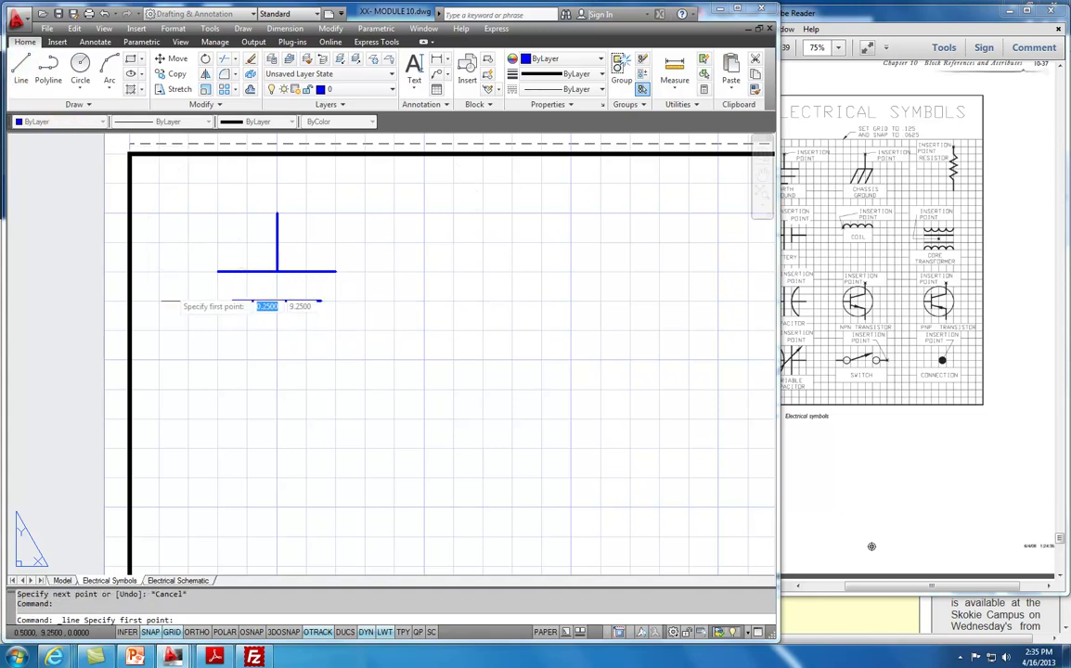
click(262, 330)
click(292, 330)
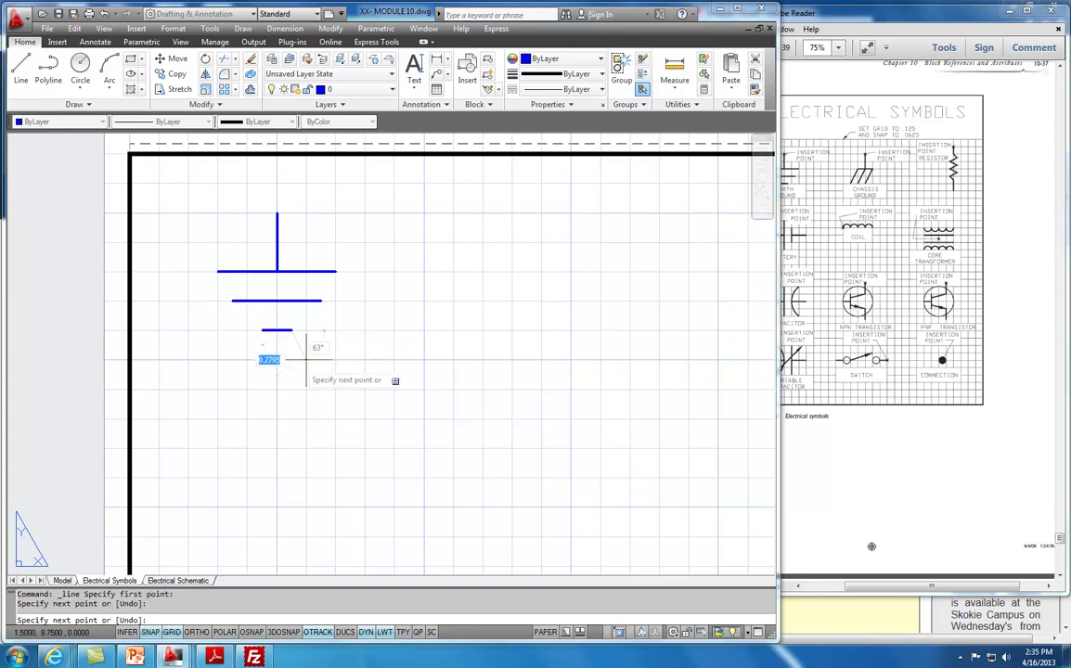
key(Escape)
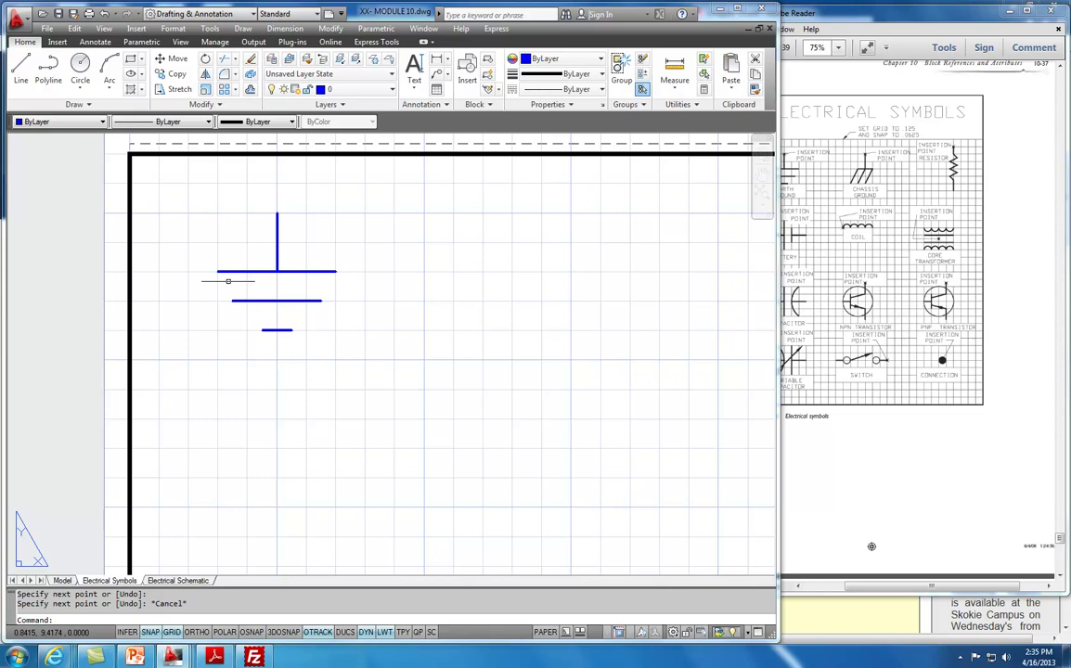
click(93, 105)
Mark the stem top with a point and add centred, unrotated EARTH GROUND text beneath the symbol
click(79, 120)
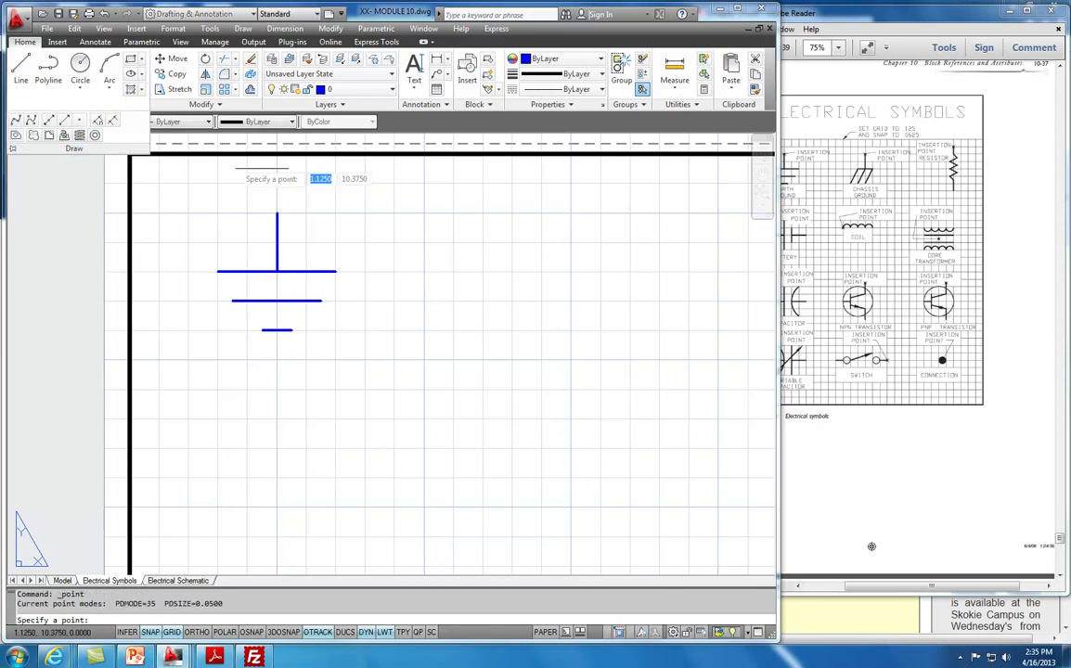
click(276, 213)
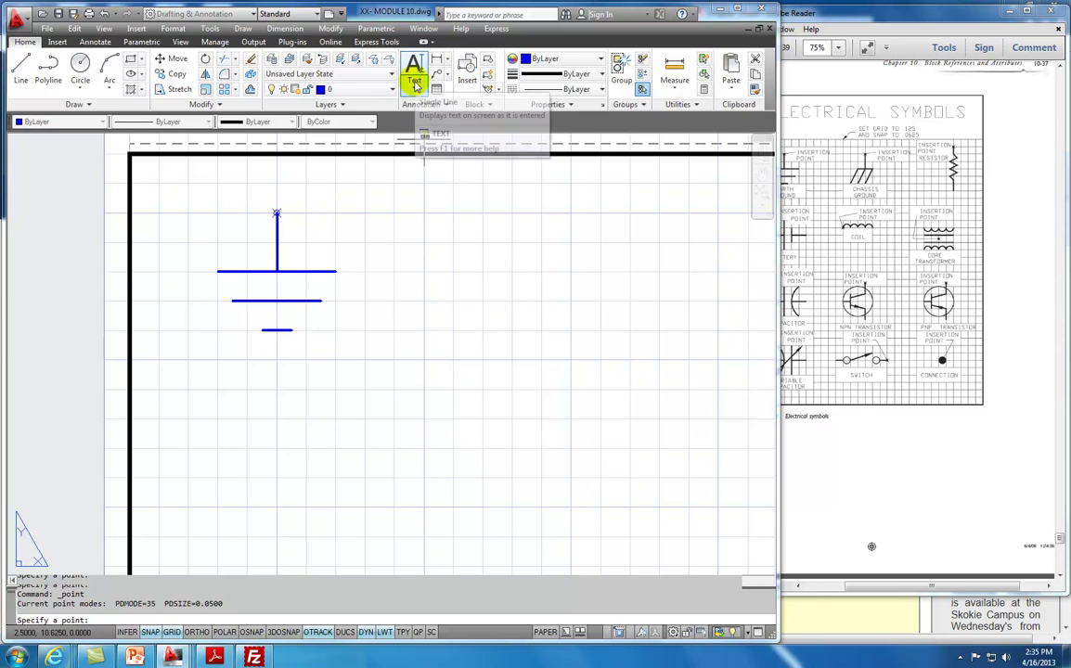
click(414, 89)
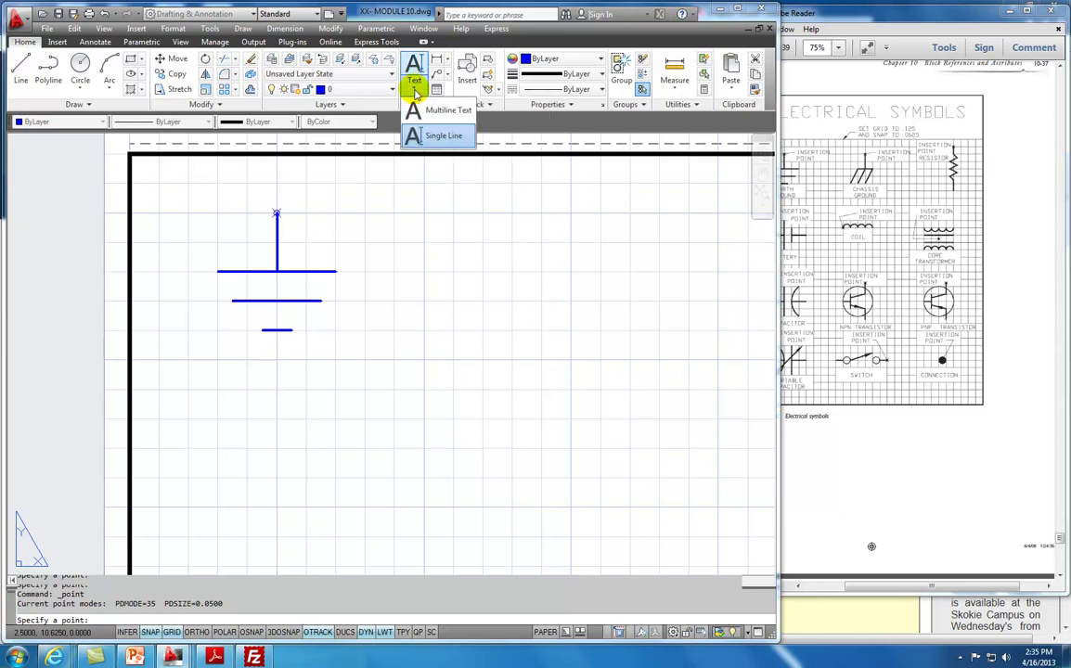
click(415, 138)
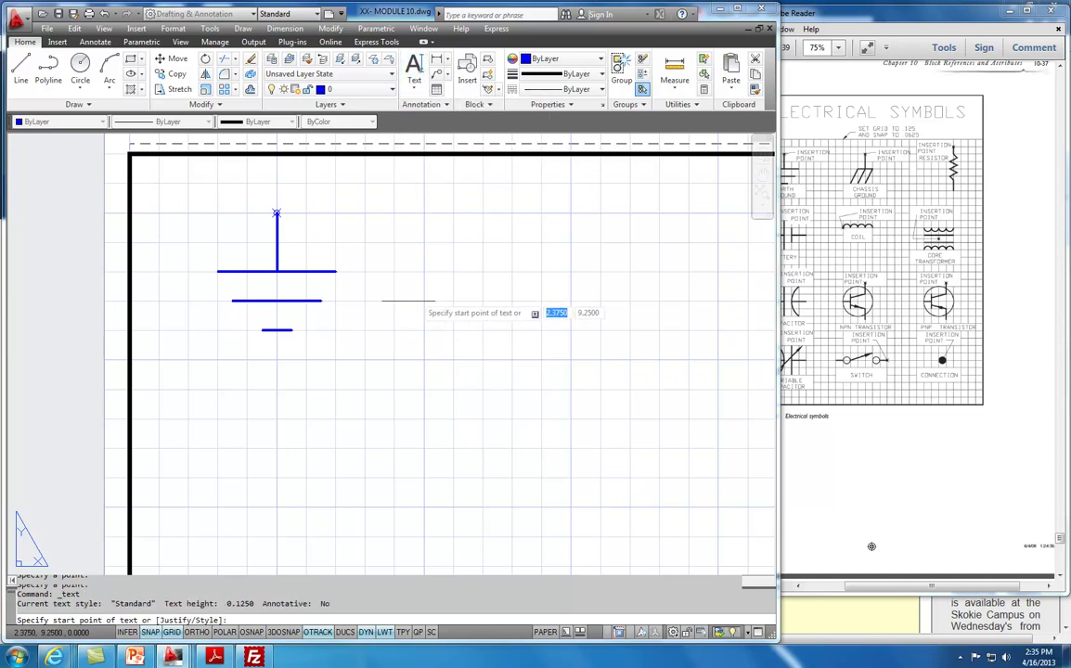
key(Down)
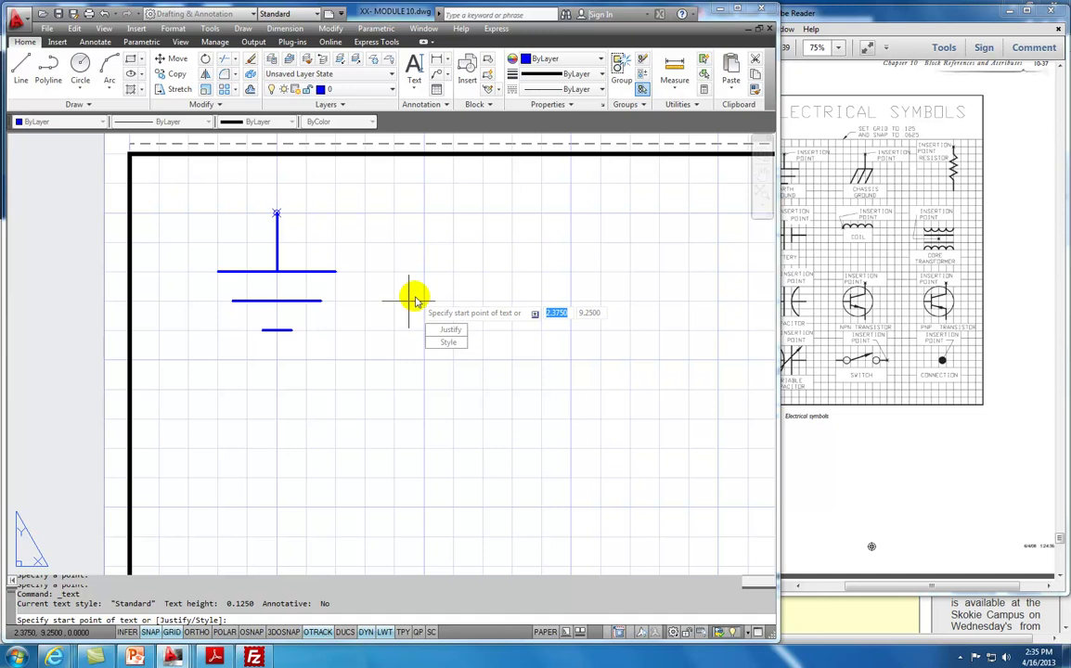
key(Down)
key(Return)
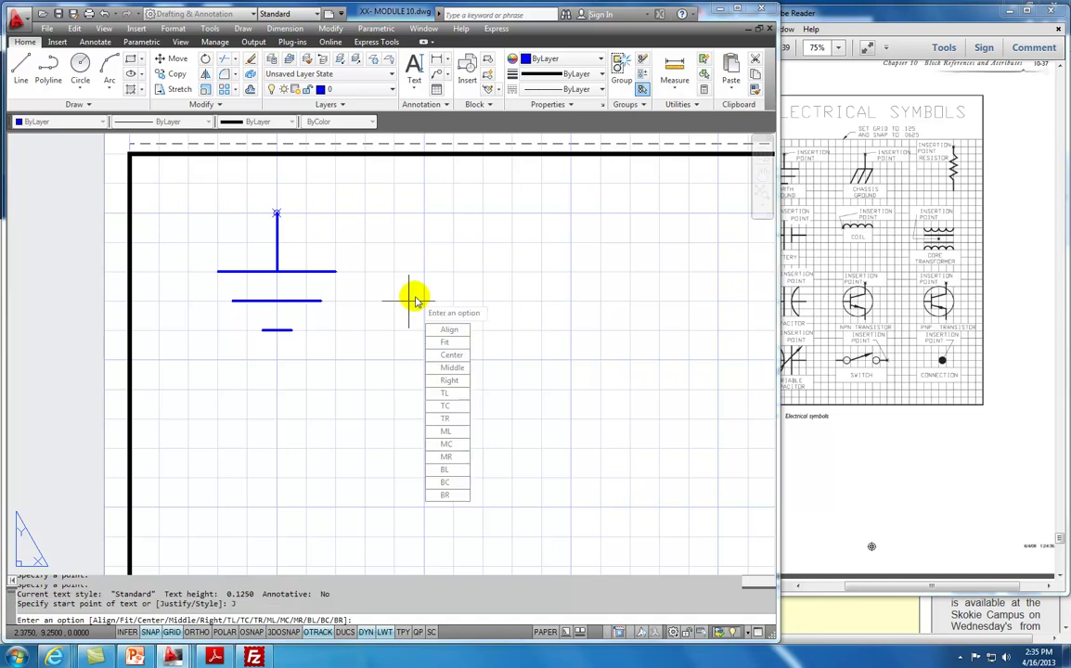
click(451, 355)
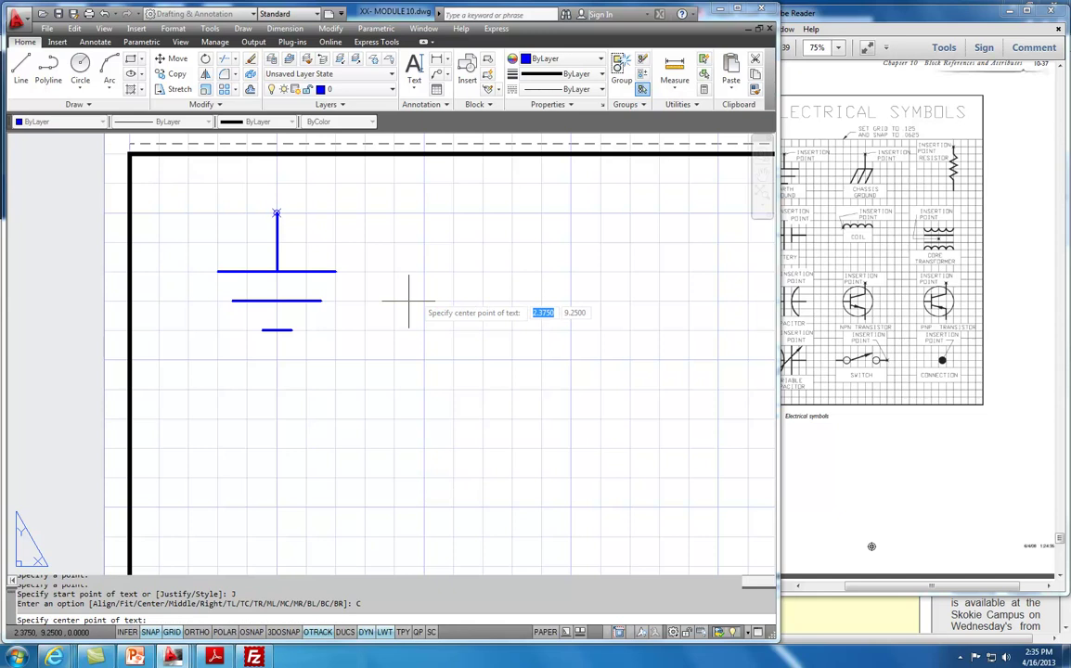
click(277, 359)
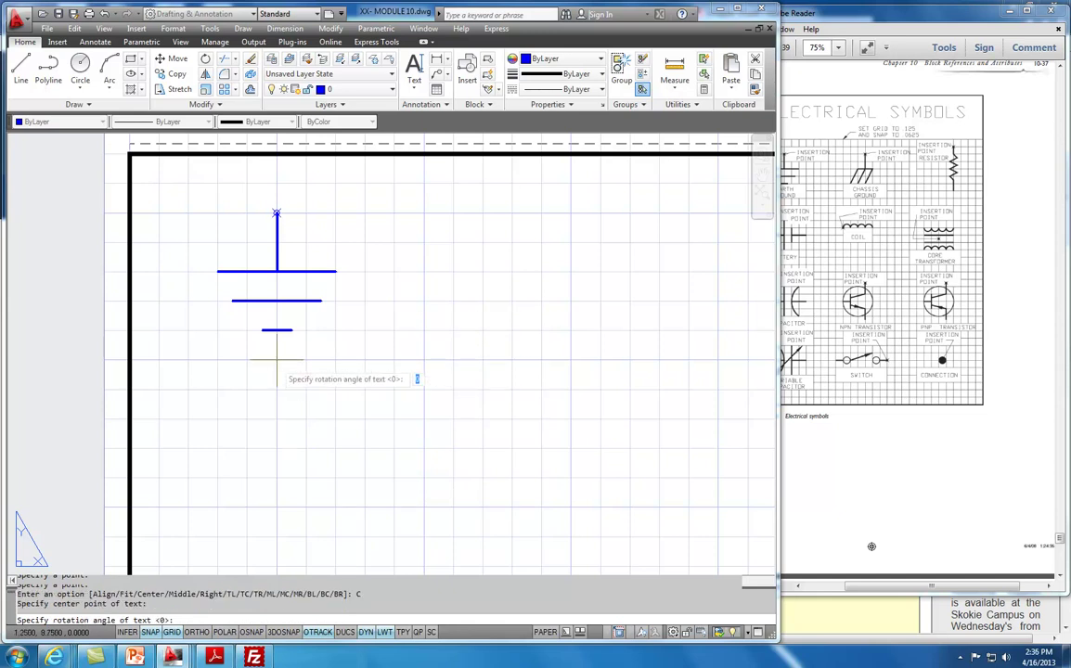
key(Return)
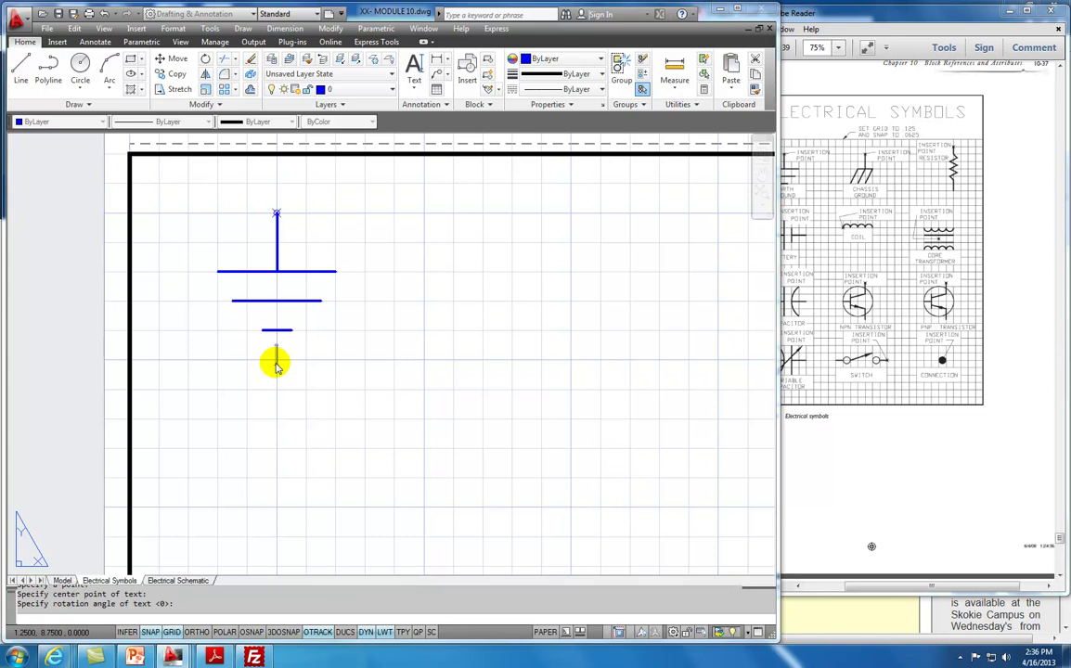
text(EARTH )
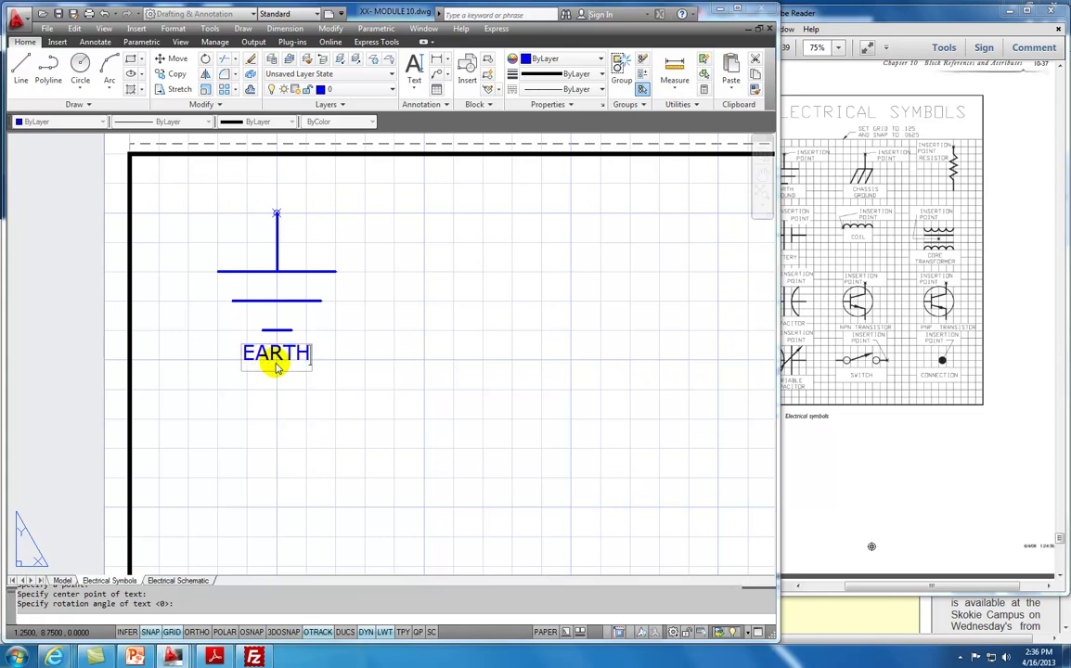
text(GROUNE)
key(BackSpace)
text(D)
key(Return)
key(Return)
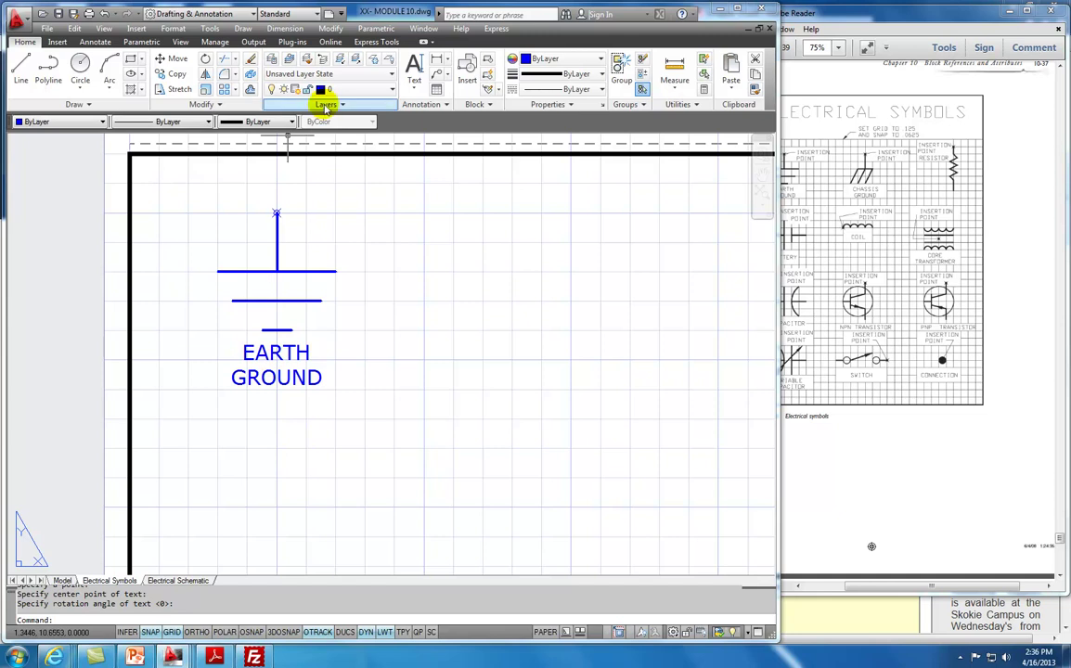
Move the EARTH GROUND label slightly lower under the ground symbol
click(173, 59)
click(332, 351)
click(272, 386)
key(Return)
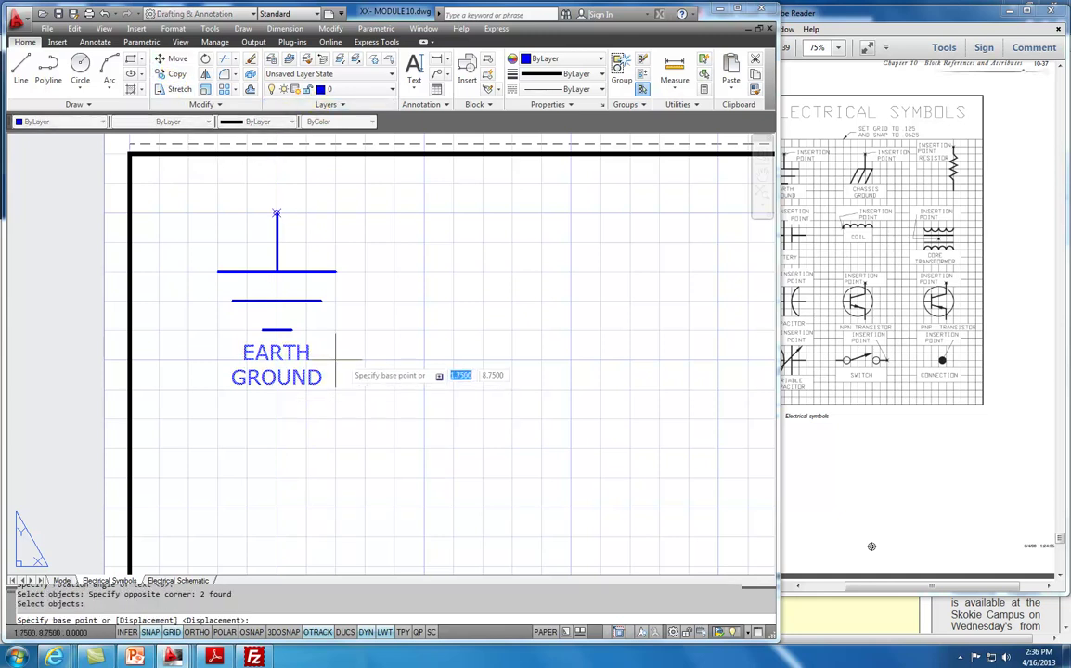
click(353, 357)
click(350, 359)
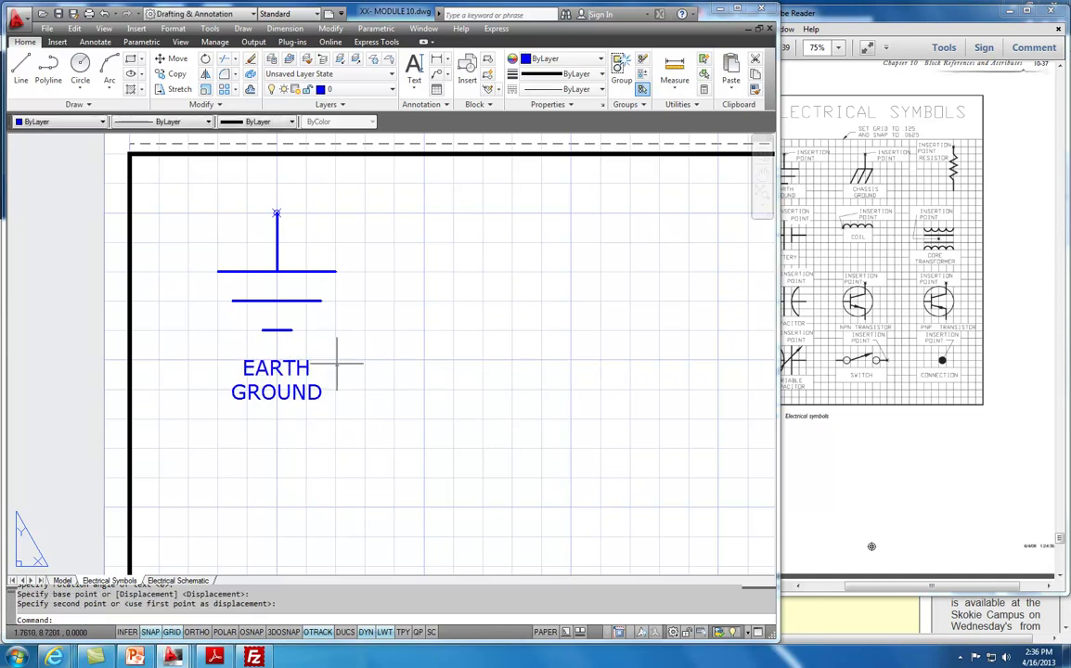
Put the EARTH GROUND label on the green TEXT layer
click(369, 358)
click(260, 420)
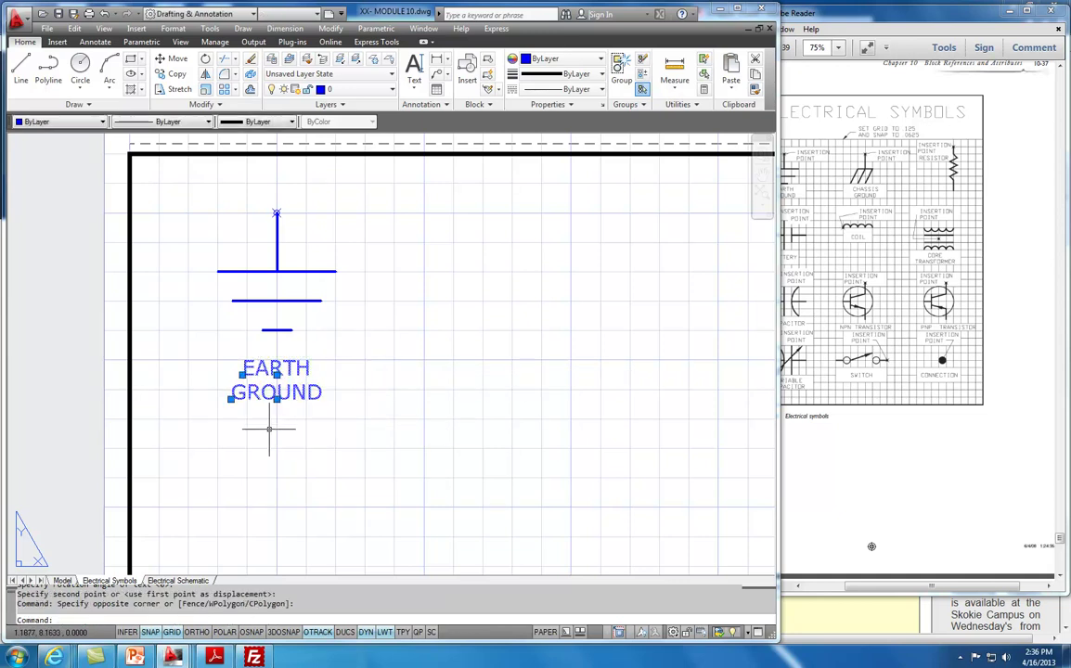
click(390, 90)
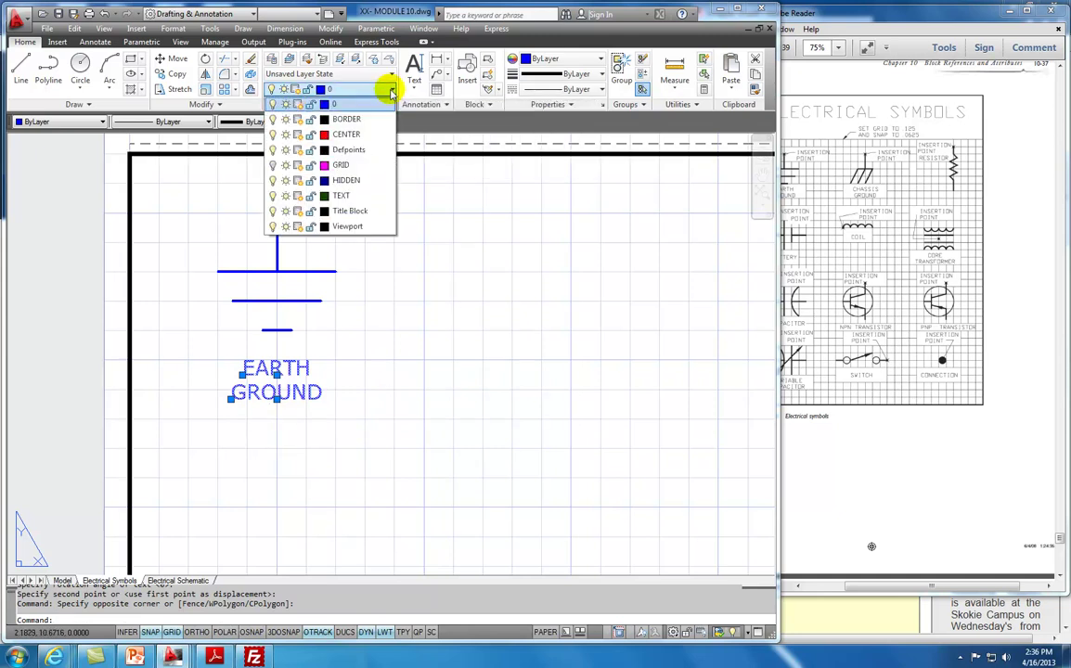
click(350, 198)
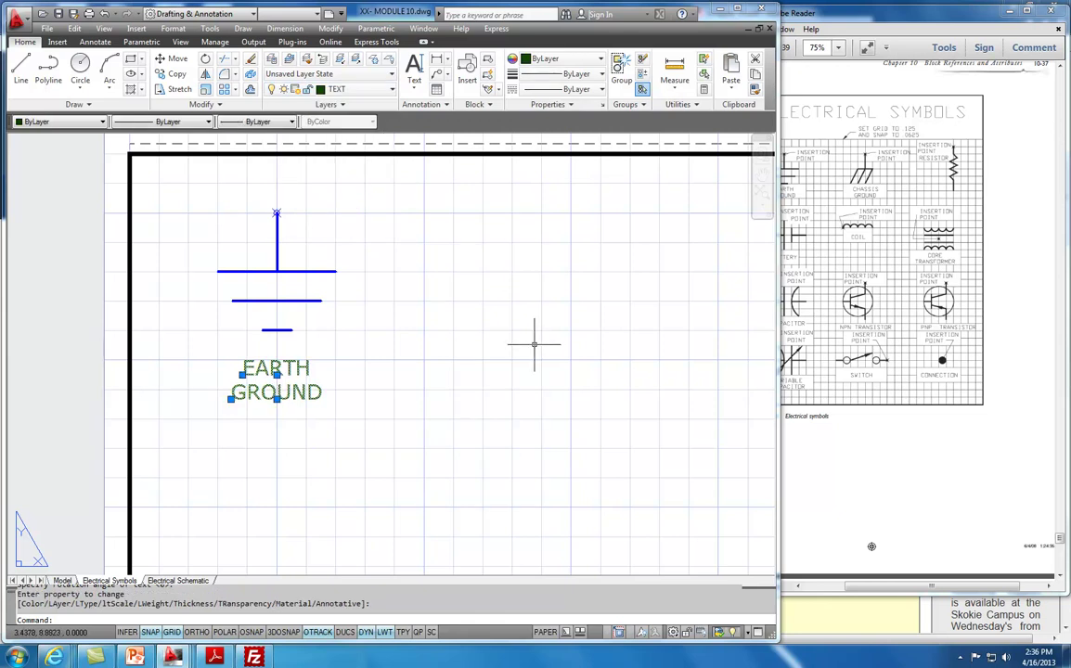
key(Escape)
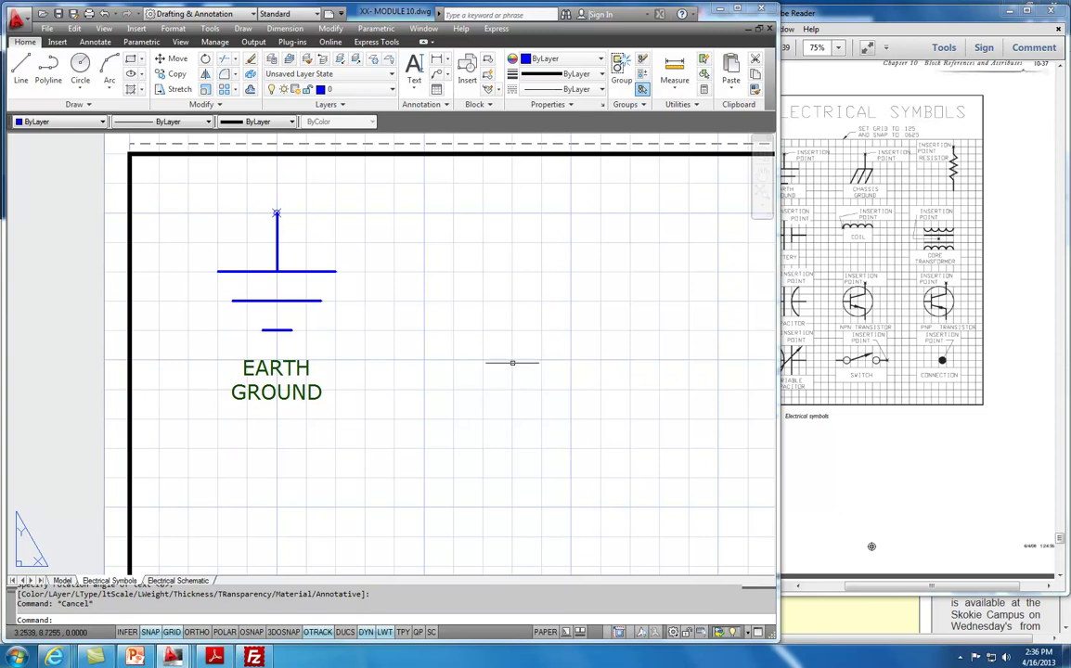
scroll(520, 373, down, 2)
middle_drag(521, 373, 344, 350)
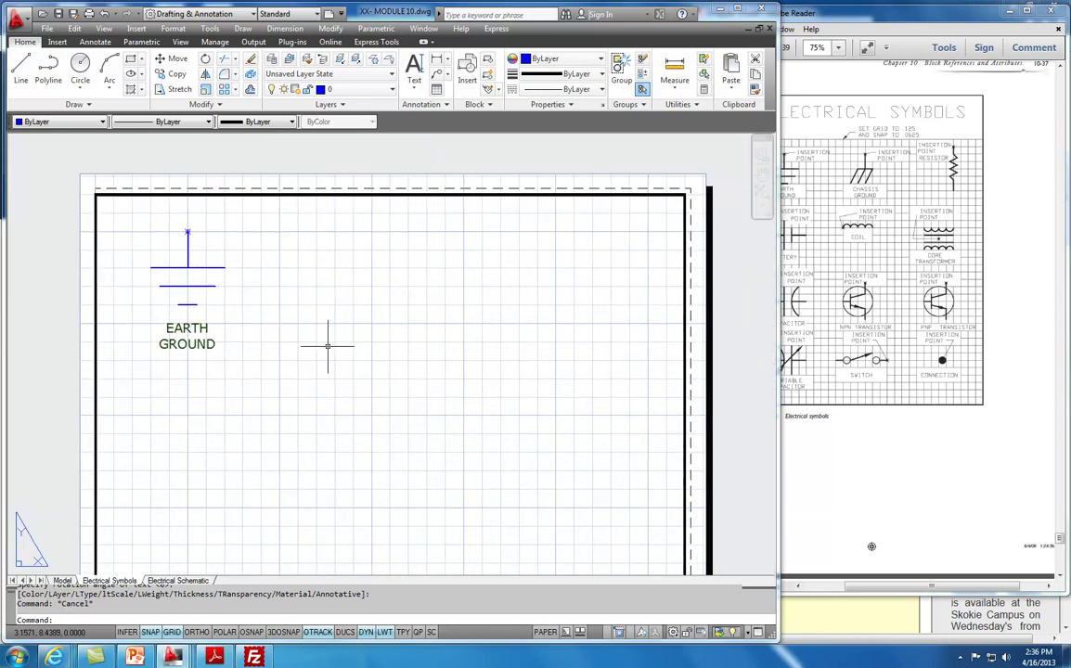
Draw the chassis ground's short vertical lead and horizontal bar right of the earth ground
click(20, 69)
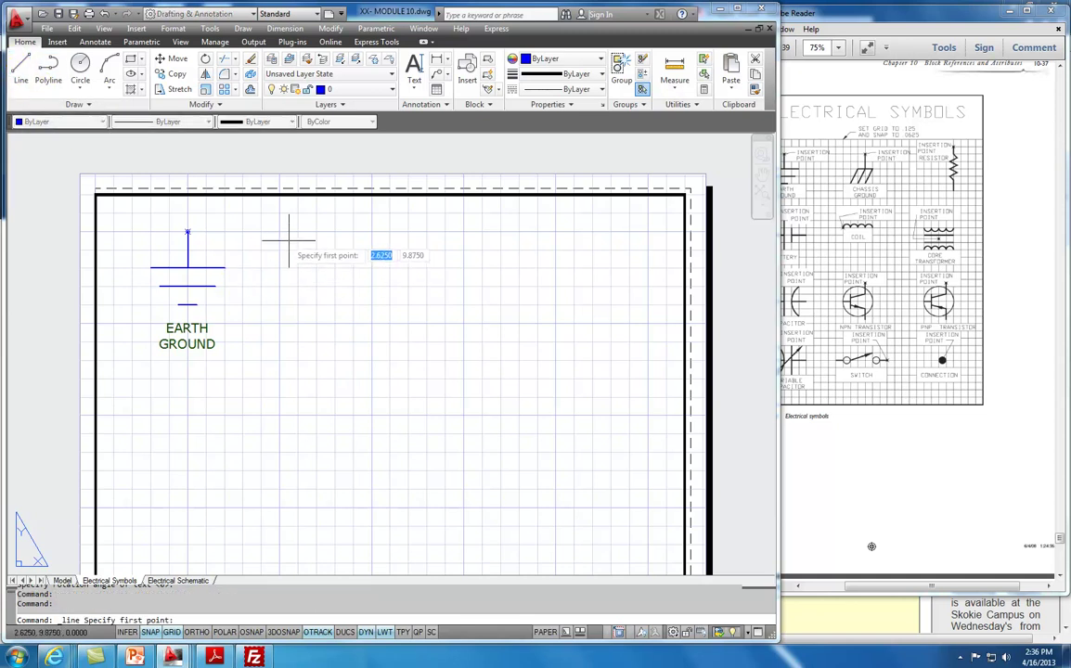
click(372, 232)
click(372, 270)
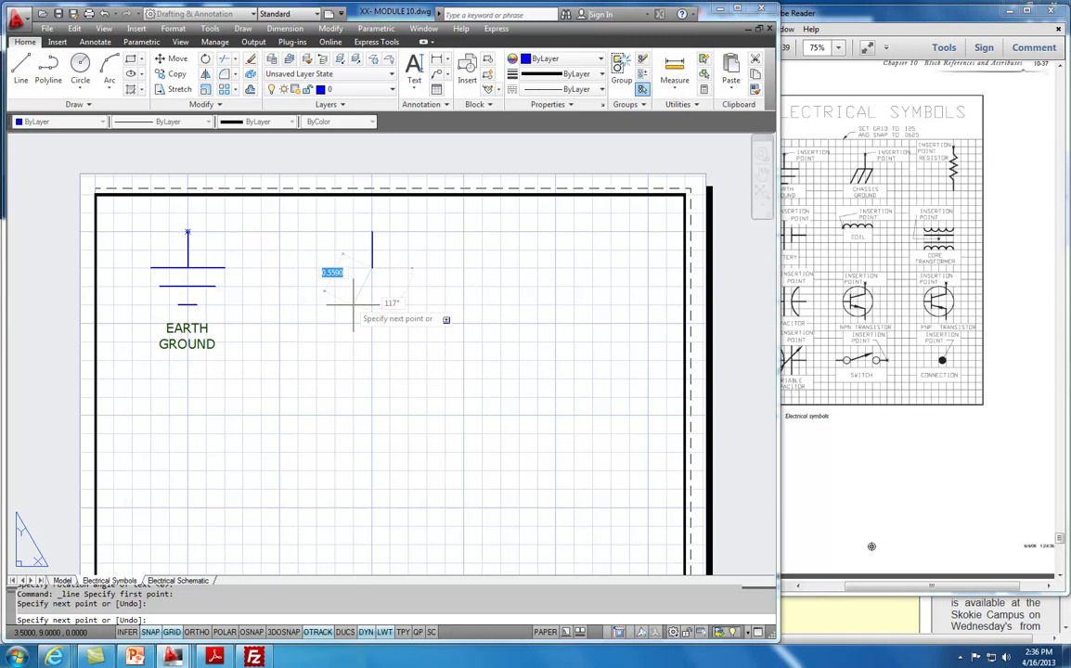
key(Escape)
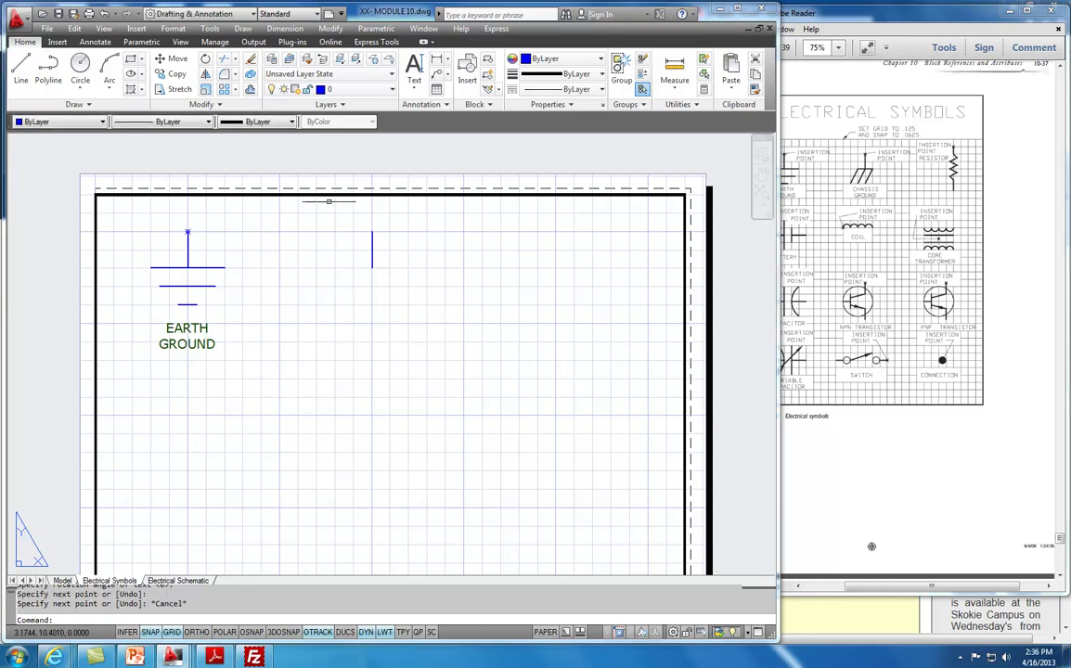
click(20, 66)
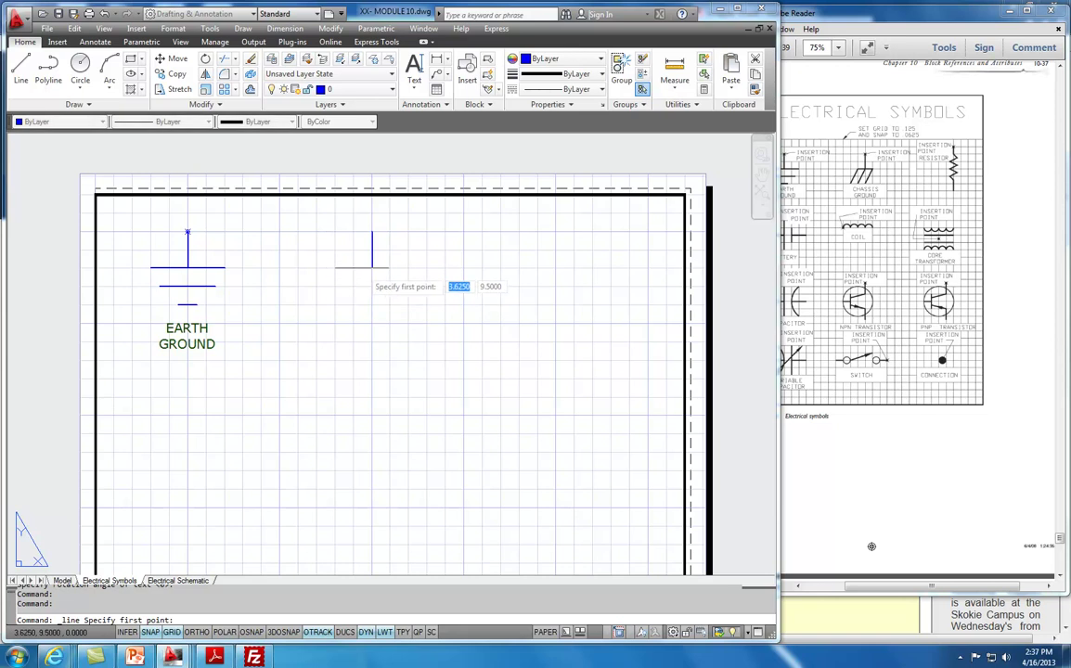
click(353, 267)
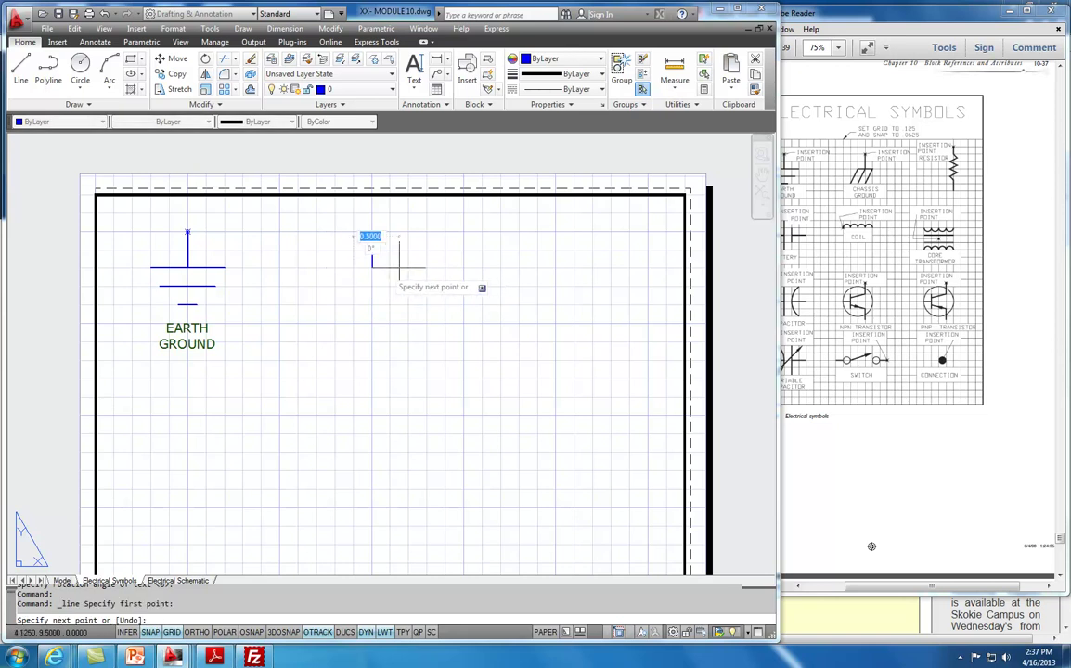
key(Escape)
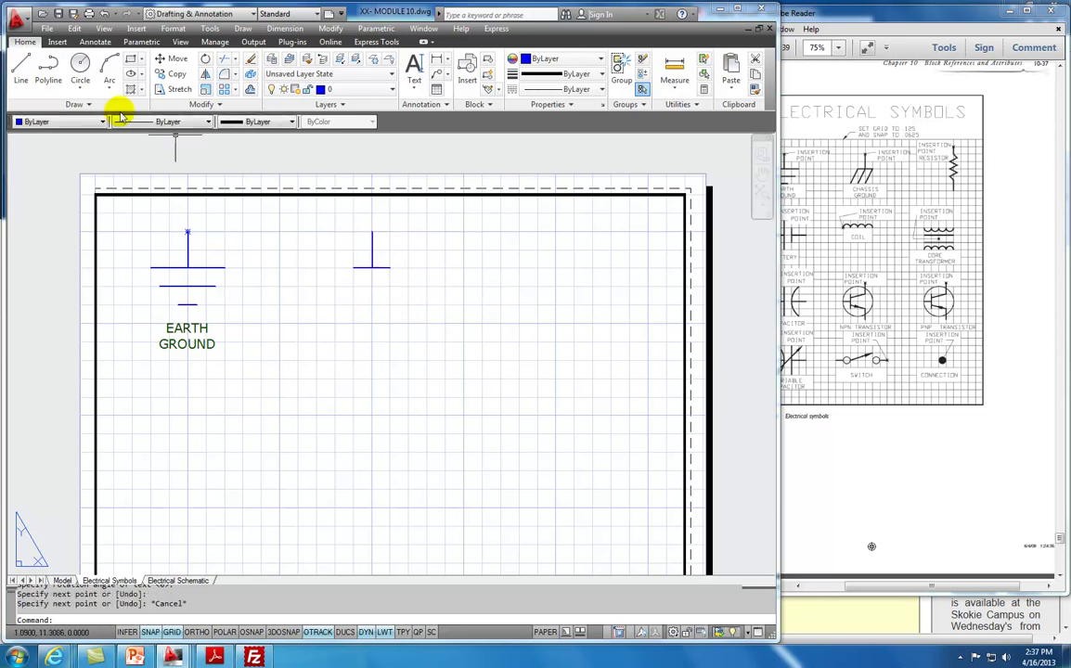
Draw the three slanted strokes hanging below the chassis ground's horizontal bar
click(20, 66)
click(353, 267)
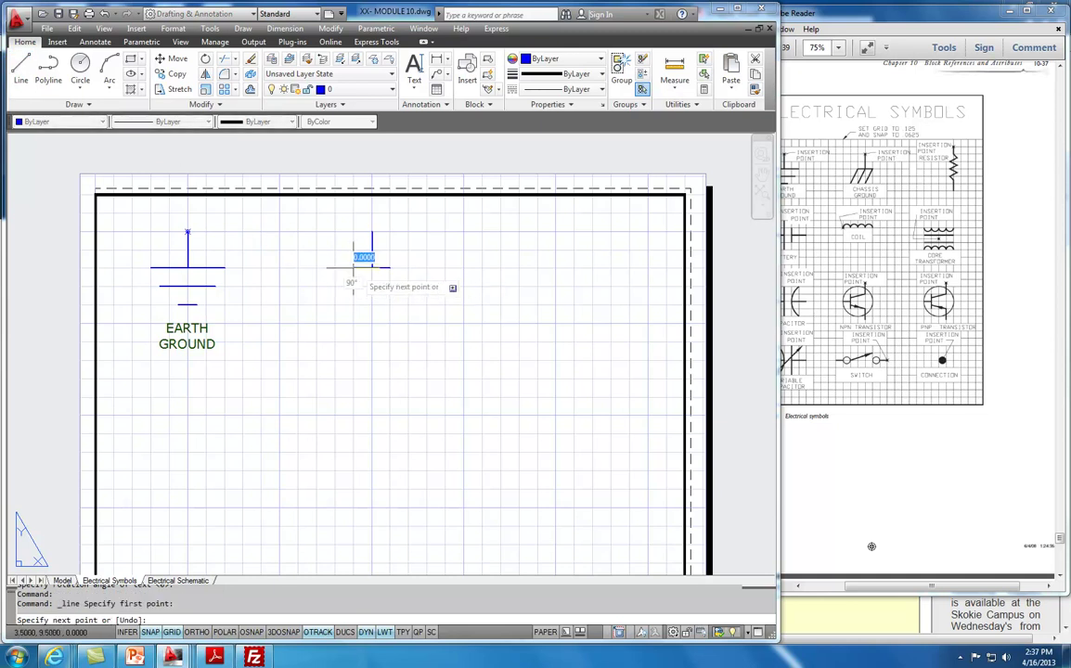
click(335, 304)
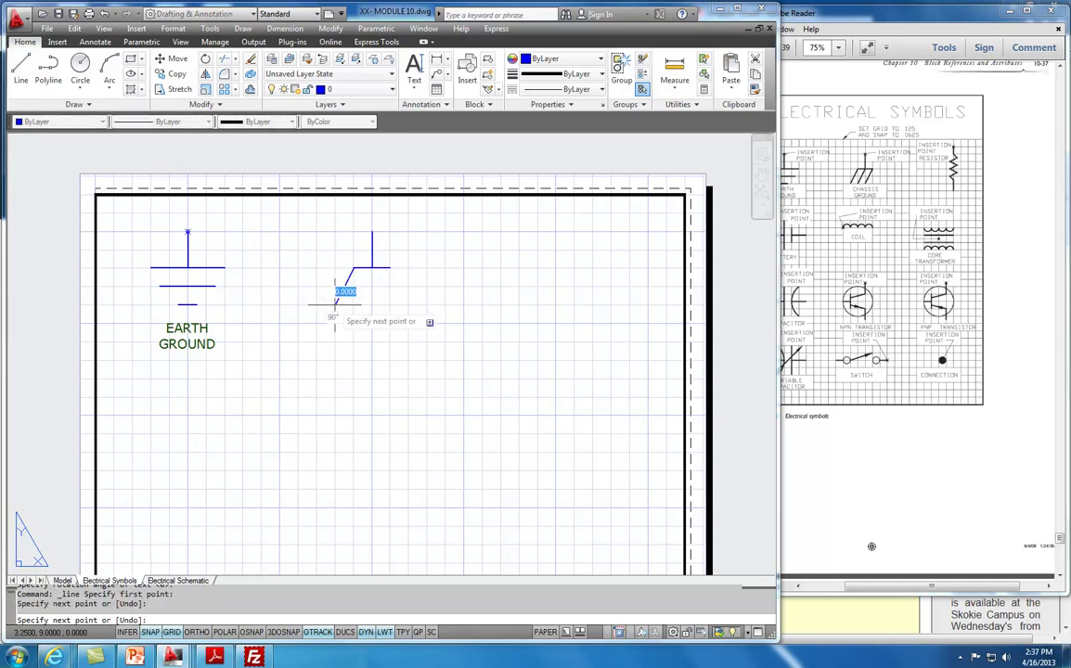
key(Return)
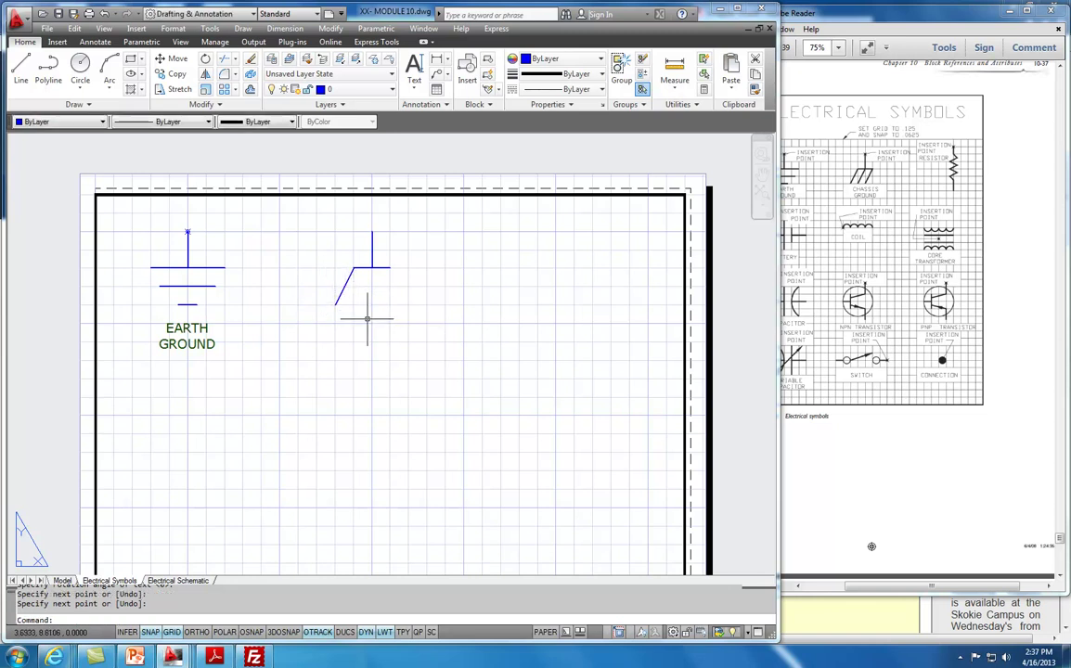
key(Return)
click(372, 270)
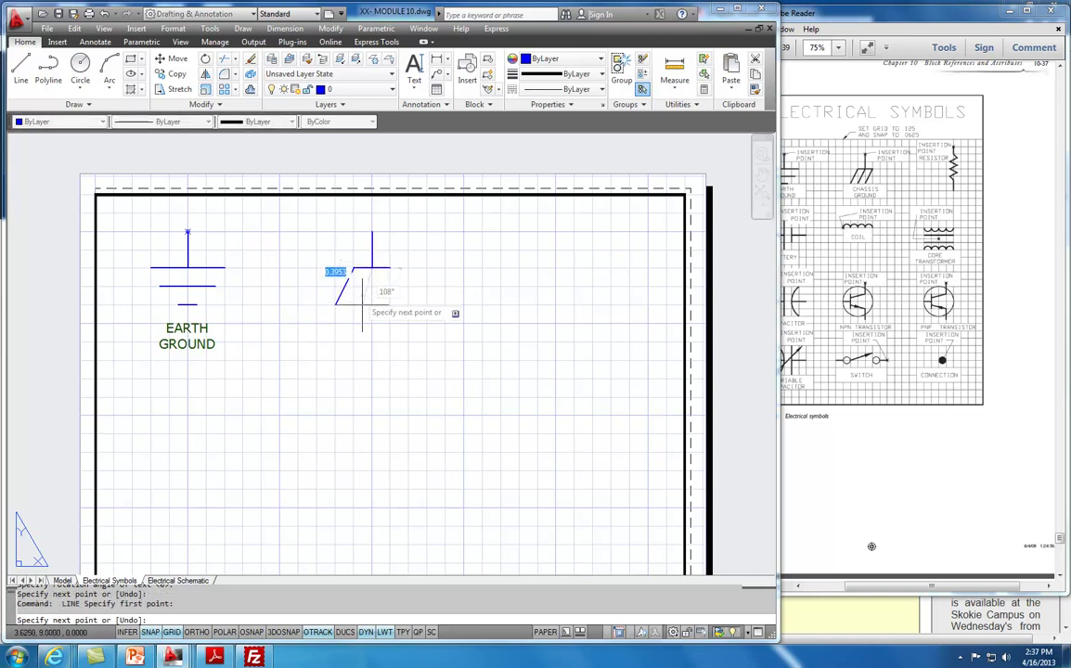
click(381, 285)
key(Return)
key(Return)
click(390, 268)
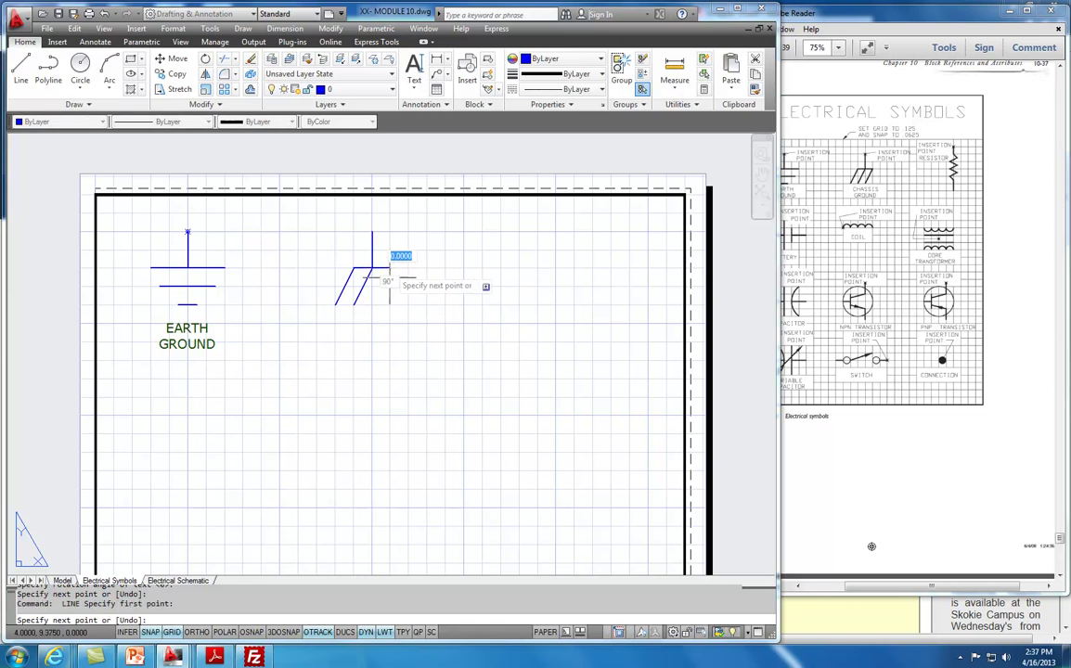
click(372, 303)
key(Return)
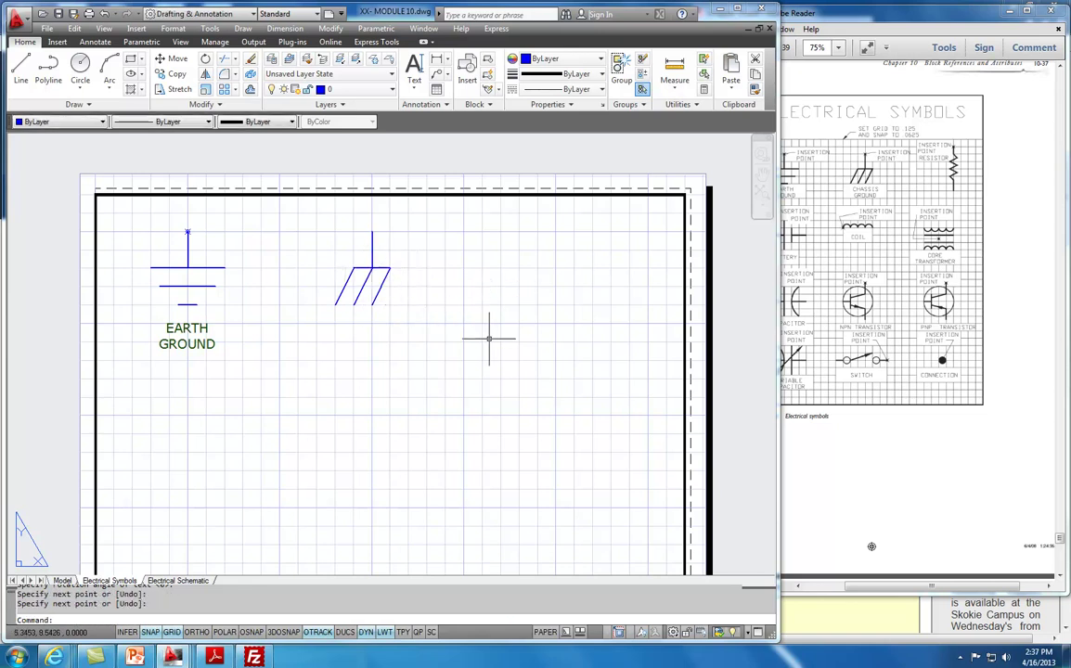
Place a point at the top of the chassis ground's vertical lead as its insertion point
click(84, 105)
click(79, 119)
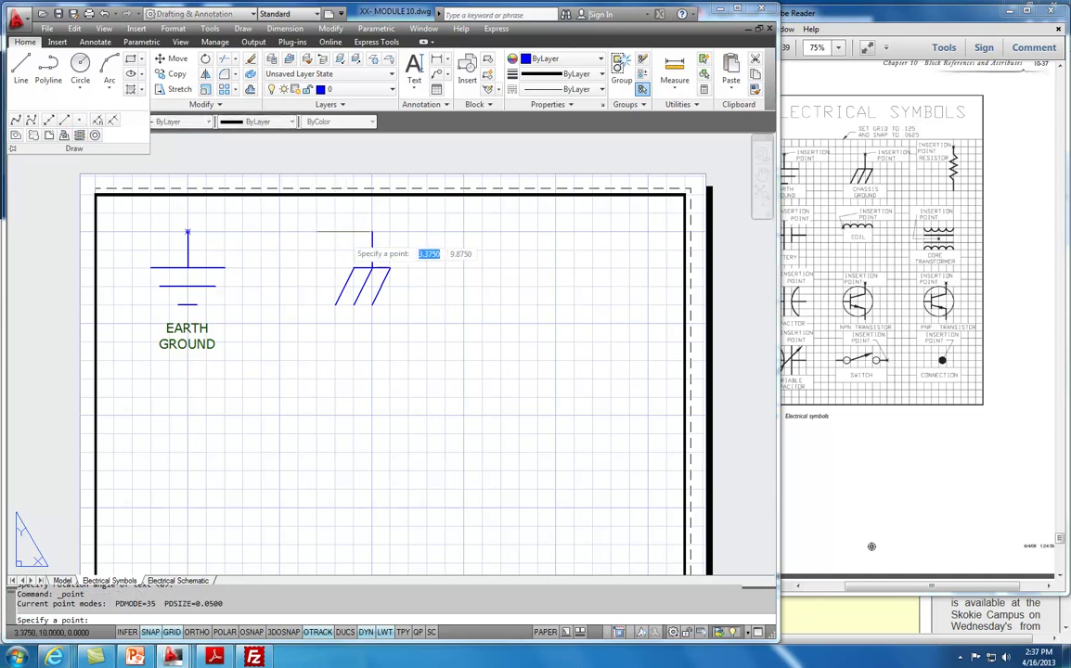
click(371, 232)
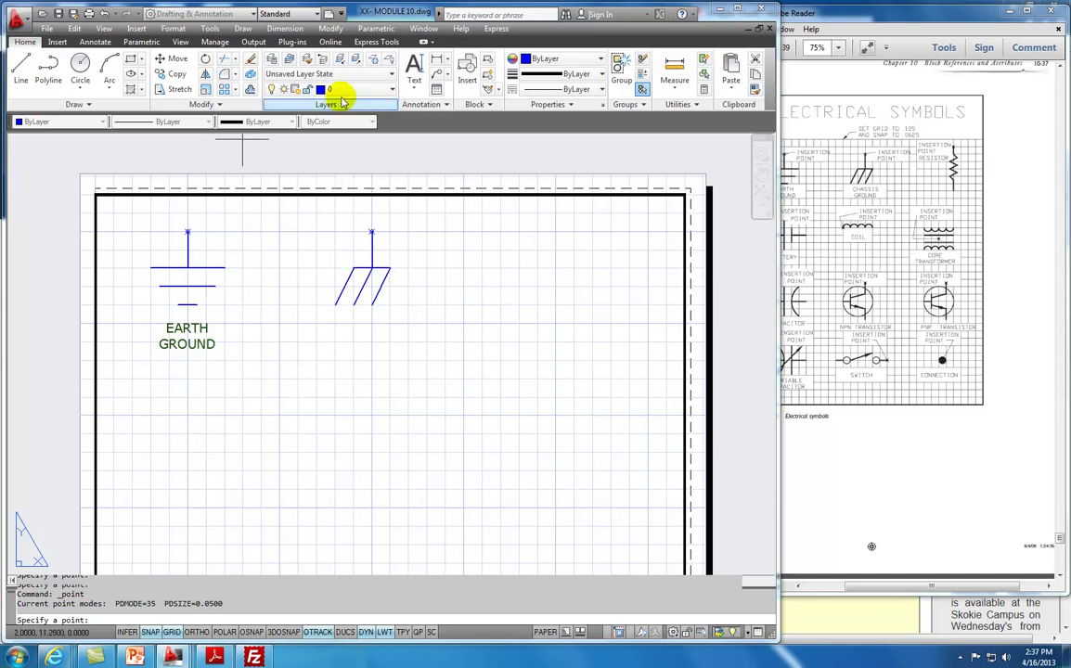
On layer TEXT, add centre-justified two-line text 'CHASSIS' / 'GROUND' below the chassis ground at 0° rotation
click(389, 90)
click(340, 196)
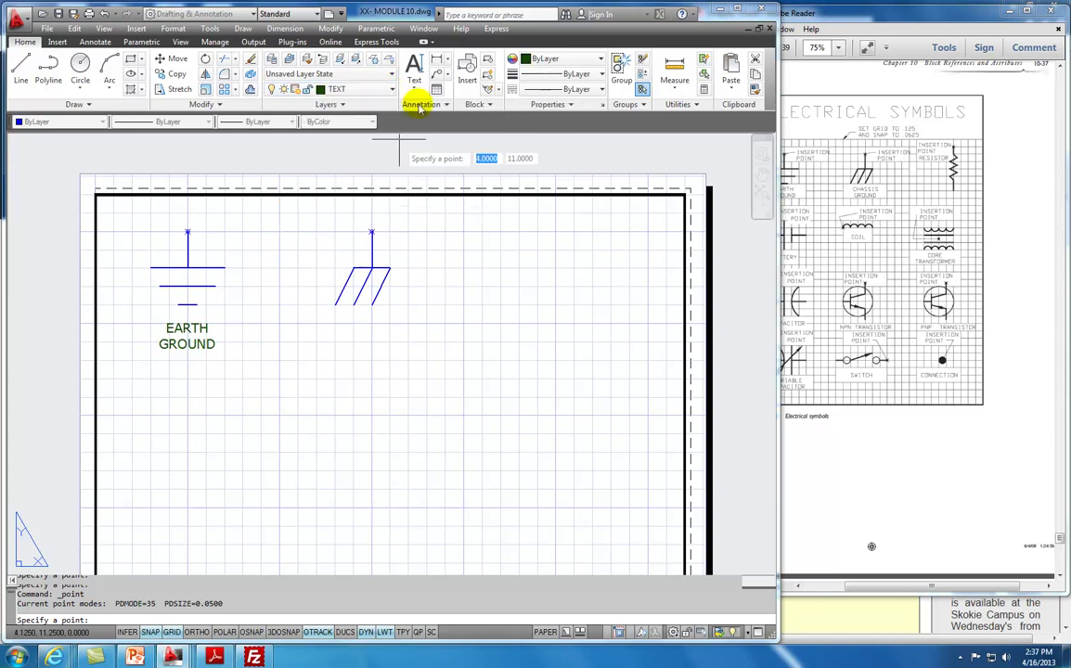
click(413, 66)
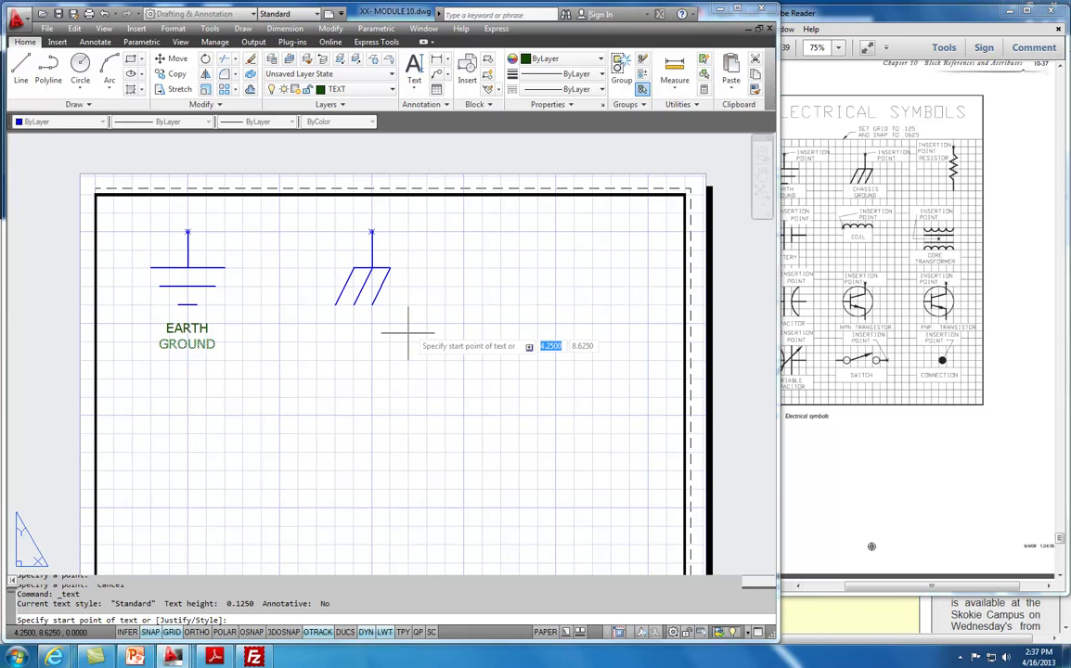
key(Down)
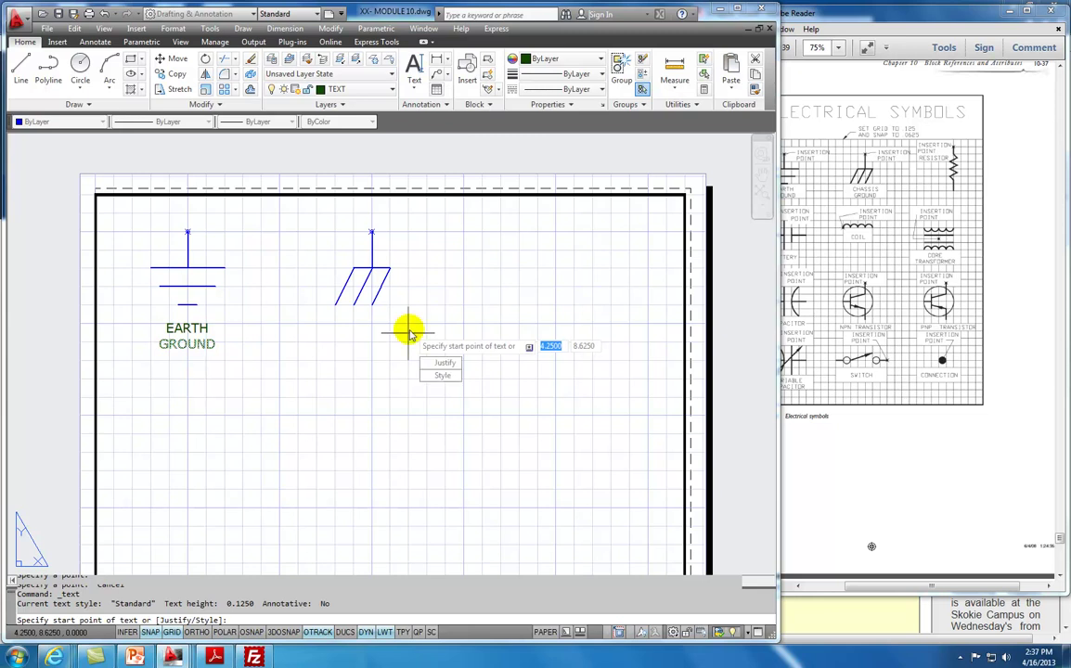
click(444, 362)
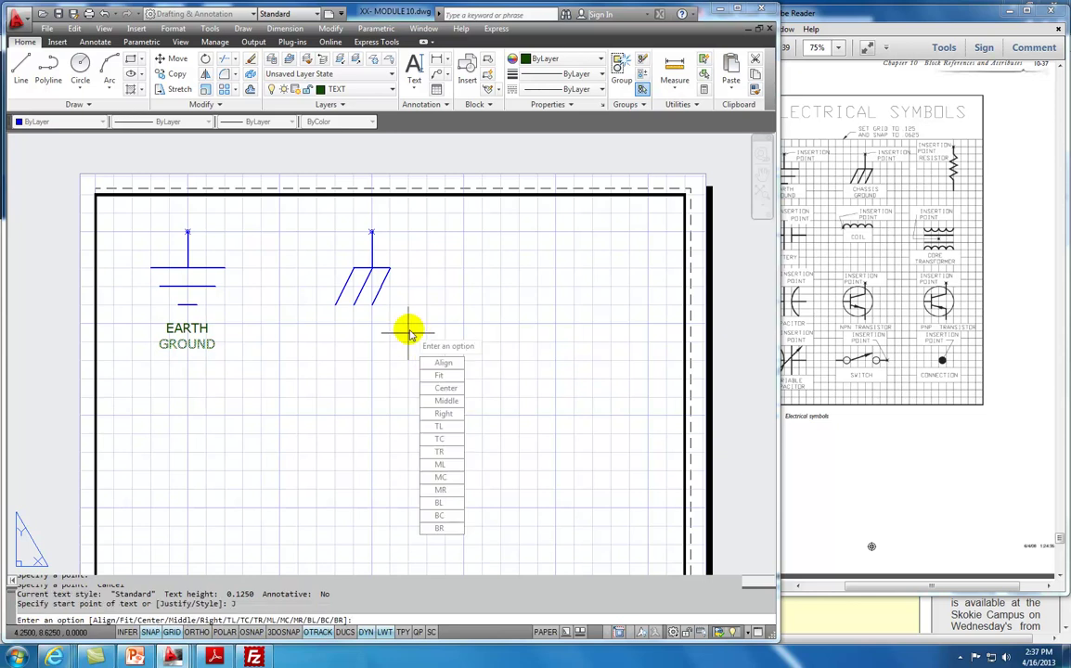
click(443, 388)
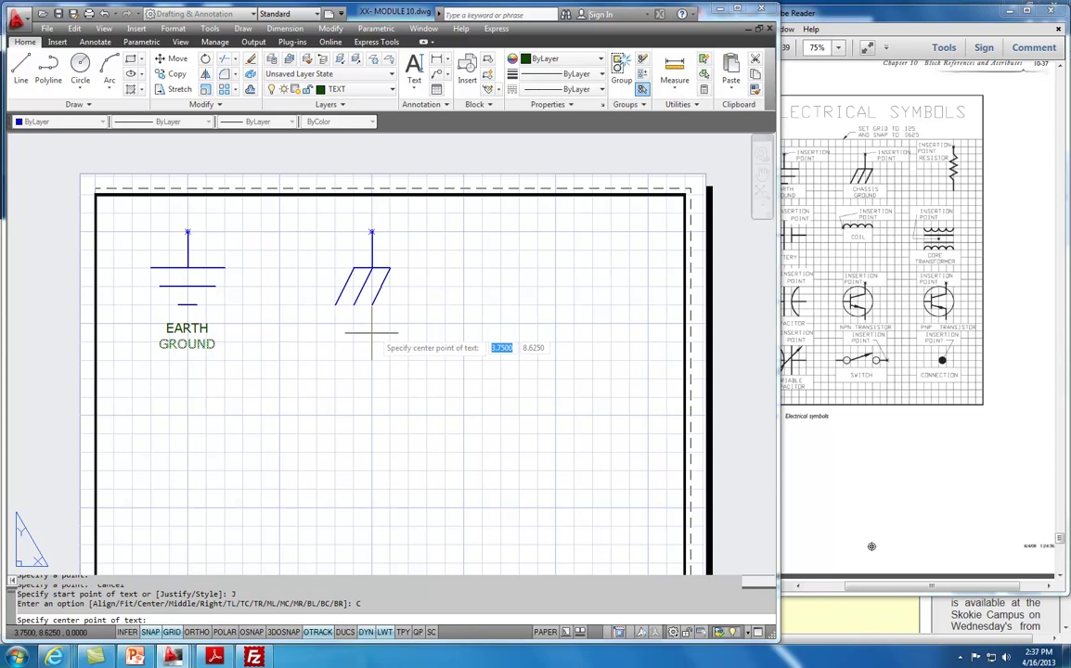
click(371, 332)
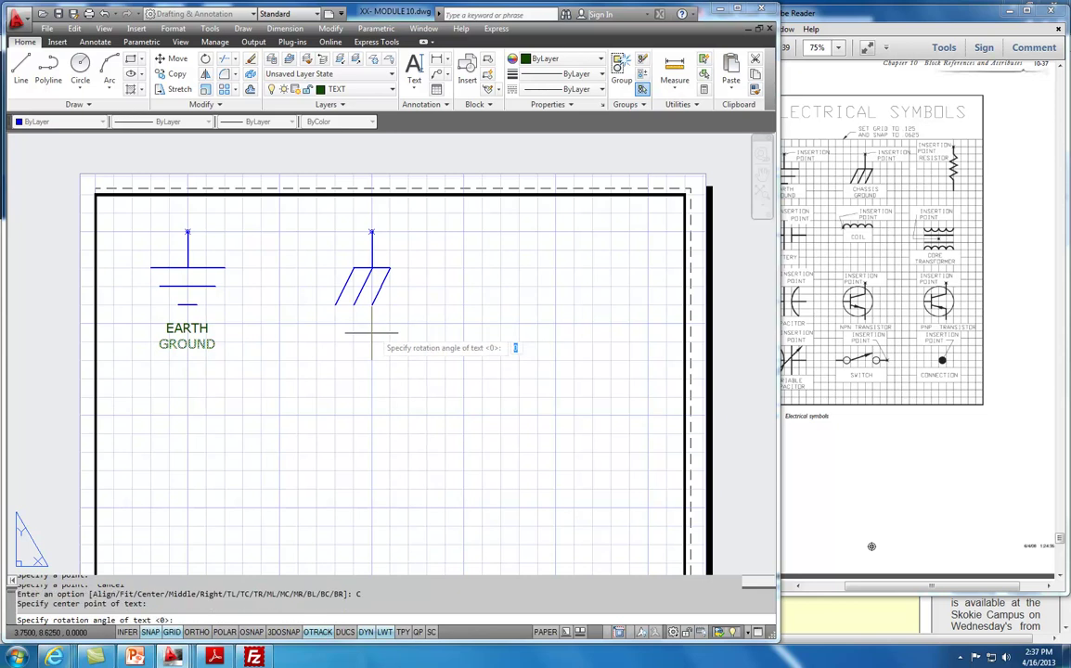
click(371, 332)
text(CHASSIS)
key(Return)
text(GROUND)
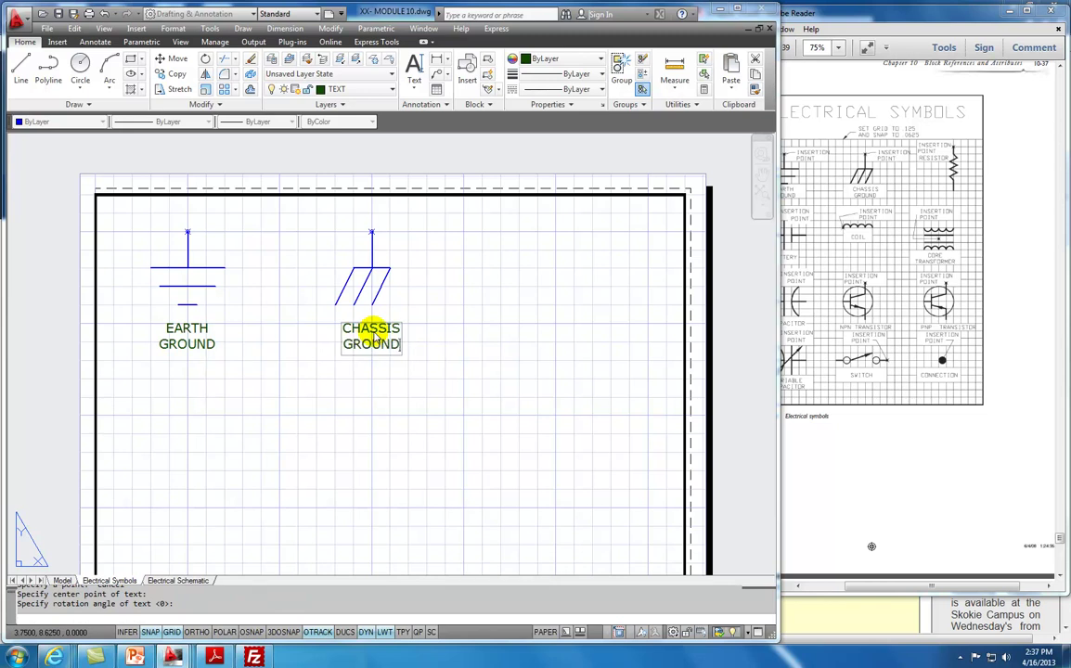
key(Return)
key(Return)
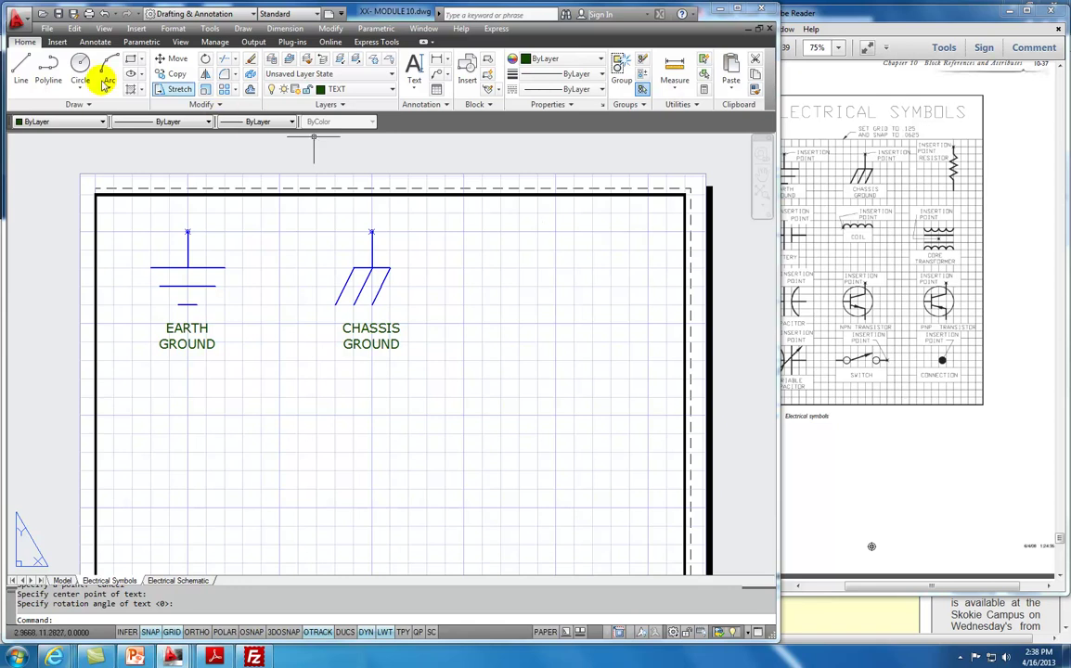
Erase the short stray vertical line right of the chassis ground and make layer 0 current
click(20, 65)
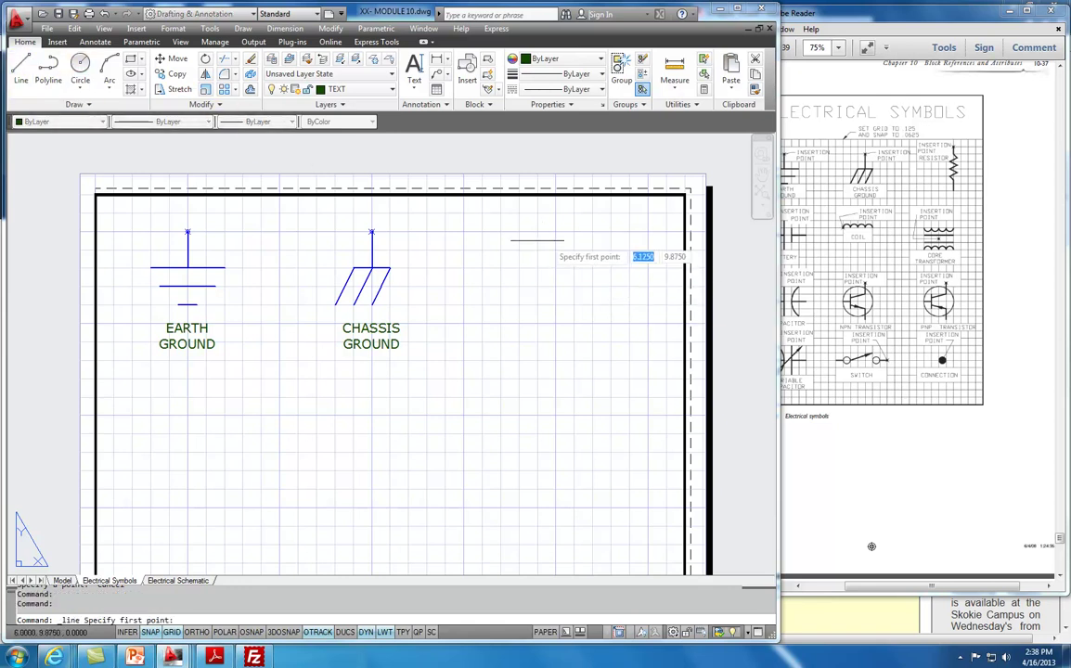
click(556, 232)
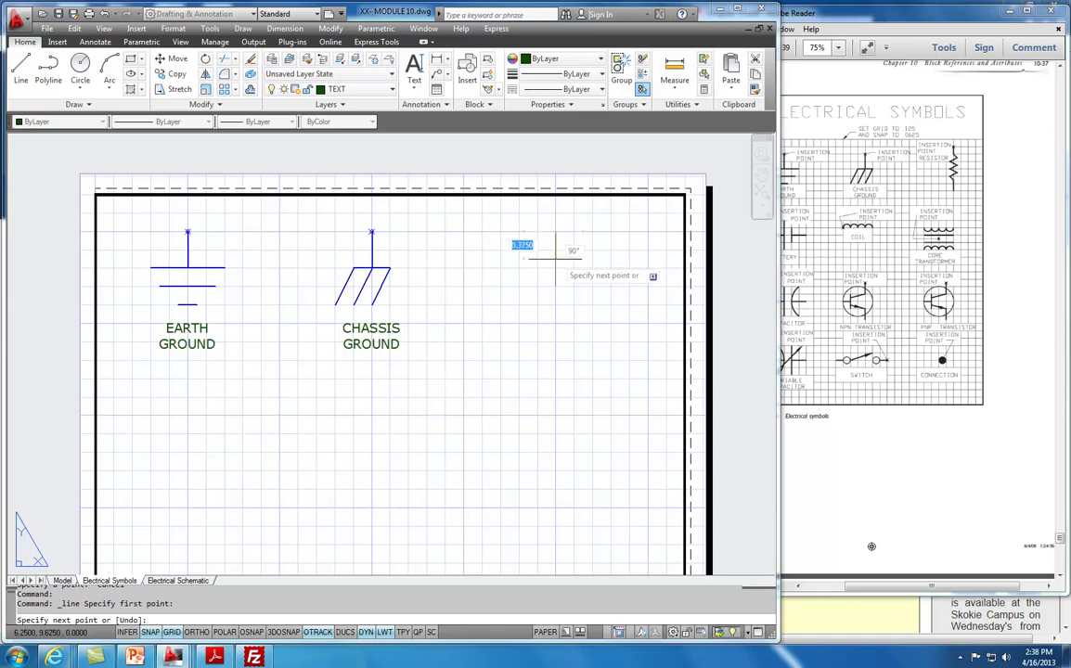
click(556, 243)
scroll(570, 268, up, 3)
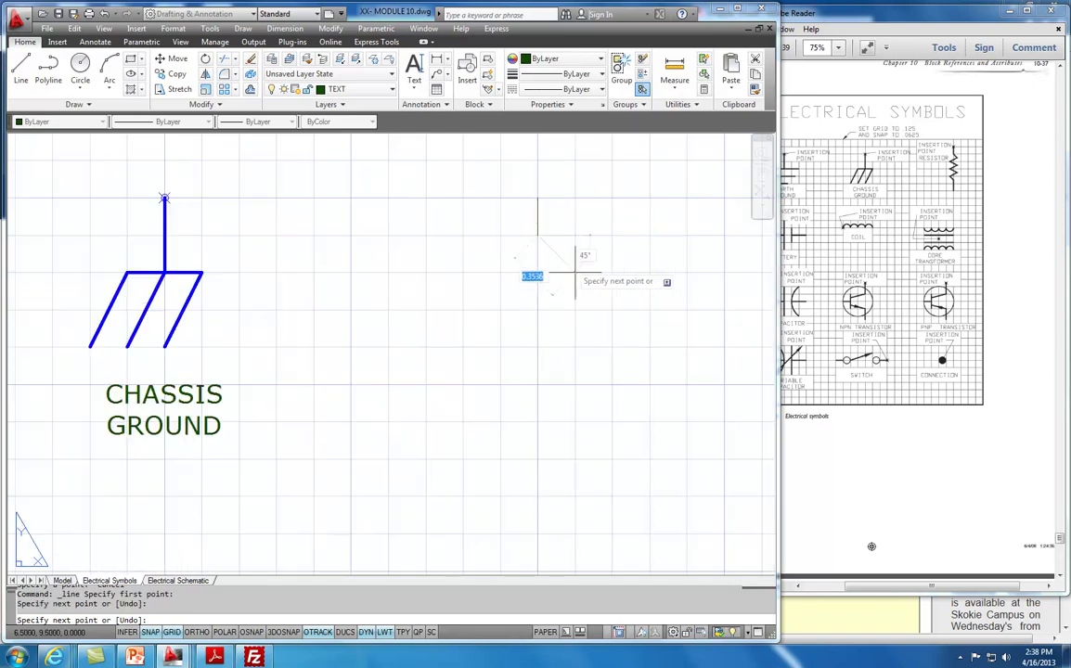
key(Escape)
click(538, 217)
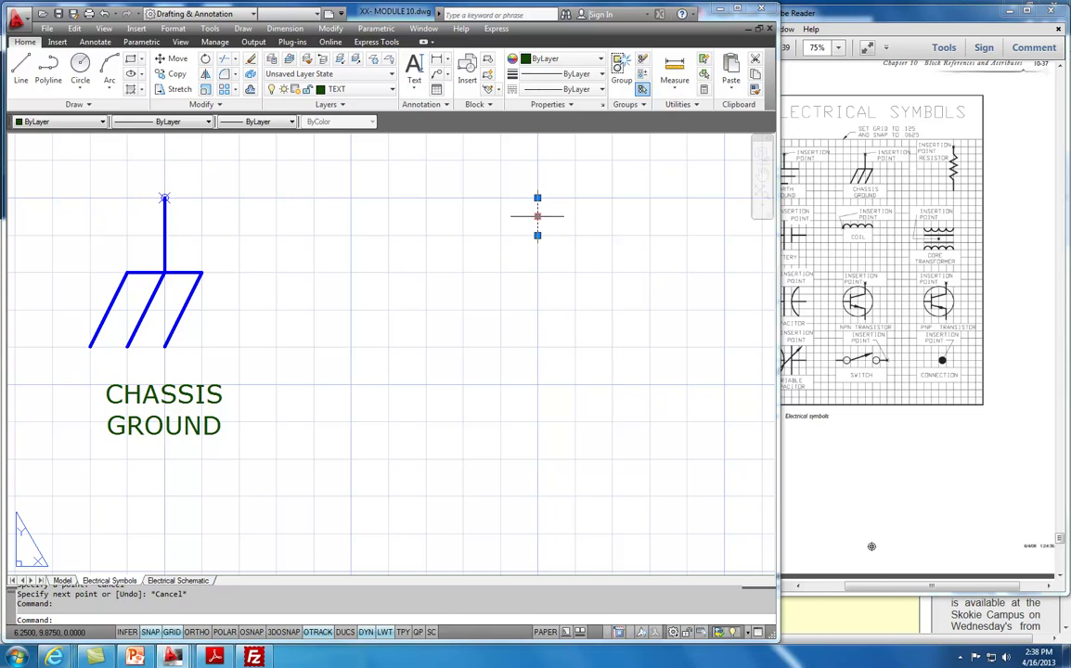
key(Delete)
click(392, 89)
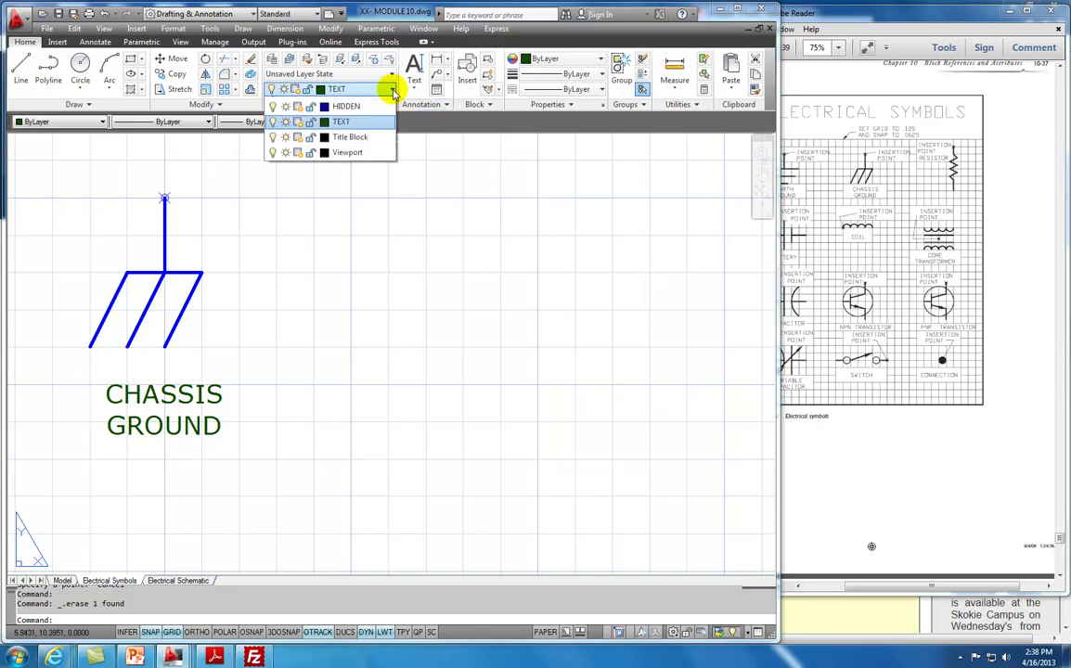
click(340, 97)
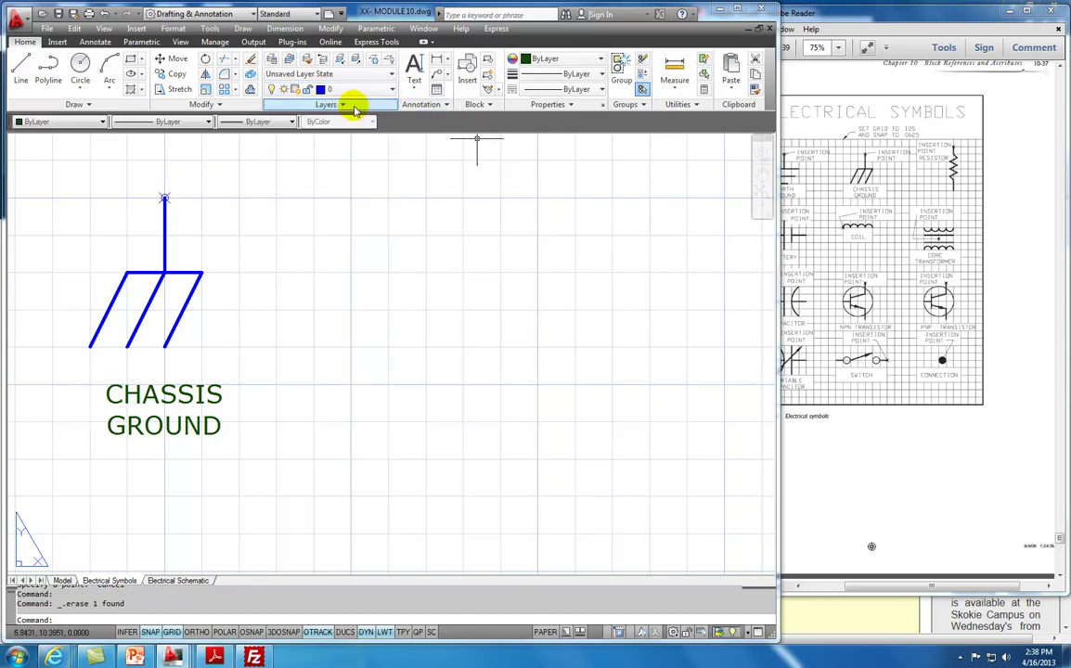
Draw the resistor's top vertical lead and its first two zigzag strokes
click(15, 71)
click(21, 70)
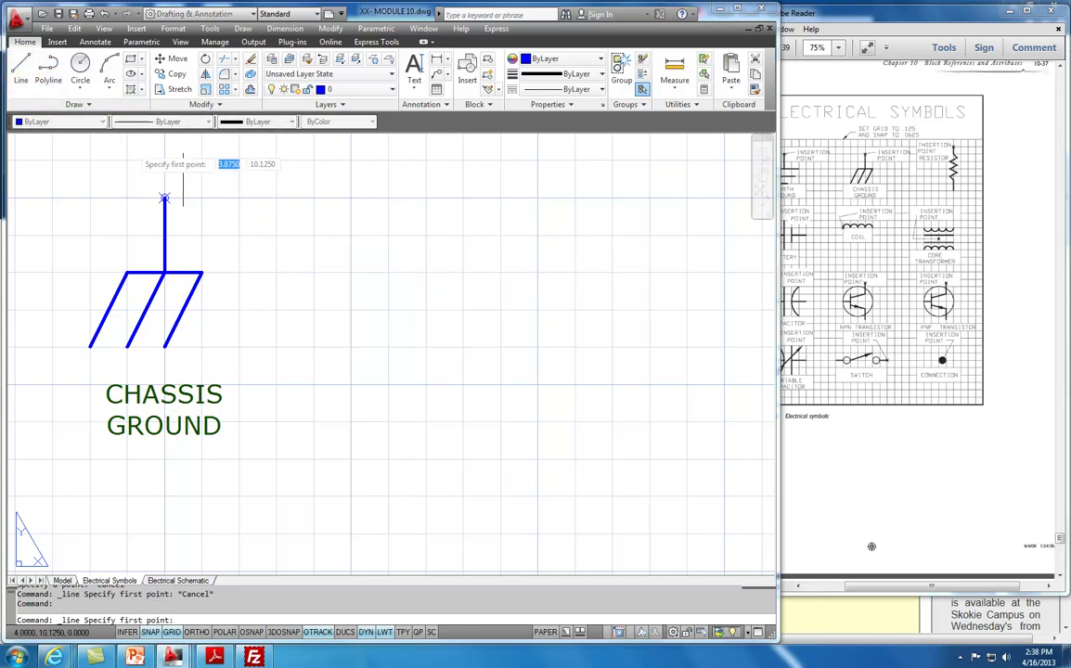
click(537, 197)
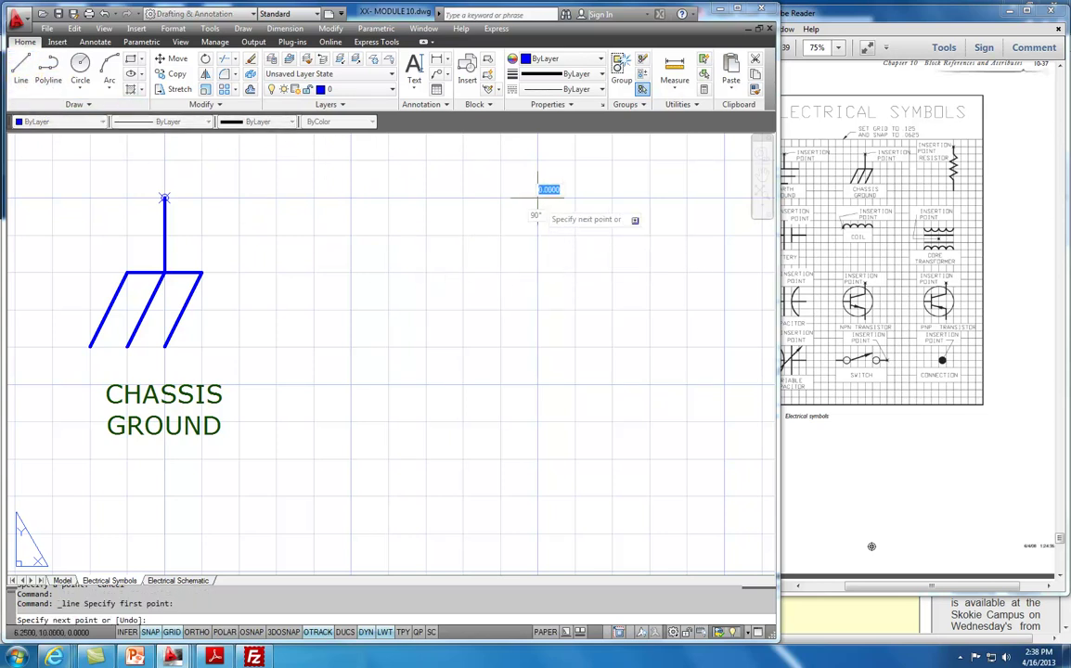
click(538, 232)
click(555, 252)
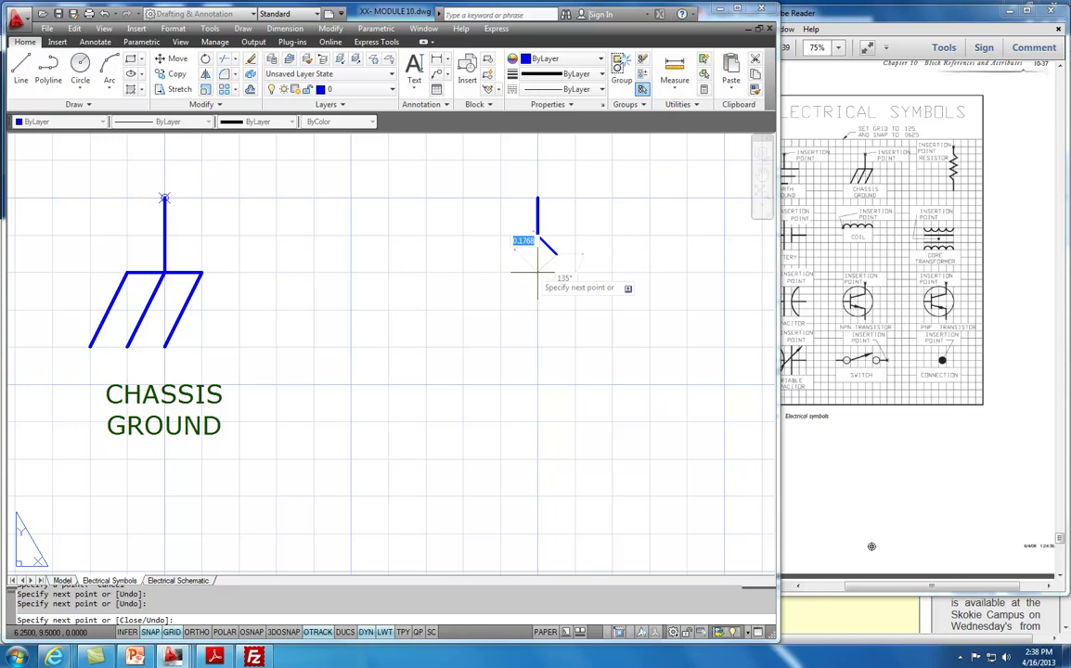
click(519, 273)
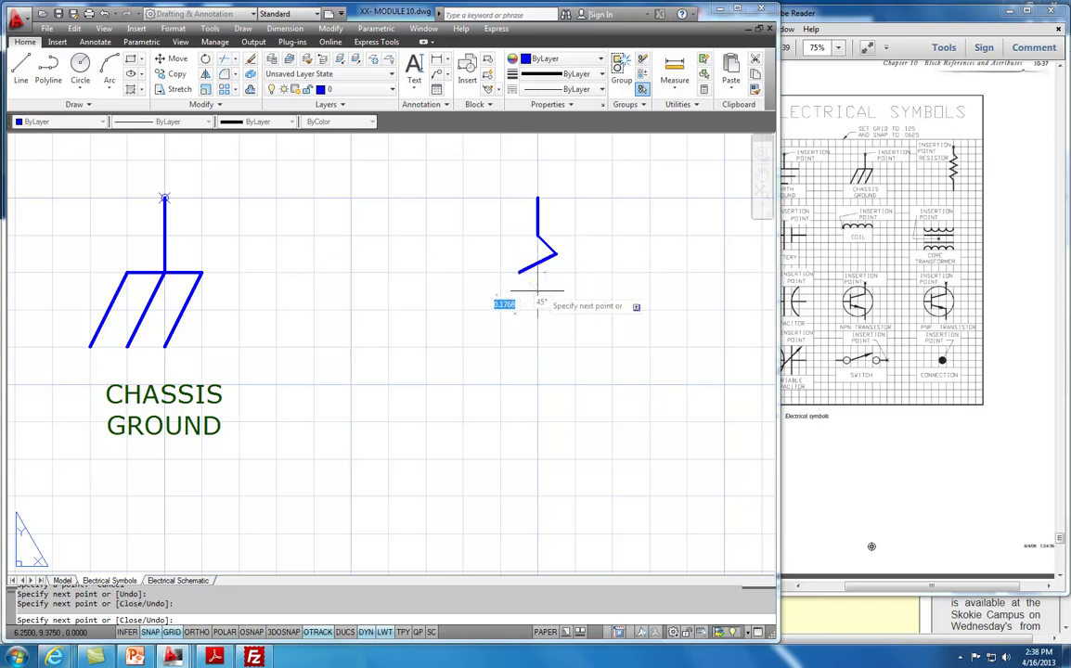
Complete the zigzag back to the centre line and draw the resistor's bottom vertical lead
click(556, 291)
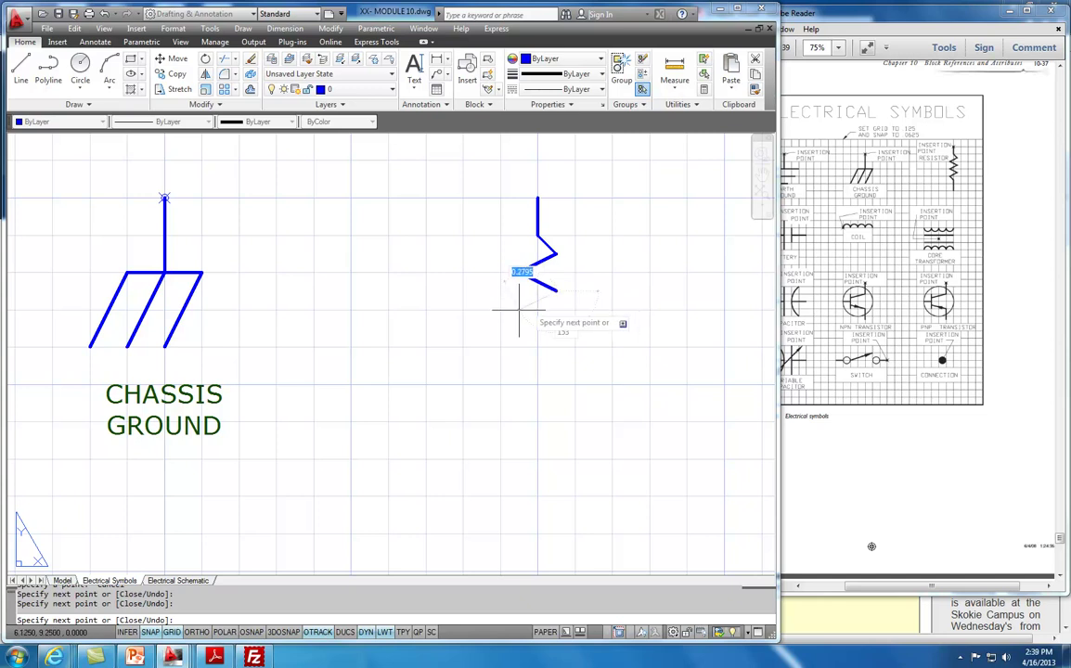
click(518, 310)
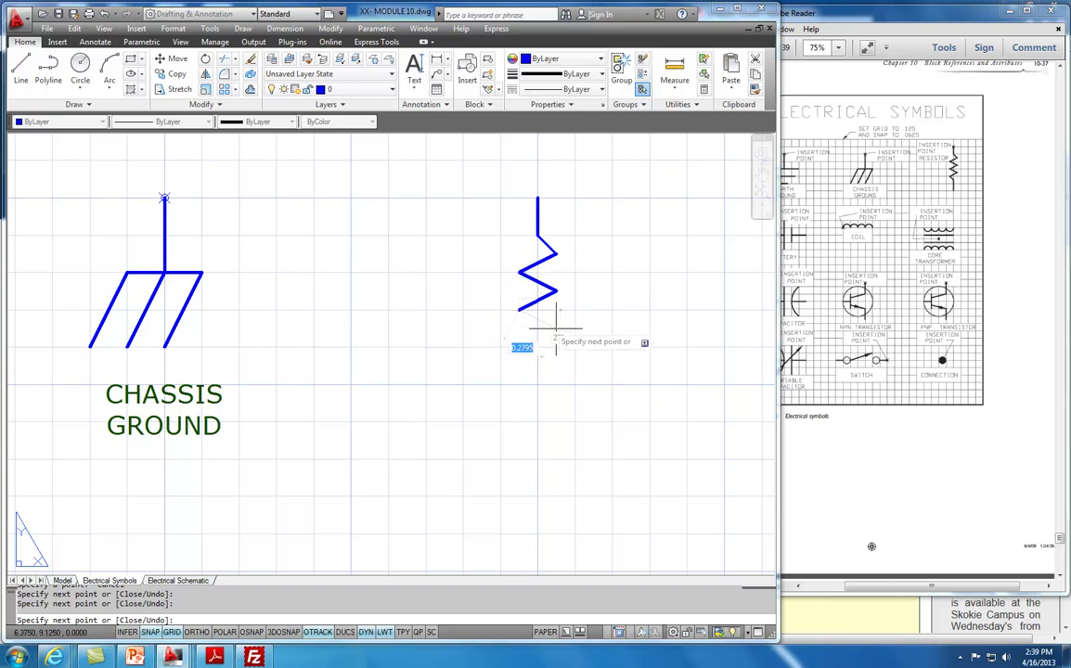
click(555, 328)
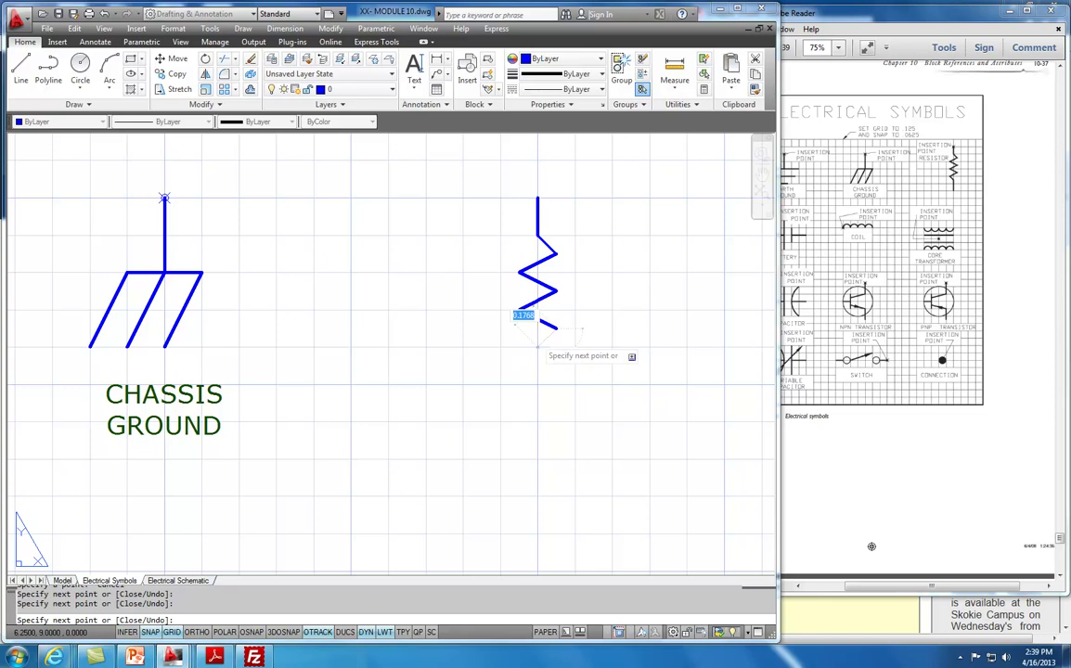
click(519, 348)
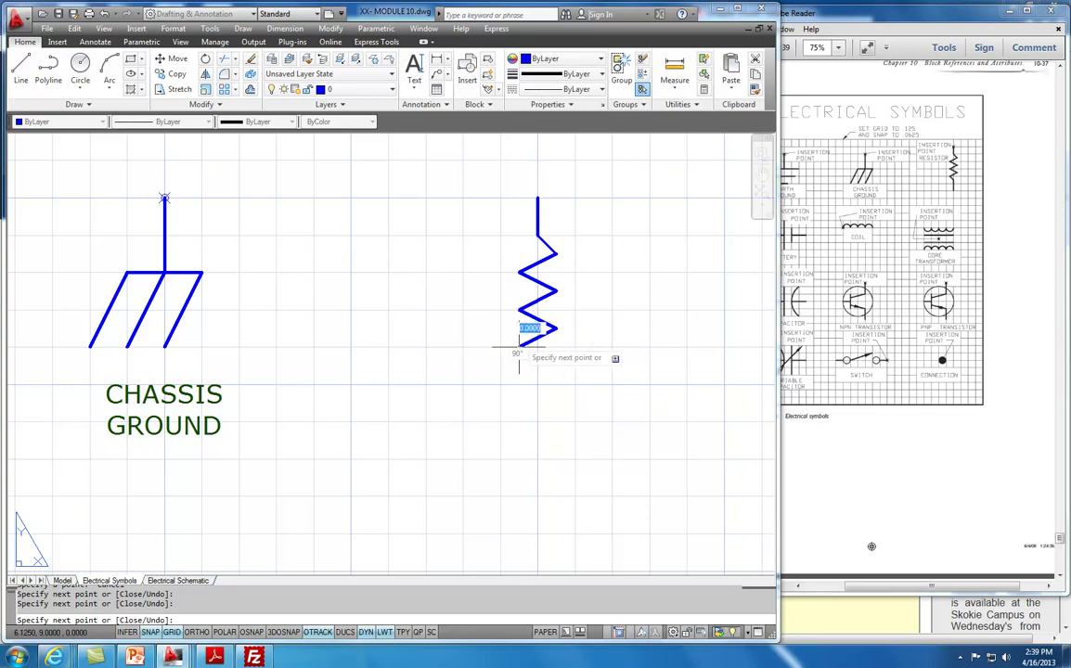
click(536, 364)
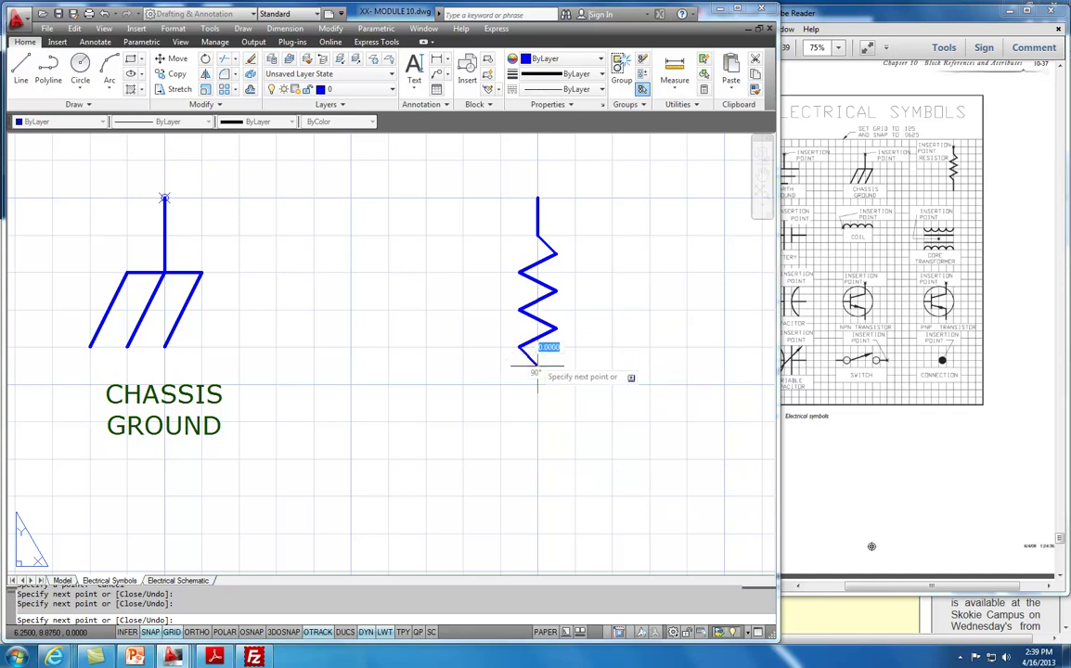
click(536, 419)
key(Escape)
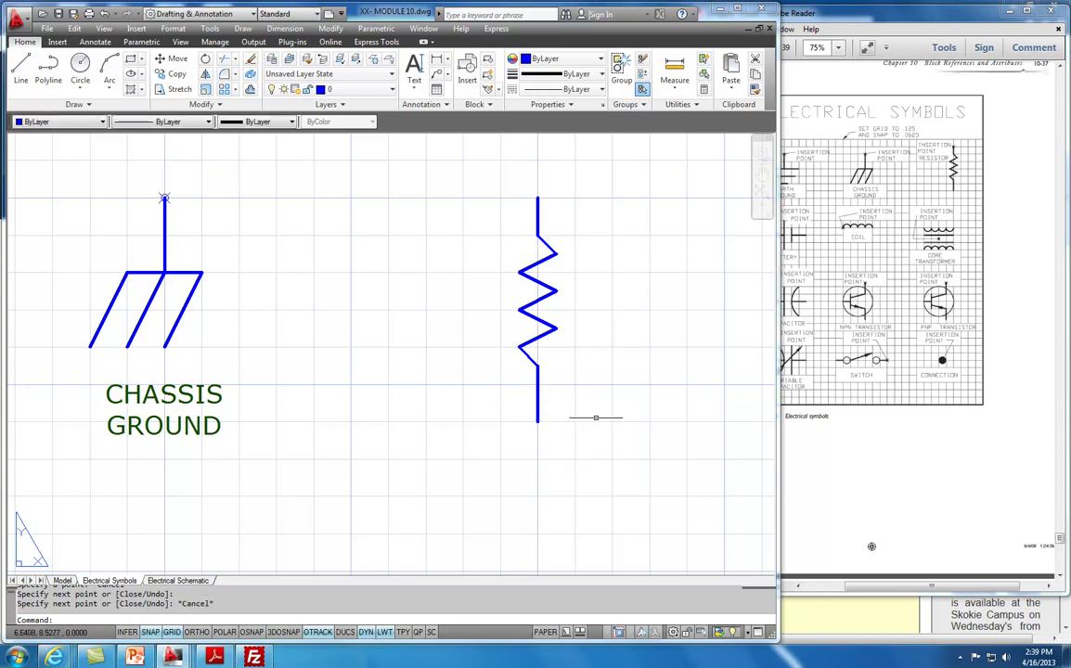
click(74, 104)
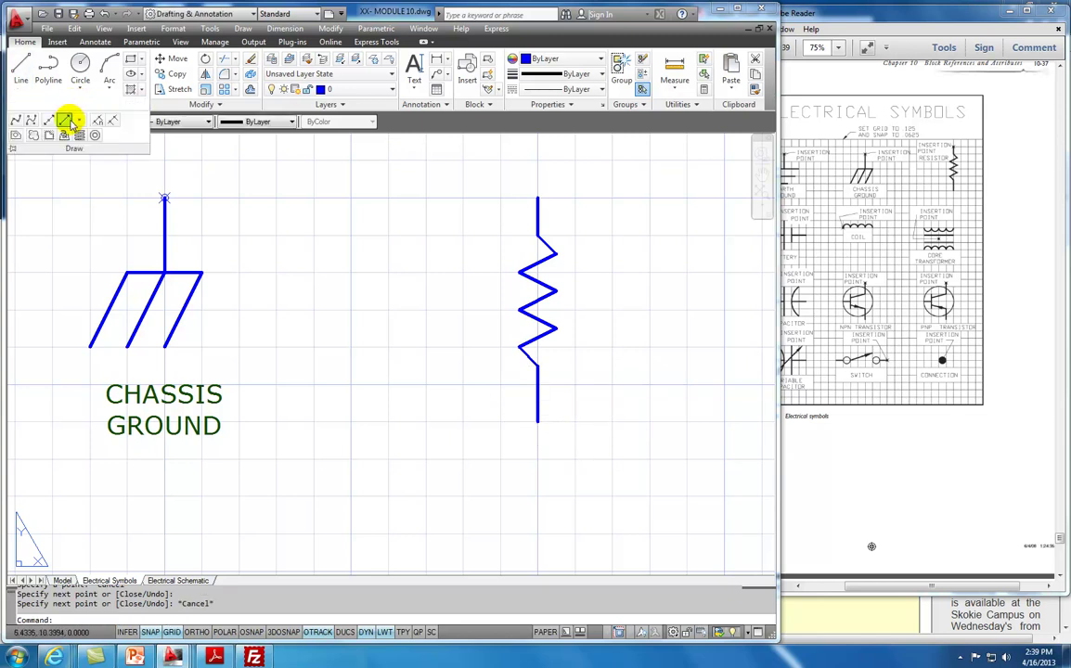
Place a point marker at the top of the resistor as its insertion point
click(79, 120)
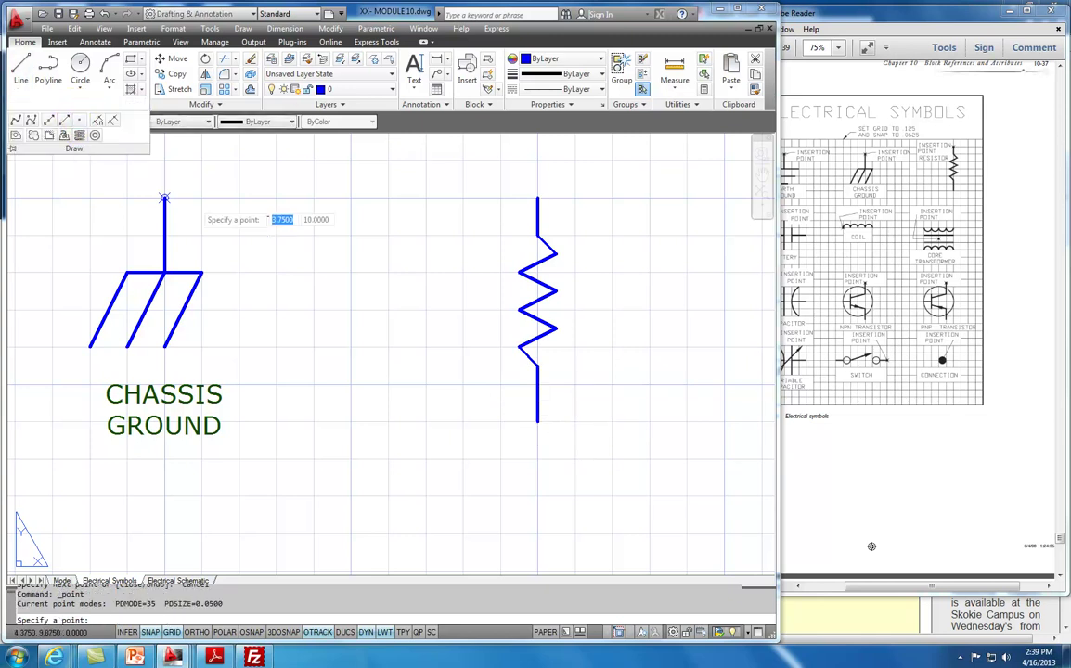
click(536, 199)
scroll(390, 399, down, 4)
middle_drag(371, 422, 441, 340)
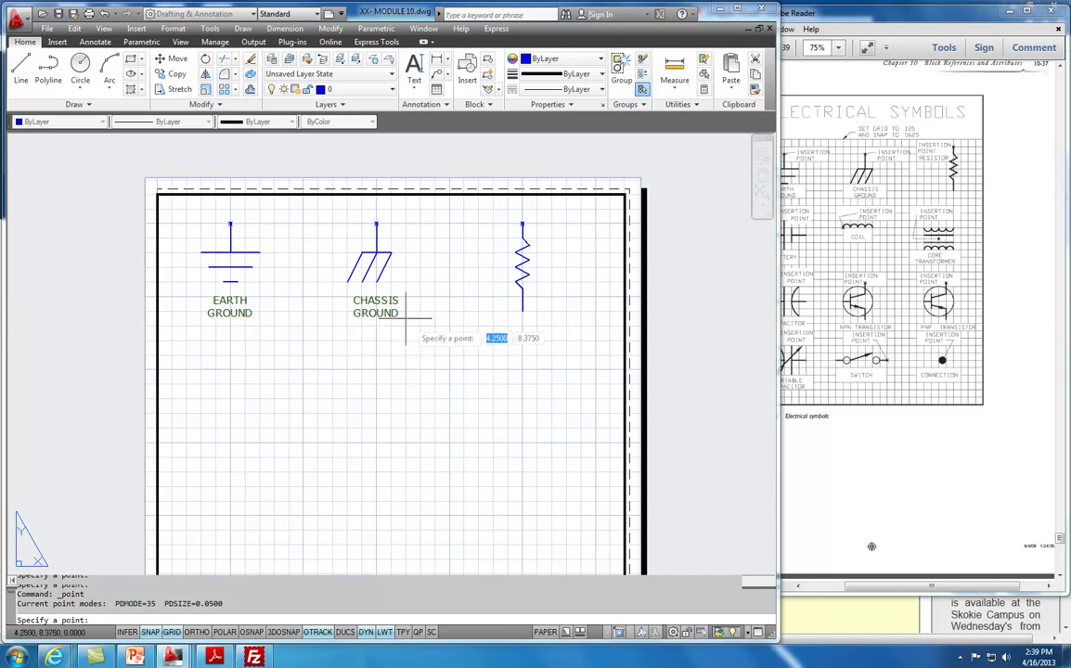
scroll(524, 313, up, 3)
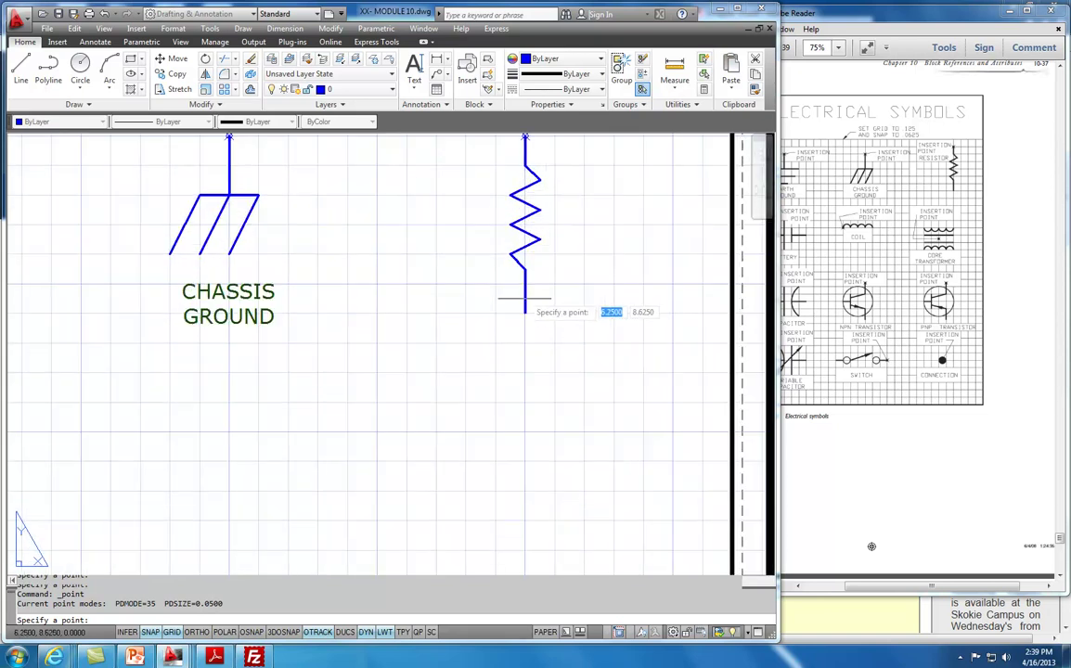
key(Escape)
Grip-stretch the resistor's bottom lead up so it ends 0.25 below the zigzag
click(525, 312)
click(524, 313)
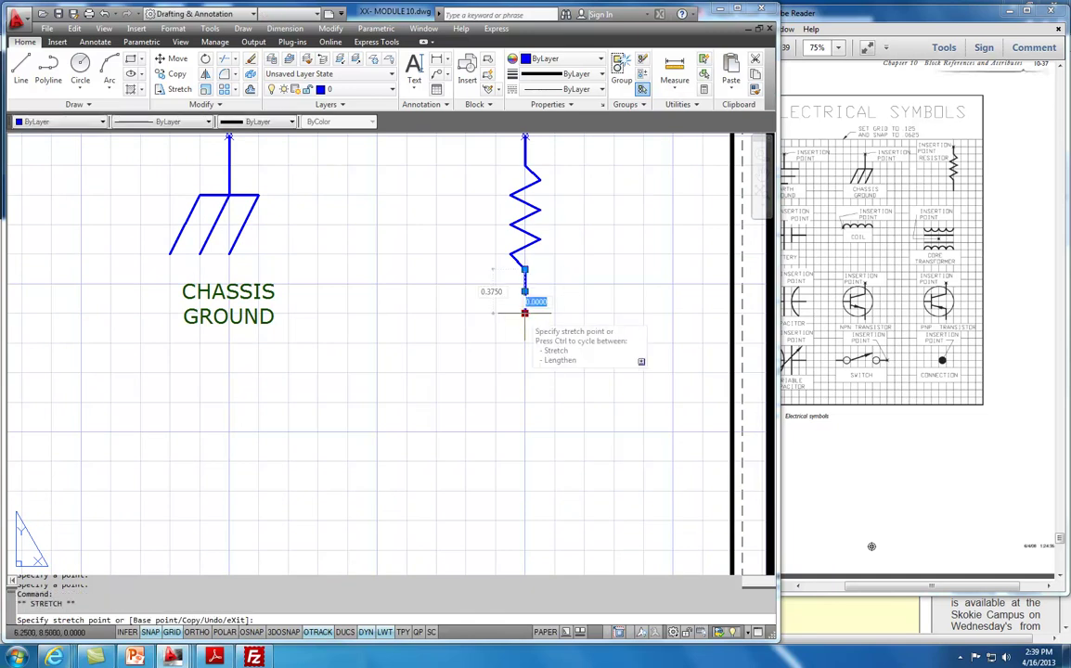
click(524, 299)
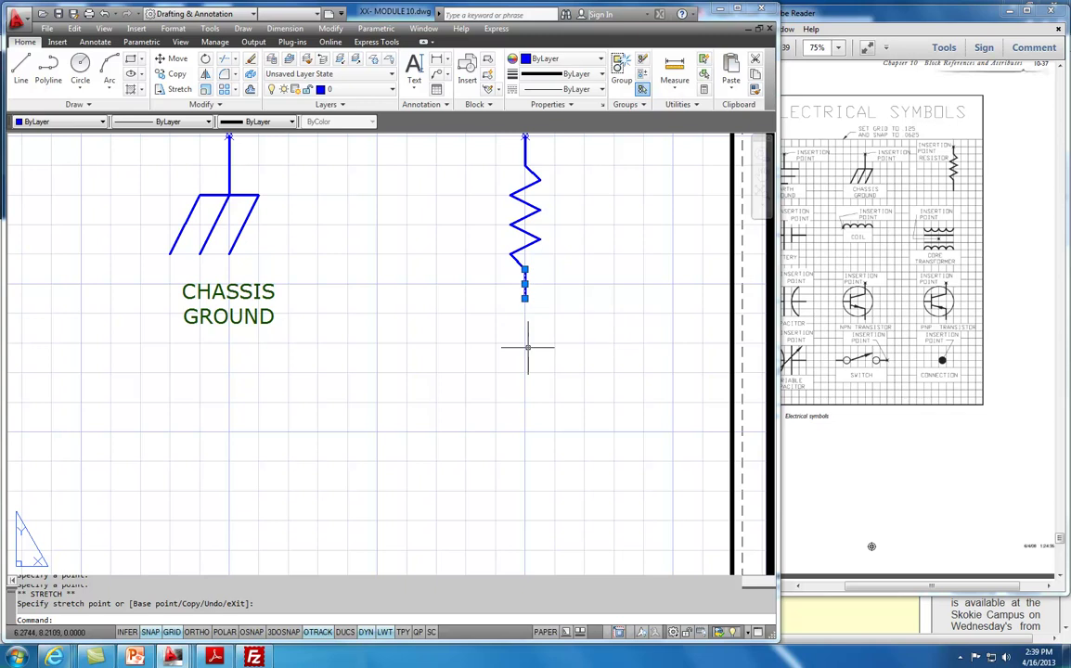
click(525, 298)
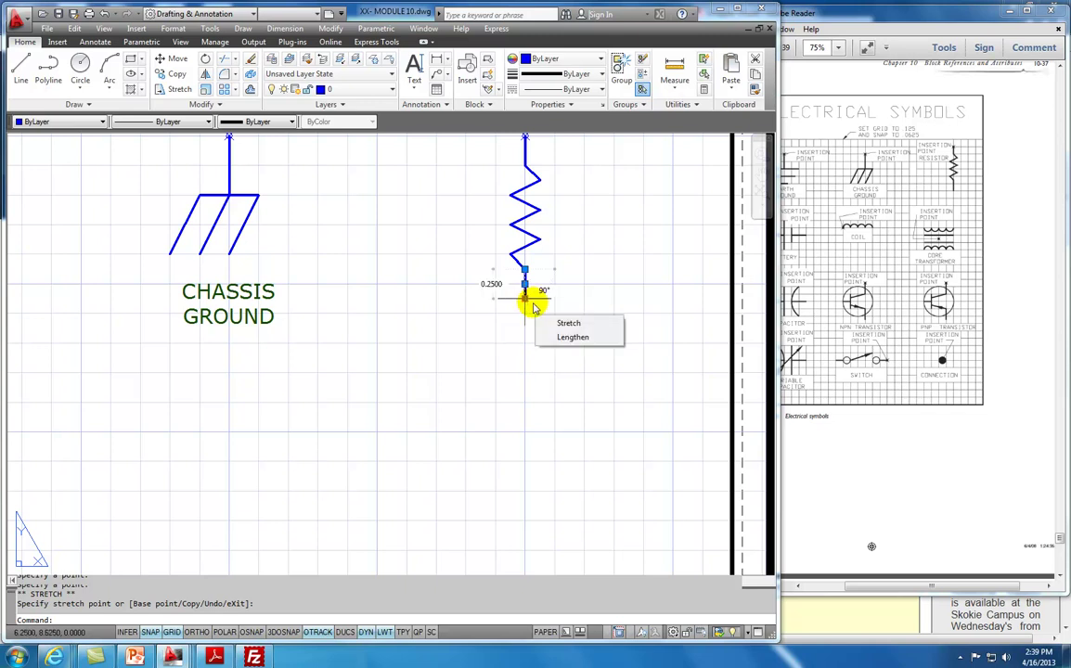
click(526, 297)
click(524, 278)
key(Escape)
scroll(382, 410, down, 1)
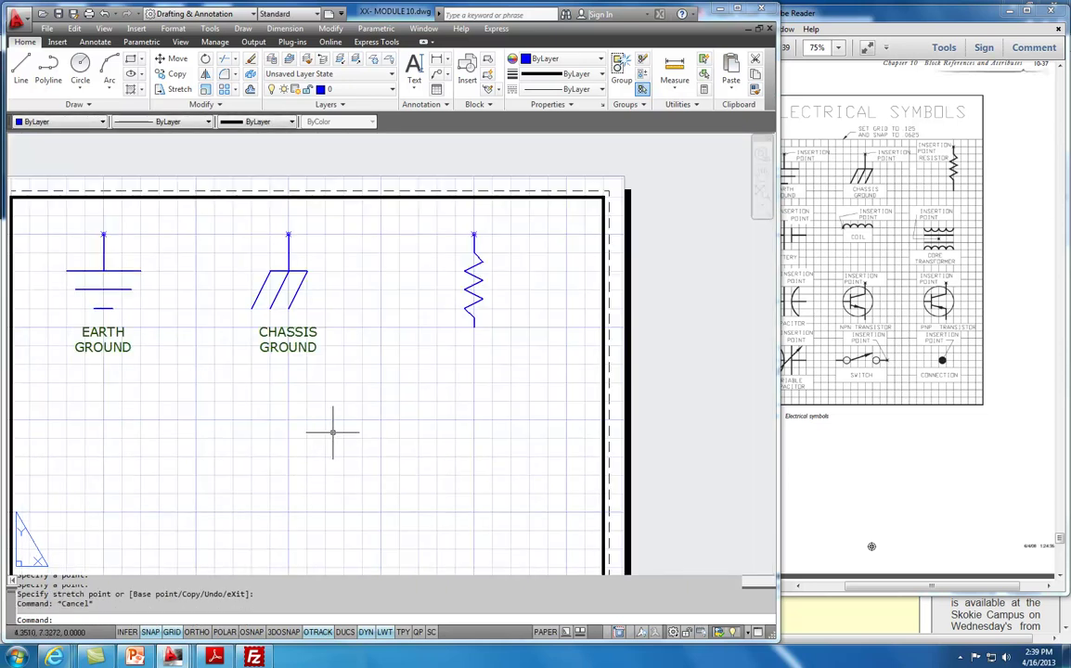
Copy the CHASSIS GROUND label to beneath the resistor
click(178, 78)
click(329, 325)
click(298, 367)
key(Return)
click(319, 337)
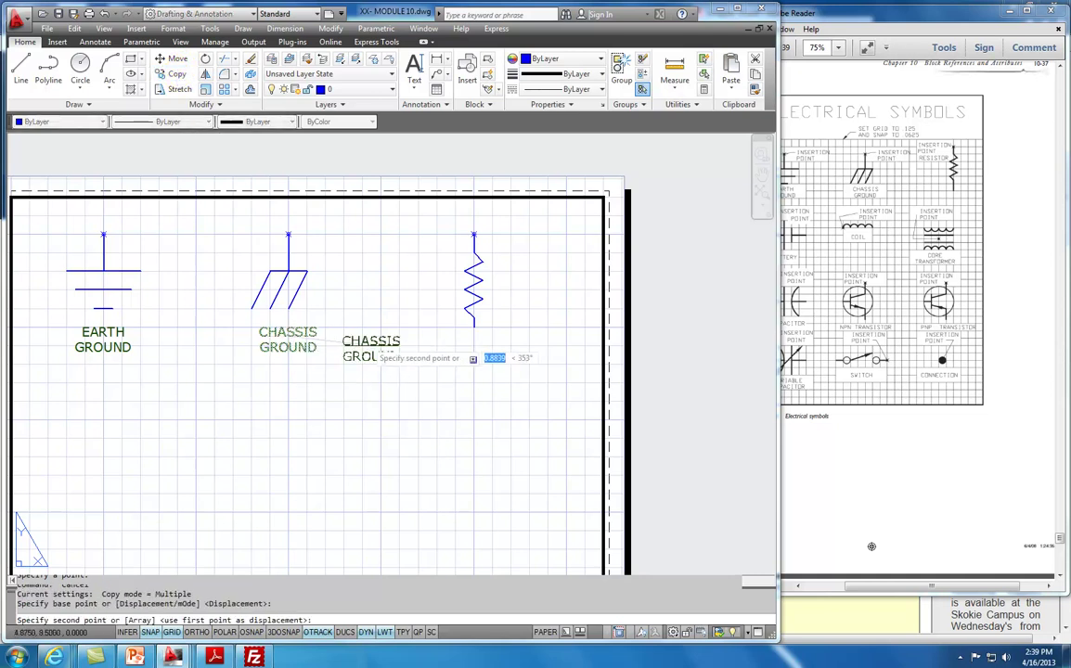
click(505, 347)
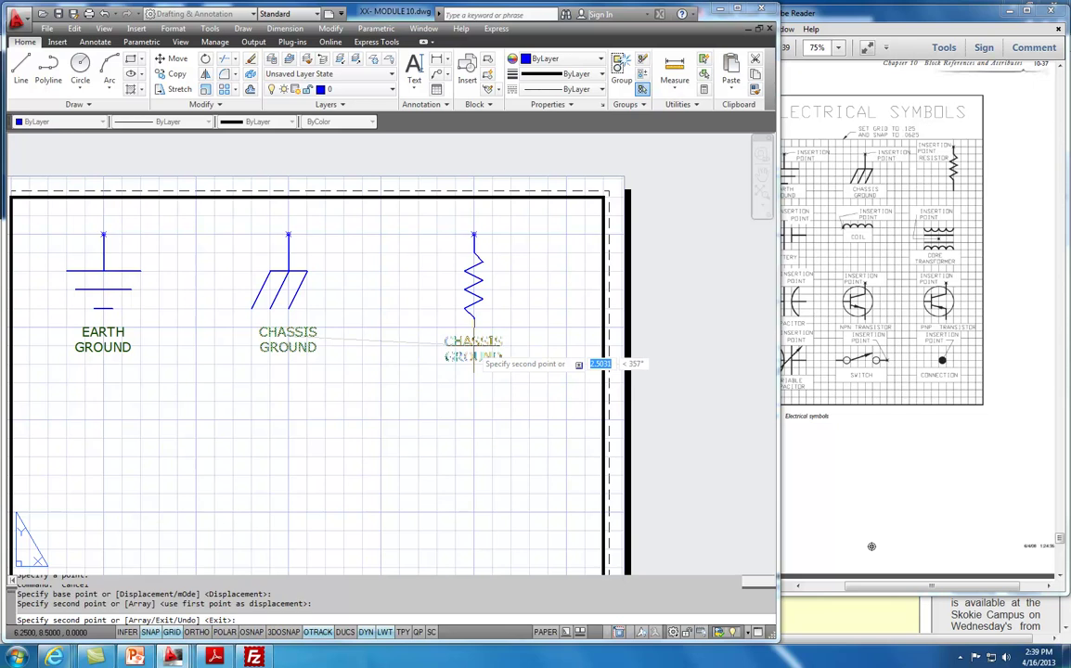
key(Escape)
Edit the copied label's first line to RESISTOR and erase its GROUND line
double_click(474, 342)
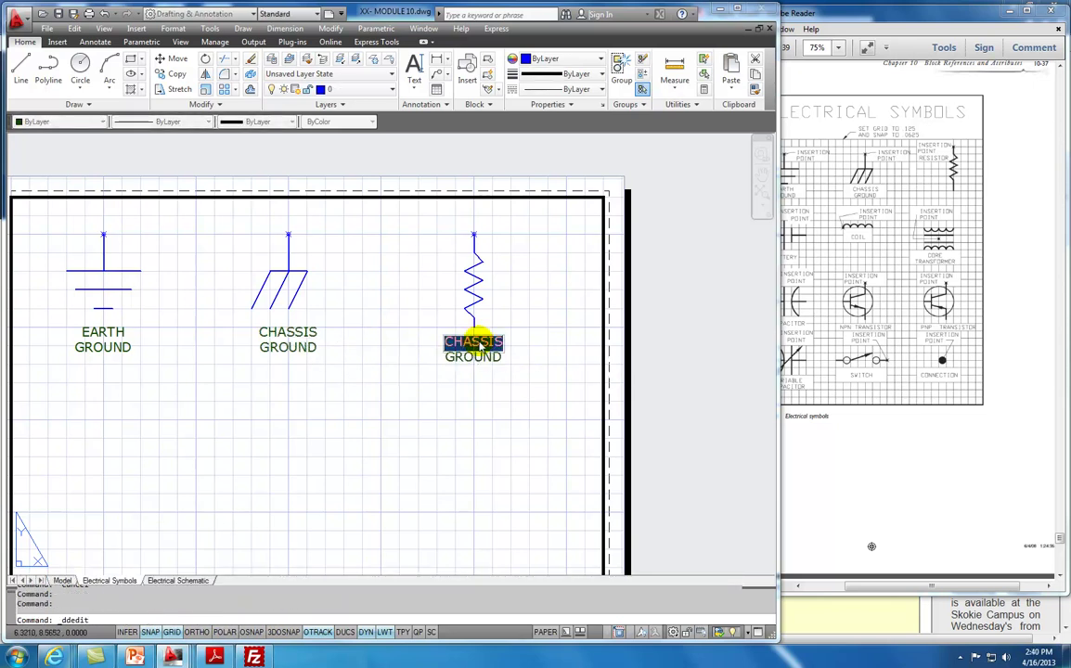
text(RESISTOR)
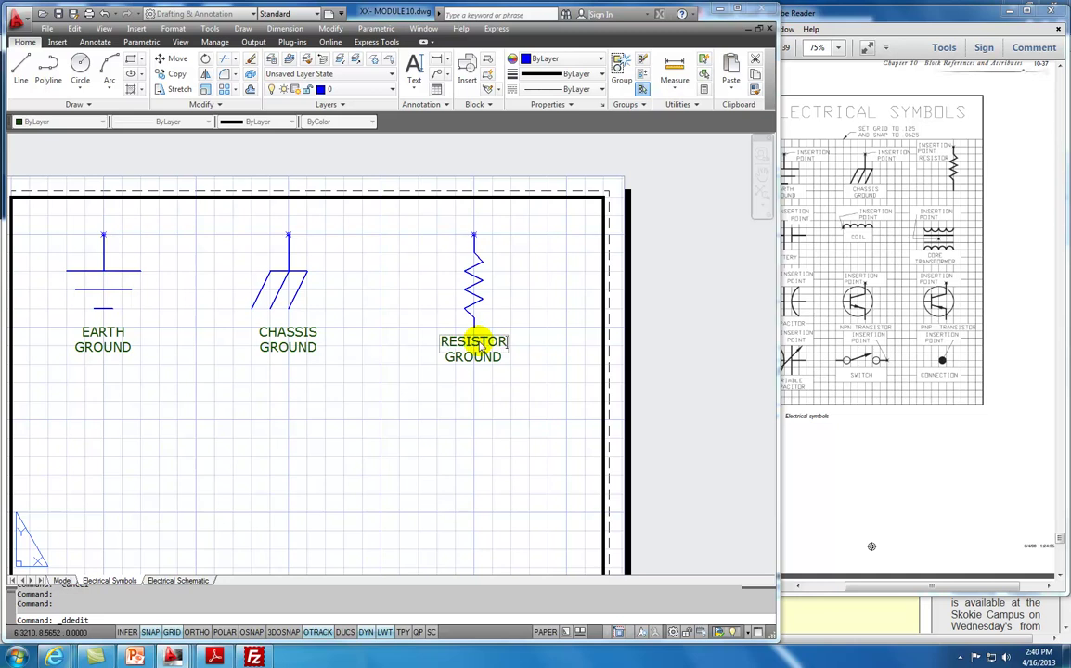
key(Return)
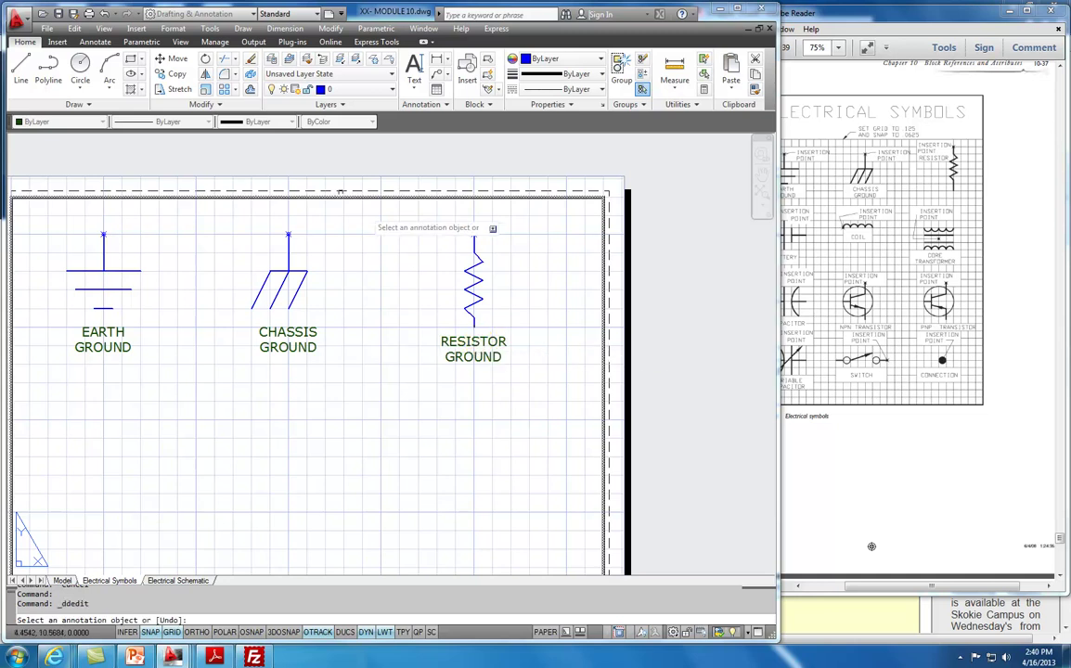
click(250, 60)
click(489, 356)
key(Return)
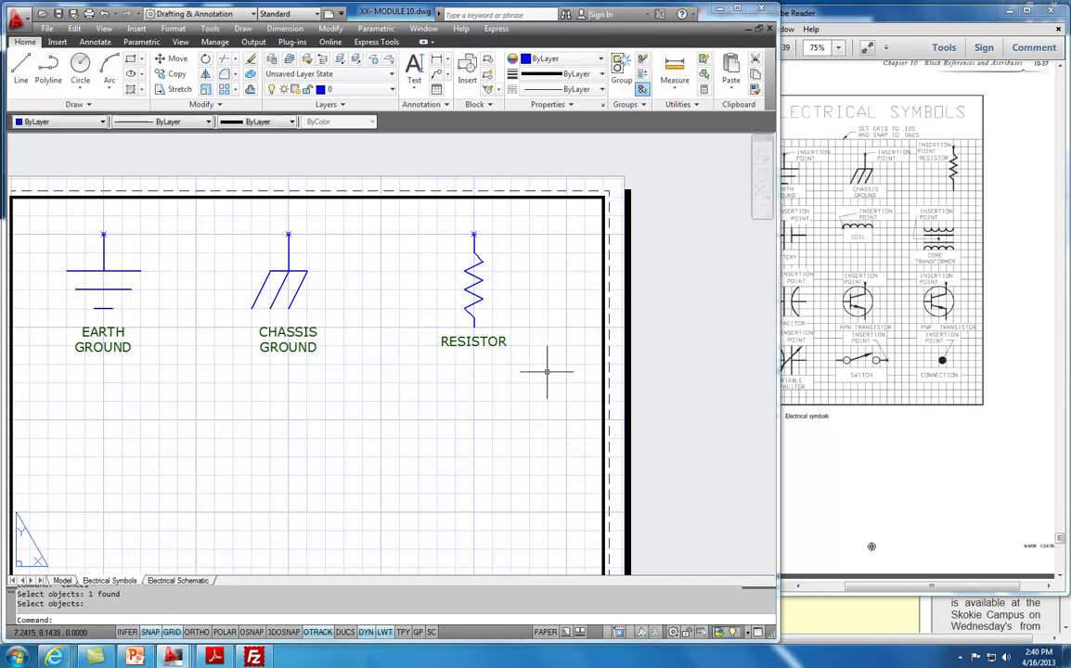
click(842, 240)
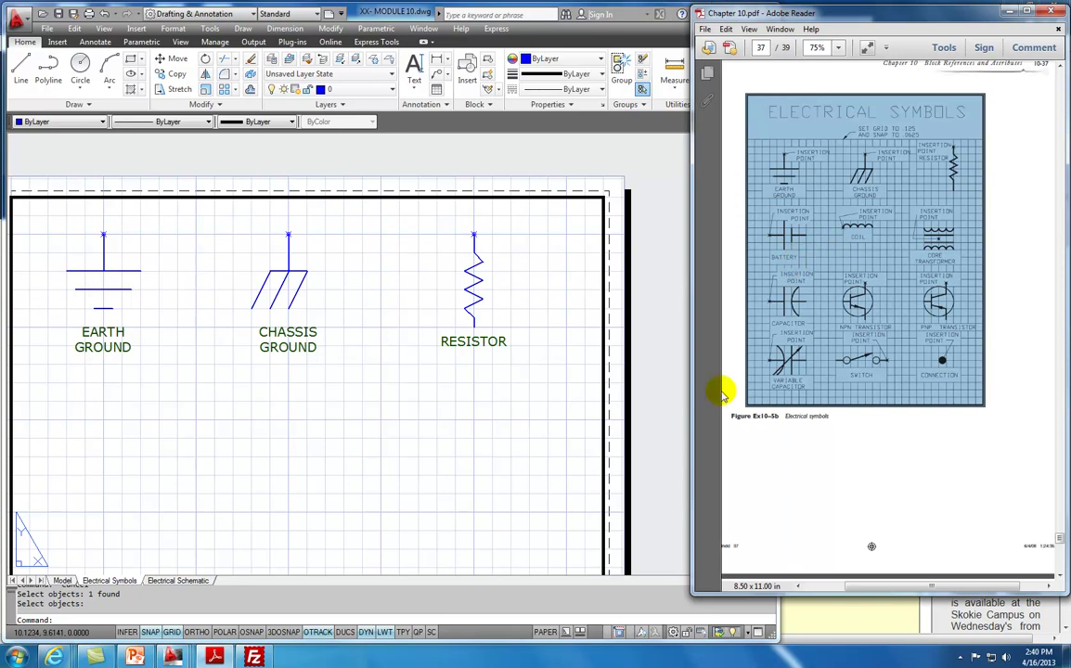
Zoom the Adobe Reader symbols reference page to 125% and return to AutoCAD
click(865, 464)
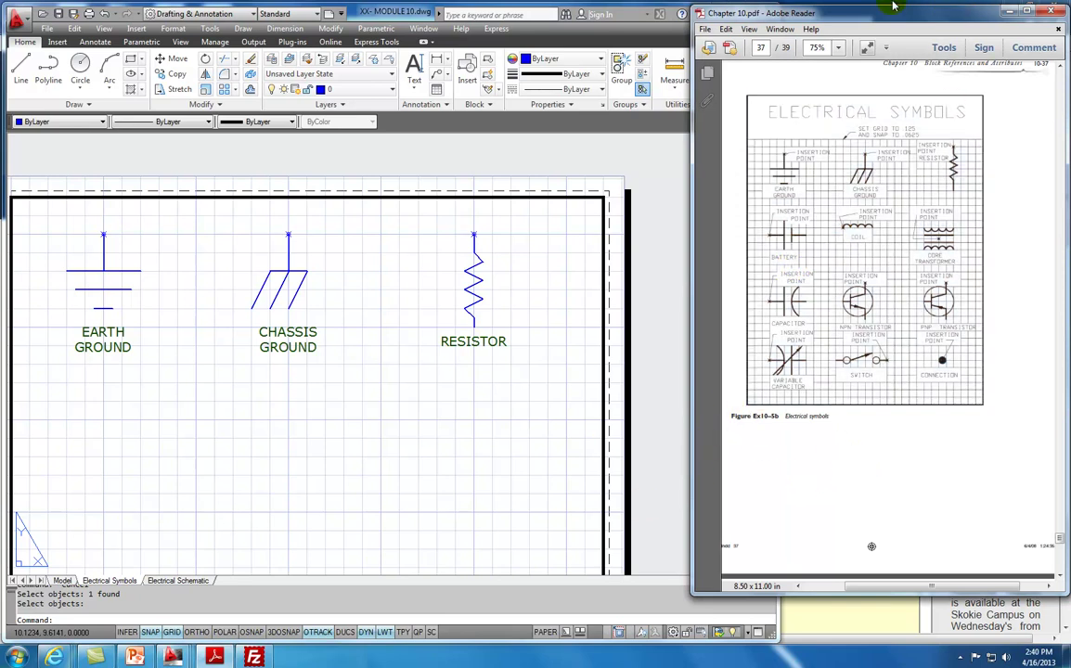
click(839, 48)
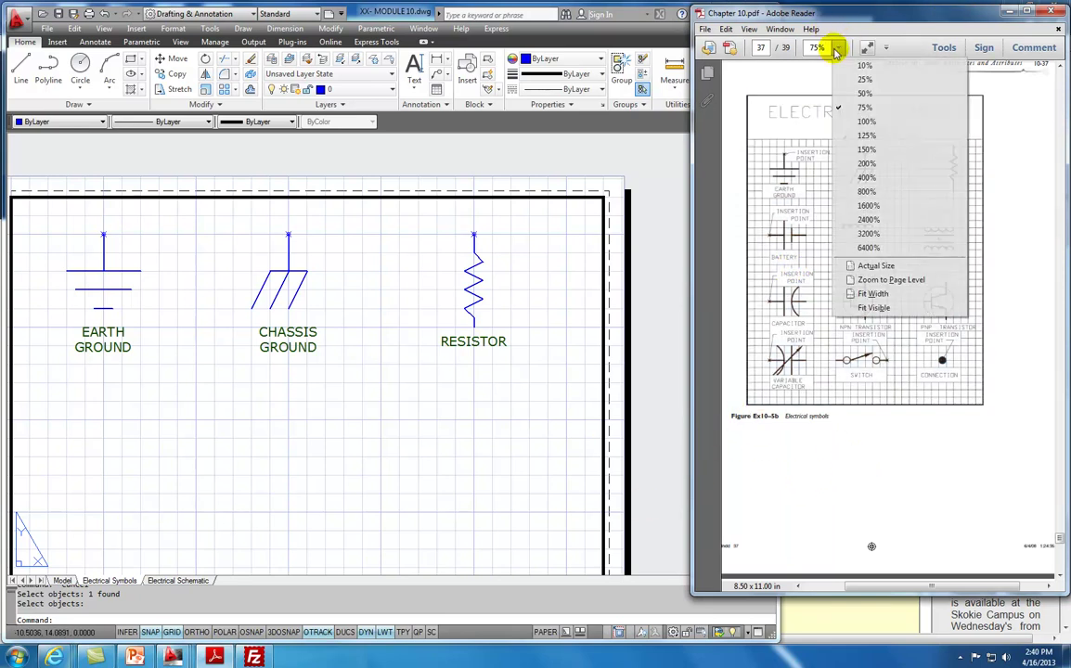
click(865, 135)
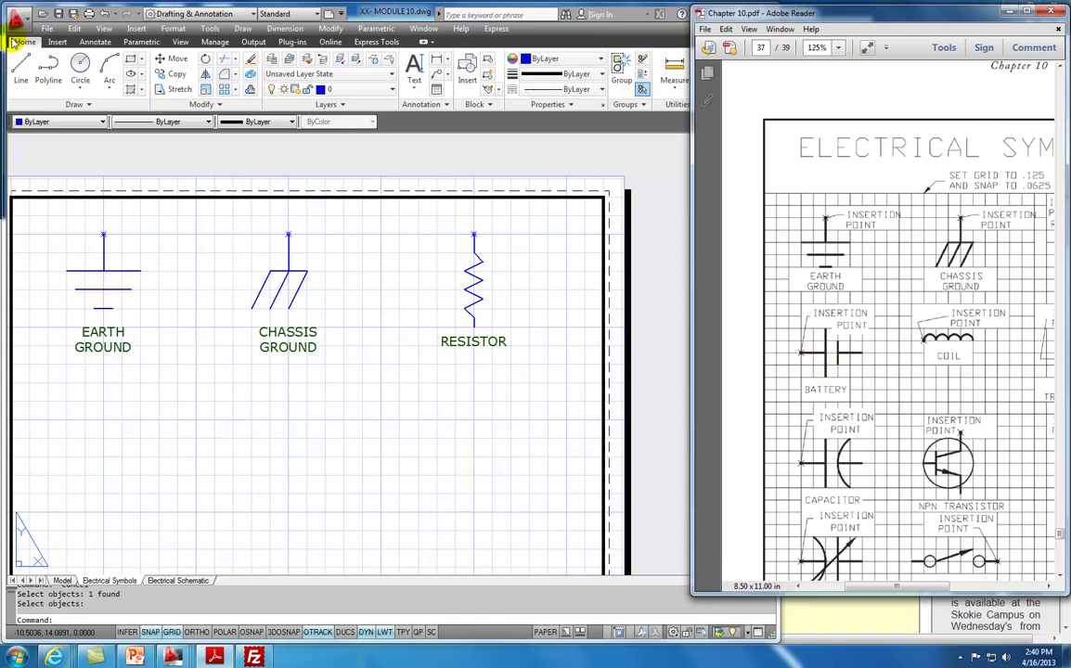
click(21, 67)
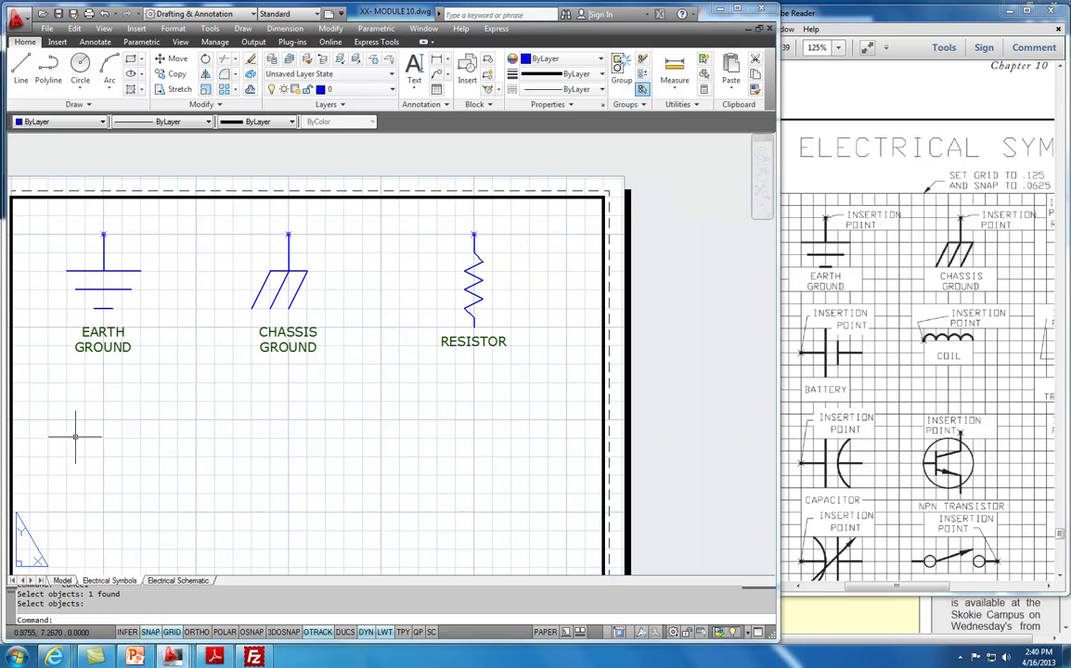
Draw the battery's short left horizontal lead and its tall vertical plate
click(20, 67)
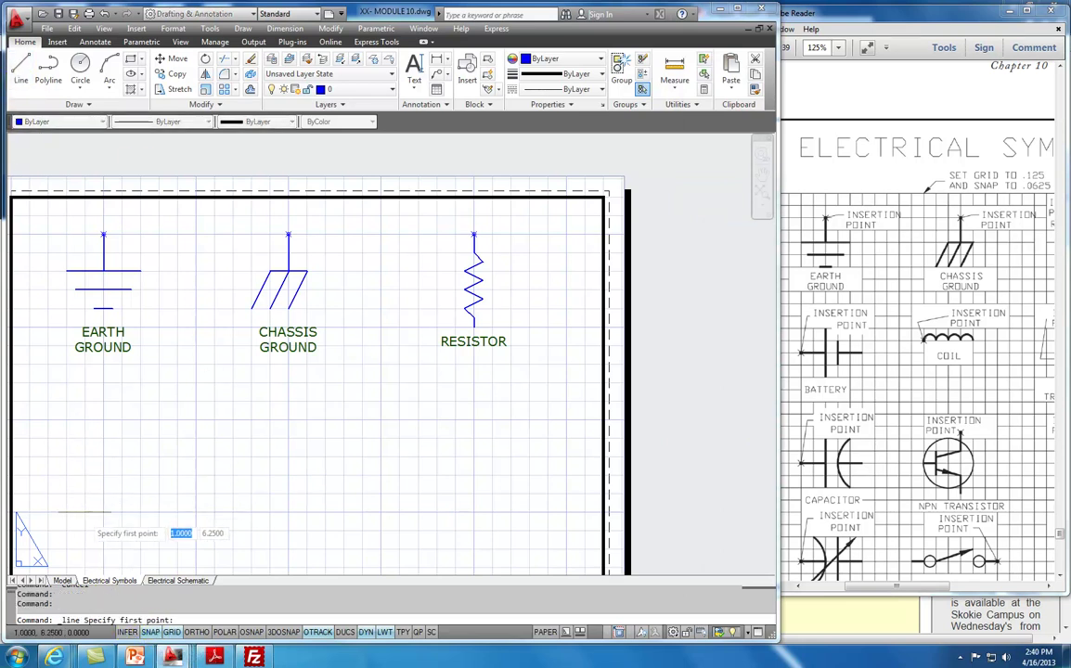
click(75, 511)
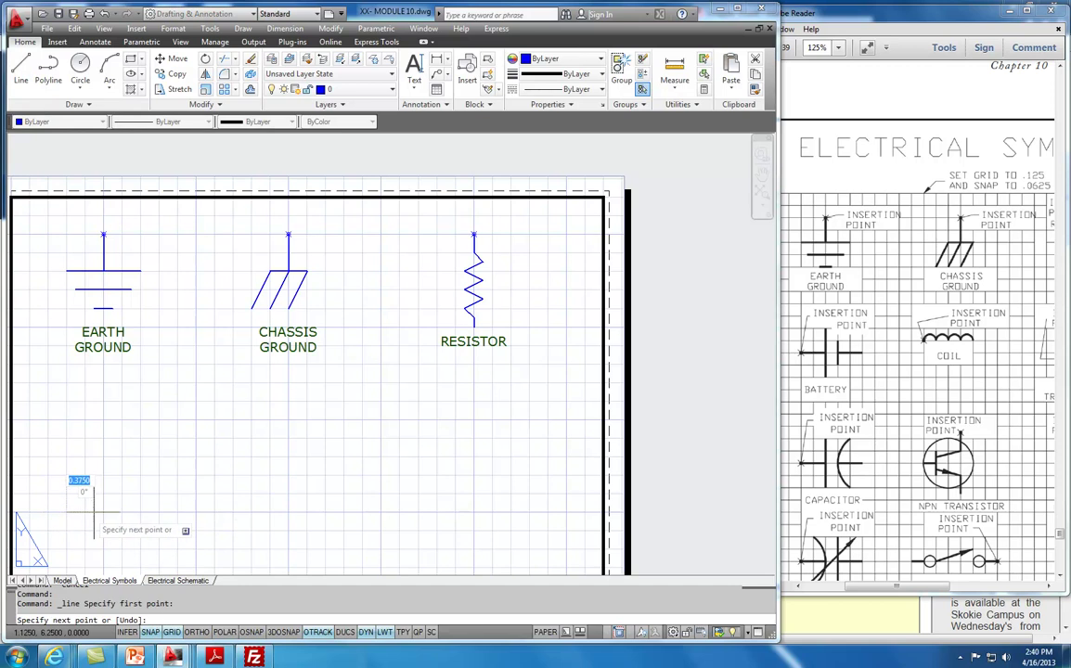
click(107, 510)
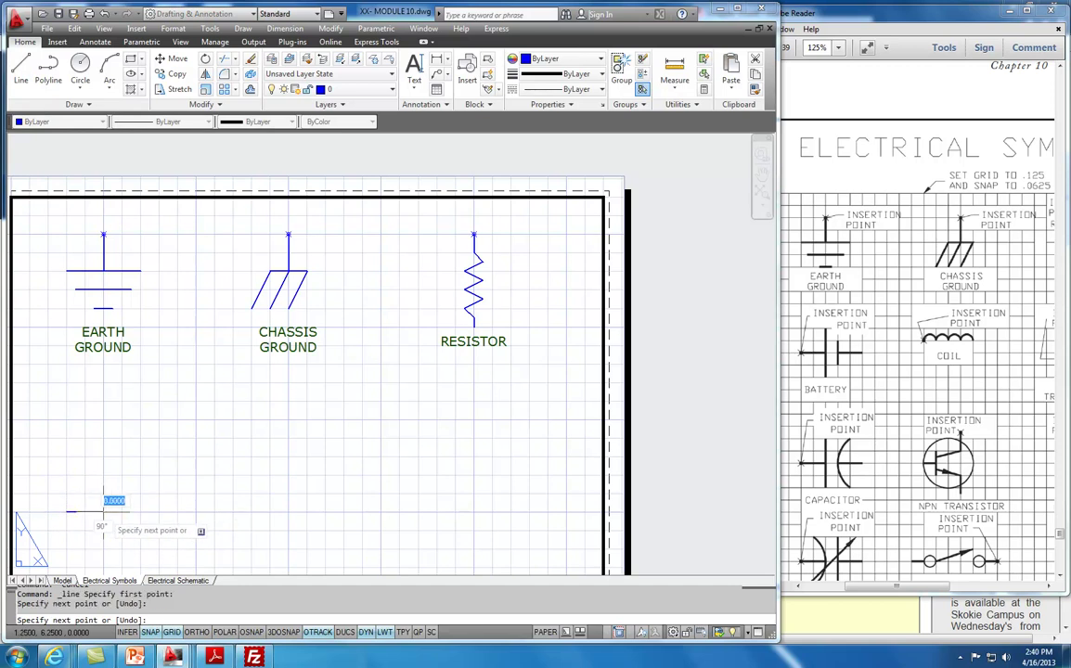
key(Escape)
right_click(149, 466)
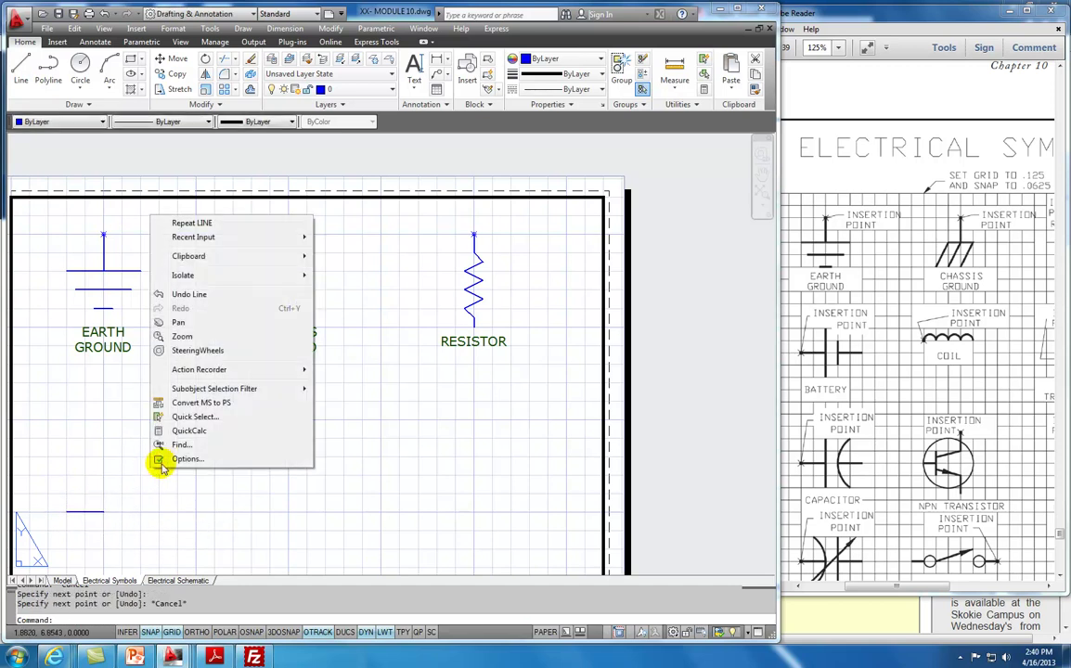
click(198, 225)
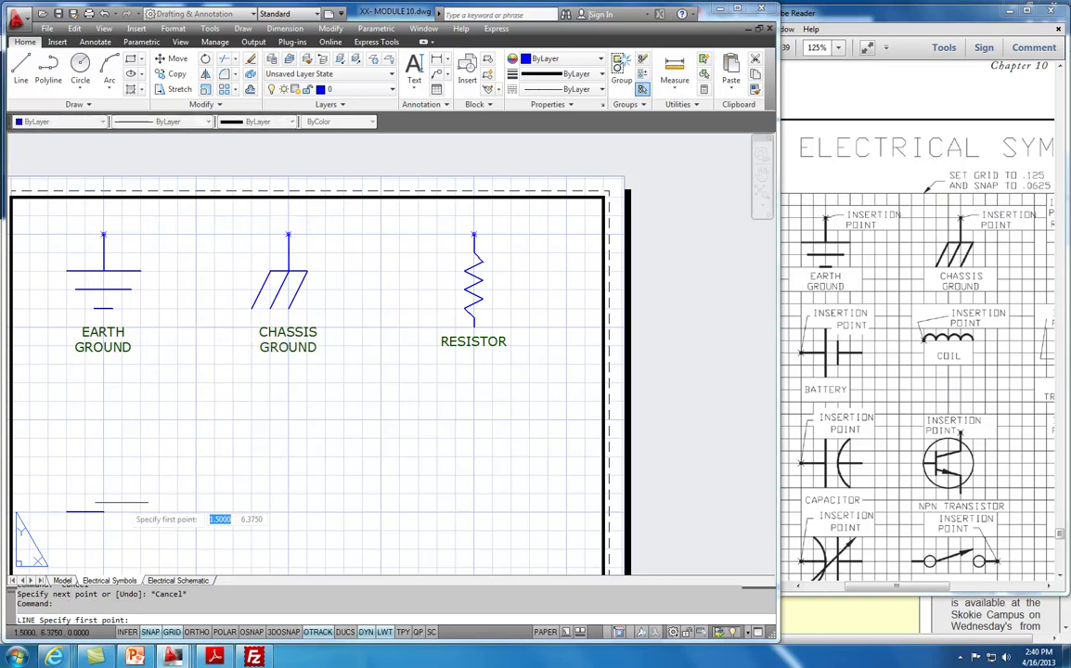
click(103, 475)
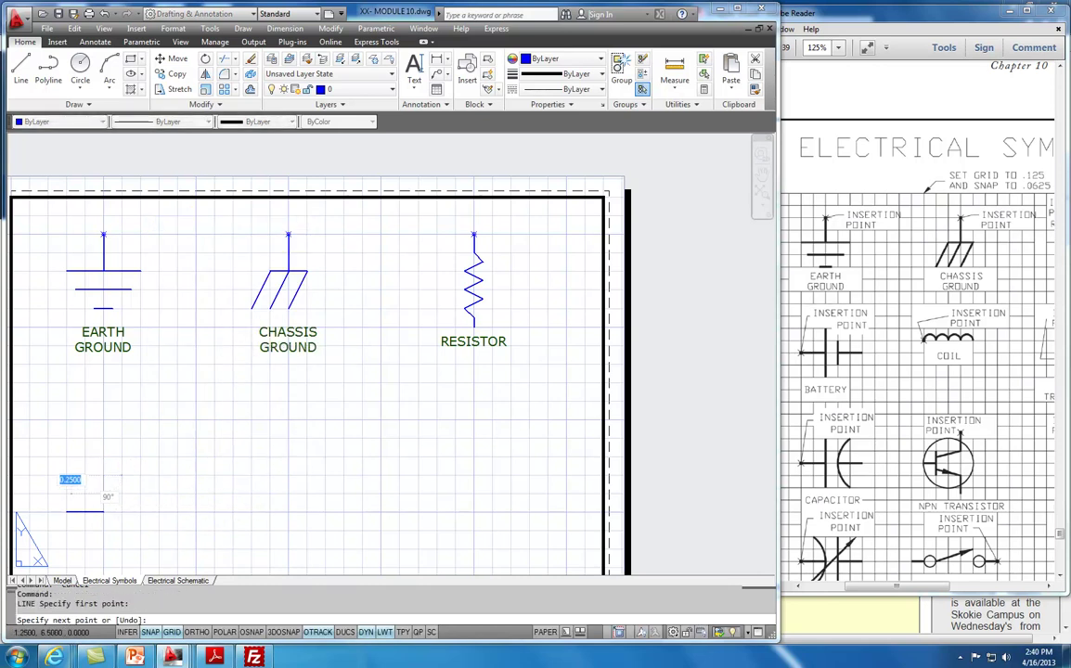
click(103, 548)
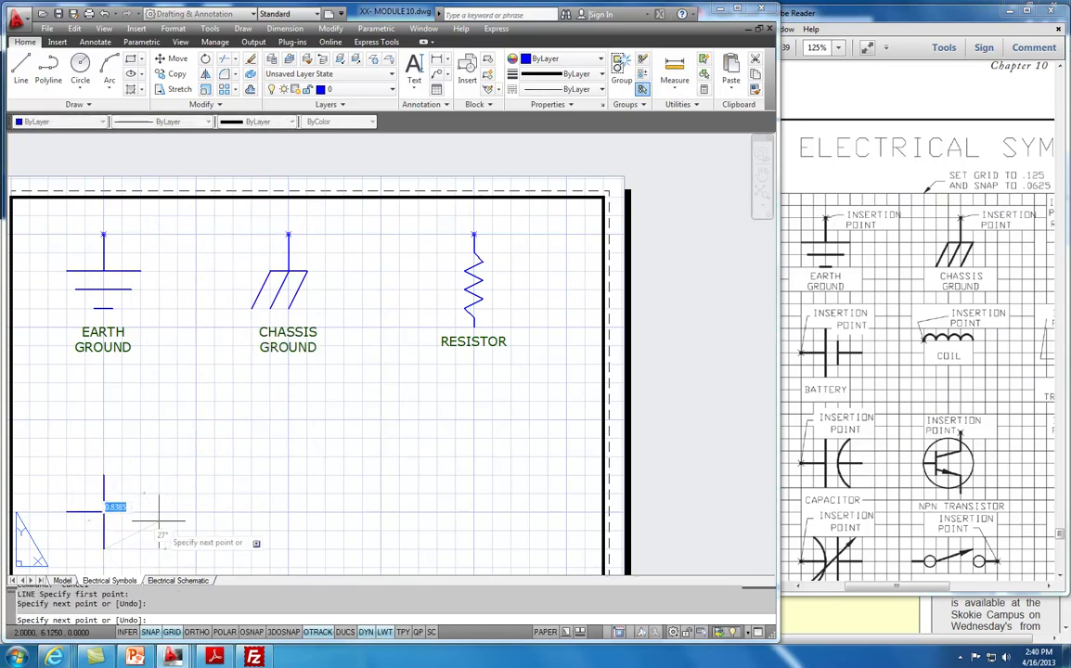
key(Escape)
Add the battery's short vertical plate and its right horizontal lead
right_click(166, 461)
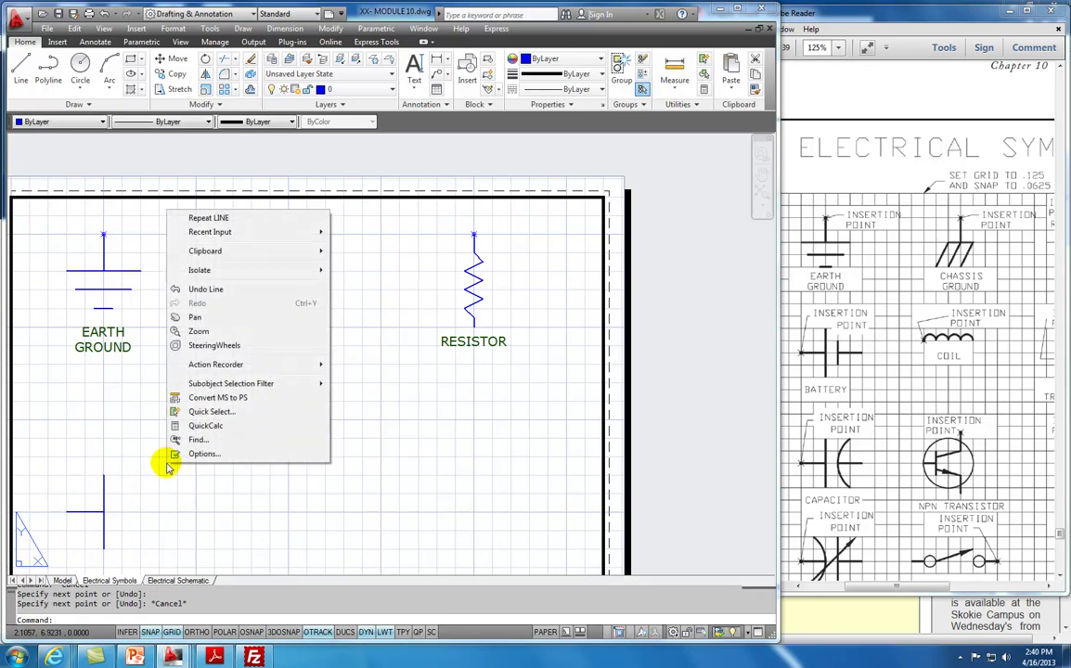
click(193, 218)
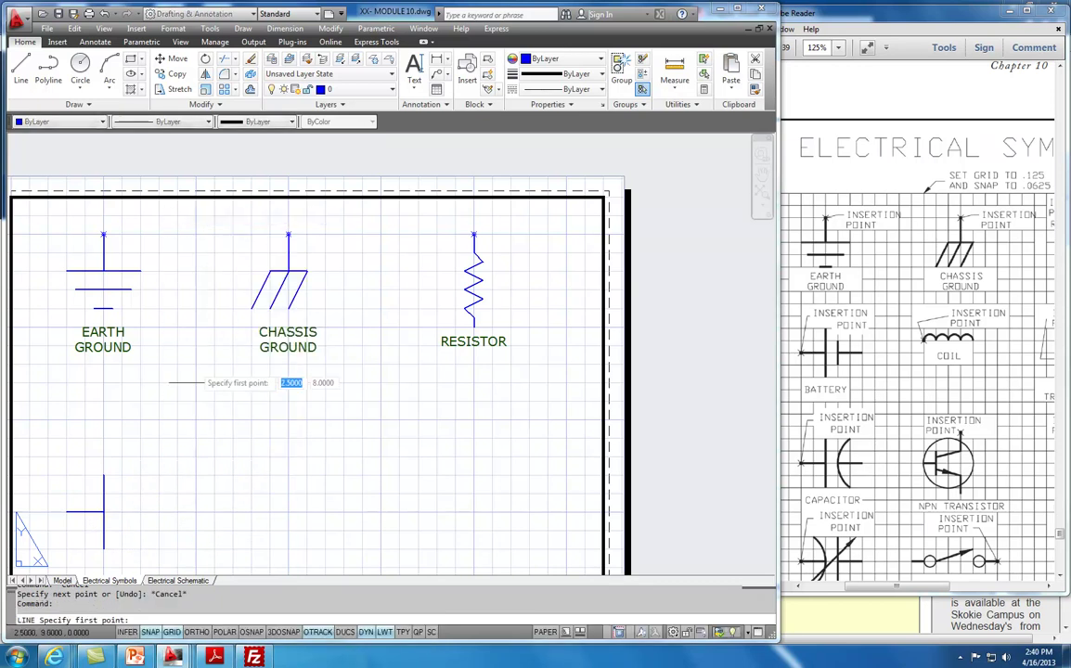
click(121, 493)
click(120, 475)
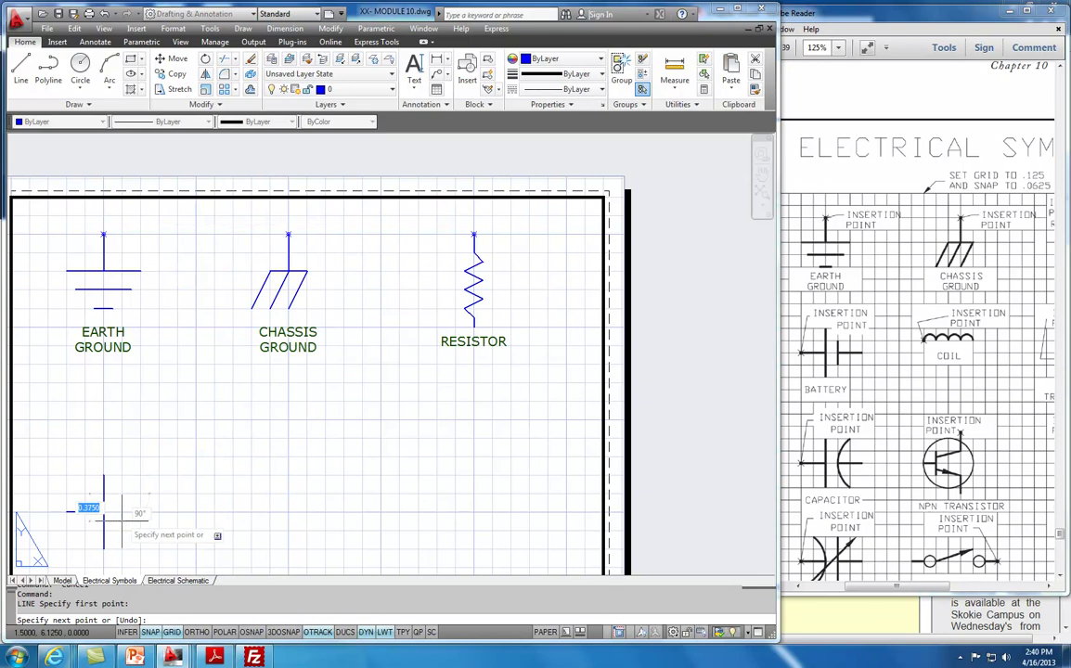
key(Escape)
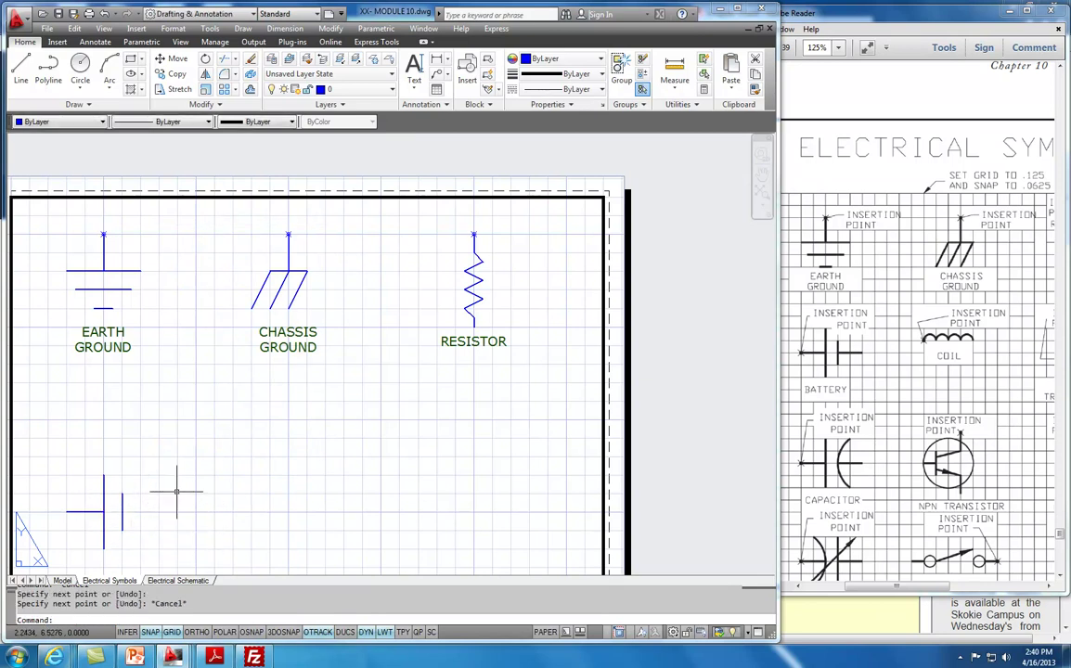
right_click(210, 417)
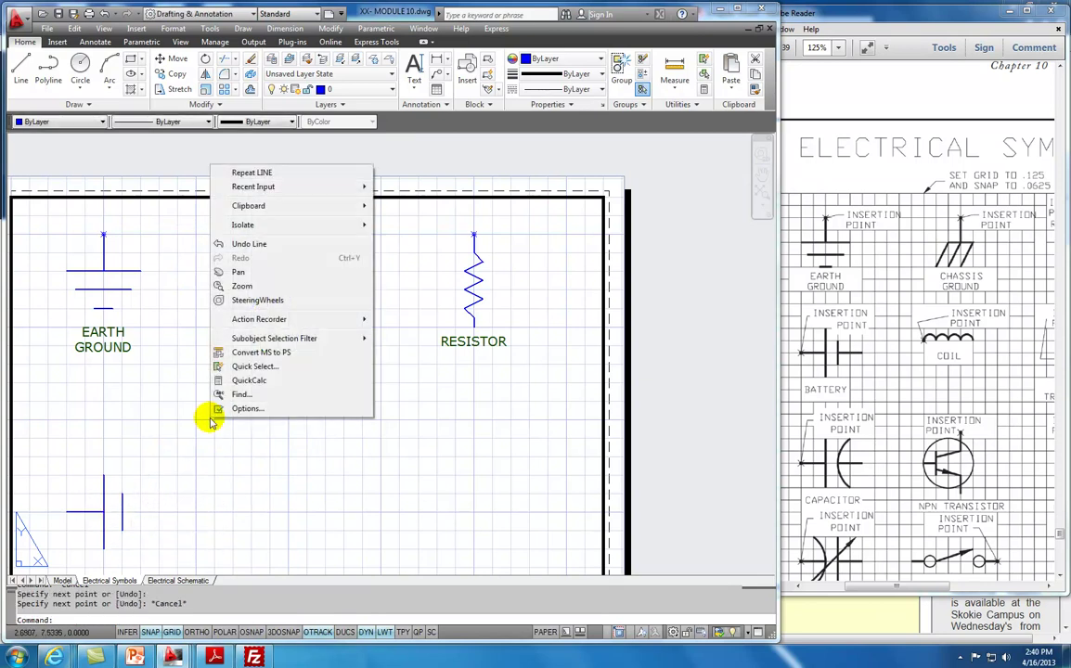
click(237, 171)
click(121, 511)
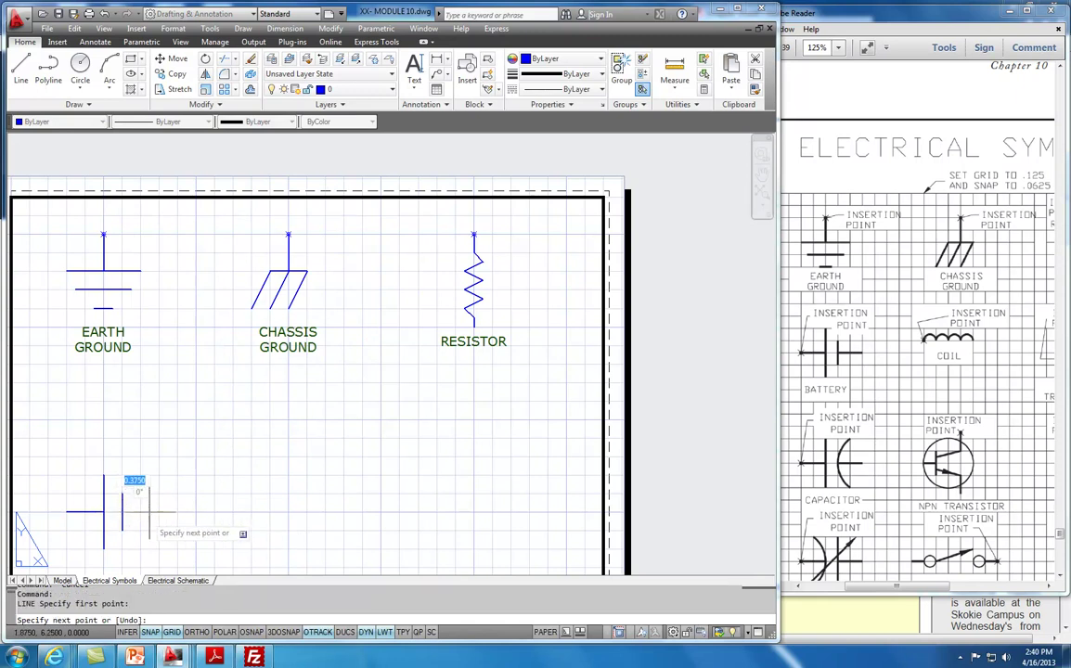
click(158, 511)
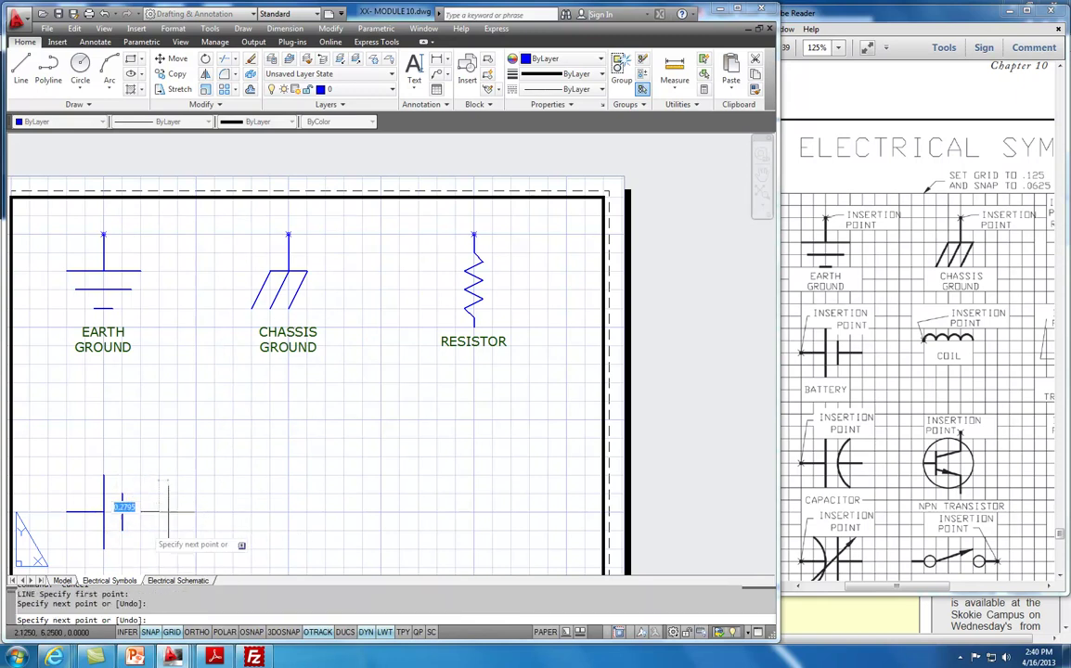
key(Escape)
scroll(224, 472, down, 2)
middle_drag(225, 471, 256, 370)
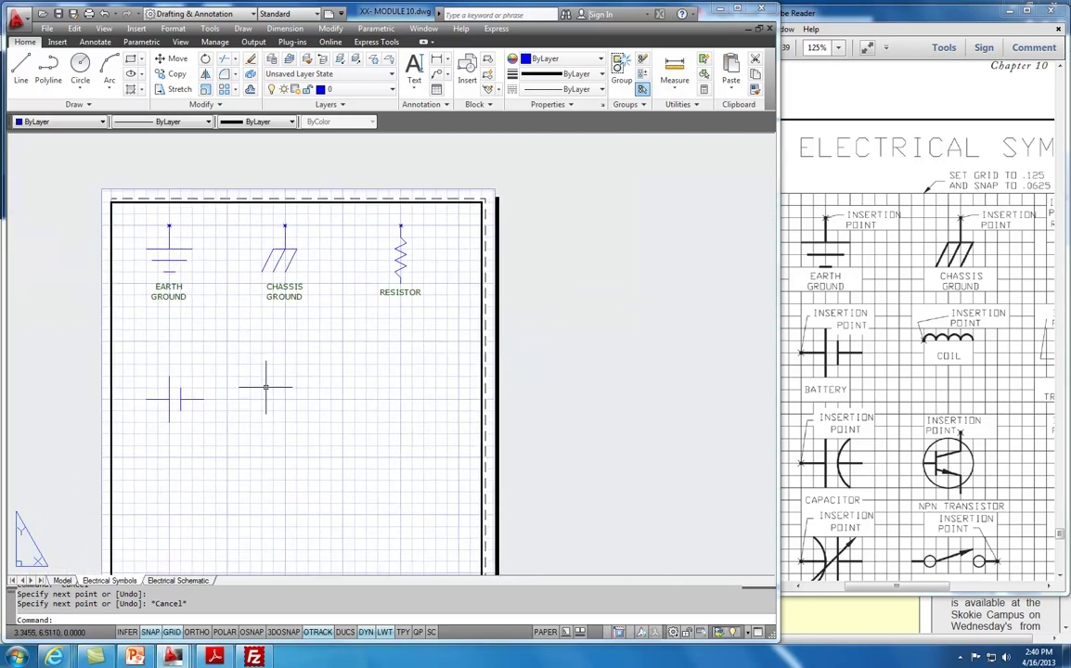
scroll(225, 426, up, 2)
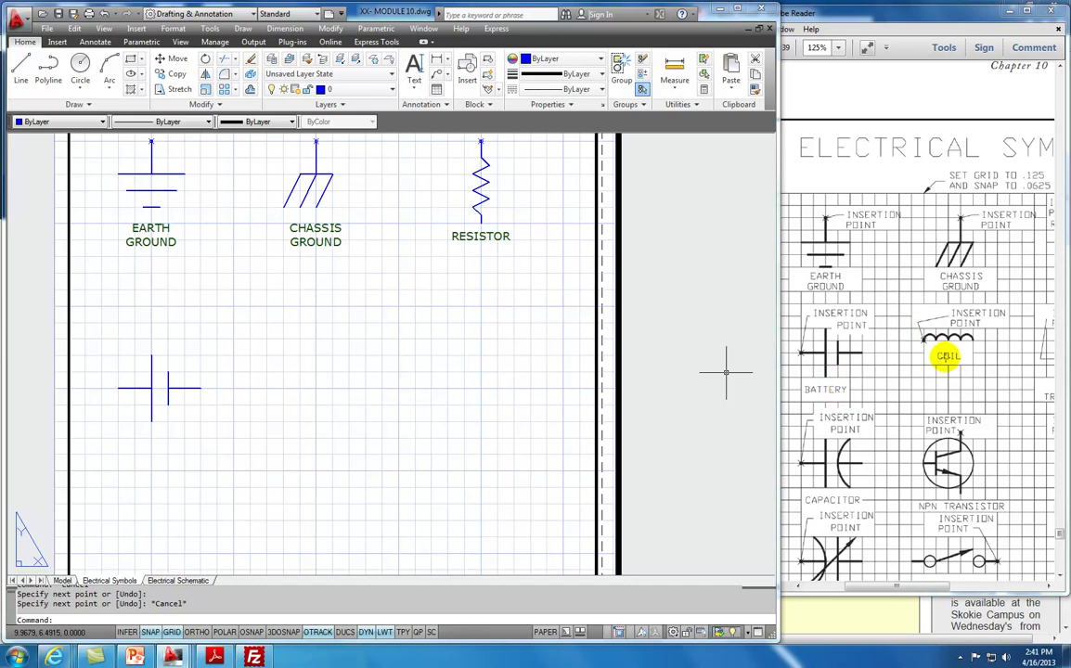
Draw the coil's first two three-point half-circle arcs to the right of the battery
click(107, 67)
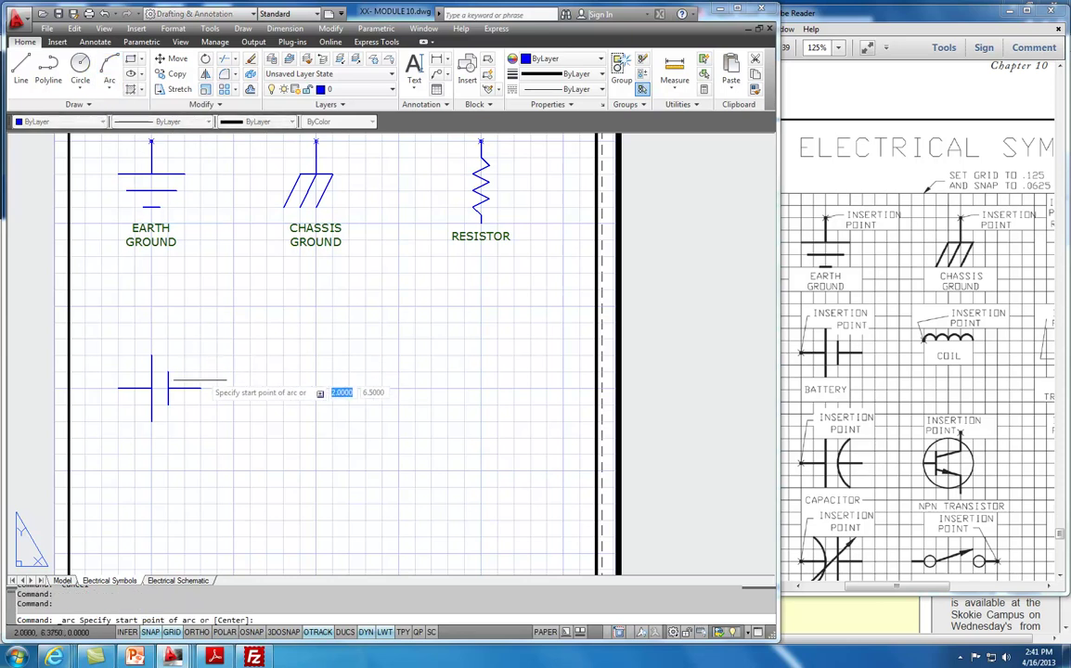
scroll(241, 401, up, 3)
middle_drag(328, 404, 291, 403)
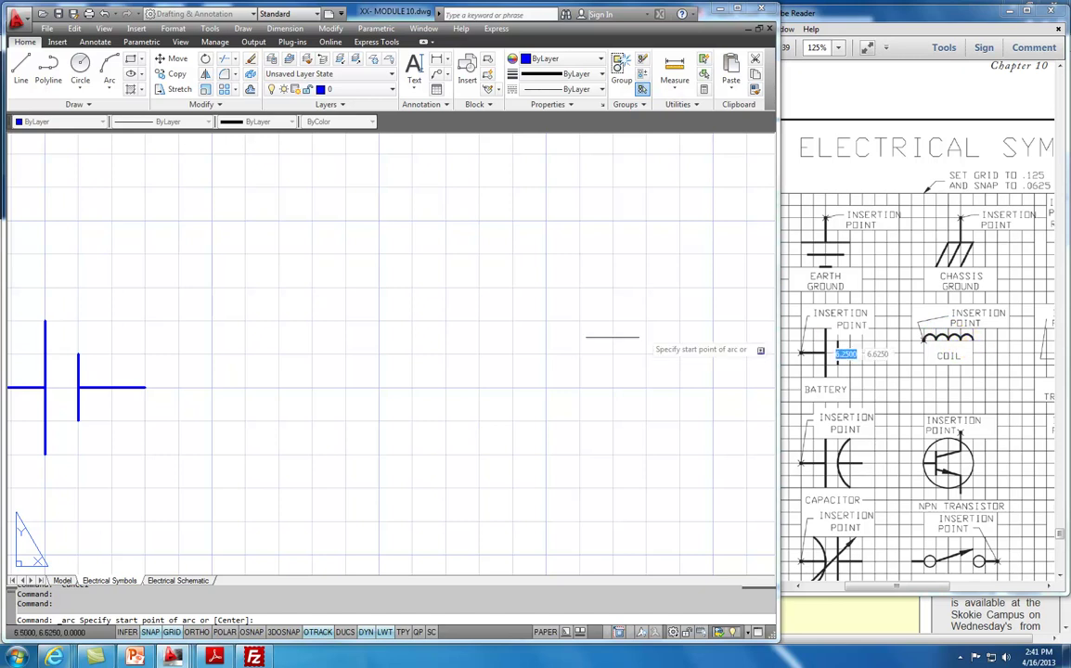
click(108, 71)
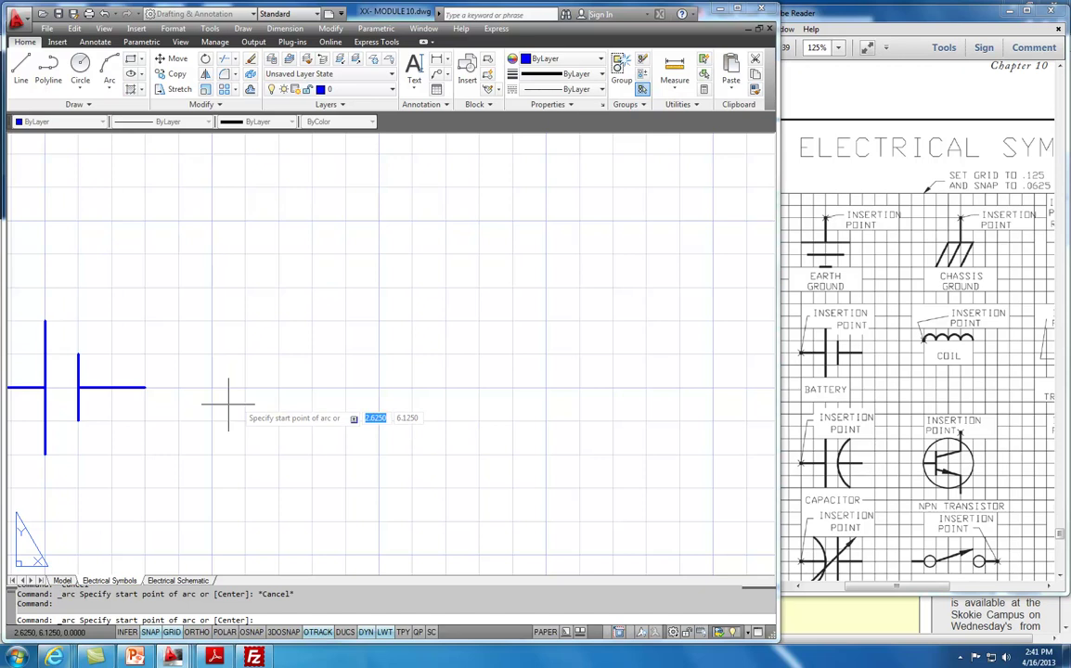
scroll(242, 399, down, 4)
scroll(309, 388, up, 2)
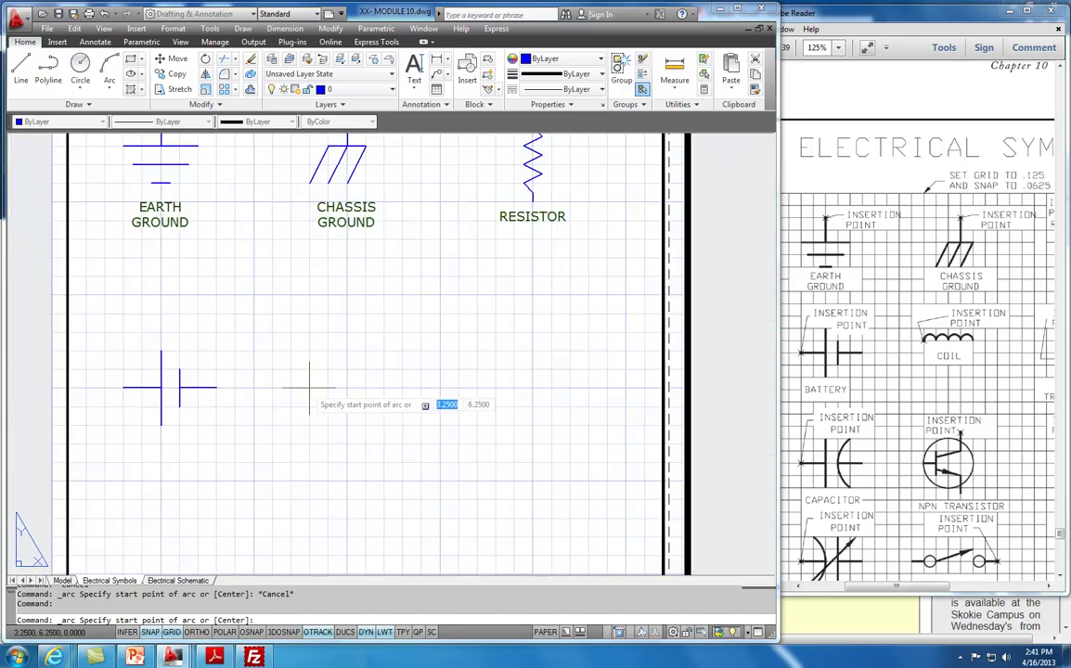
scroll(309, 388, up, 2)
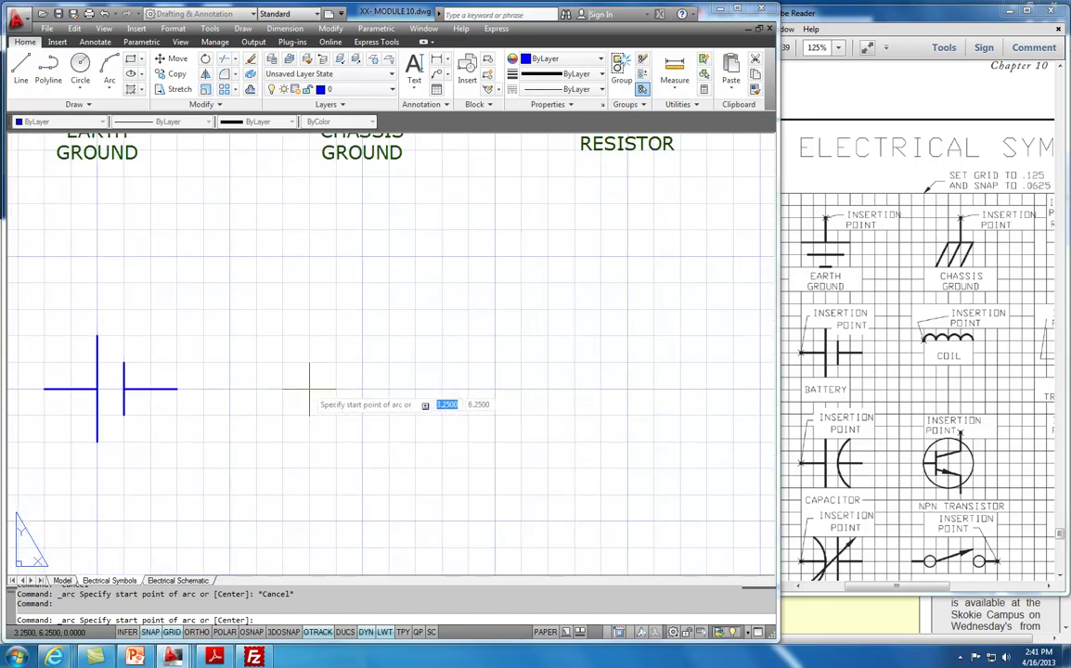
click(309, 388)
click(322, 375)
click(334, 387)
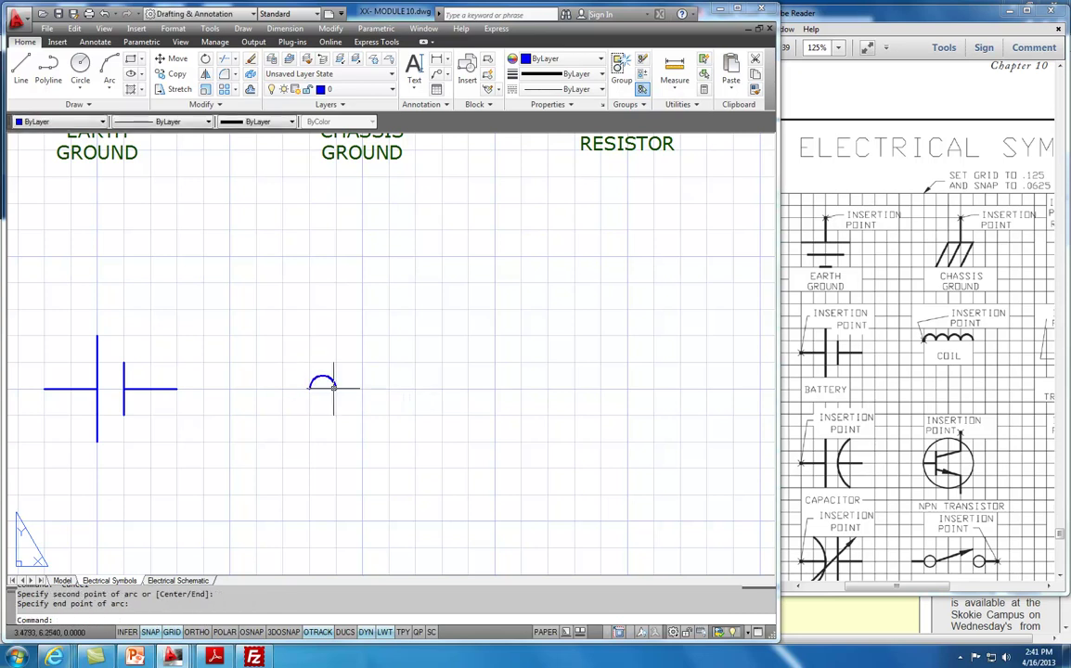
right_click(334, 386)
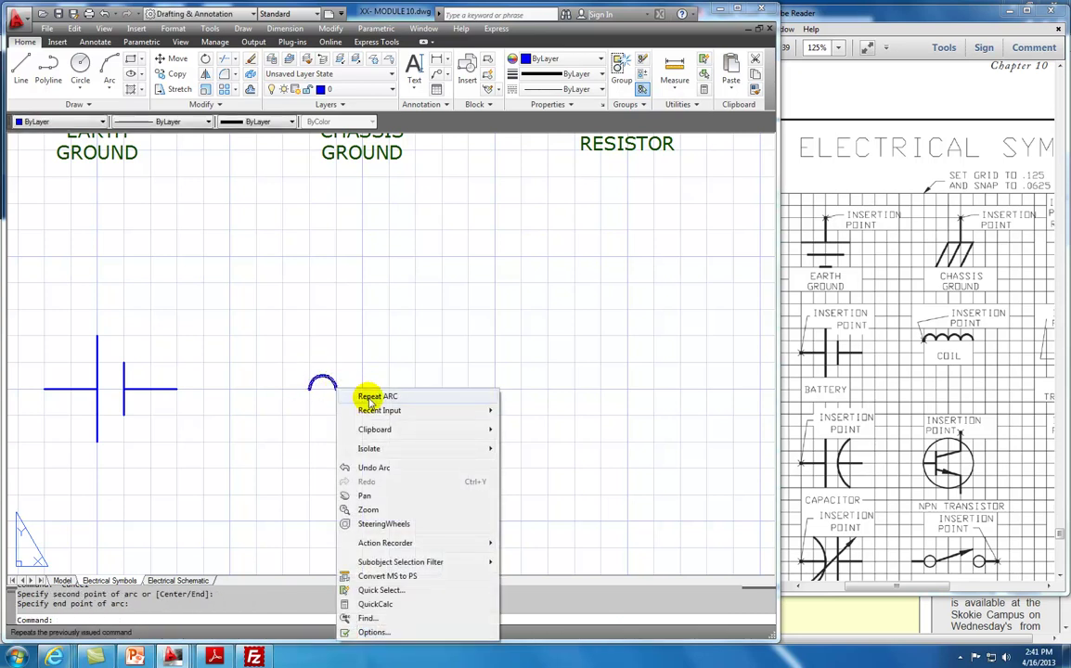
click(368, 399)
click(335, 388)
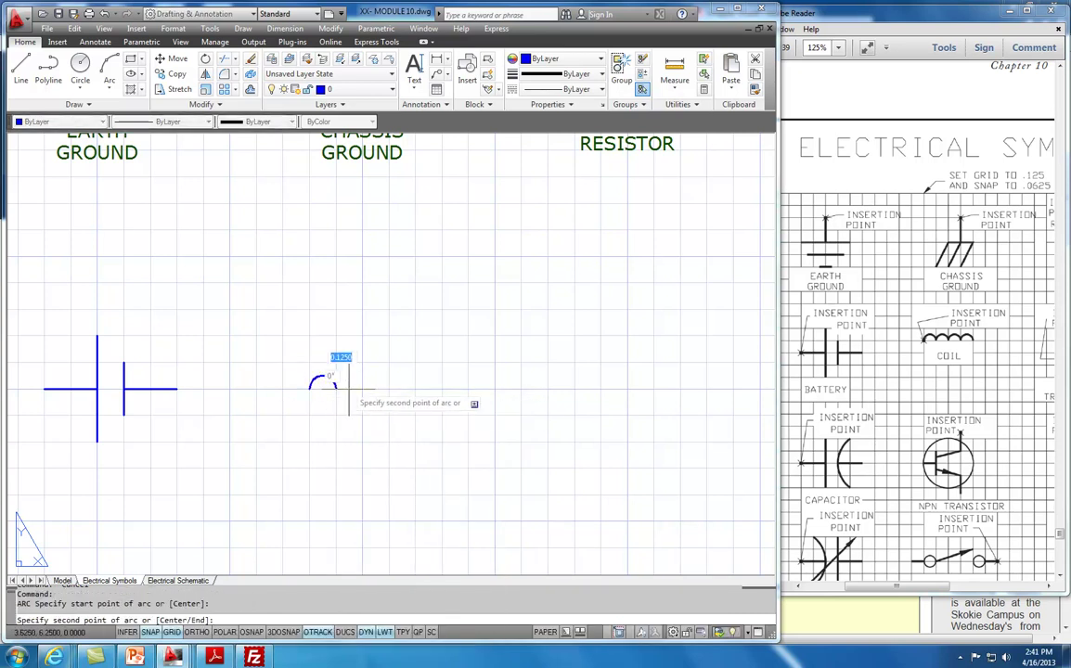
click(347, 376)
click(360, 388)
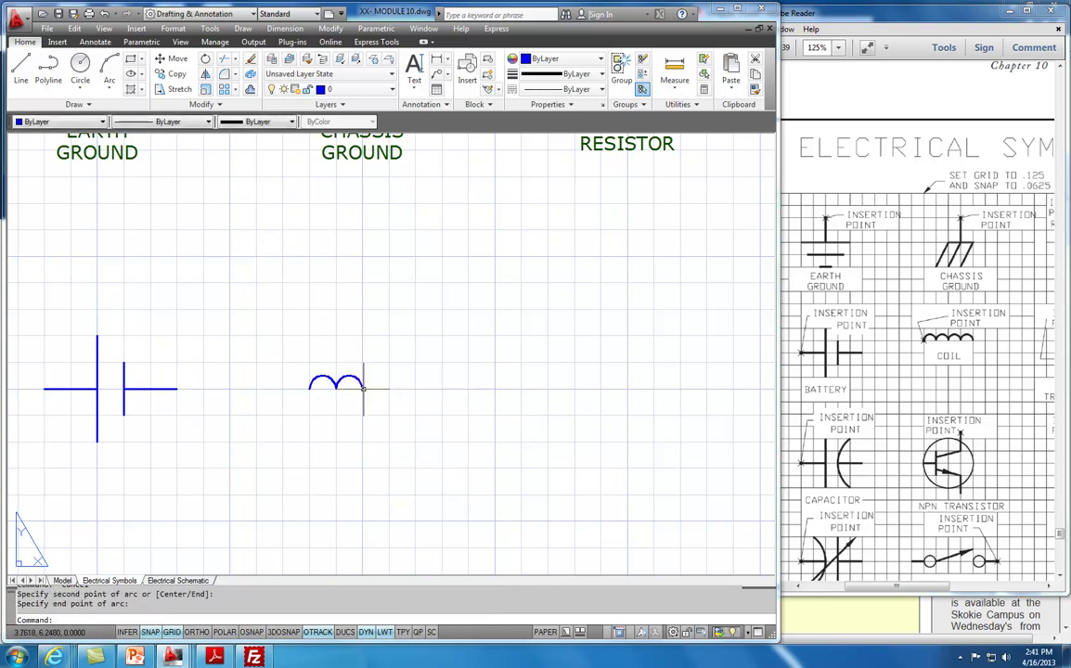
Add the coil's third and fourth arcs, each starting at the previous arc's end
right_click(366, 392)
click(398, 399)
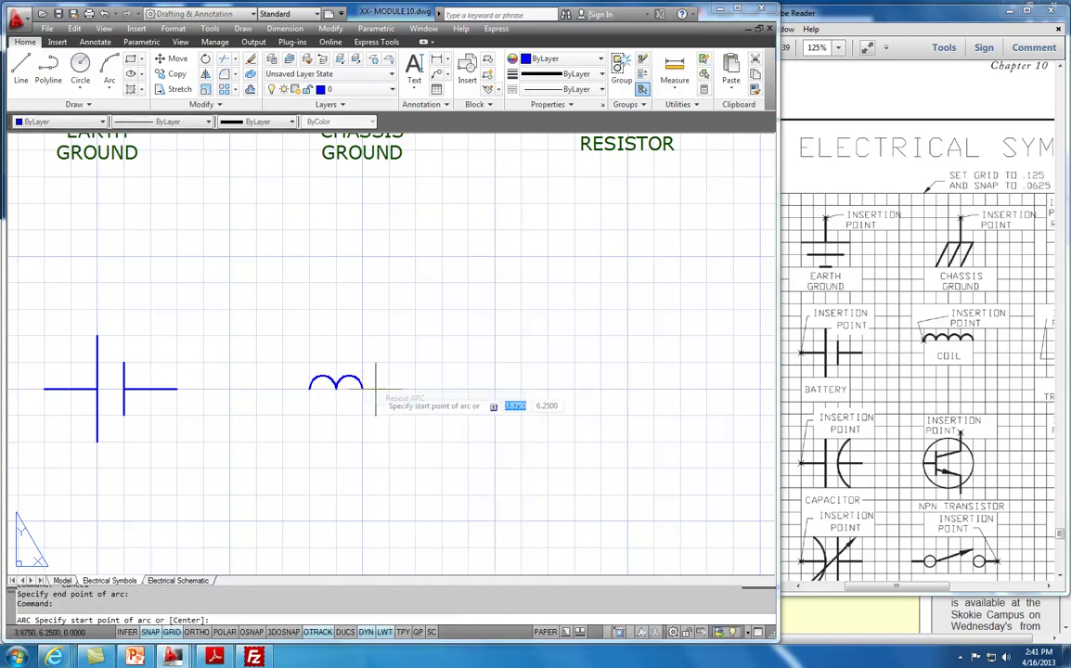
click(362, 387)
click(375, 376)
click(388, 389)
right_click(388, 354)
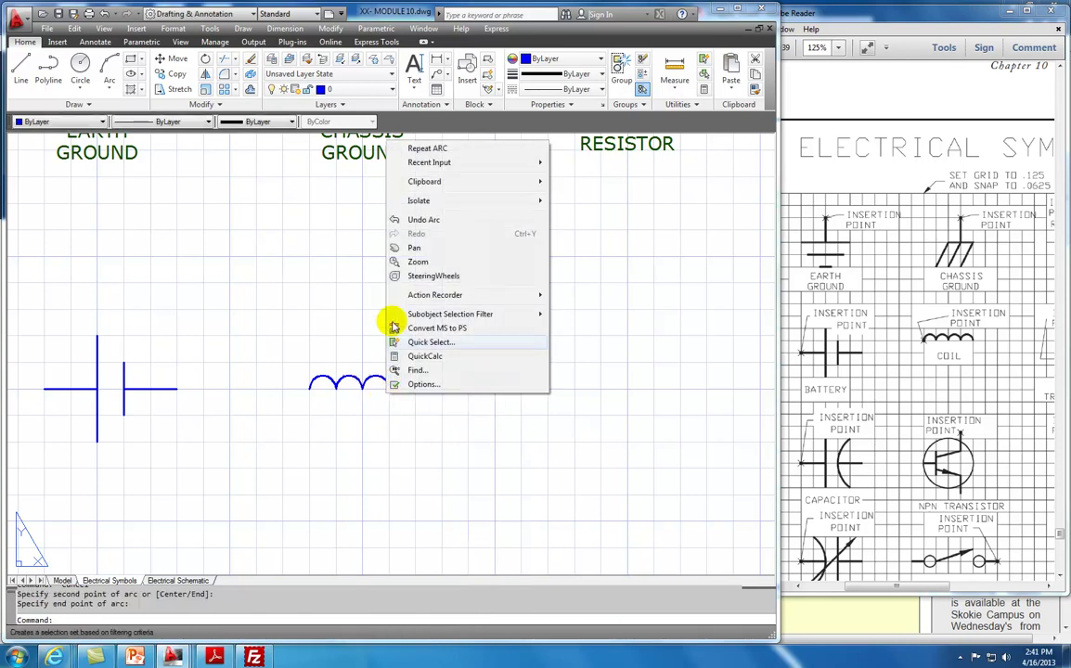
click(390, 150)
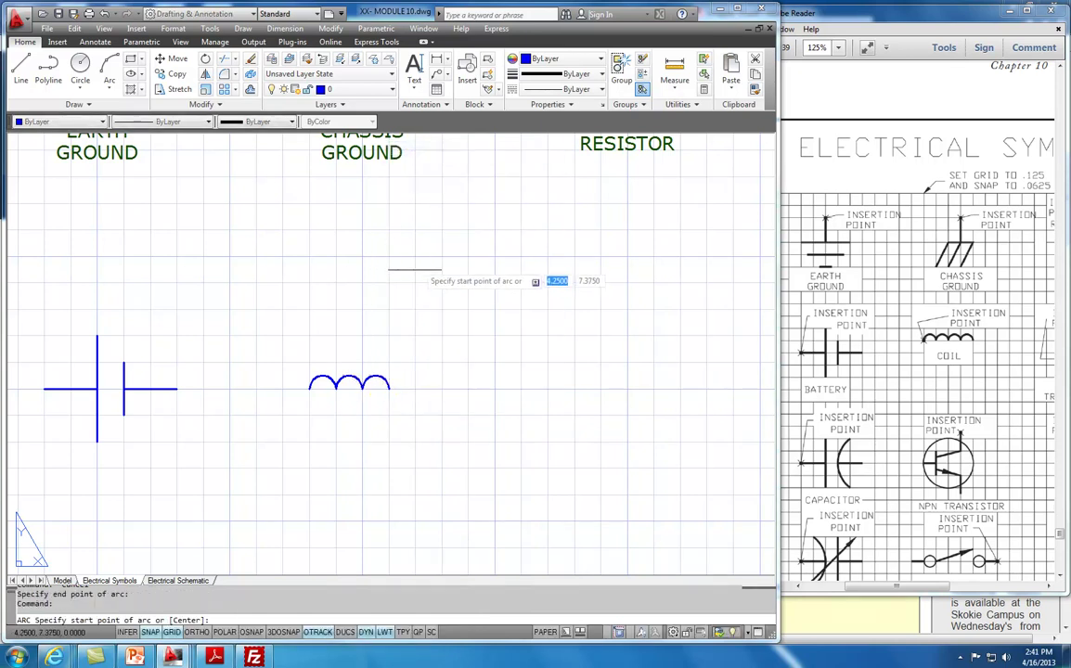
click(389, 388)
click(402, 377)
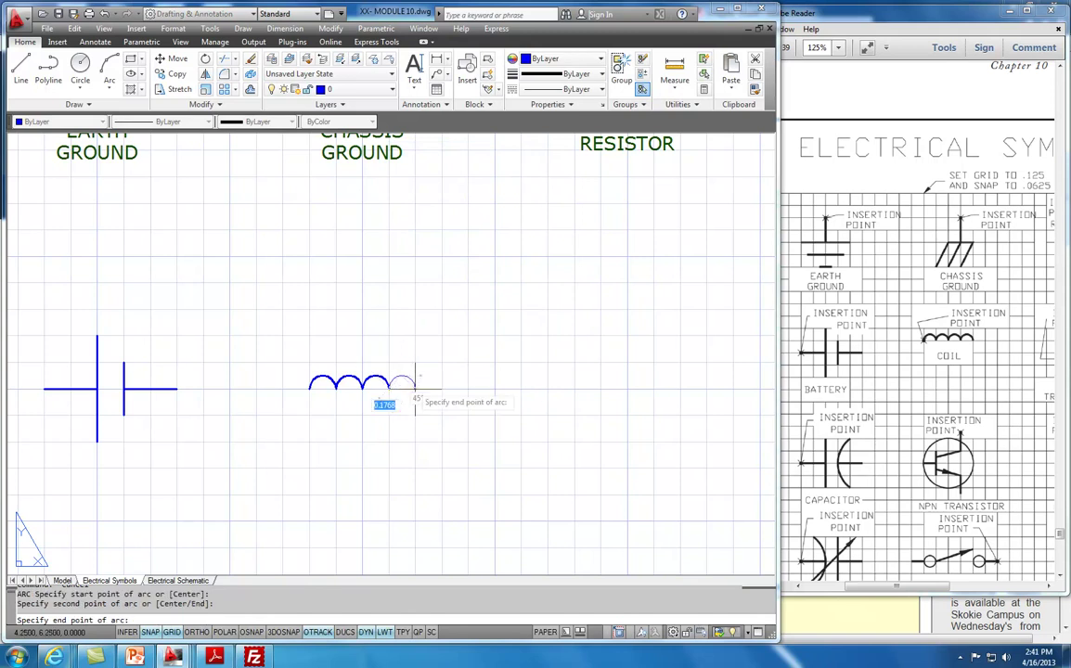
click(413, 388)
key(Escape)
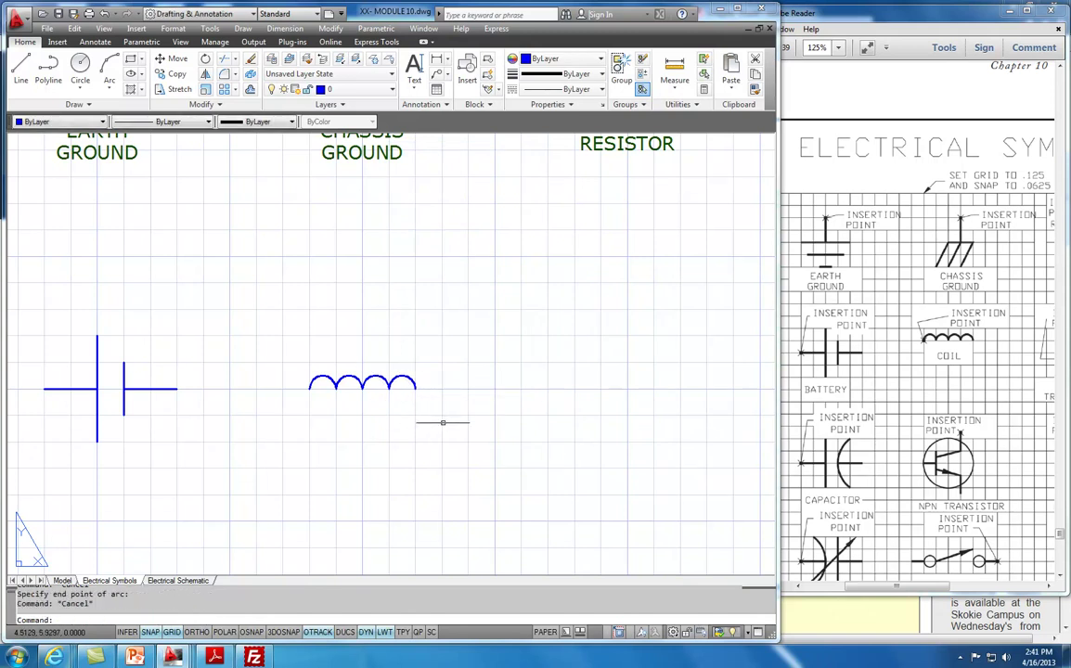
Place point markers at the battery and coil left ends, then scroll the PDF to the core transformer
click(83, 105)
click(79, 122)
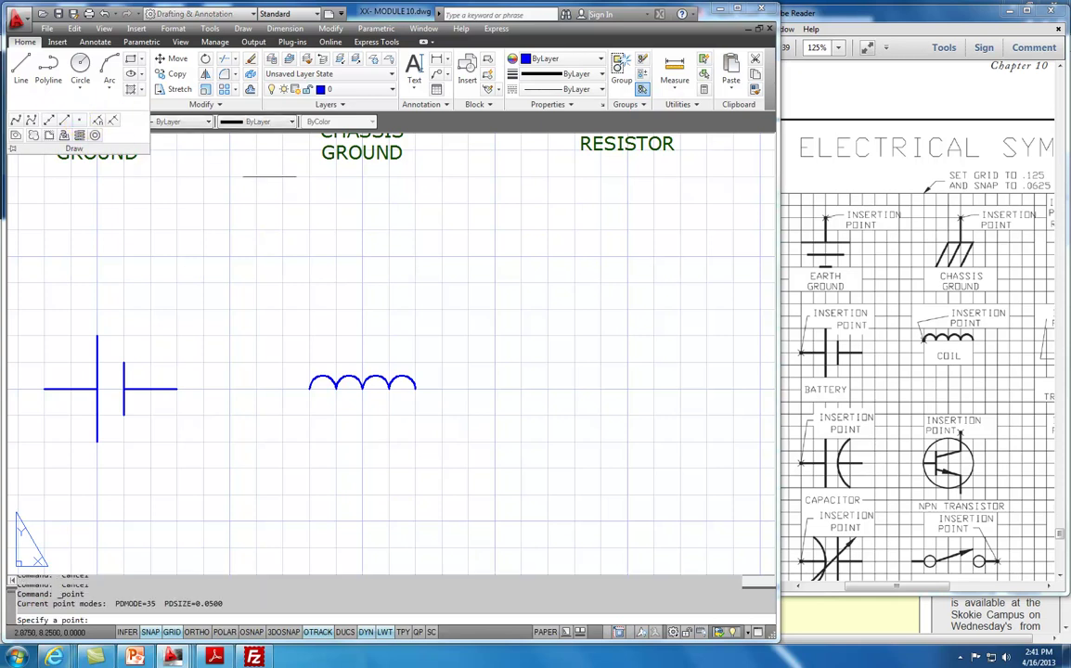
middle_drag(200, 426, 287, 425)
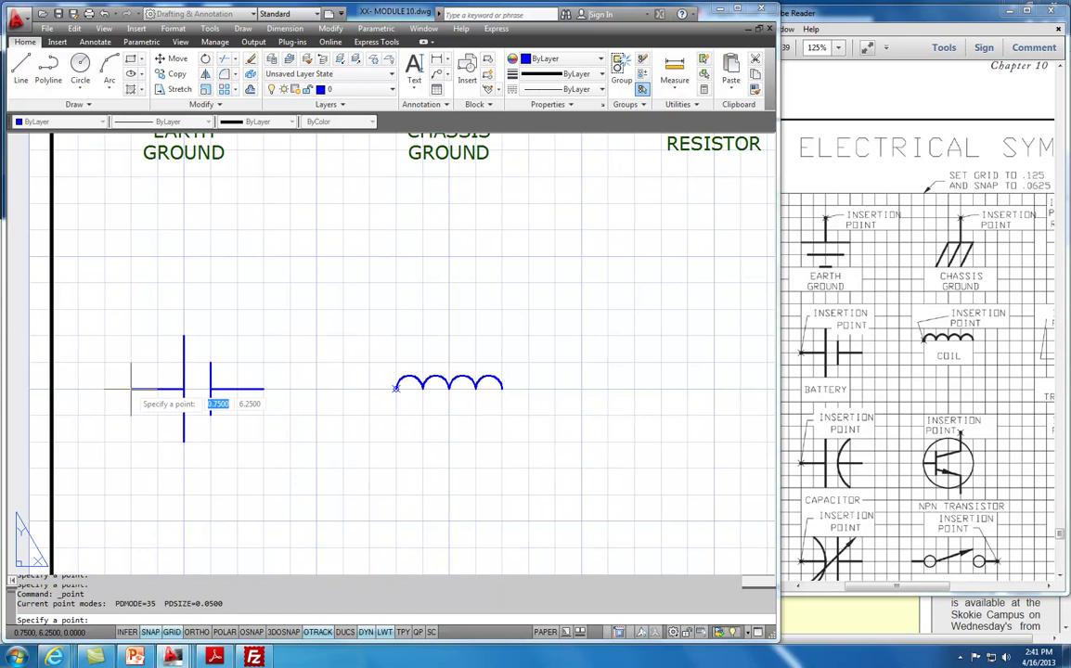
scroll(390, 408, down, 2)
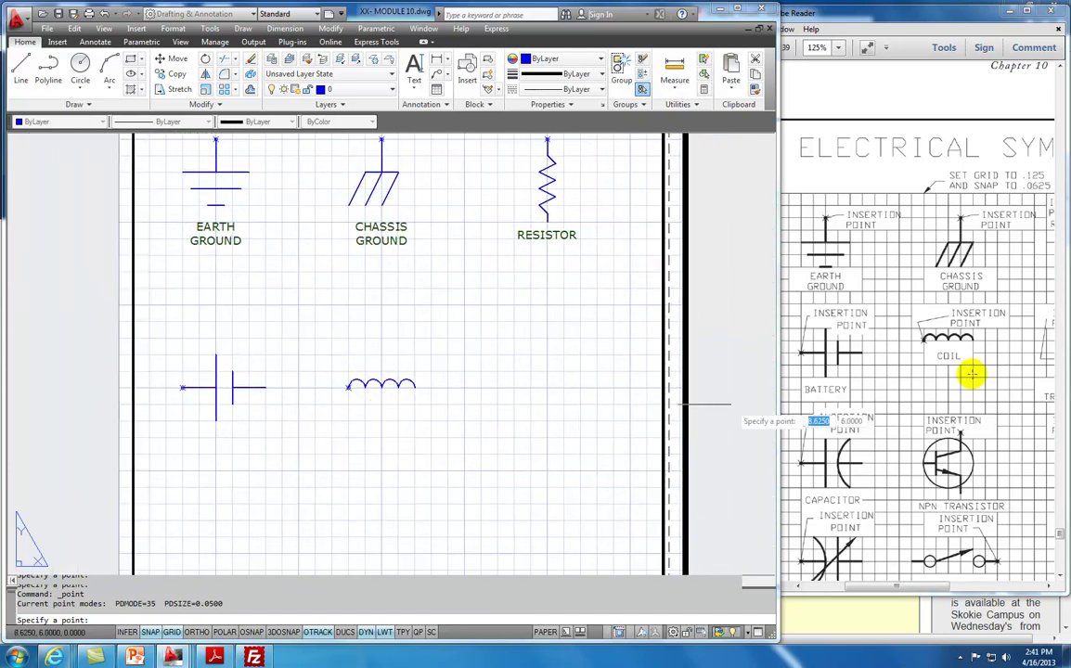
click(984, 385)
drag(901, 580, 950, 586)
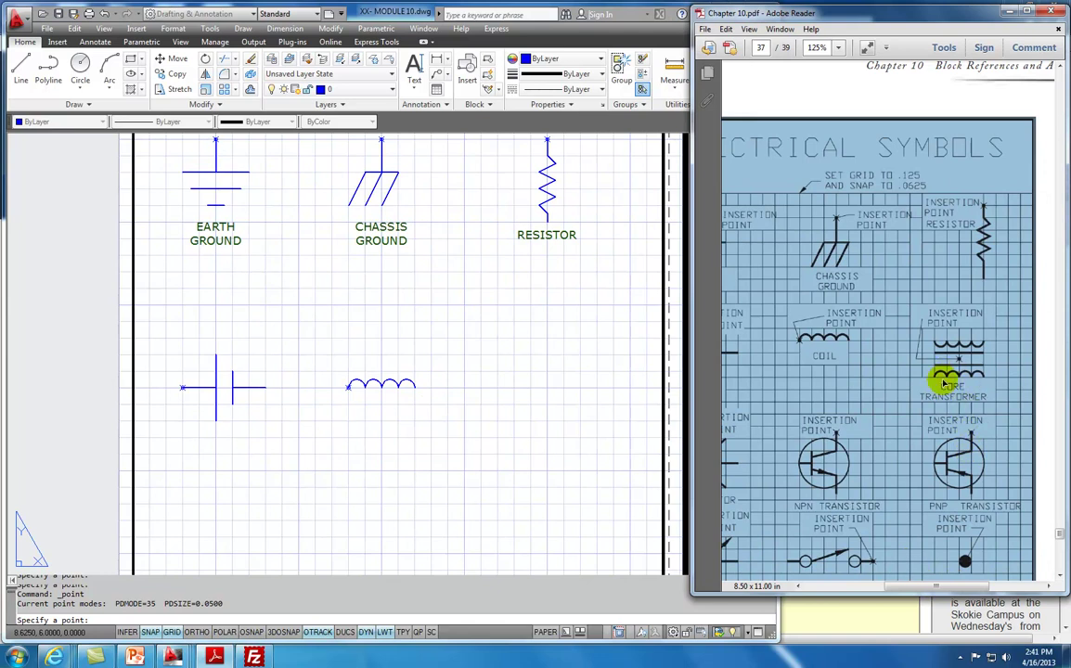
Stop placing points and erase the stray point marker
click(933, 93)
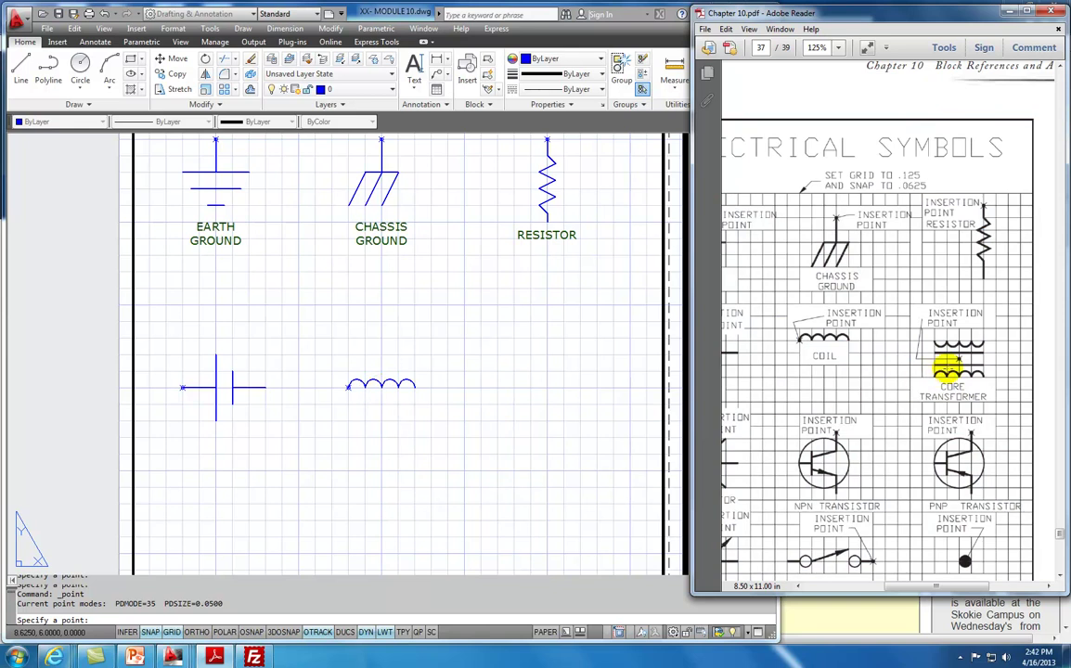
click(119, 162)
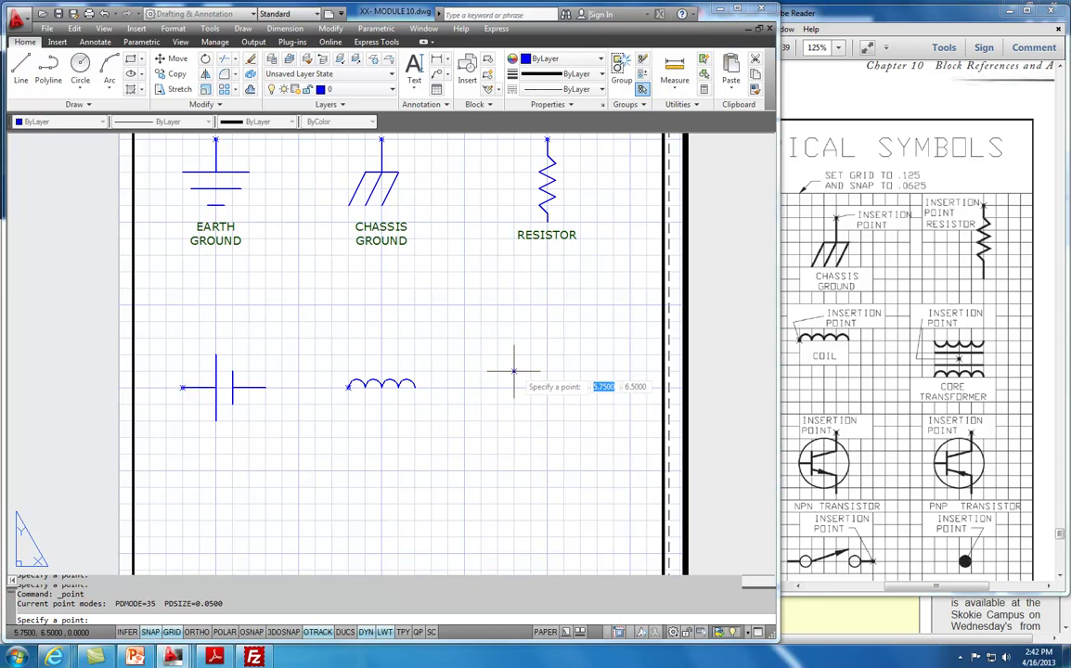
key(Escape)
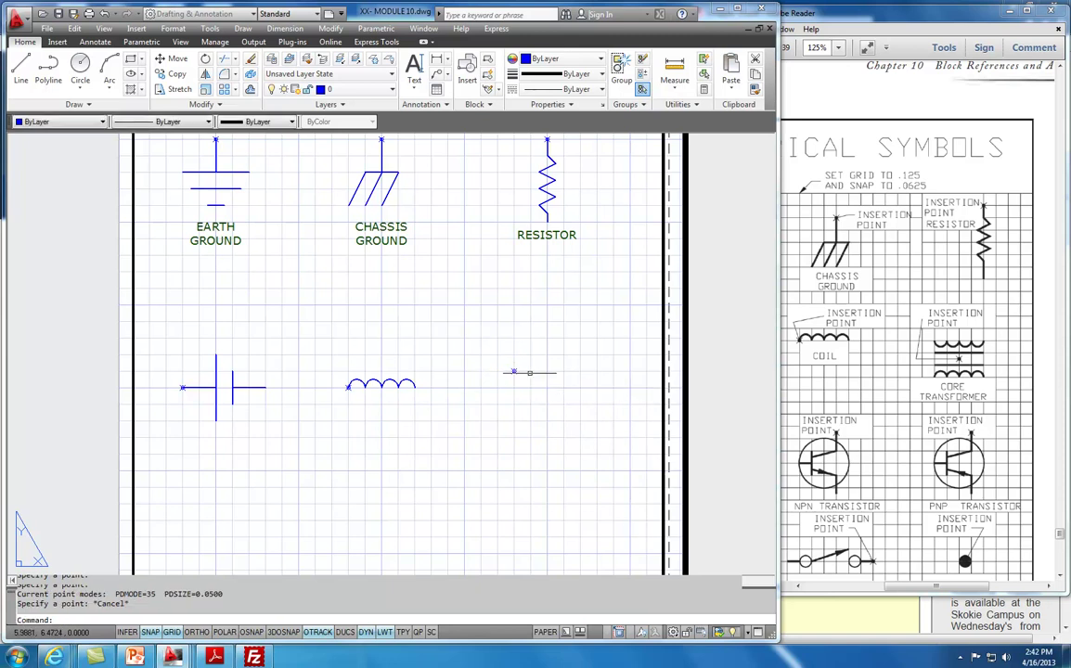
key(Delete)
Draw the transformer's two parallel core plate lines
click(20, 66)
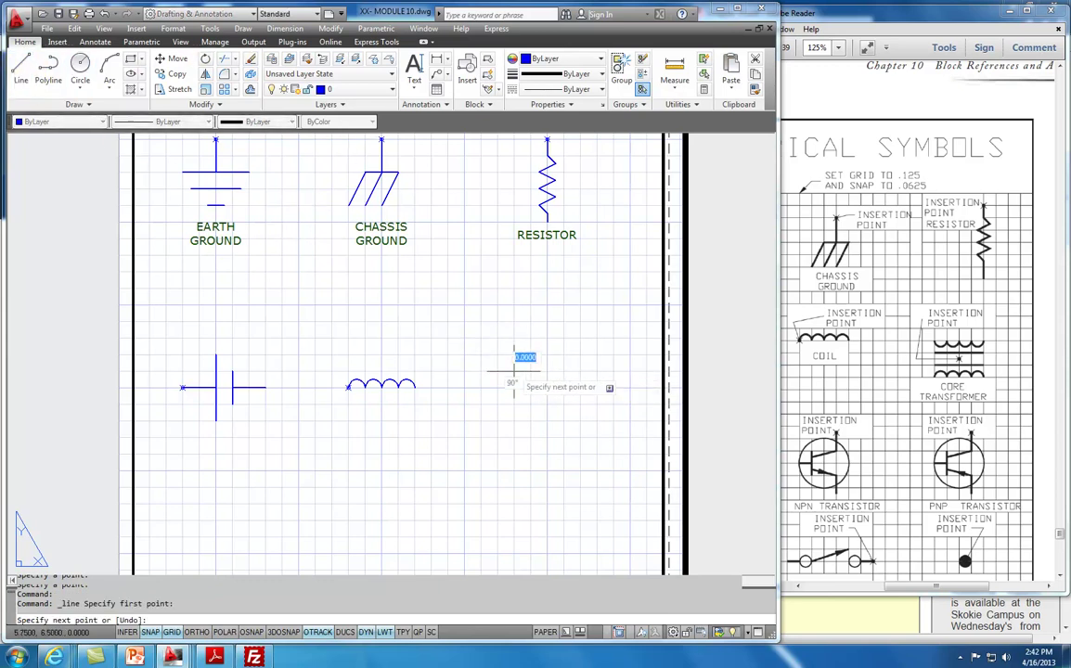
click(513, 371)
click(581, 371)
key(Escape)
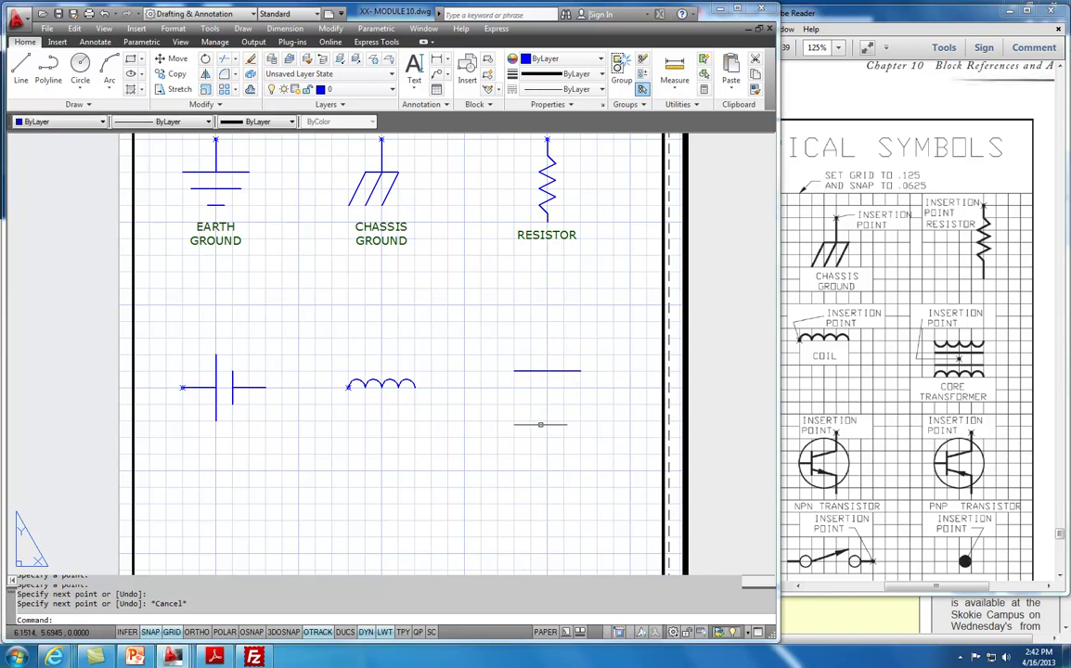
right_click(533, 403)
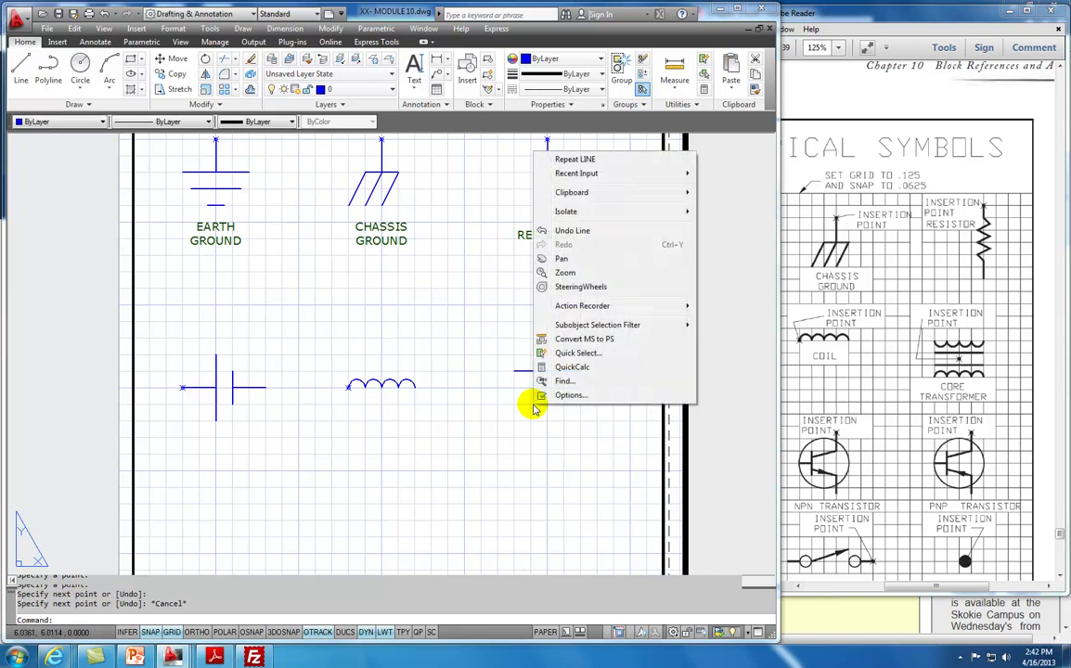
click(575, 160)
click(515, 371)
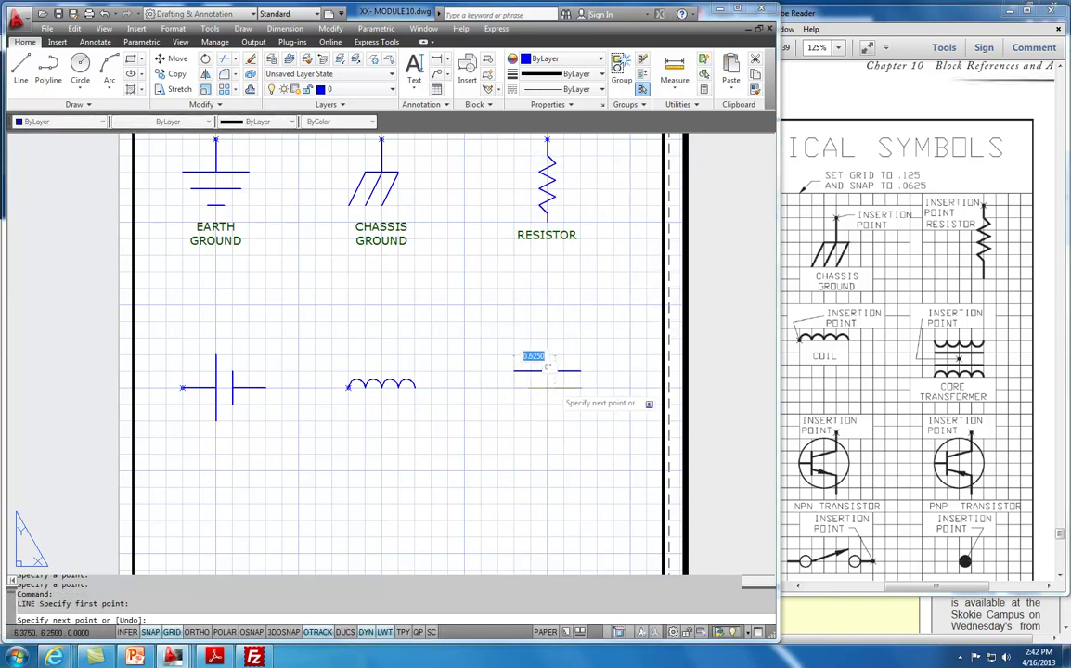
click(581, 371)
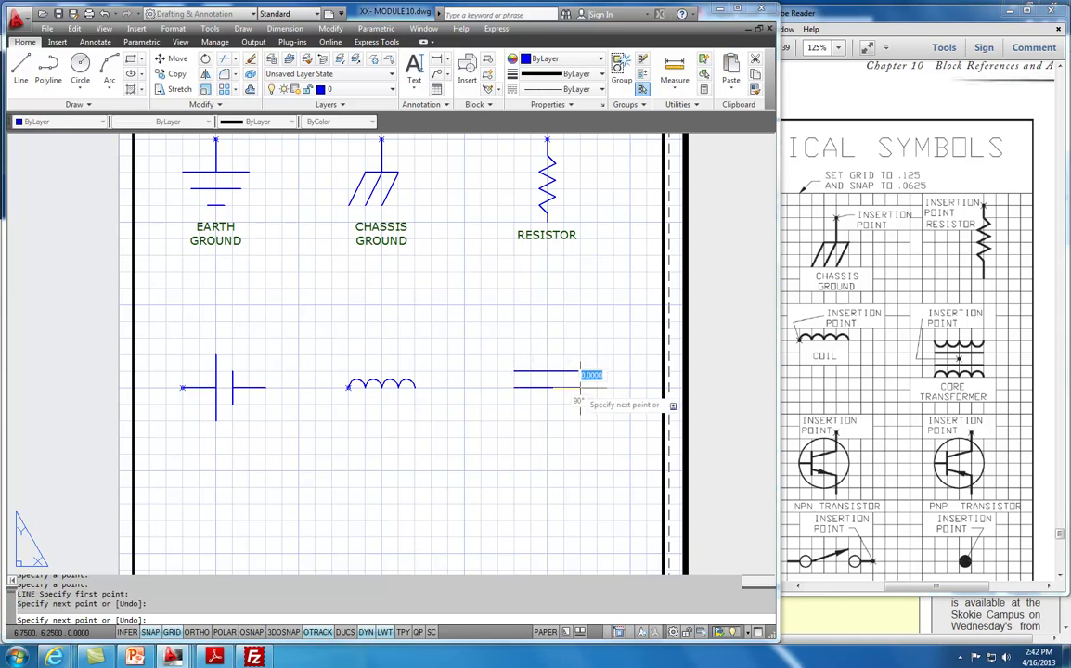
key(Escape)
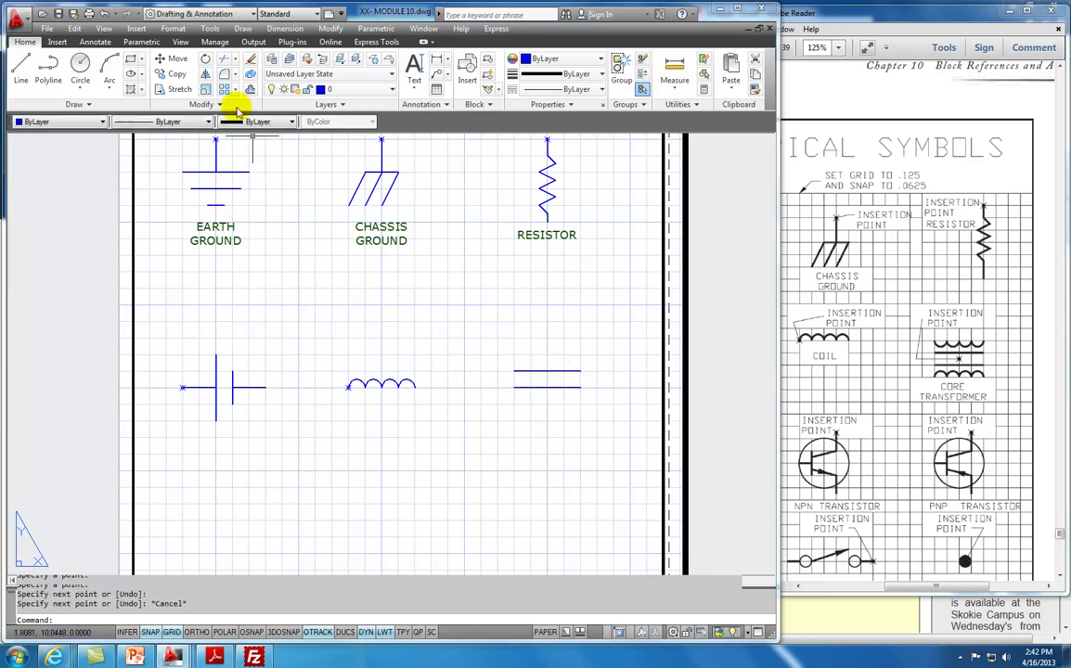
Copy the coil arcs to sit below the transformer plates
click(171, 78)
click(426, 365)
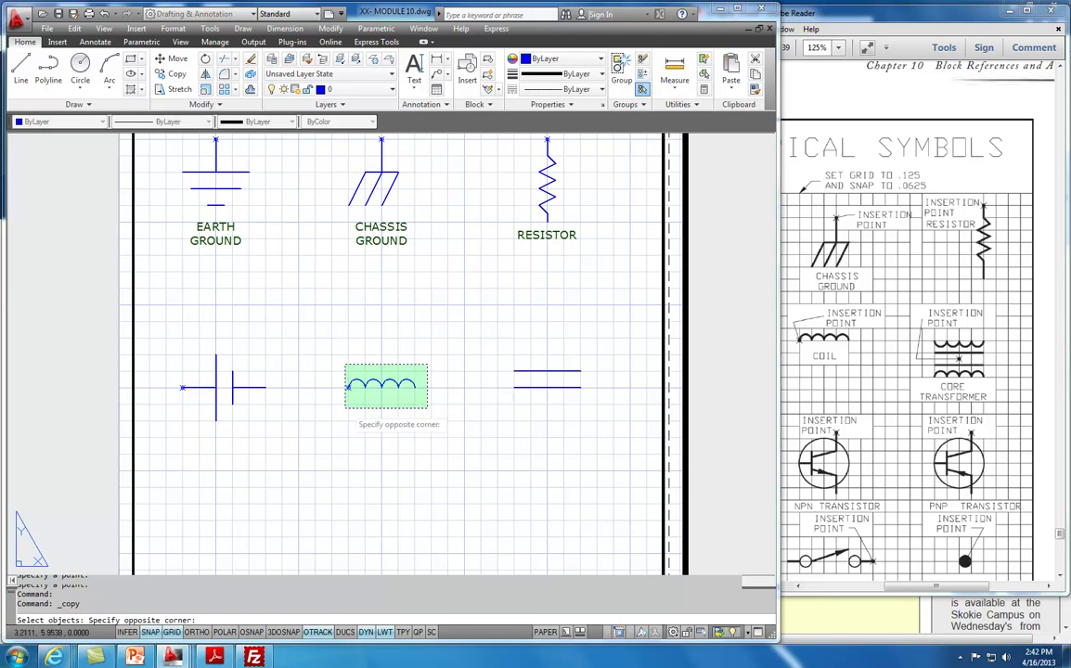
click(324, 406)
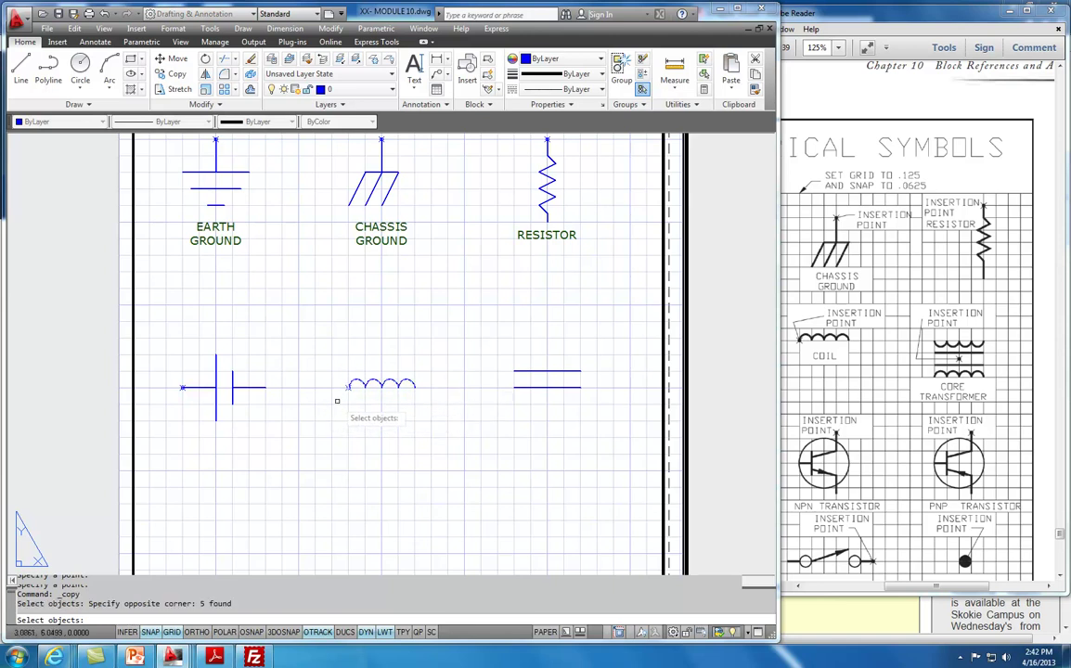
shift+click(348, 387)
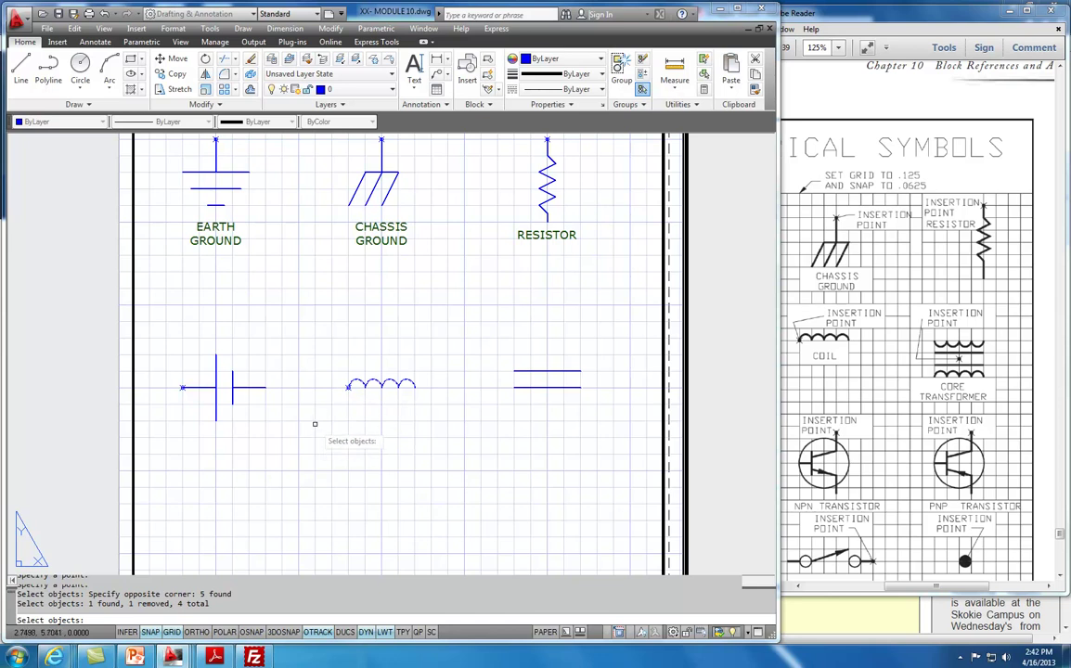
key(Return)
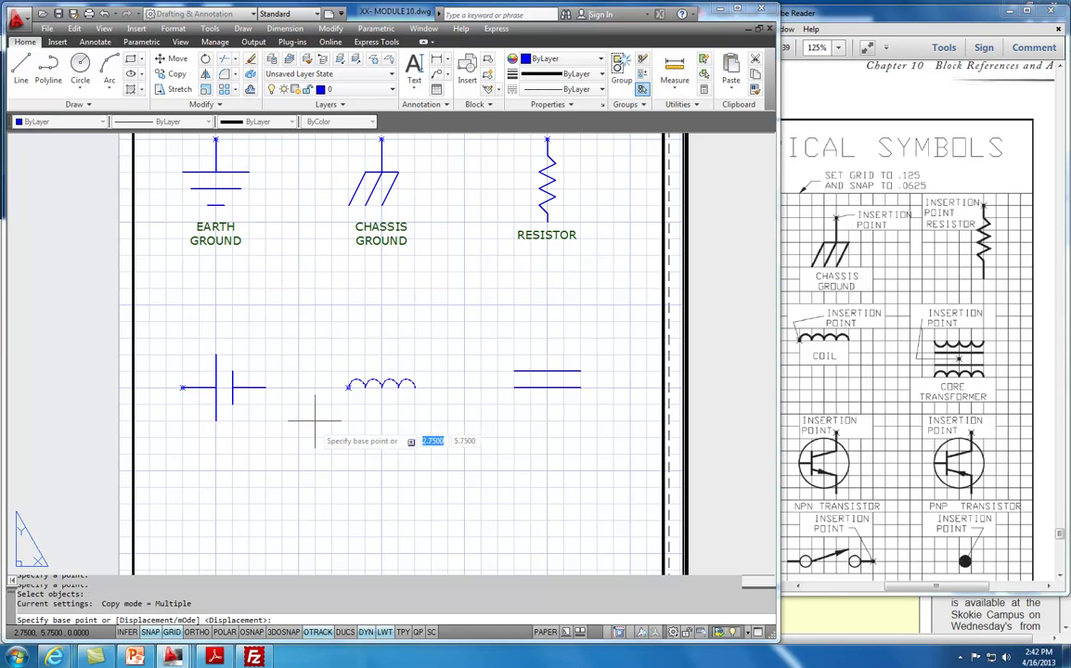
click(415, 383)
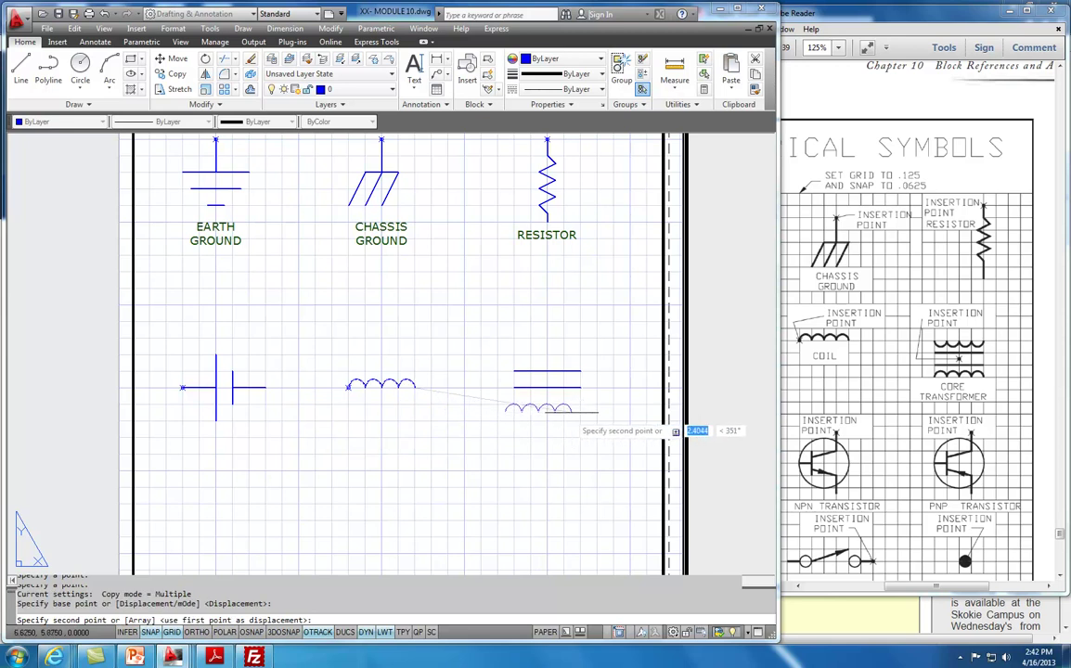
click(580, 403)
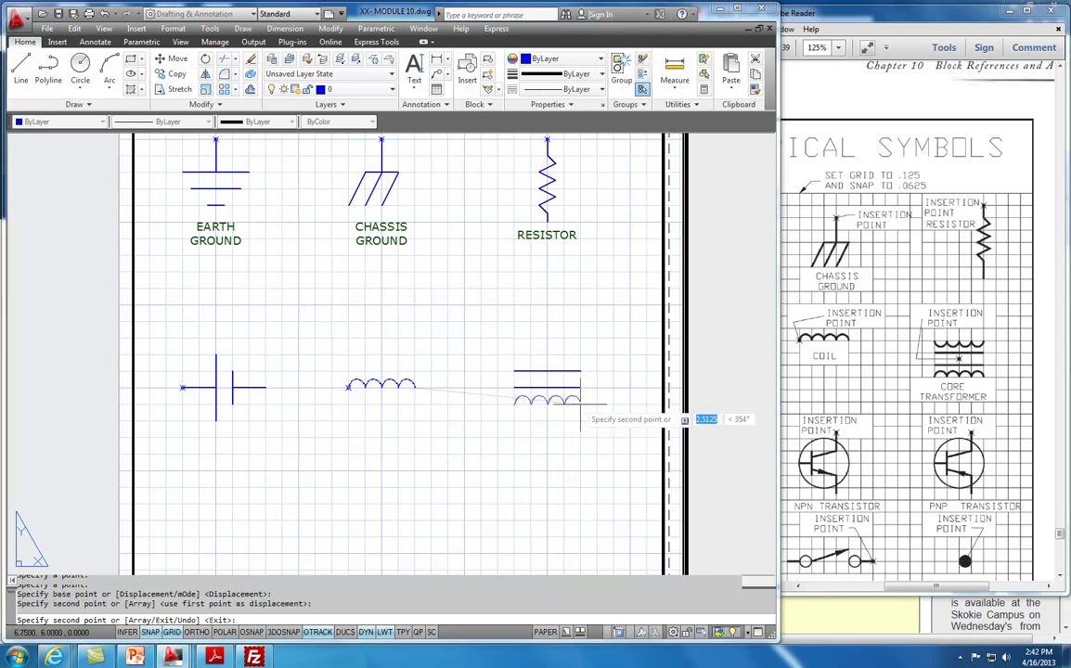
key(Escape)
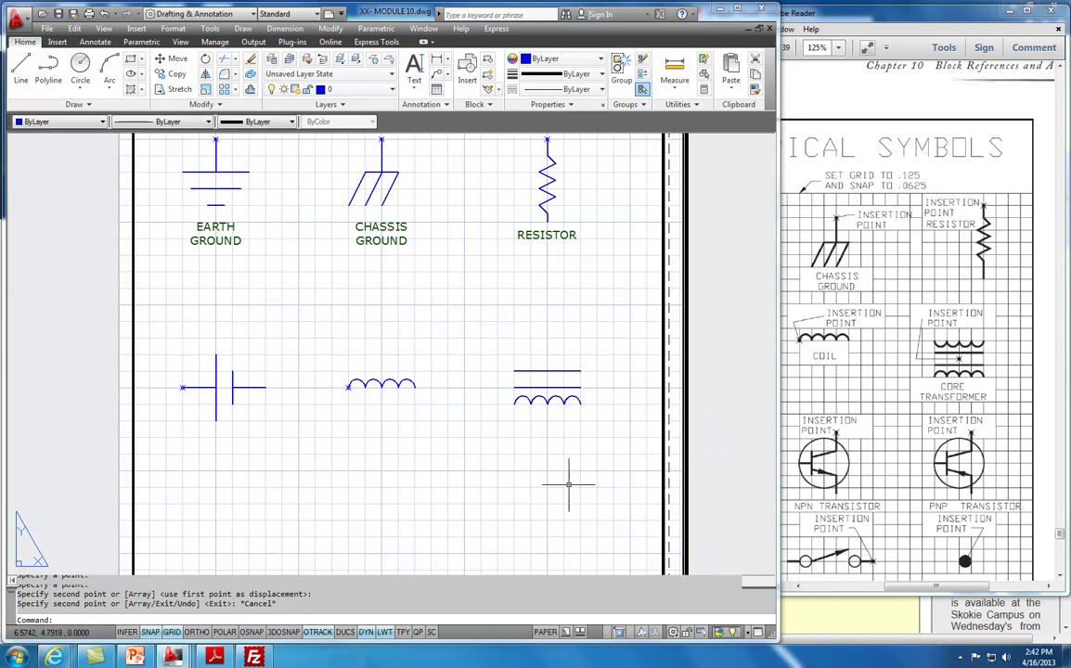
Mirror the lower coil above the plates, keeping the original
click(206, 75)
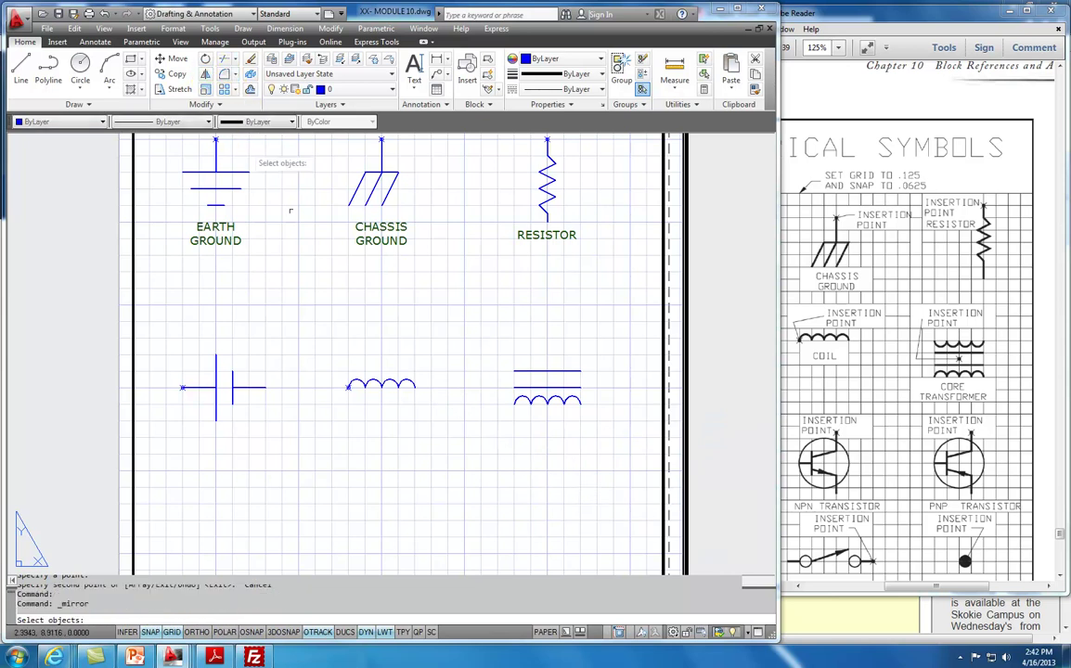
click(590, 392)
click(501, 428)
key(Return)
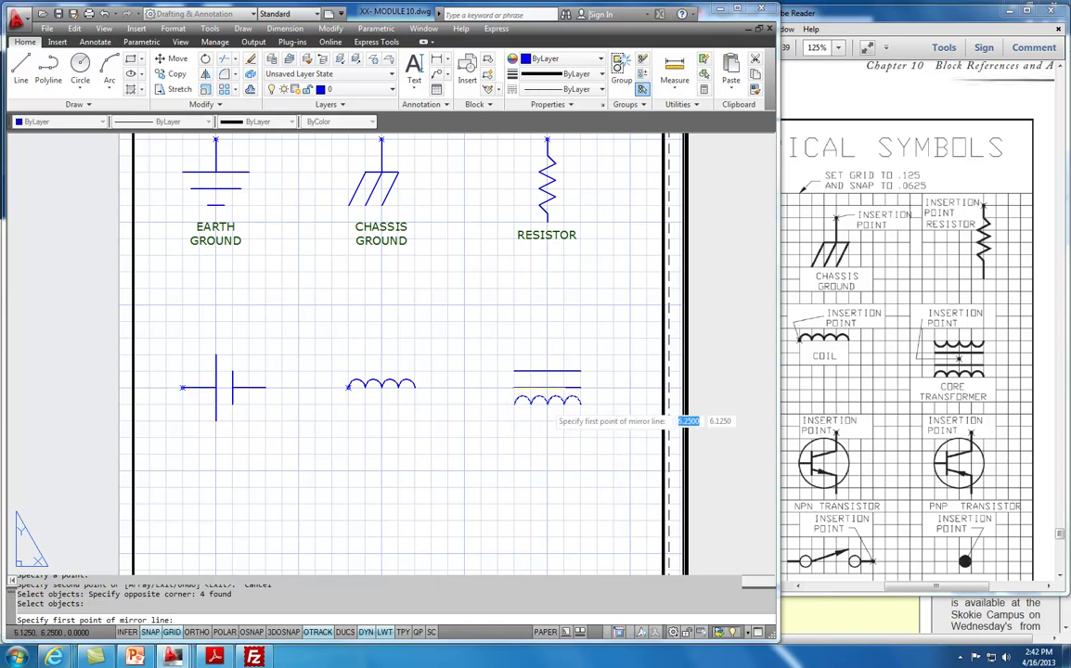
click(506, 379)
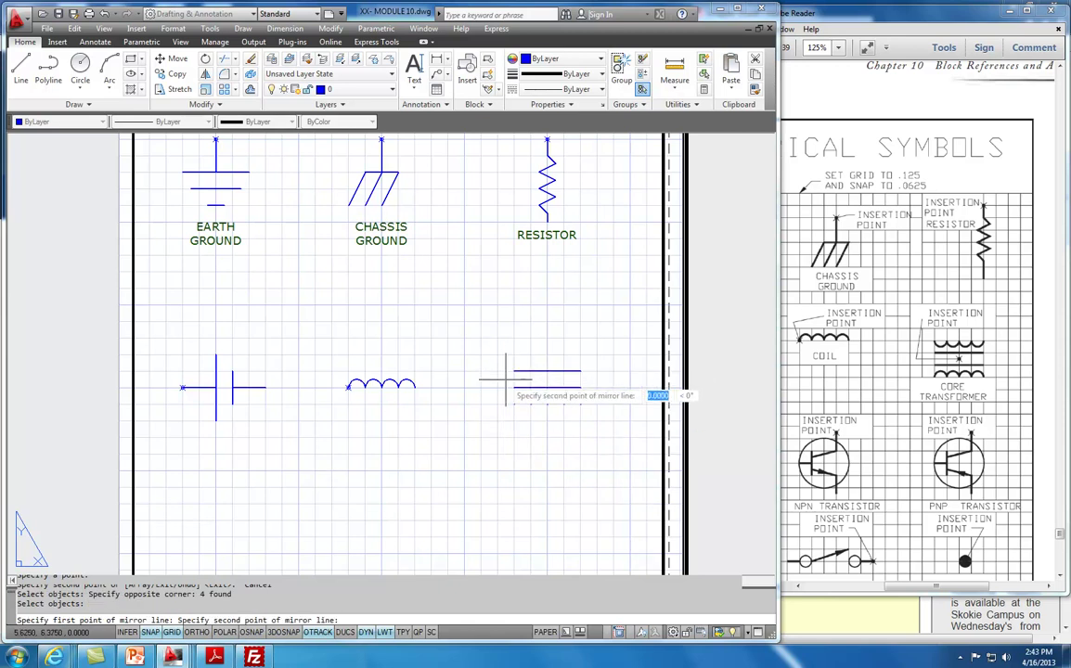
click(589, 378)
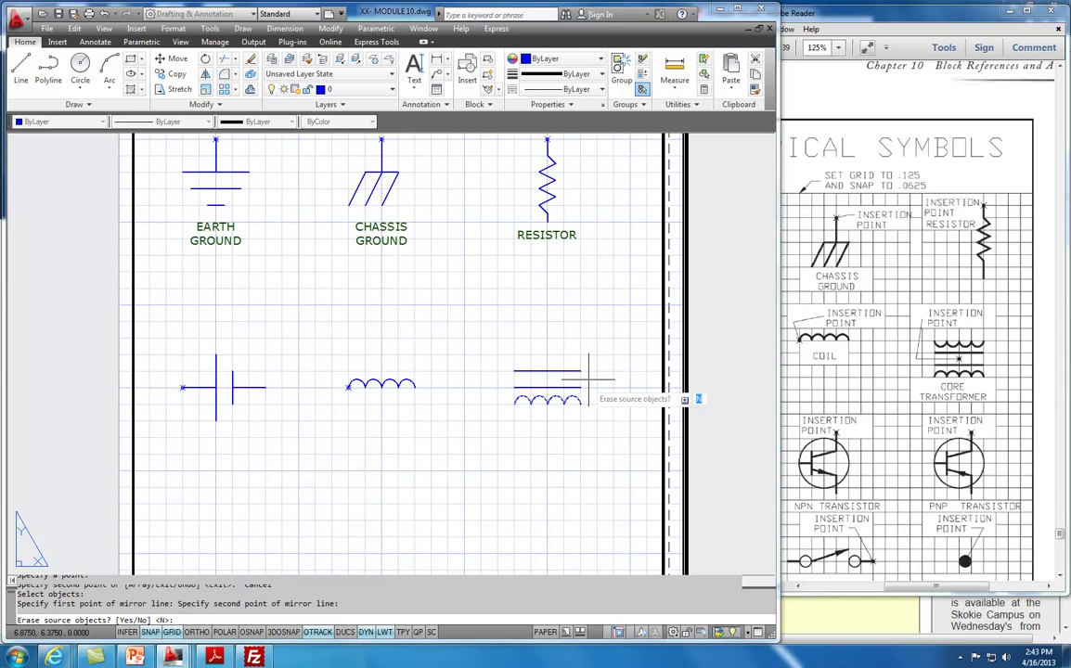
key(Return)
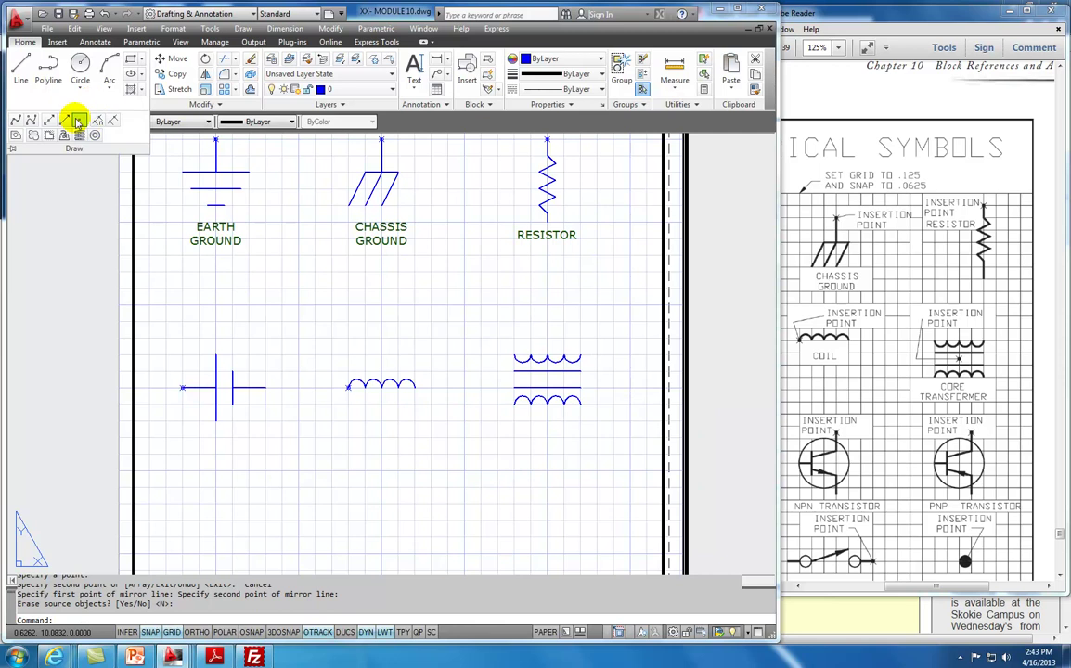
Place a point at the transformer's centre as its insertion point
click(79, 121)
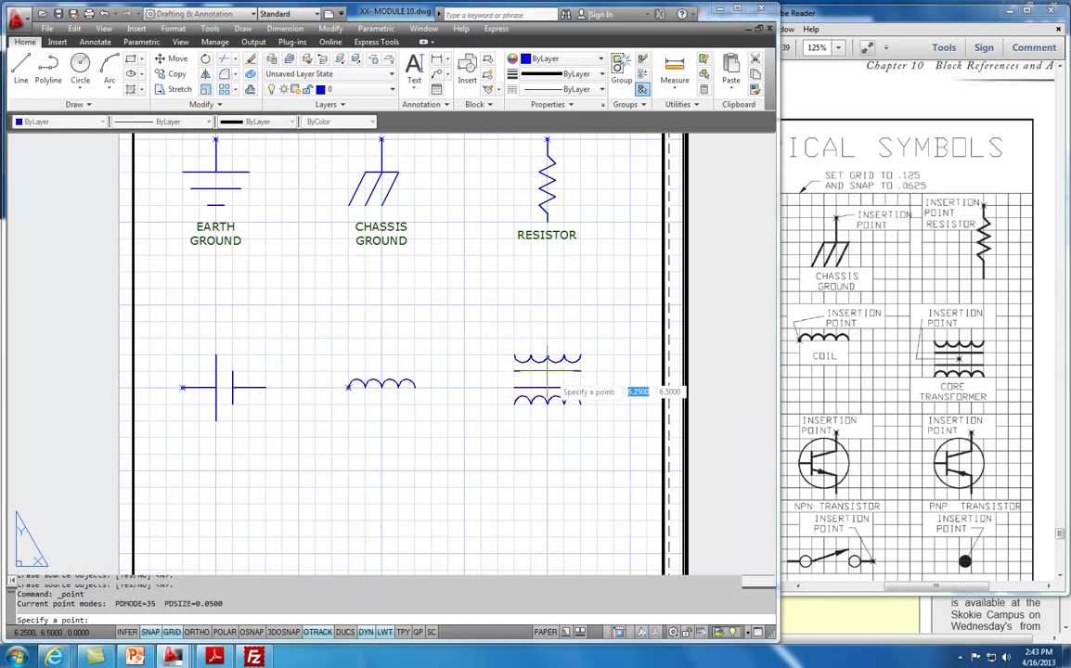
click(548, 380)
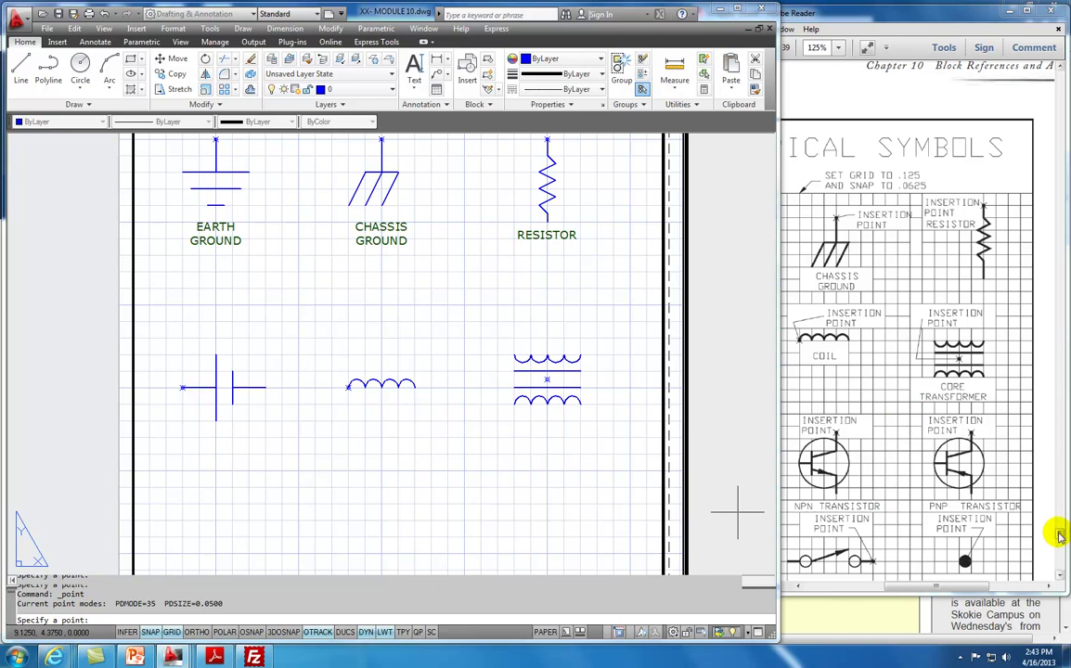
drag(1060, 534, 1054, 540)
Check the PDF reference and pan the drawing to the lower part of the sheet
drag(952, 587, 918, 581)
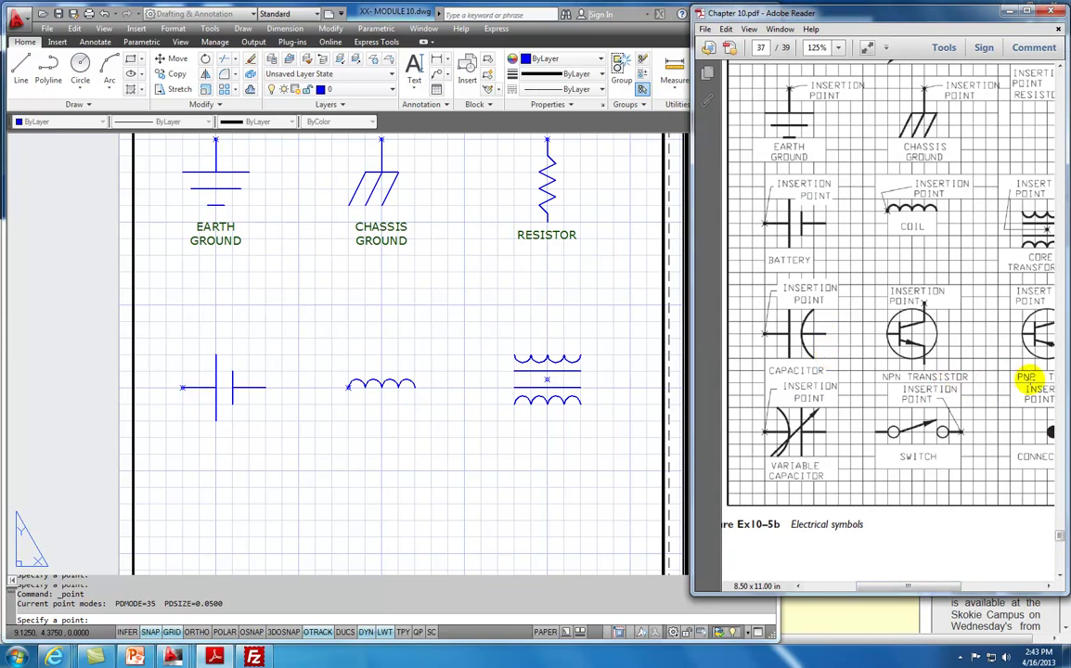
drag(905, 588, 916, 586)
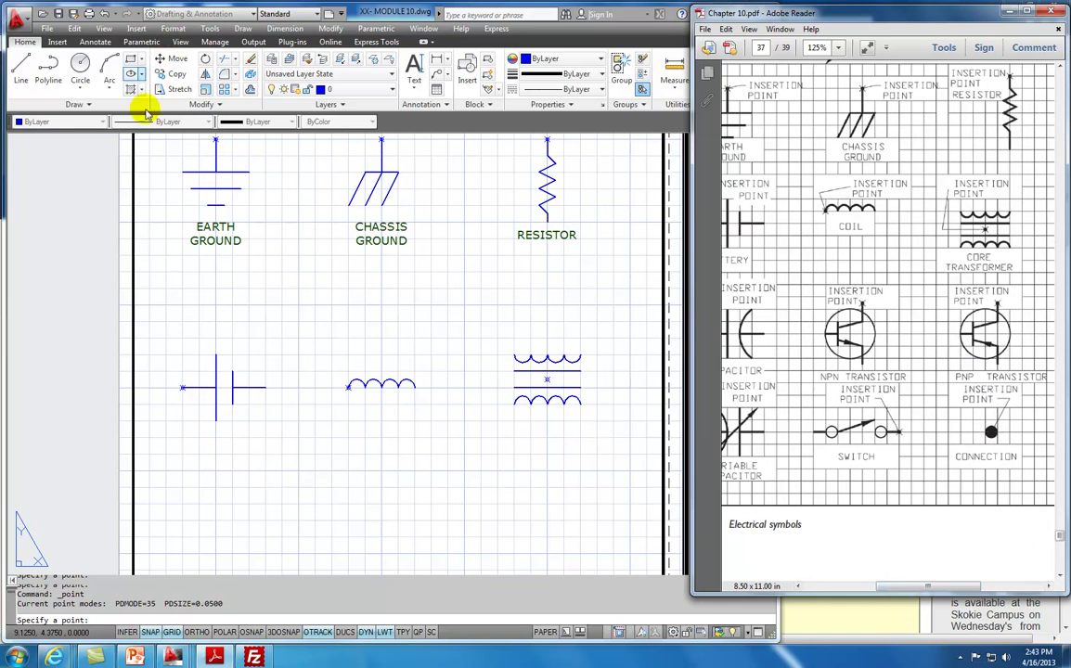
click(150, 20)
scroll(91, 376, down, 4)
scroll(91, 376, up, 3)
mouse_move(178, 471)
middle_down()
mouse_move(223, 411)
mouse_move(241, 361)
mouse_move(236, 376)
middle_up()
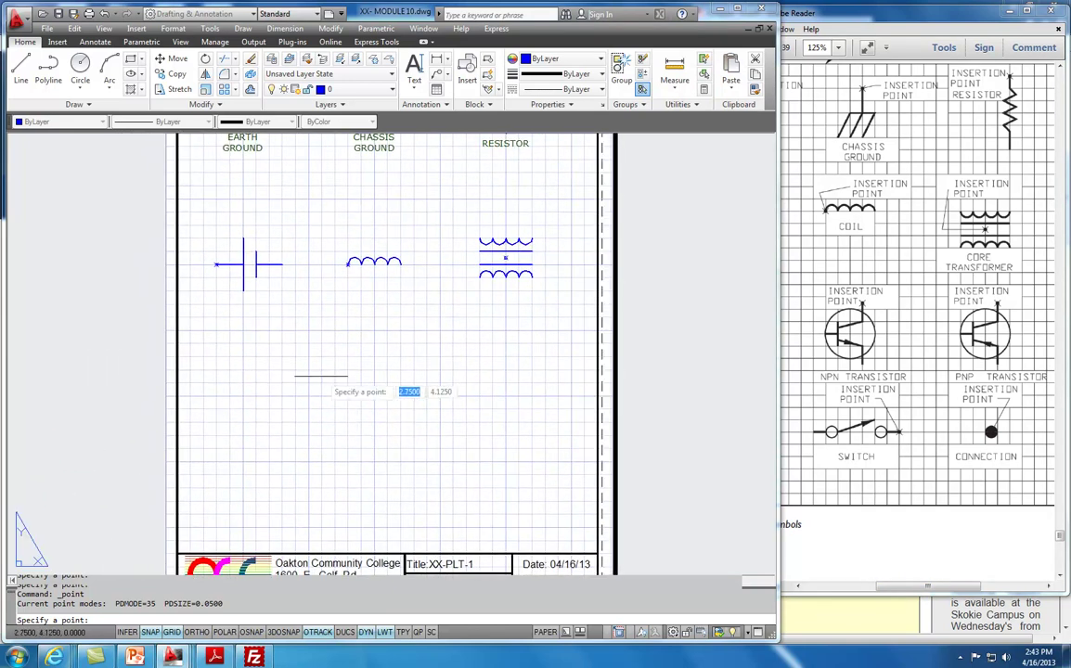
drag(895, 582, 863, 586)
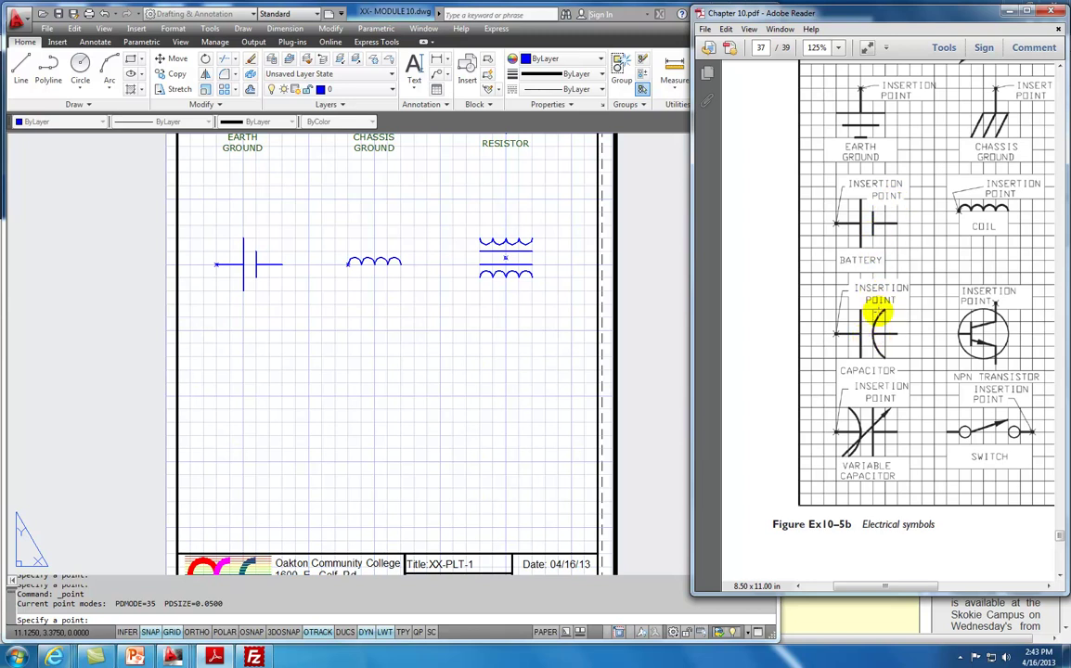
Erase the stray point near the left border and begin selecting the battery to copy
click(173, 74)
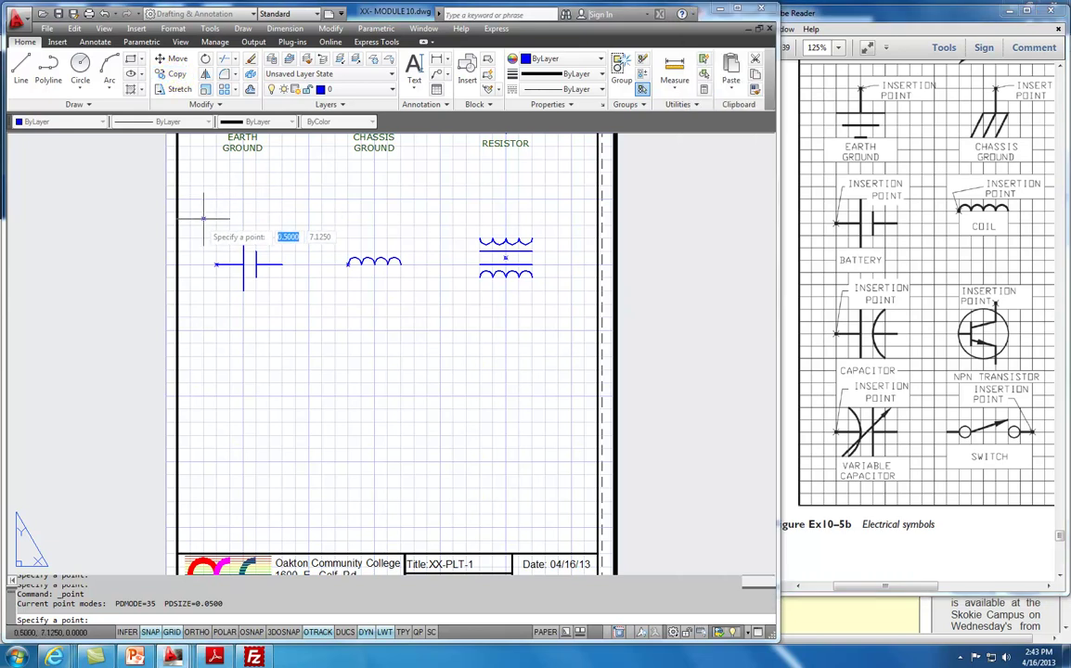
key(Escape)
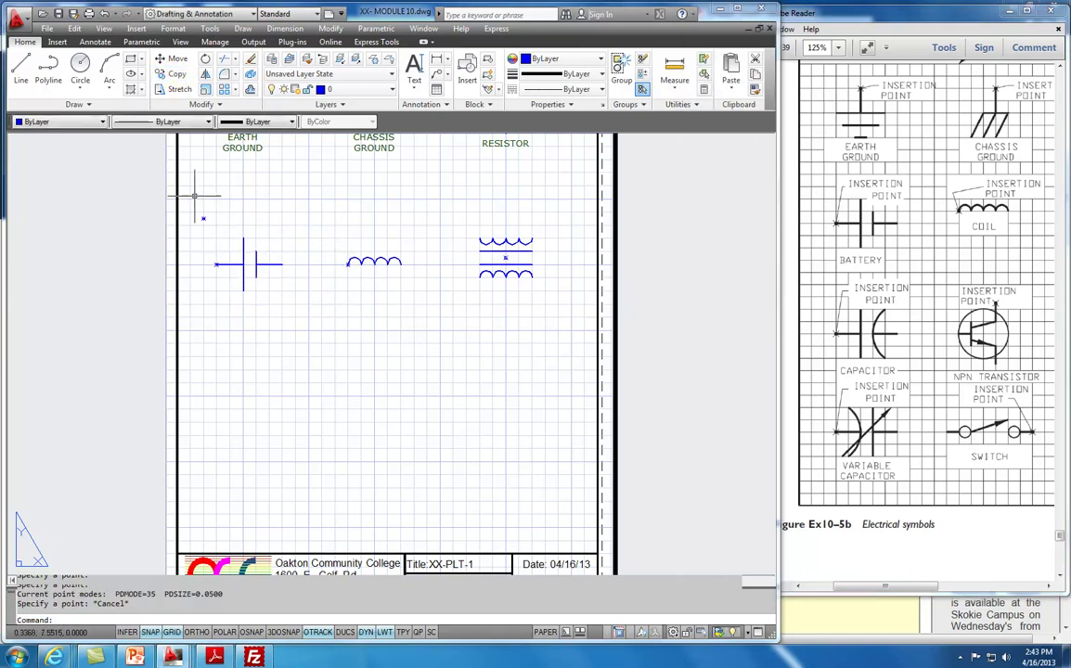
click(203, 218)
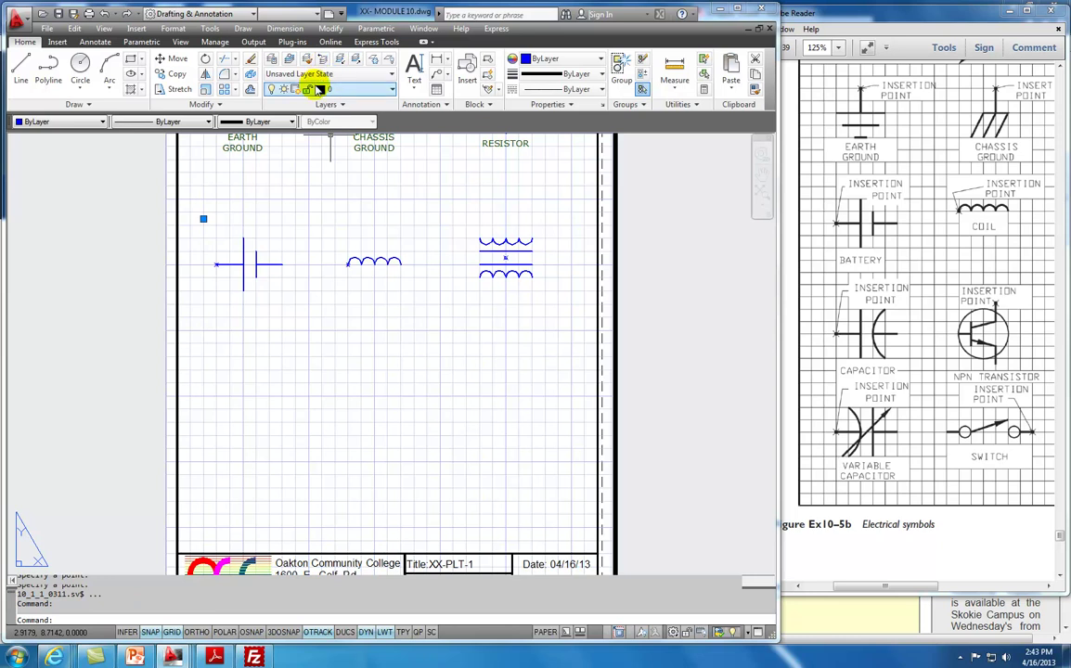
click(251, 59)
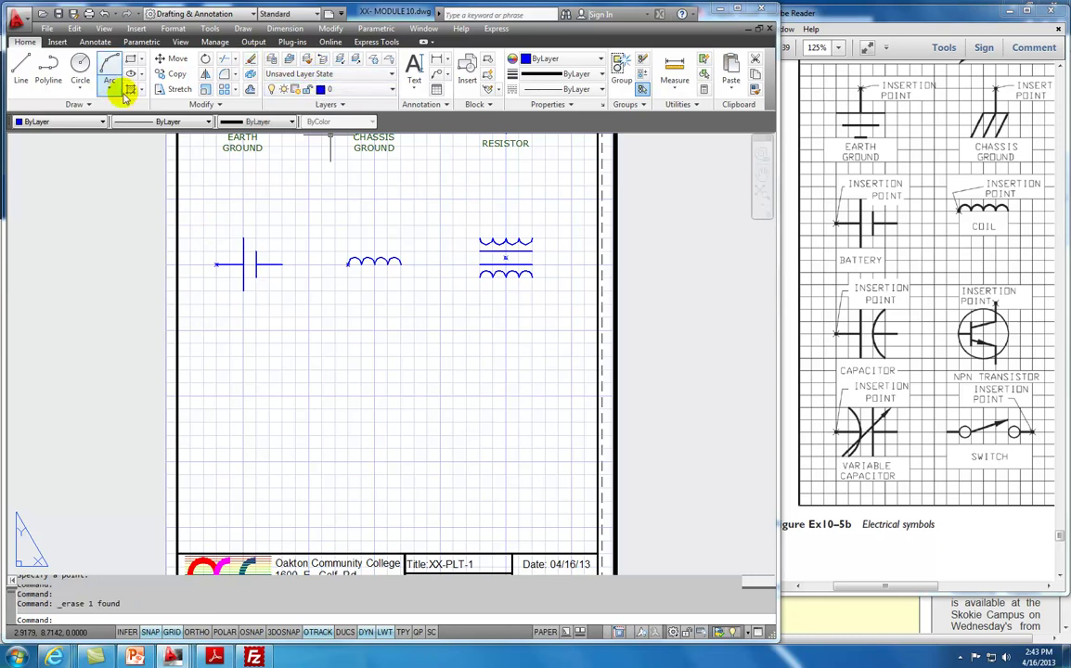
click(175, 73)
click(194, 226)
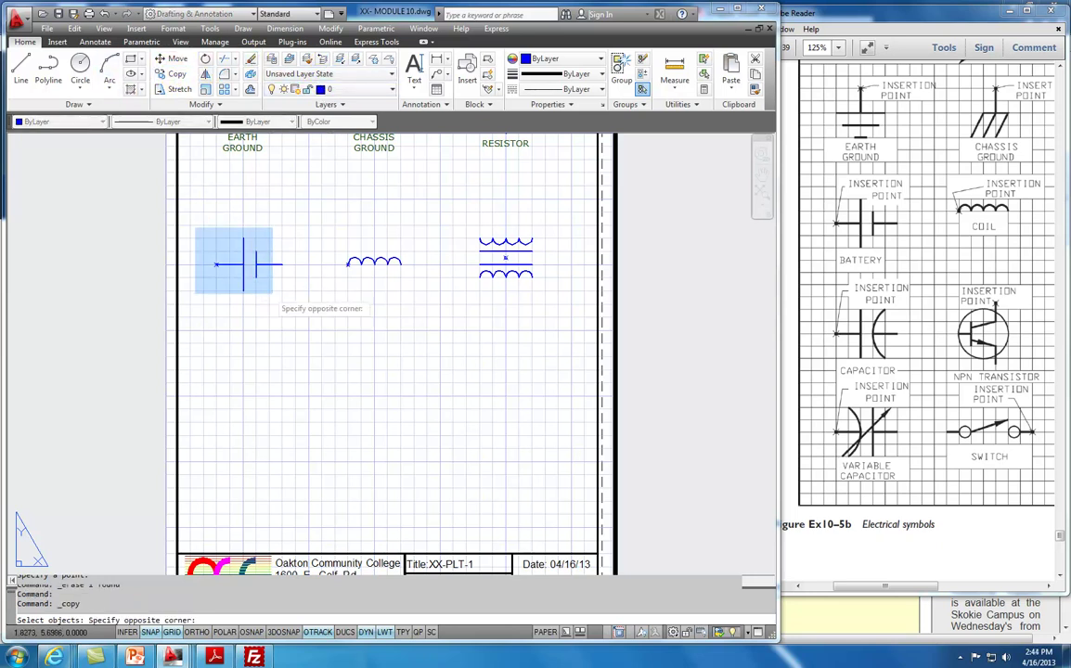
Place a copy of the battery symbol lower on the sheet
click(301, 306)
key(Return)
click(214, 265)
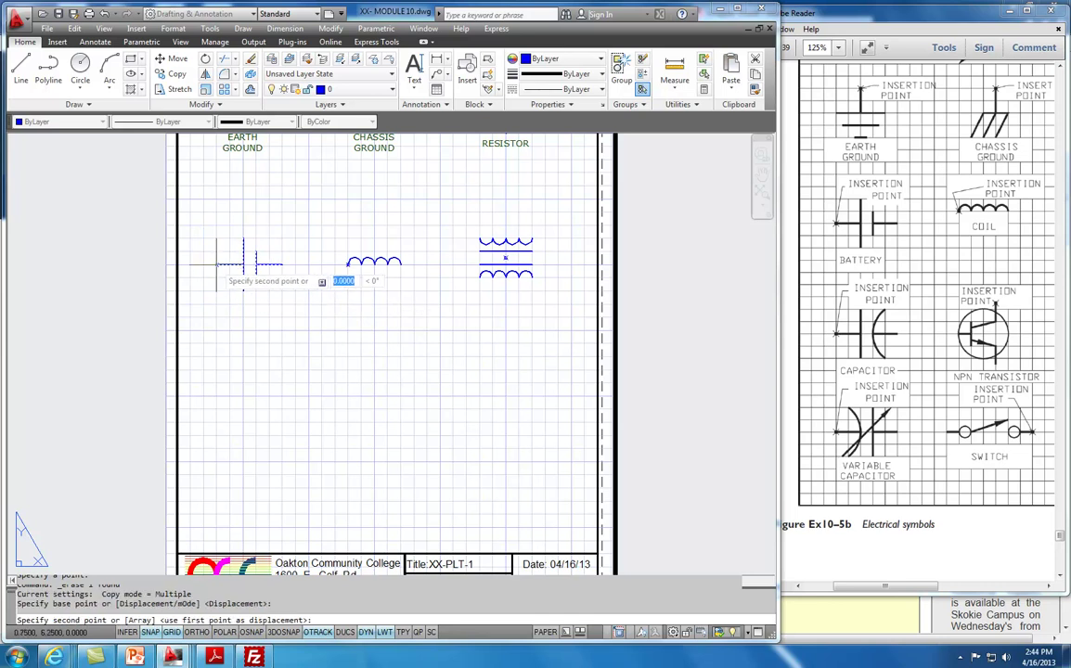
click(216, 389)
key(Escape)
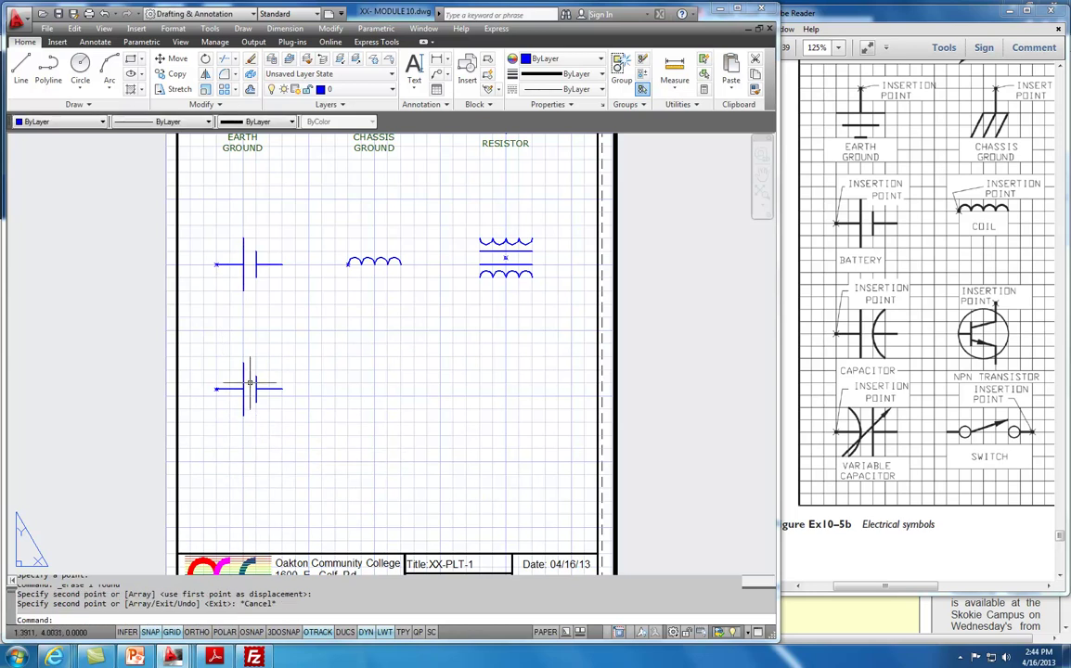
Make the copy a capacitor by adding a curved arc plate and deleting the straight right plate
scroll(251, 383, up, 2)
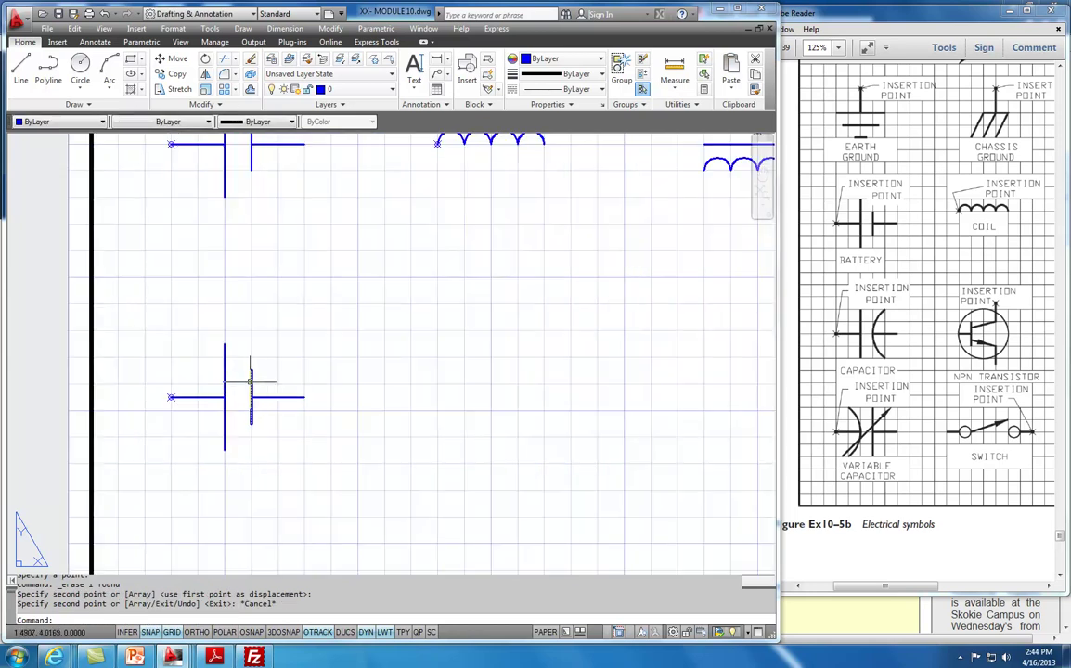
click(110, 67)
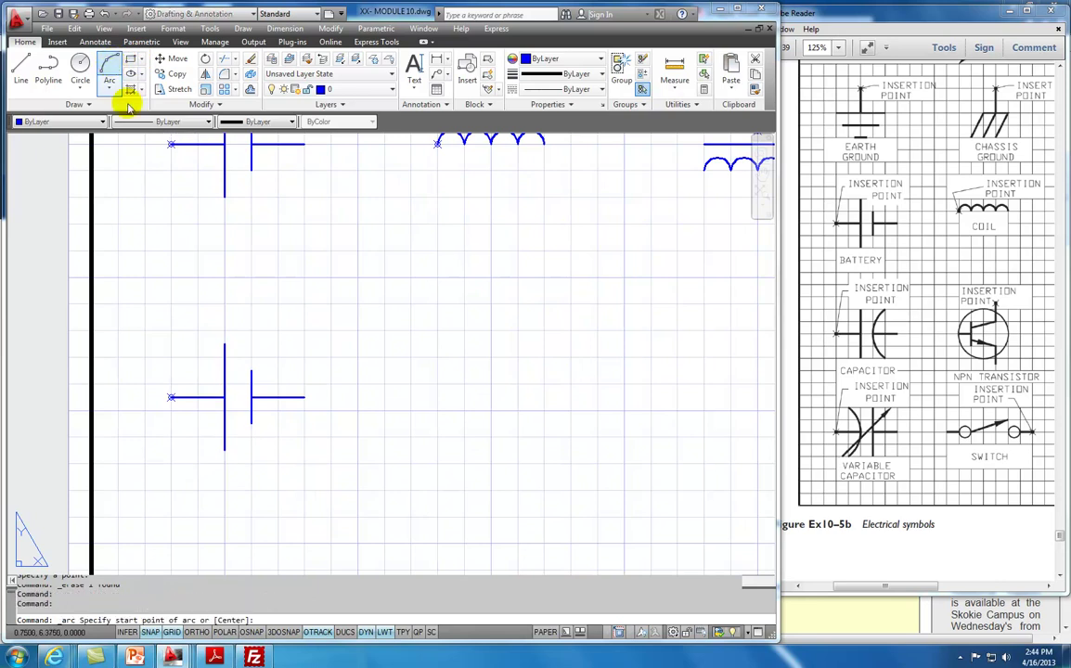
click(277, 345)
click(252, 381)
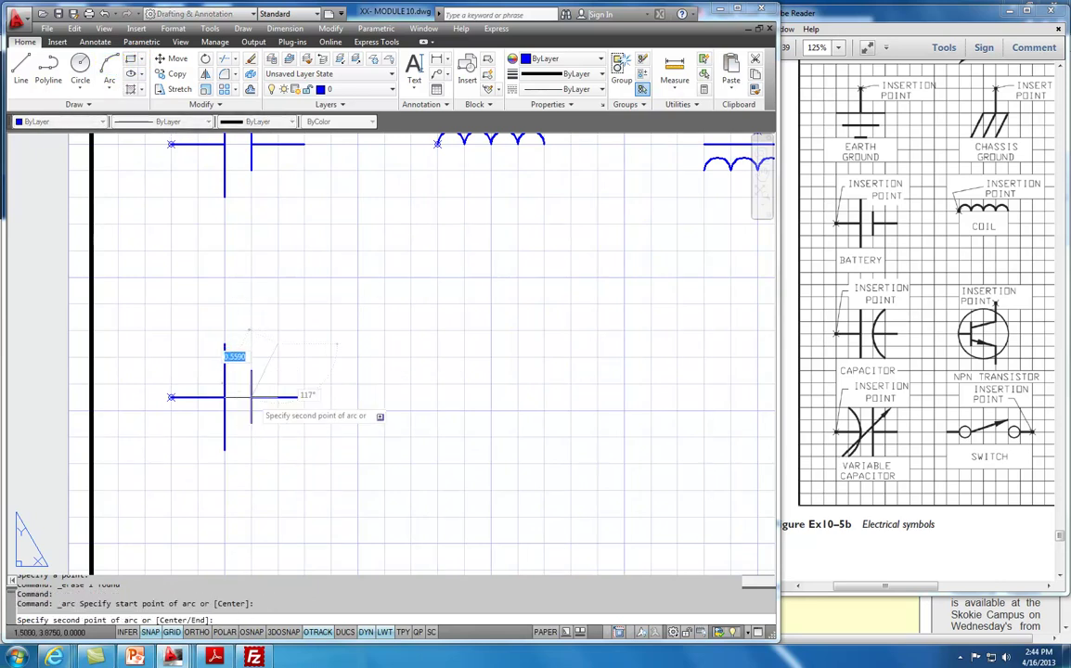
click(273, 451)
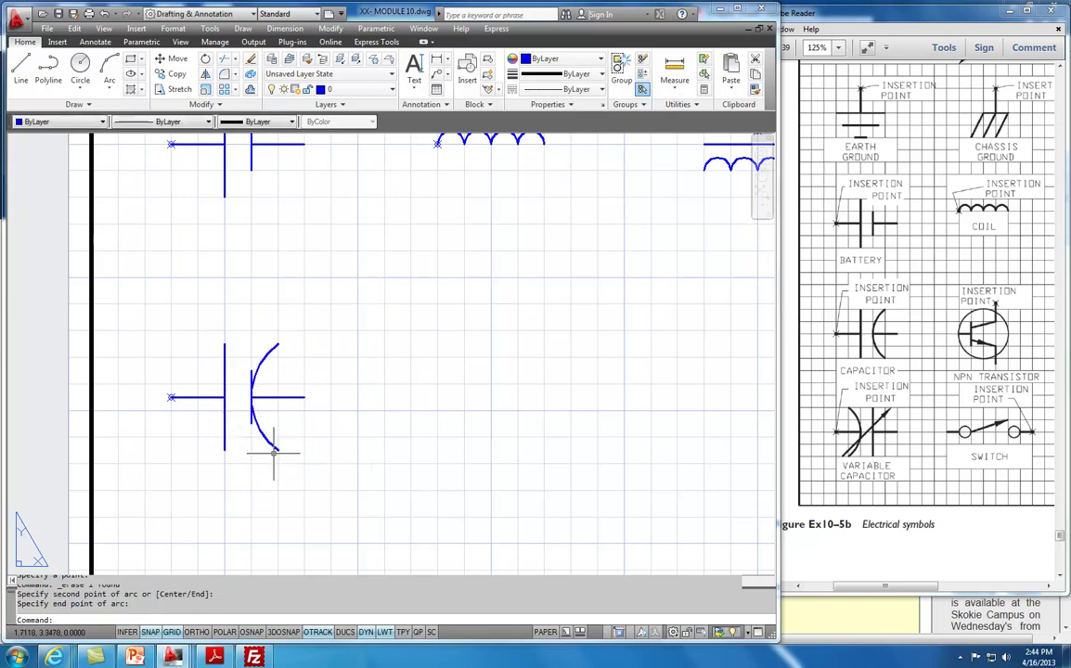
key(Escape)
click(250, 373)
key(Delete)
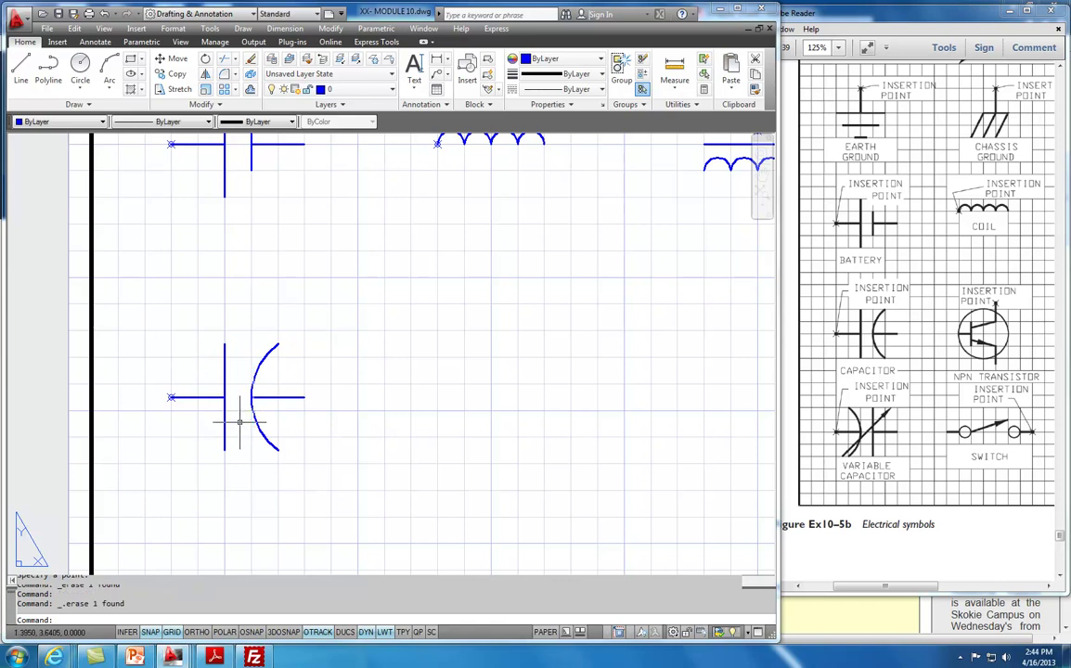
Move the capacitor slightly lower and pan so all symbols are visible
click(175, 57)
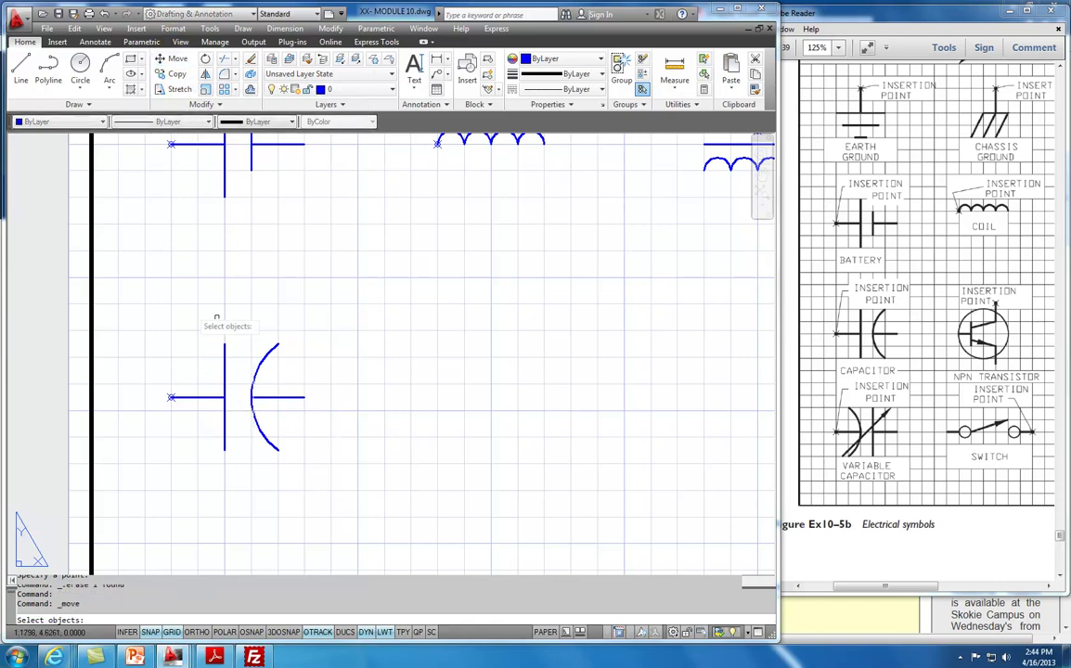
click(319, 283)
click(133, 430)
key(Return)
click(305, 397)
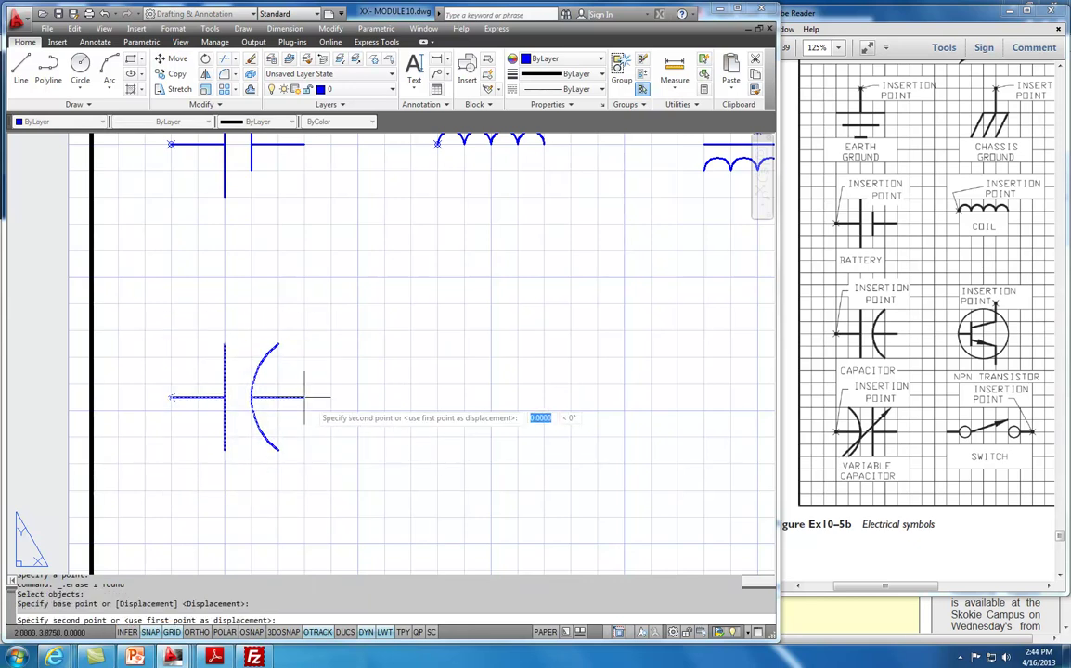
click(305, 409)
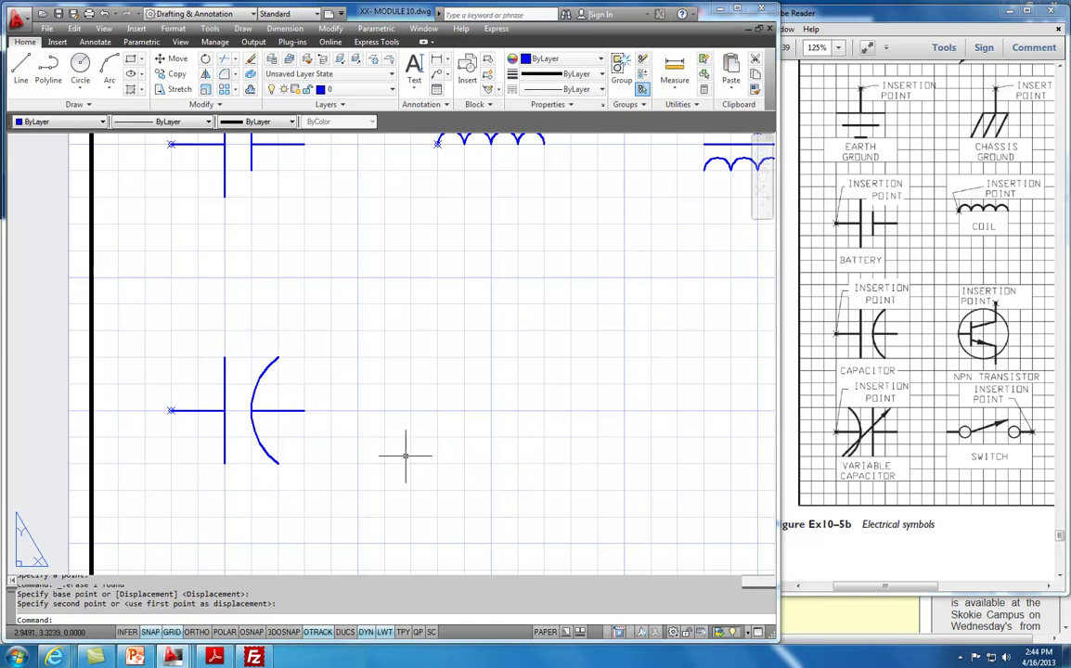
scroll(473, 436, down, 3)
mouse_move(478, 433)
middle_down()
mouse_move(387, 432)
mouse_move(329, 401)
middle_up()
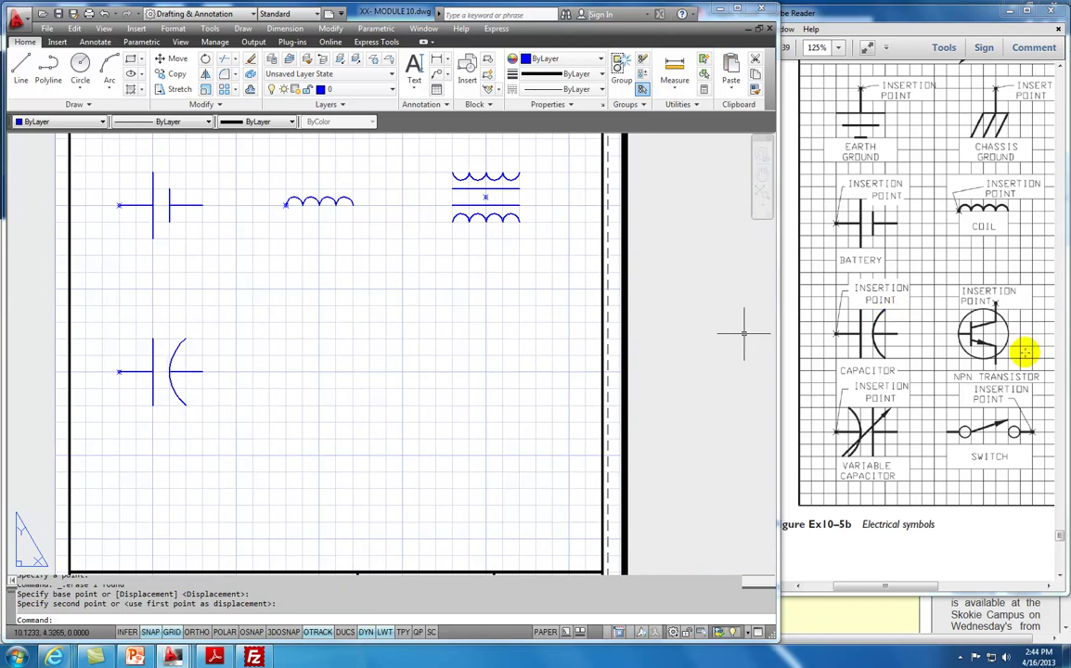
Draw the transistor's circle beside the capacitor
click(80, 67)
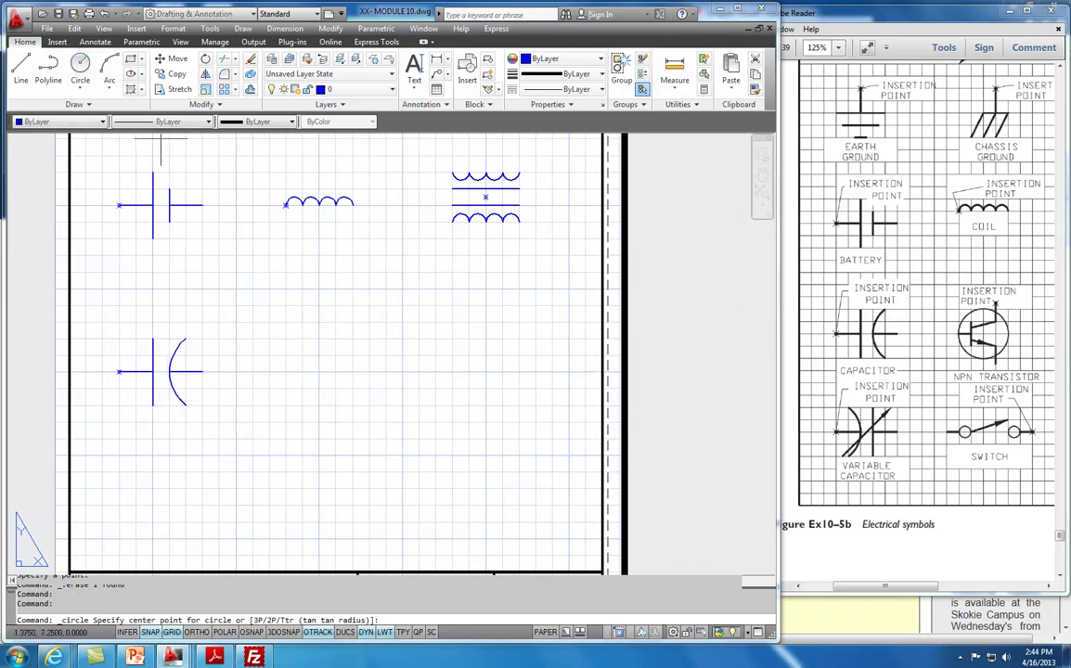
click(318, 373)
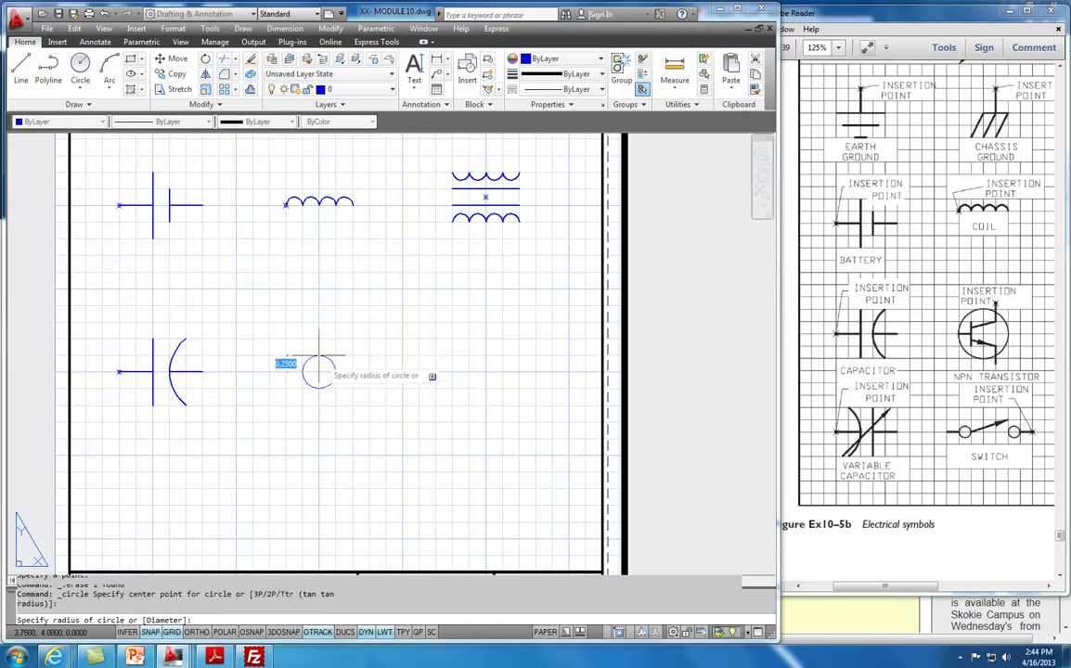
click(319, 340)
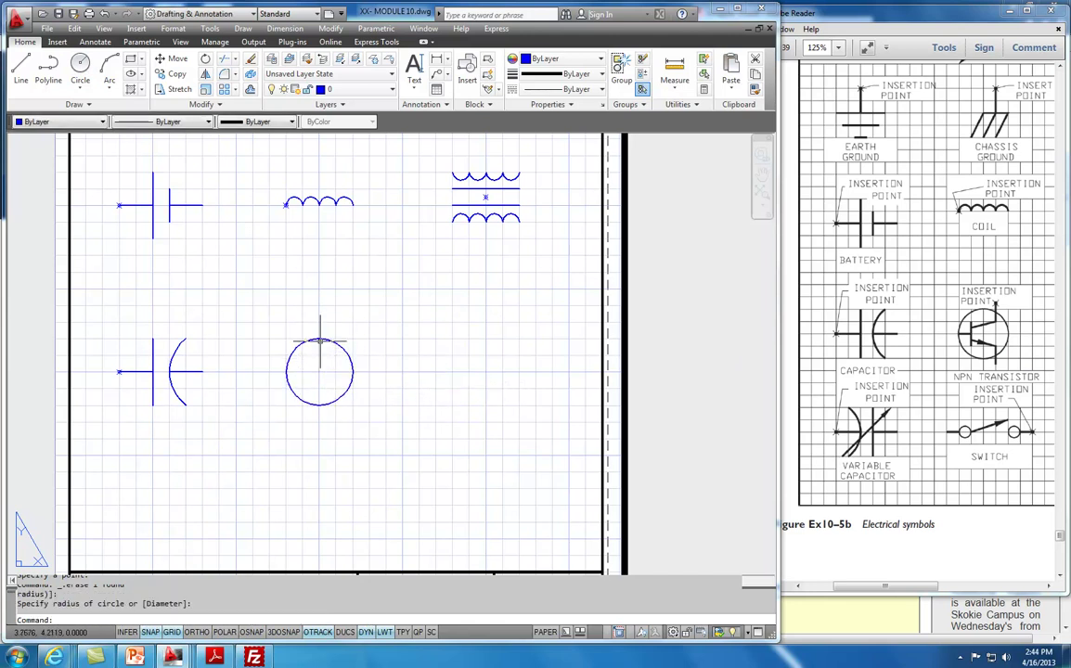
Add the short base lead and the vertical base bar inside the circle
click(20, 63)
click(286, 372)
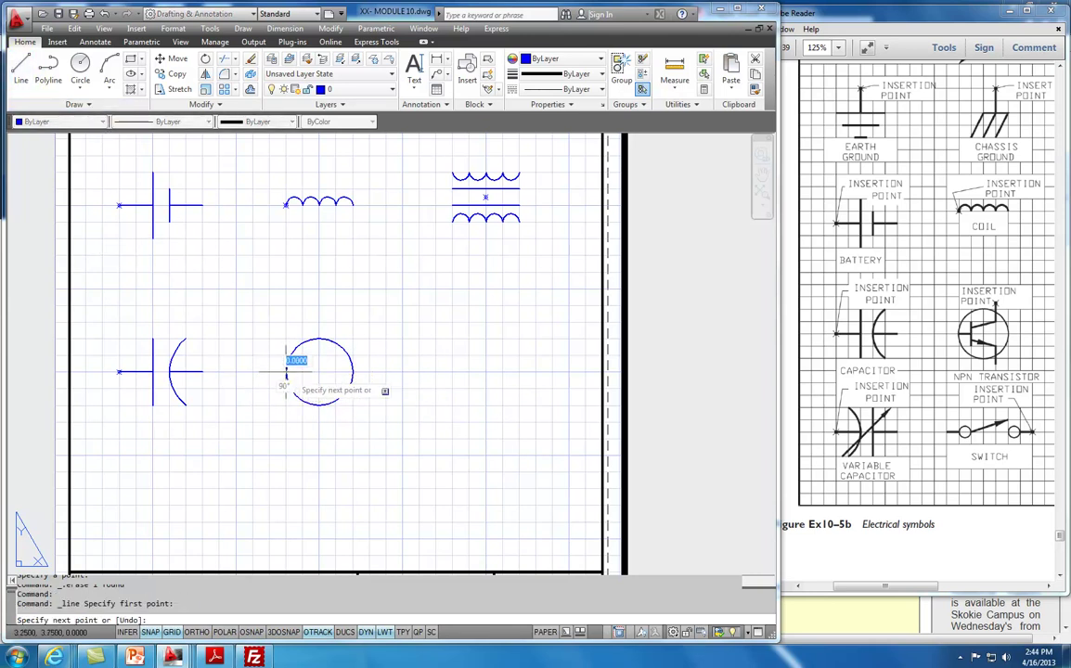
click(303, 374)
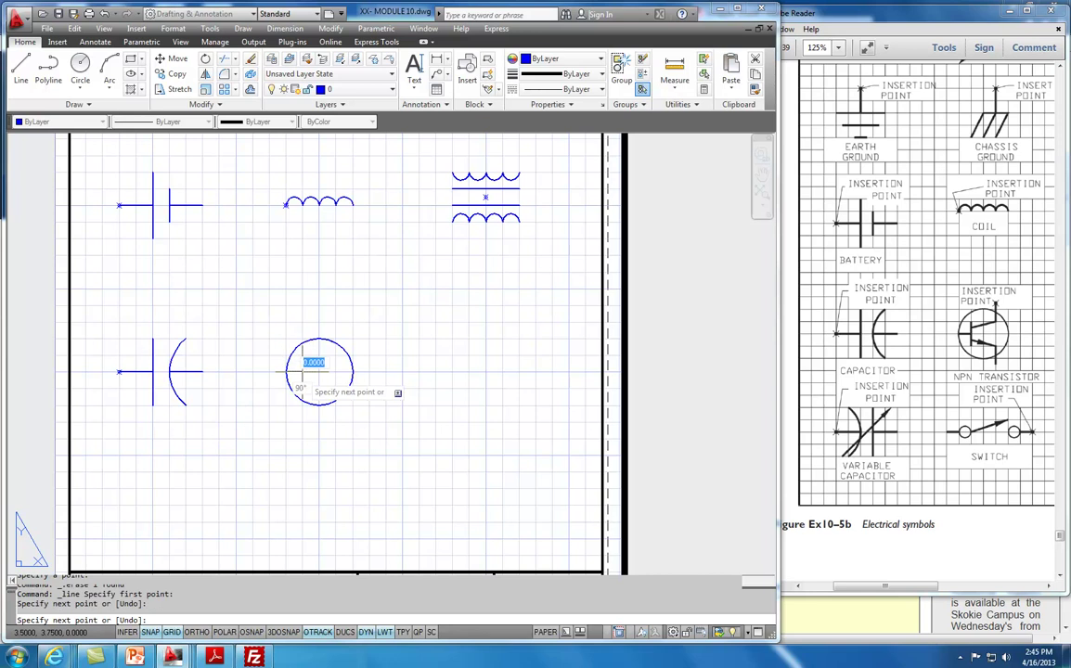
key(Escape)
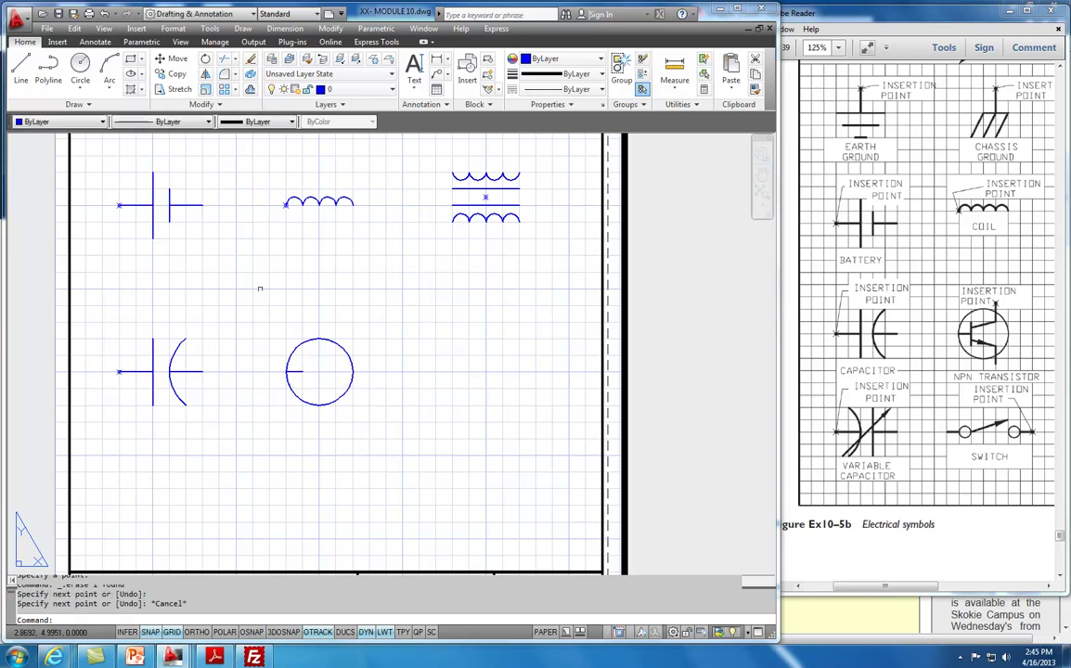
click(20, 64)
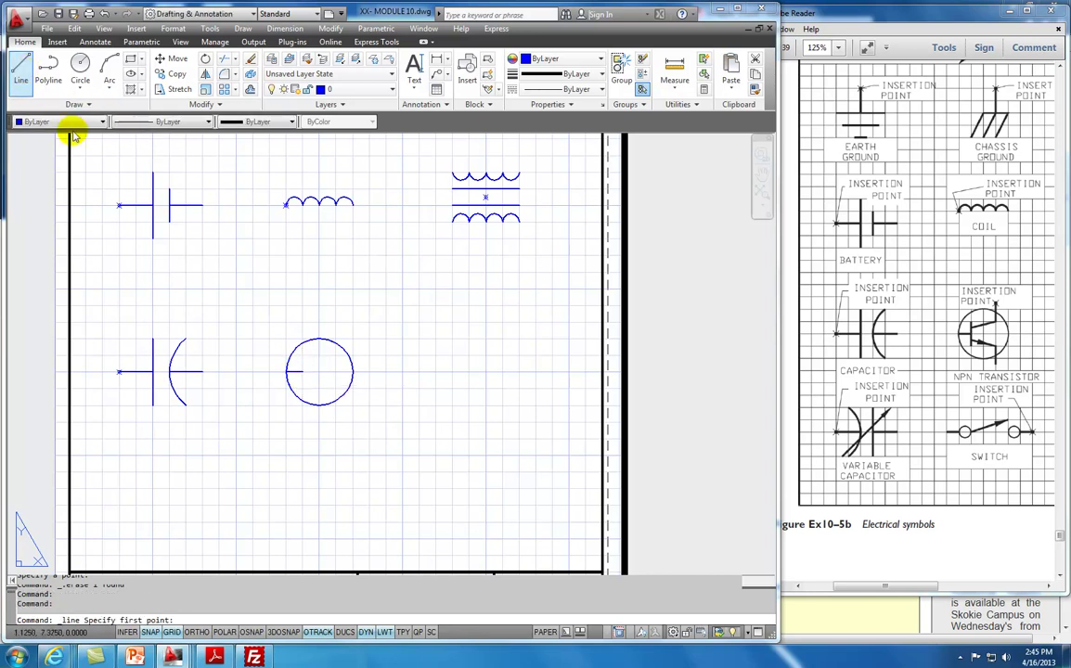
click(301, 356)
click(303, 387)
key(Escape)
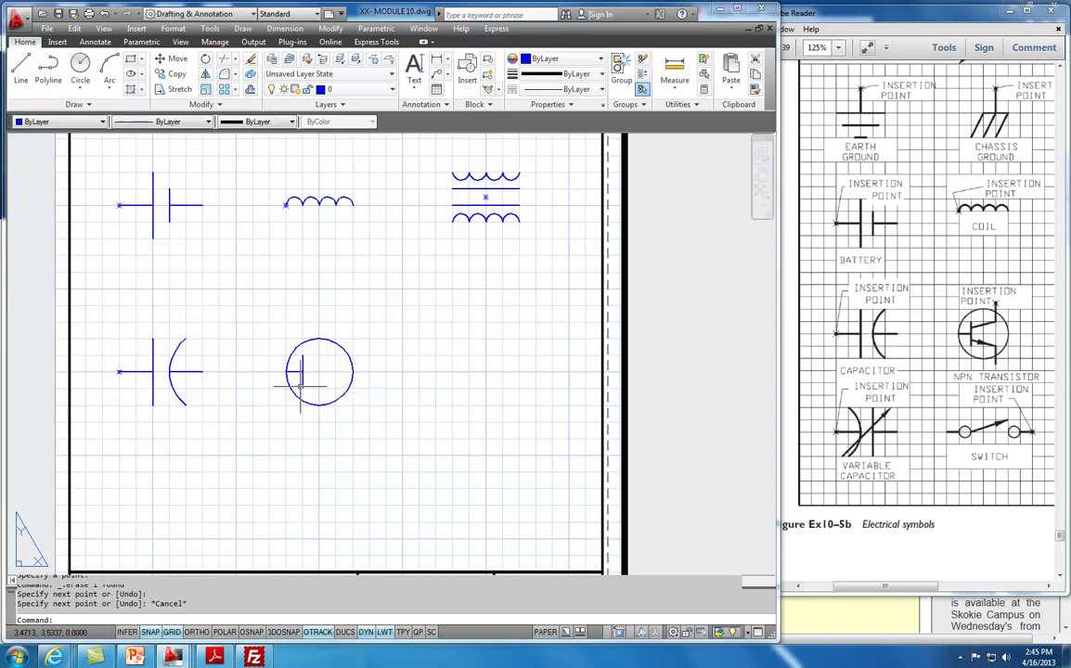
Draw the collector and emitter diagonals from the base bar, each with an outer lead
click(20, 66)
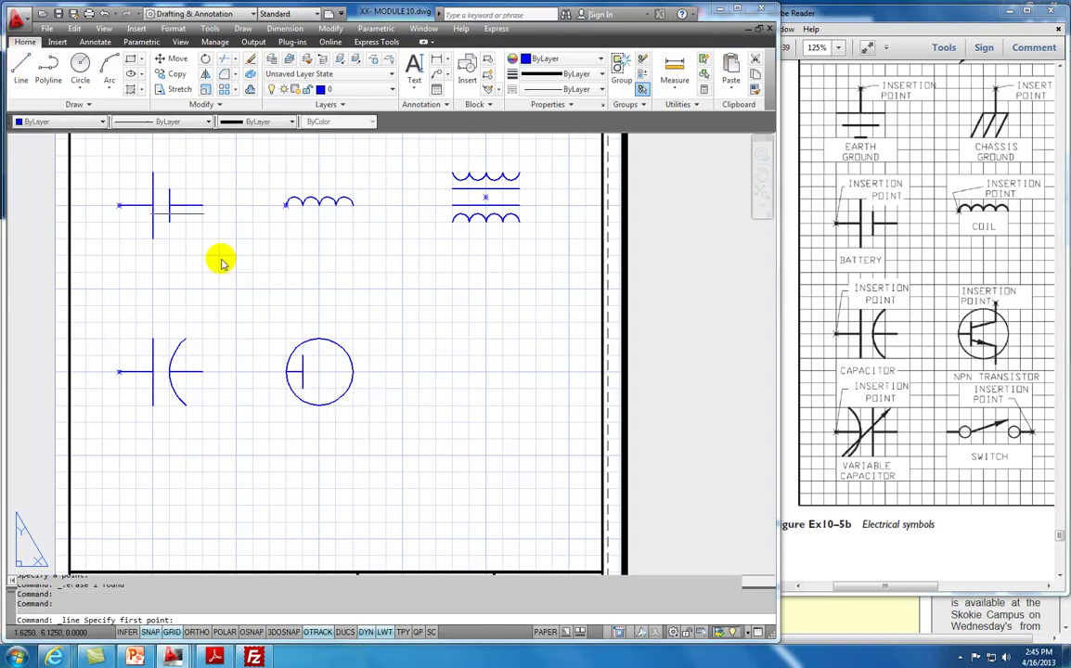
click(302, 369)
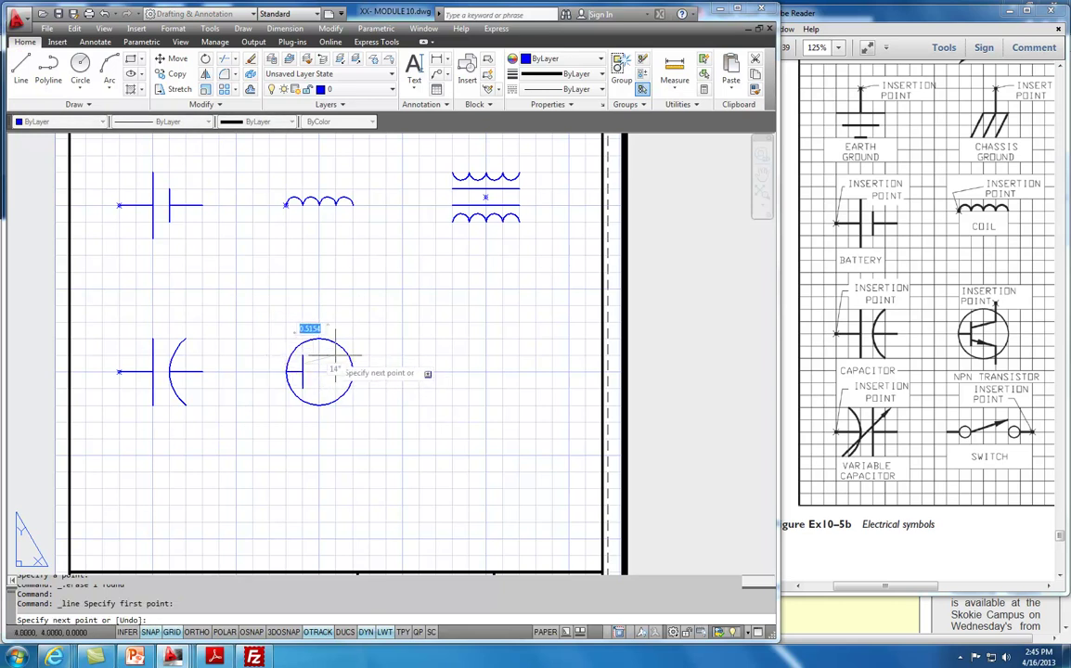
click(334, 356)
click(335, 330)
key(Escape)
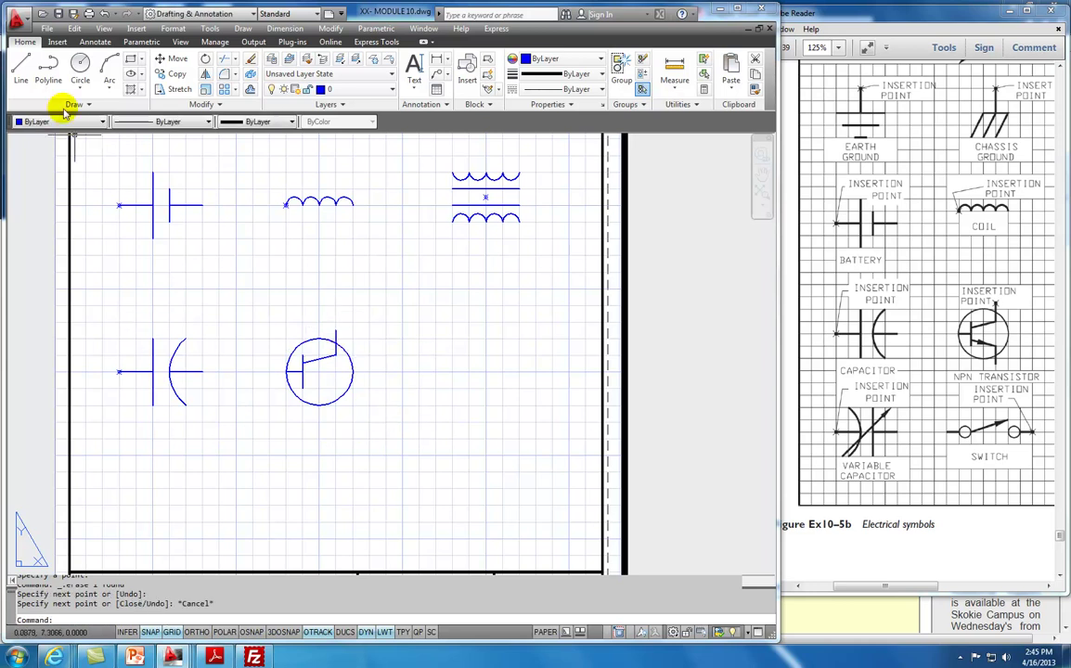
click(20, 65)
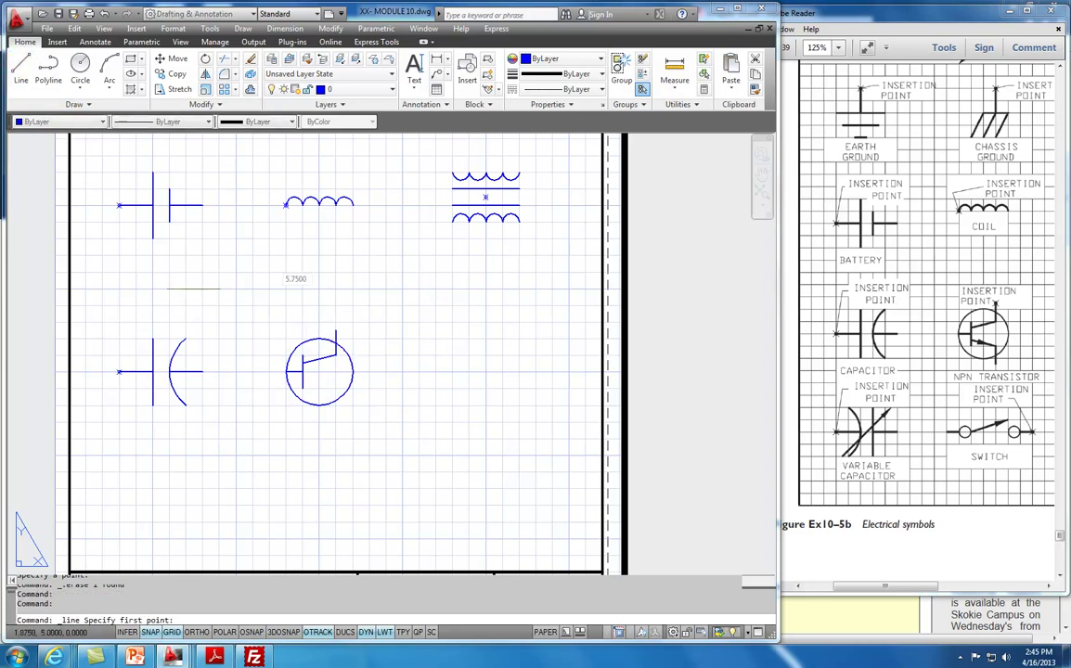
click(302, 381)
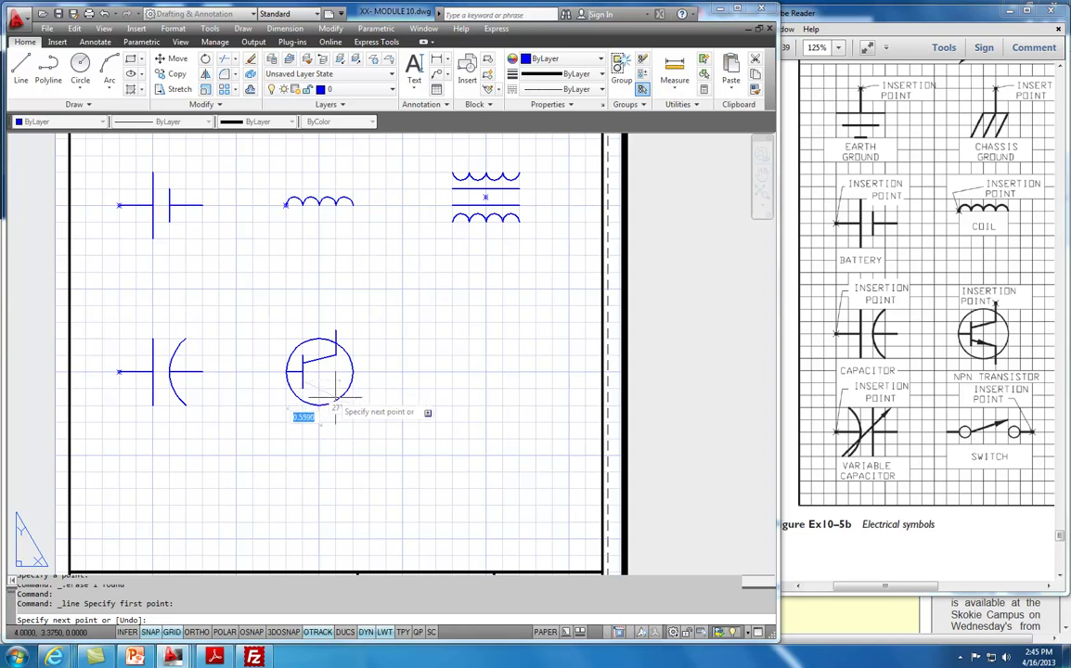
click(336, 399)
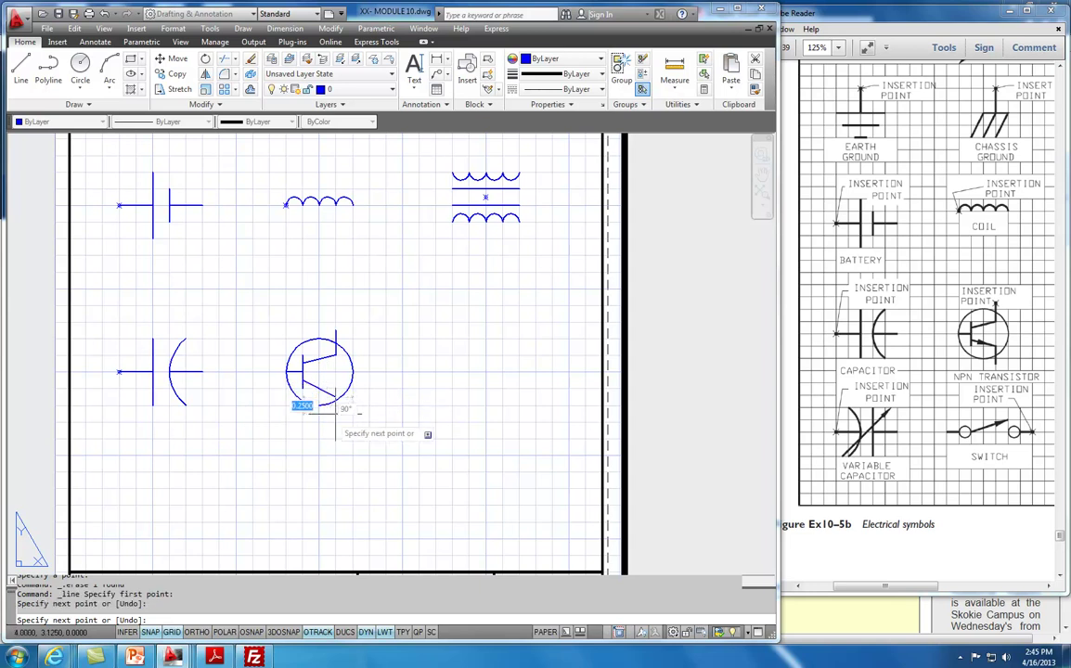
click(336, 409)
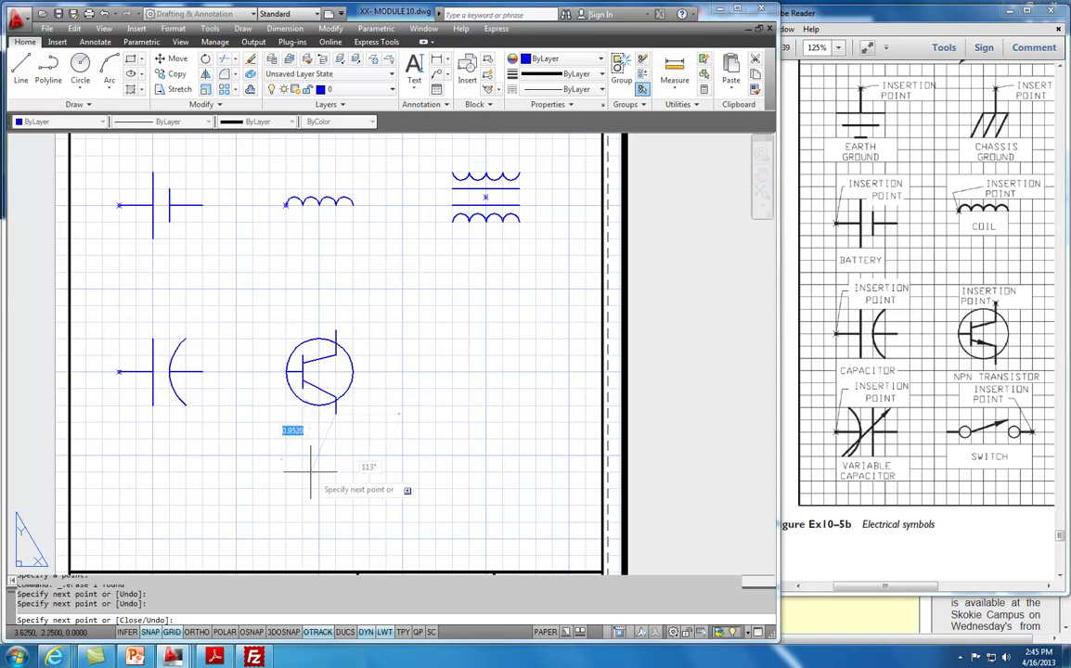
key(Escape)
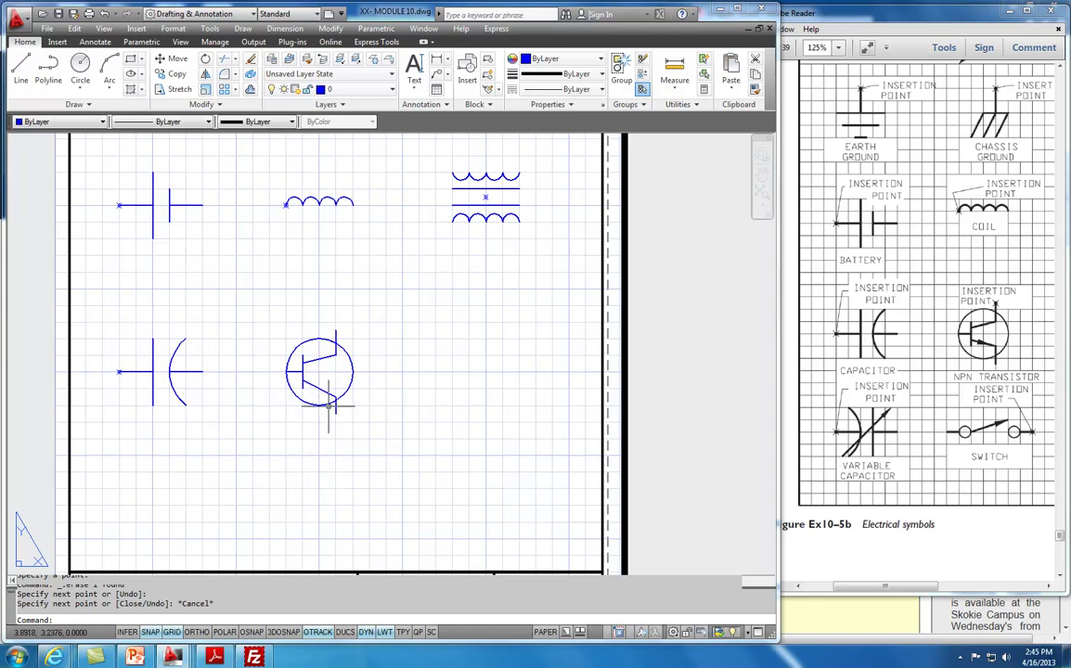
scroll(328, 406, up, 3)
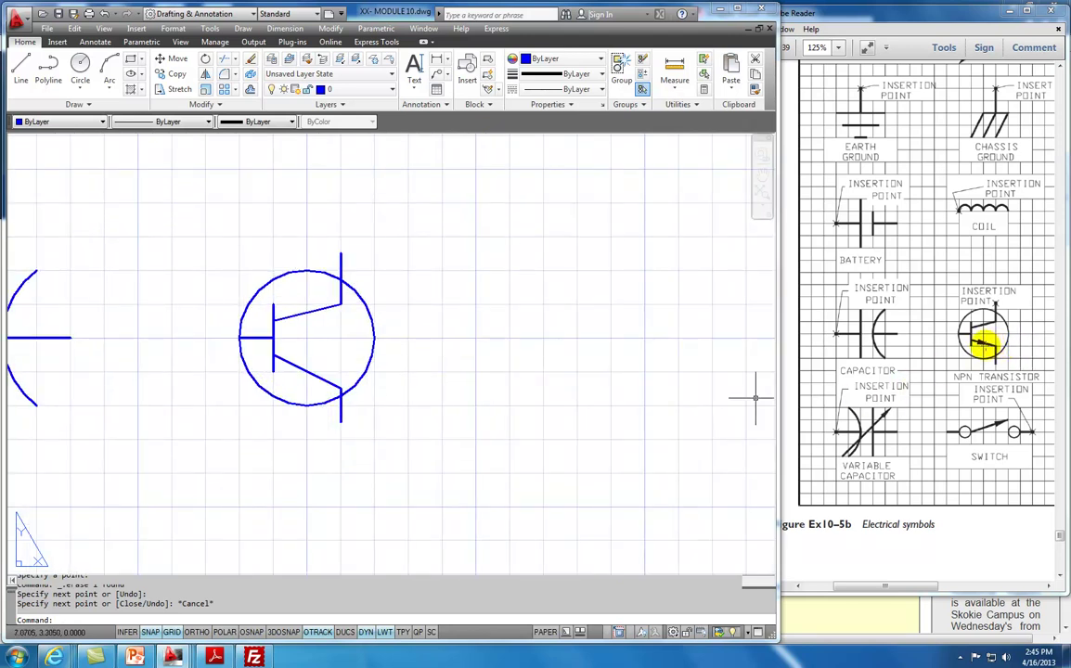
With grid snap off, draw a short stroke near the emitter using a Nearest snap
click(20, 67)
scroll(291, 403, up, 3)
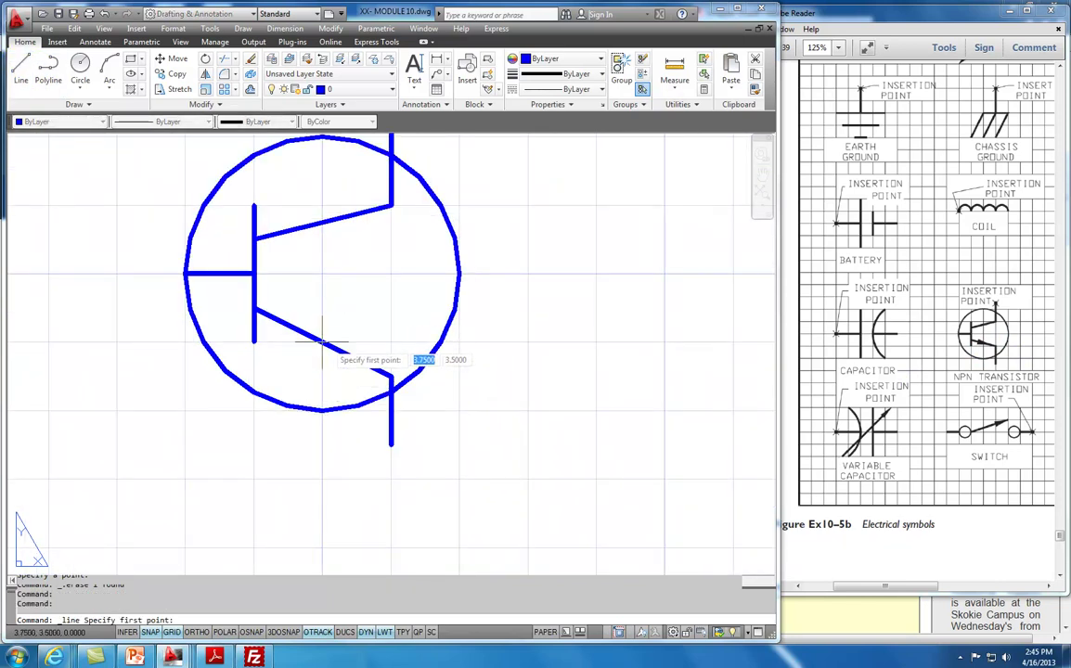
click(149, 632)
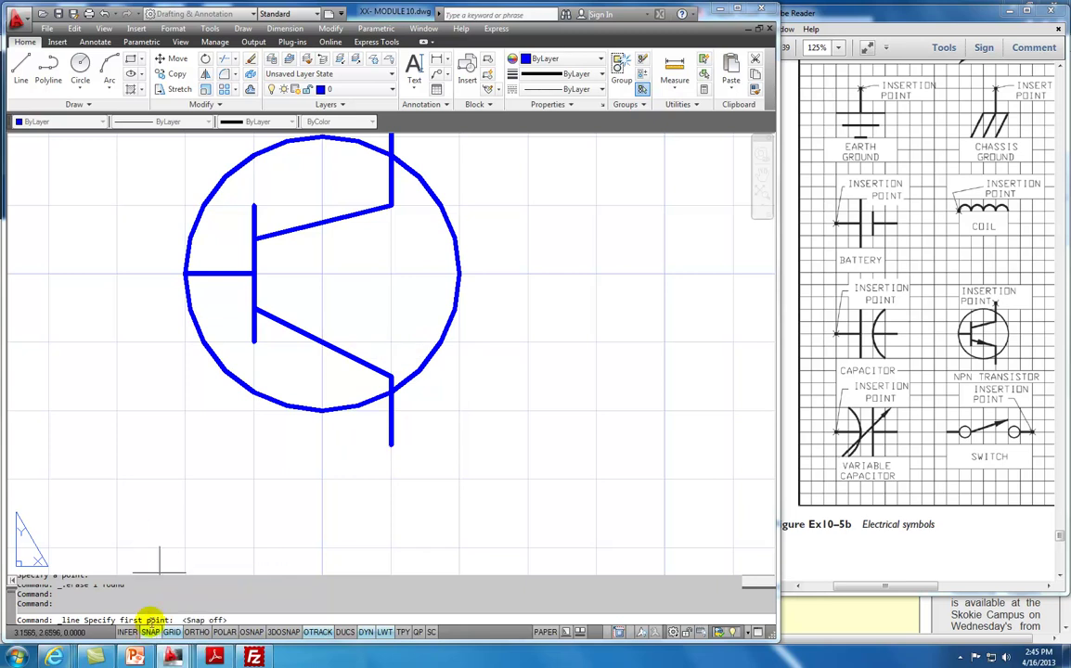
click(334, 327)
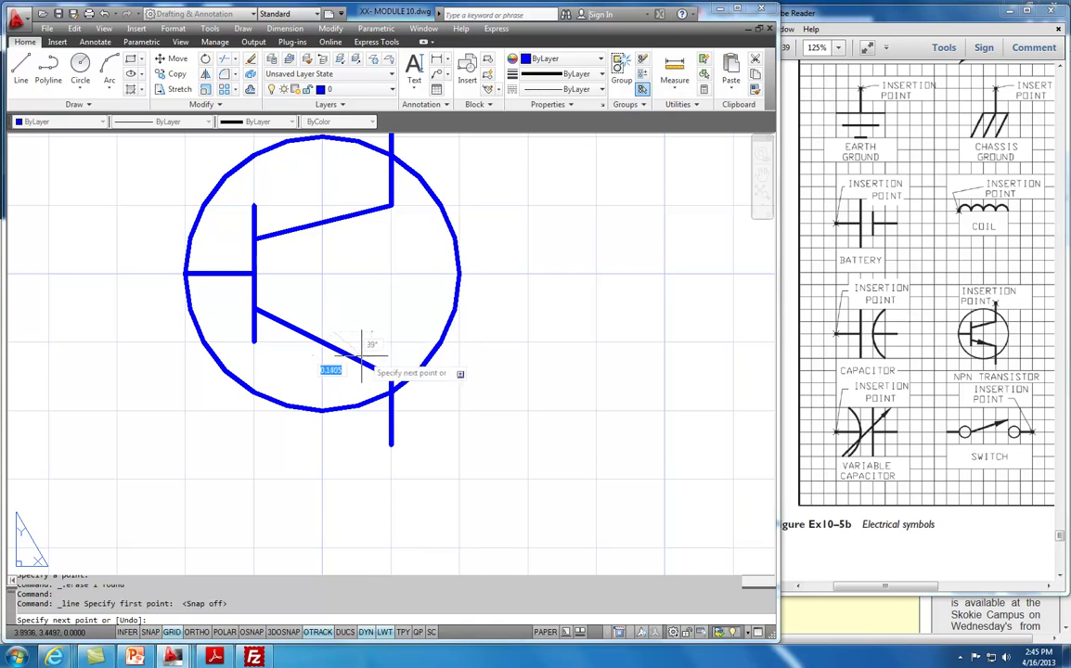
key(F8)
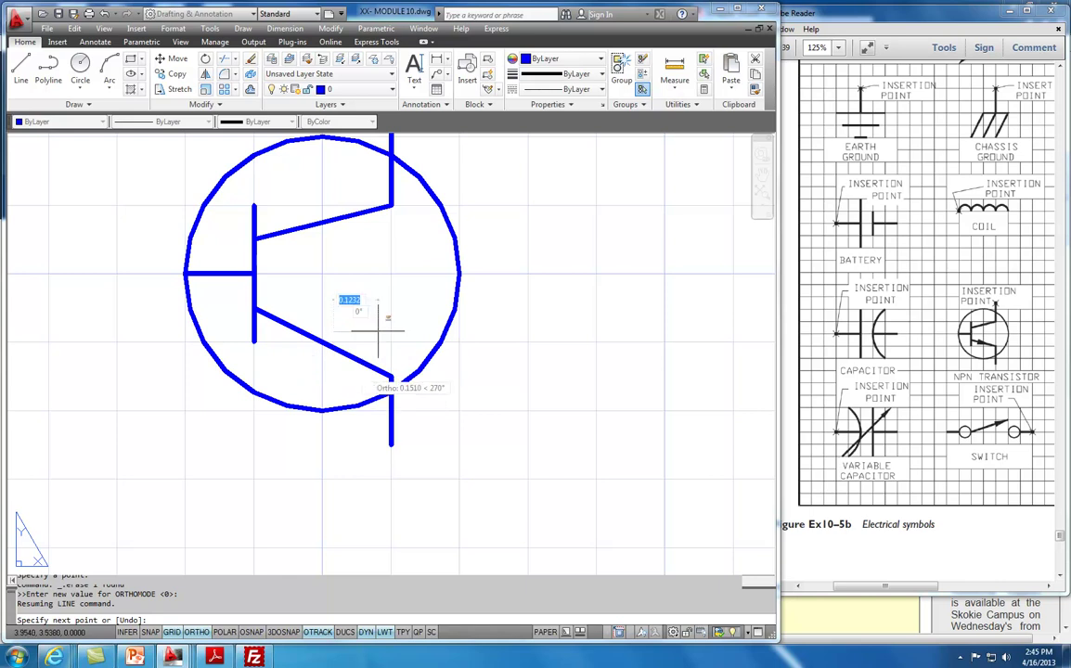
shift+right_click(383, 345)
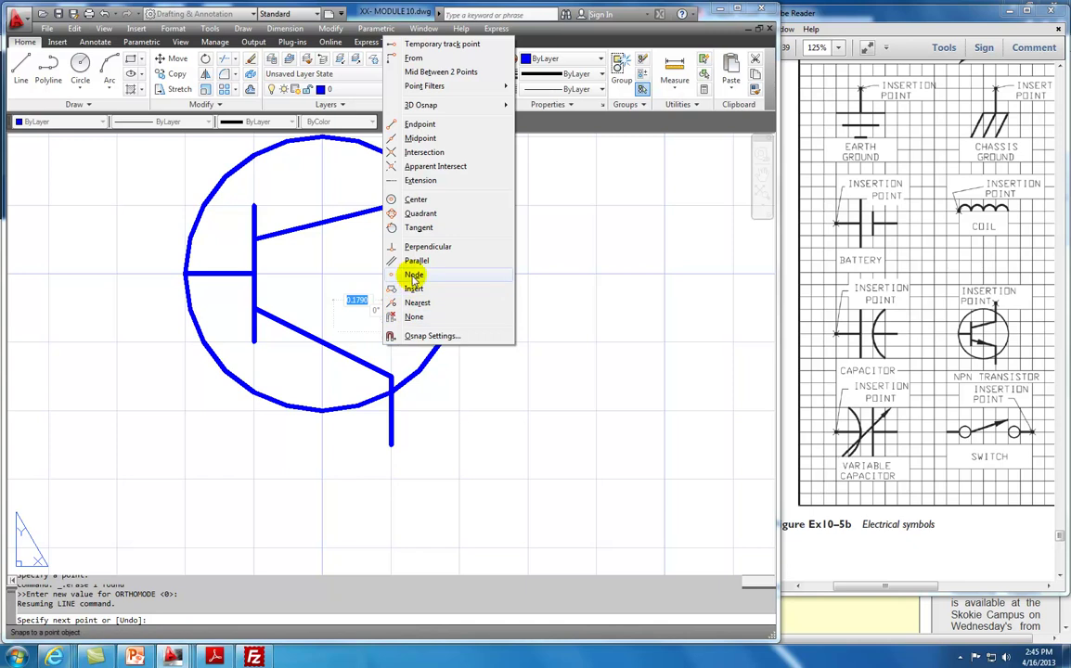
click(413, 302)
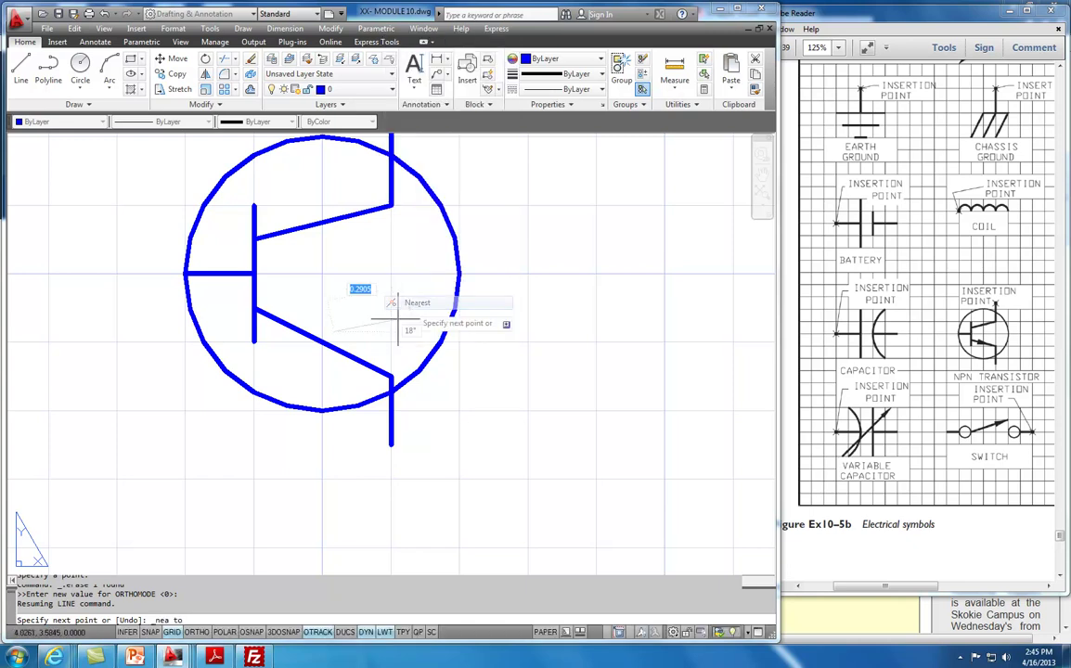
click(365, 362)
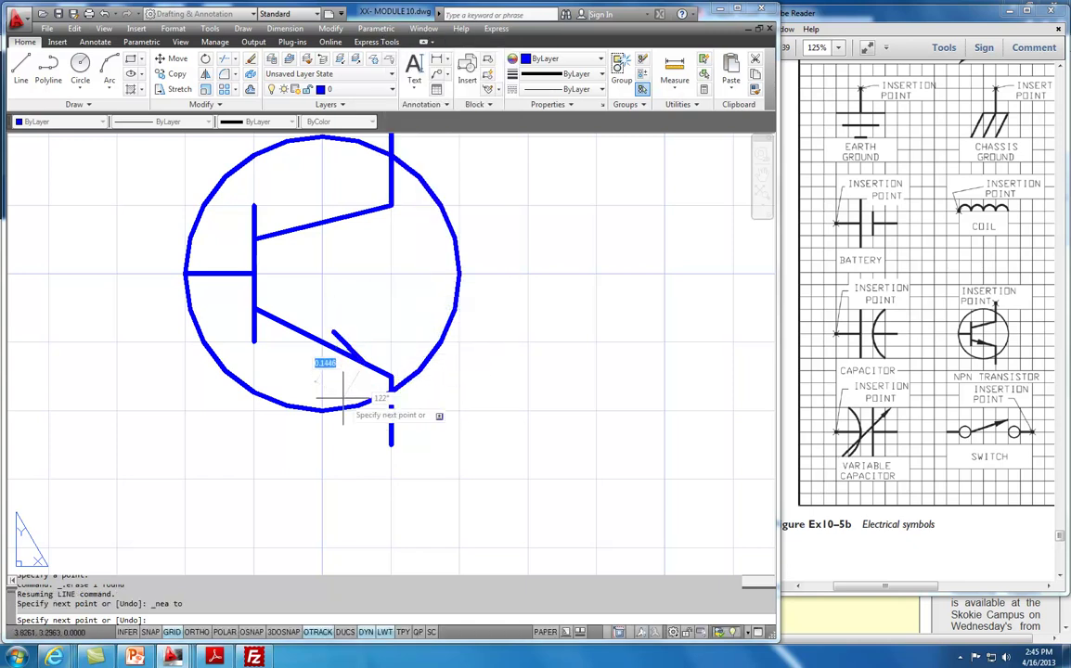
key(Escape)
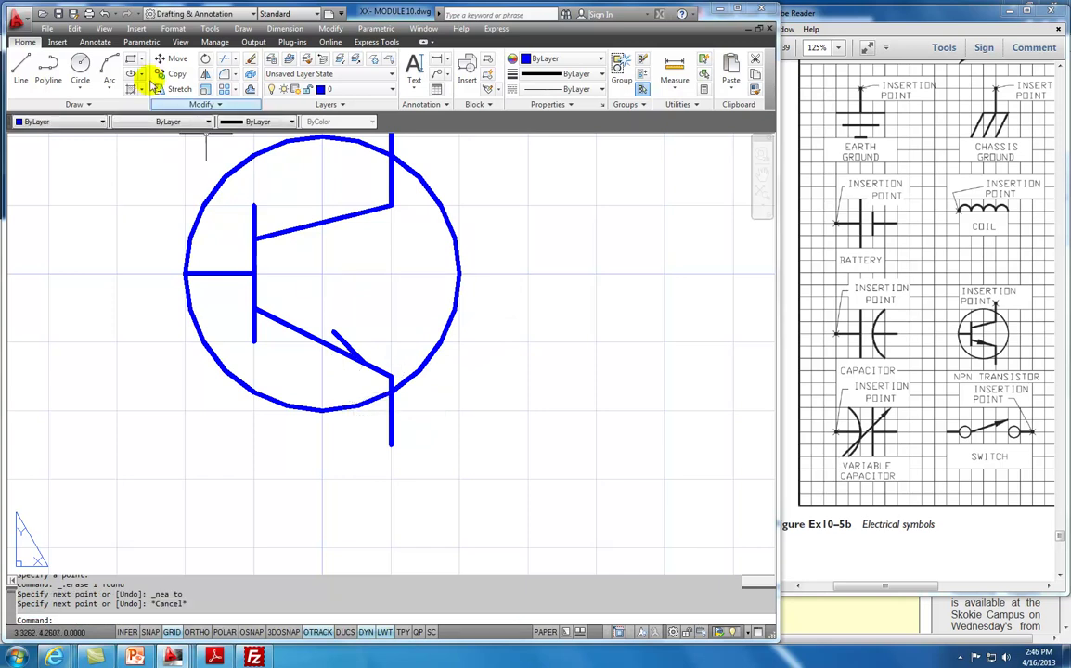
With object snap back on, draw the arrowhead stroke ending perpendicular on the emitter lead
click(20, 65)
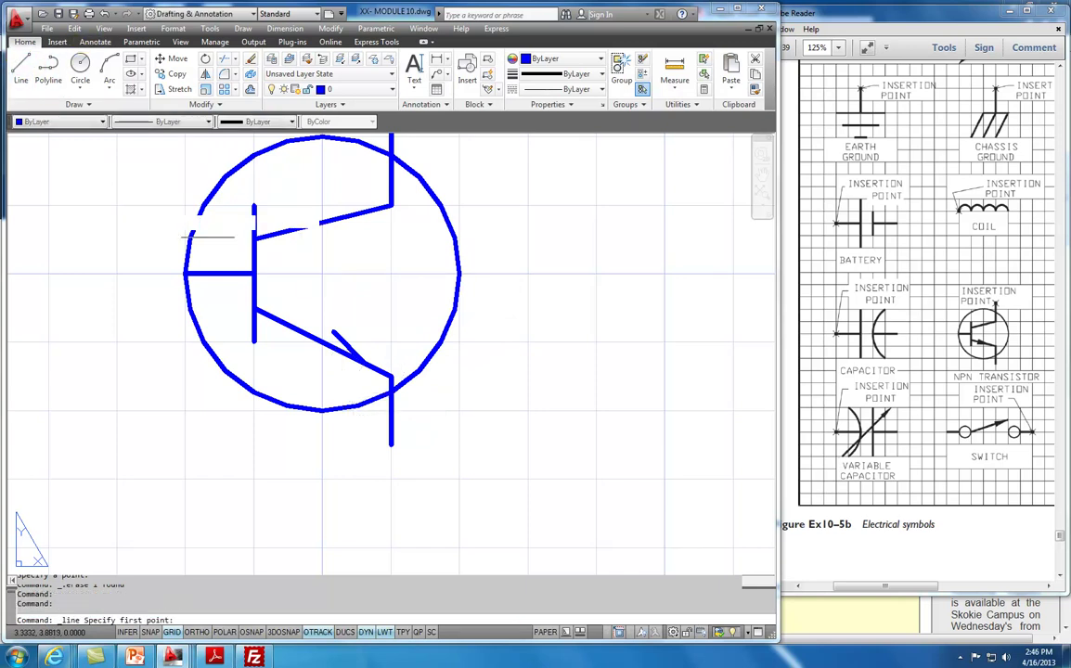
click(253, 632)
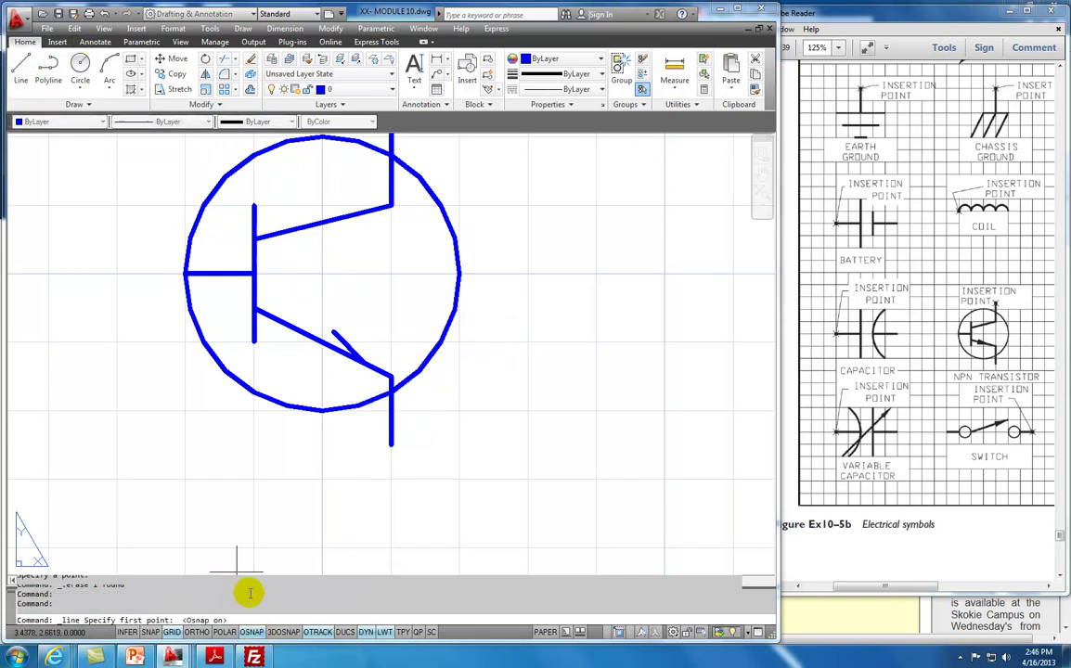
click(334, 332)
shift+right_click(323, 343)
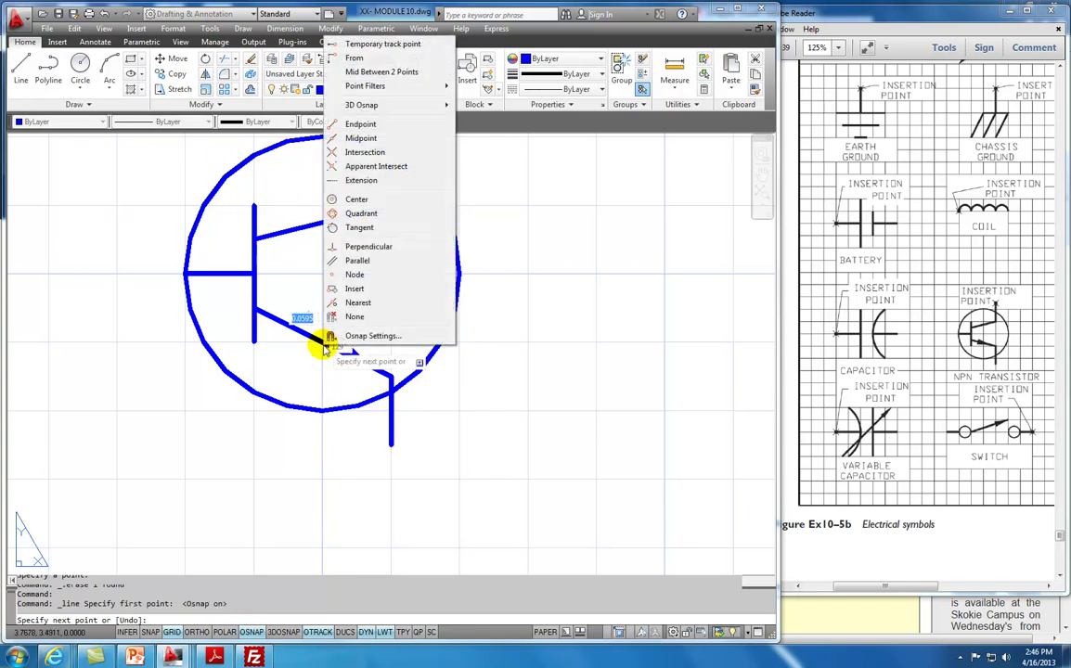
click(357, 247)
click(311, 339)
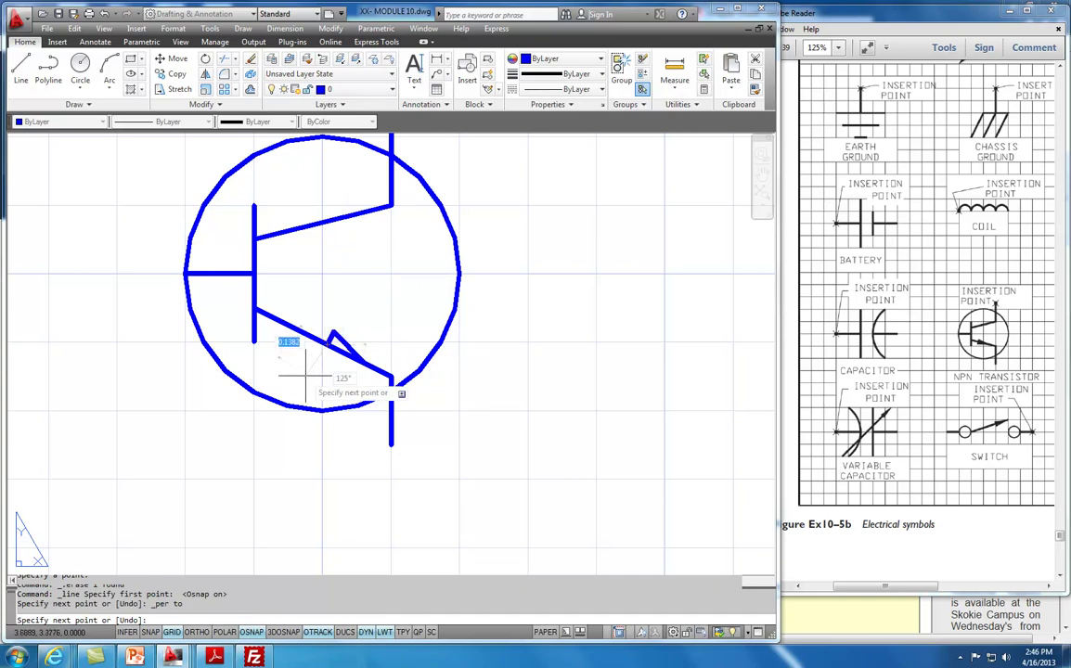
key(Escape)
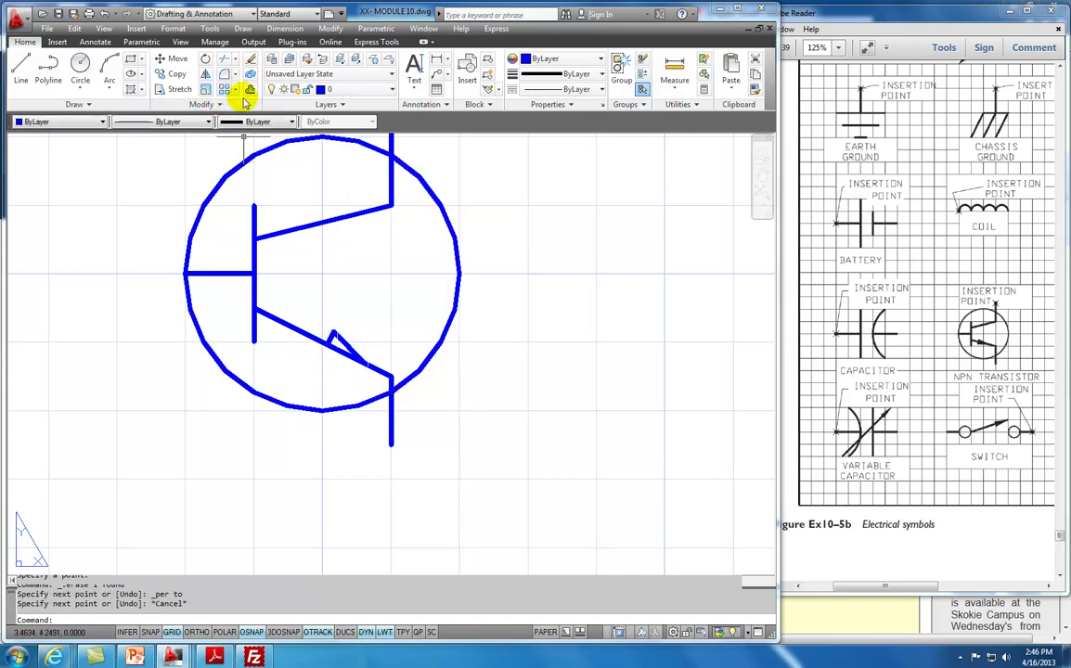
Mirror the arrowhead stroke about the emitter line, keeping the original
click(206, 76)
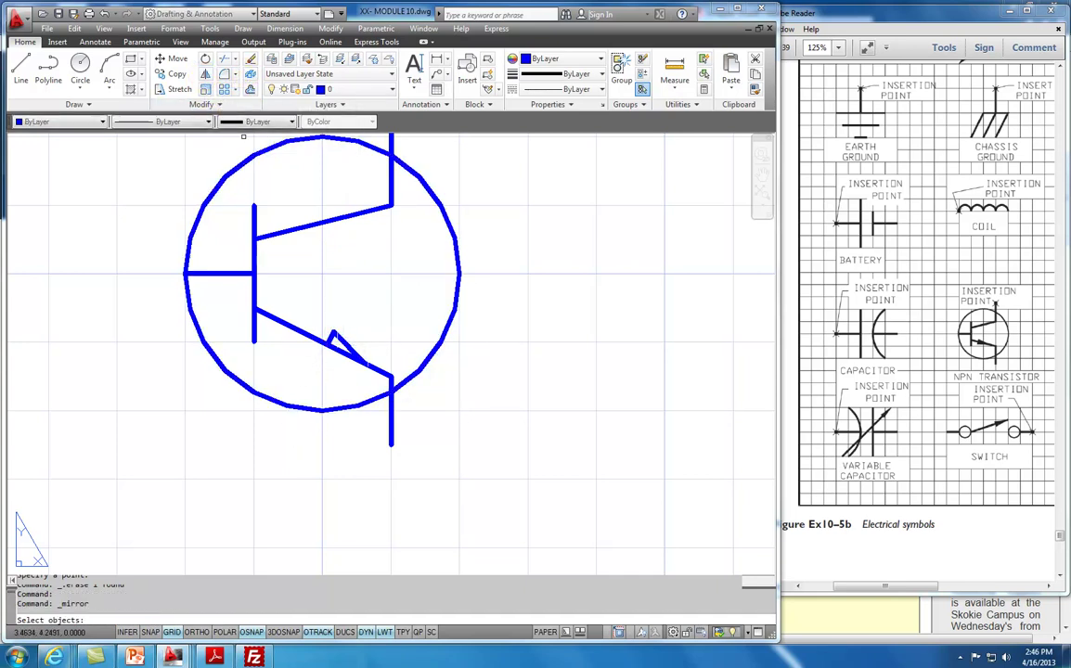
click(343, 333)
key(Return)
click(389, 374)
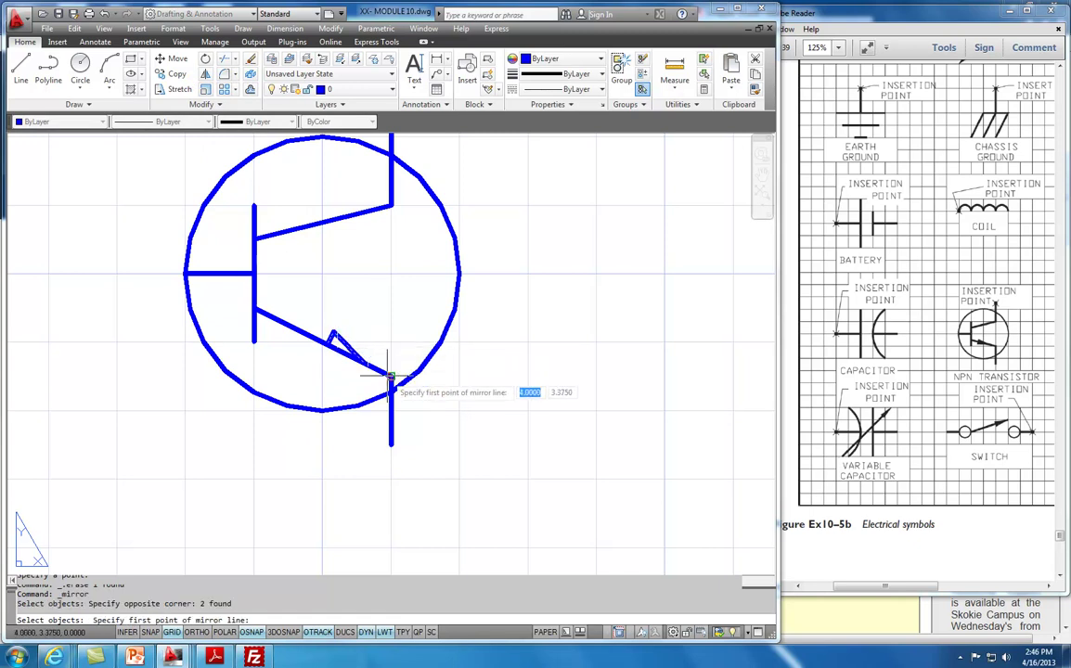
click(254, 309)
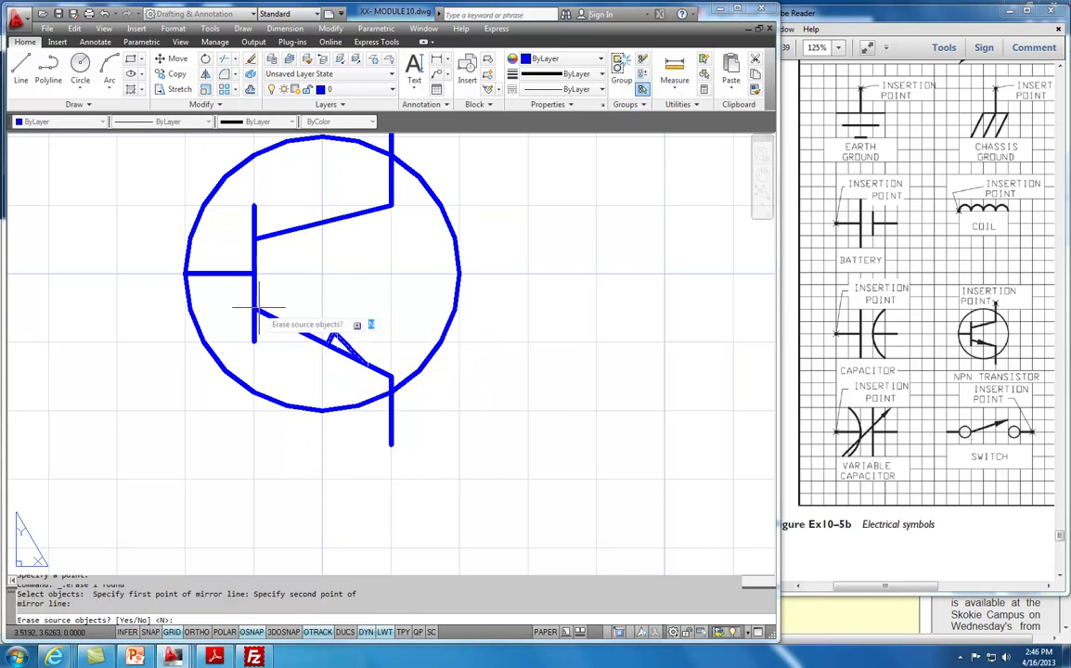
key(Return)
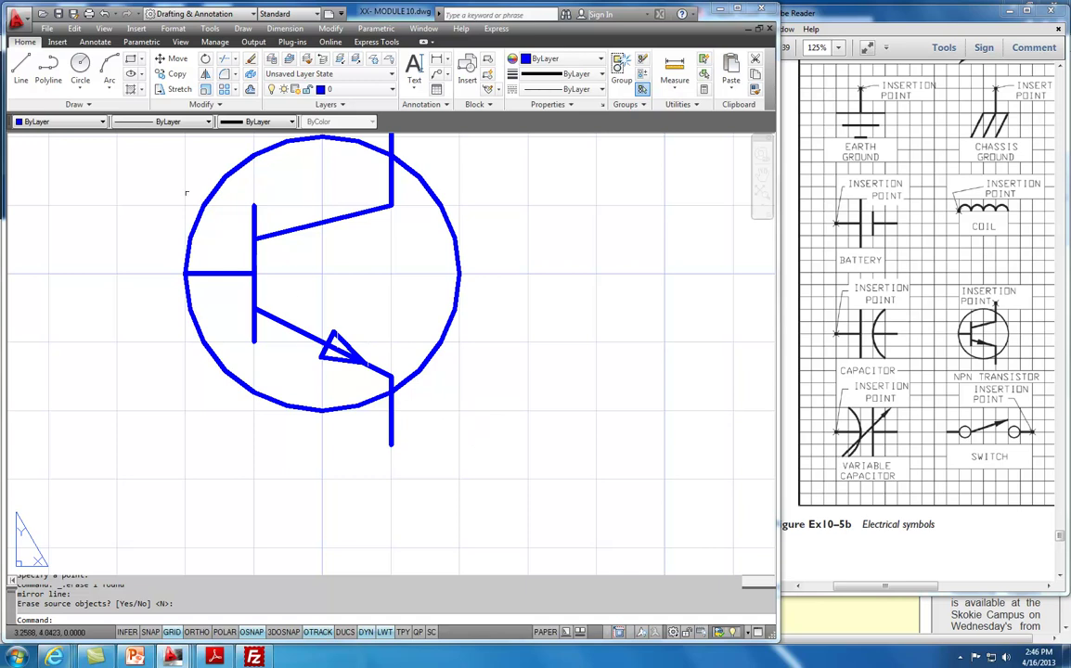
Hatch the arrowhead triangle with the SOLID pattern
click(131, 90)
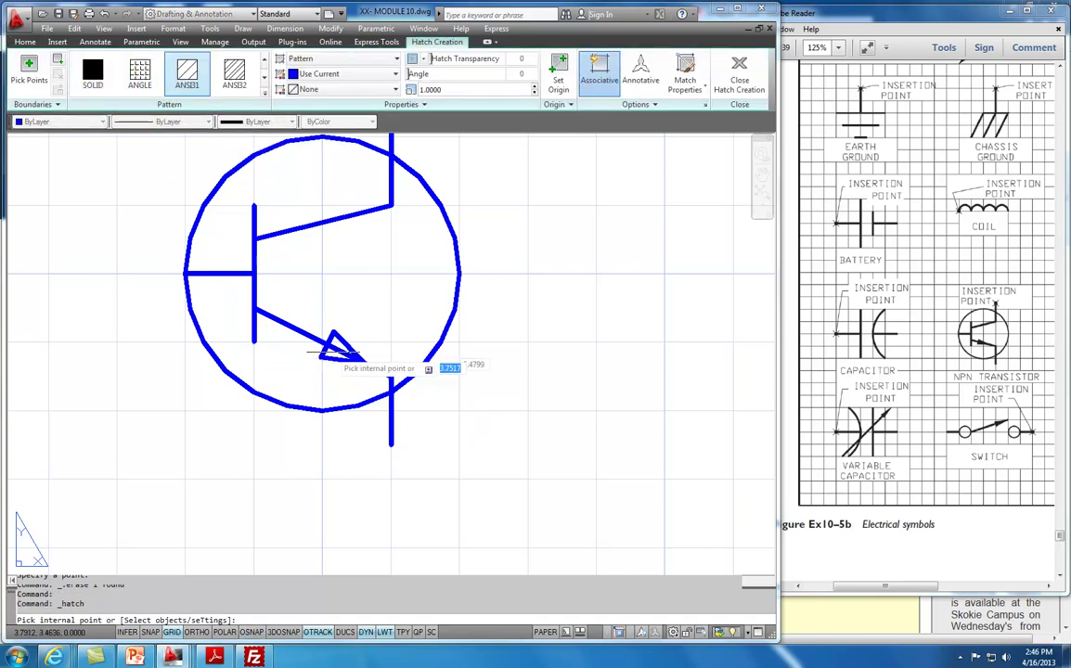
scroll(334, 353, up, 3)
click(93, 74)
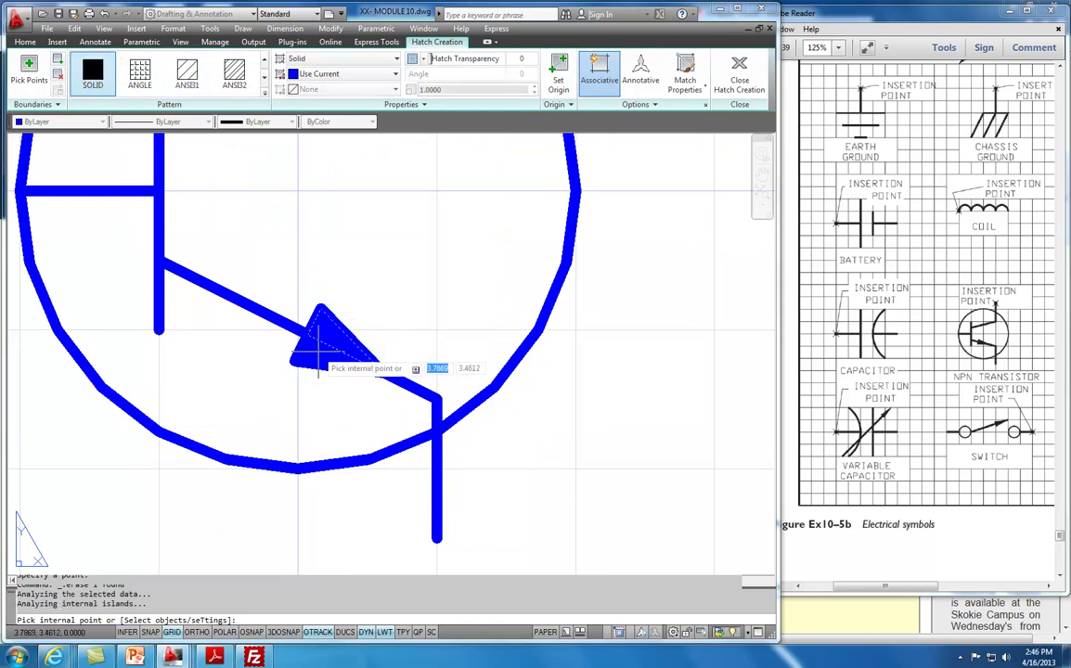
key(Return)
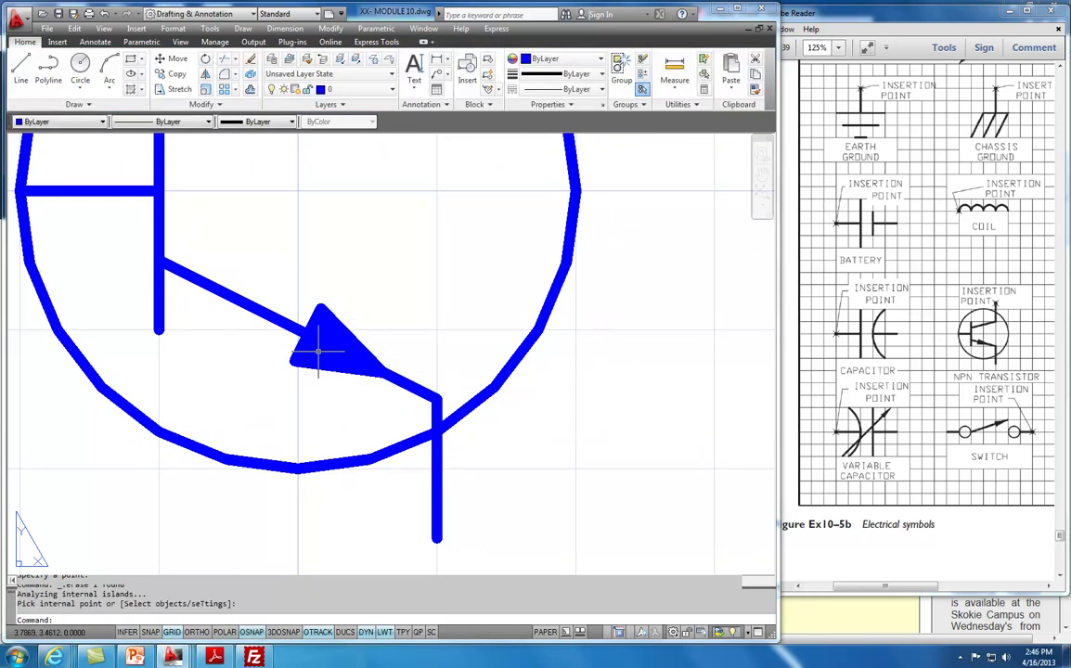
scroll(390, 357, down, 5)
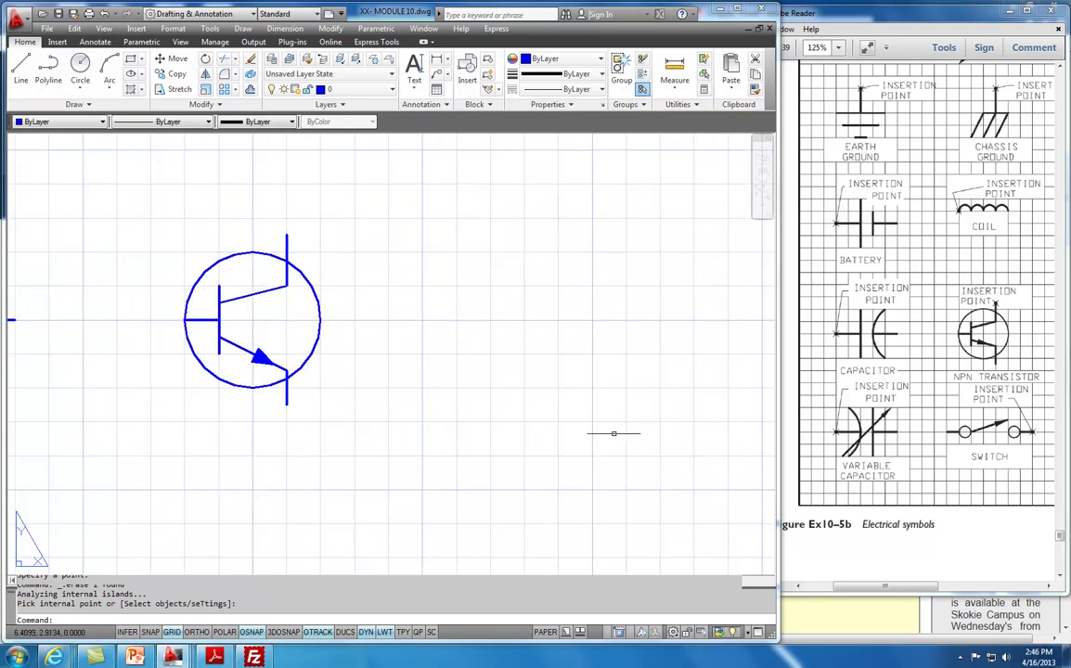
Start the Point tool, zoom out to the full sheet, and begin window-selecting the transistor to copy
drag(896, 586, 951, 590)
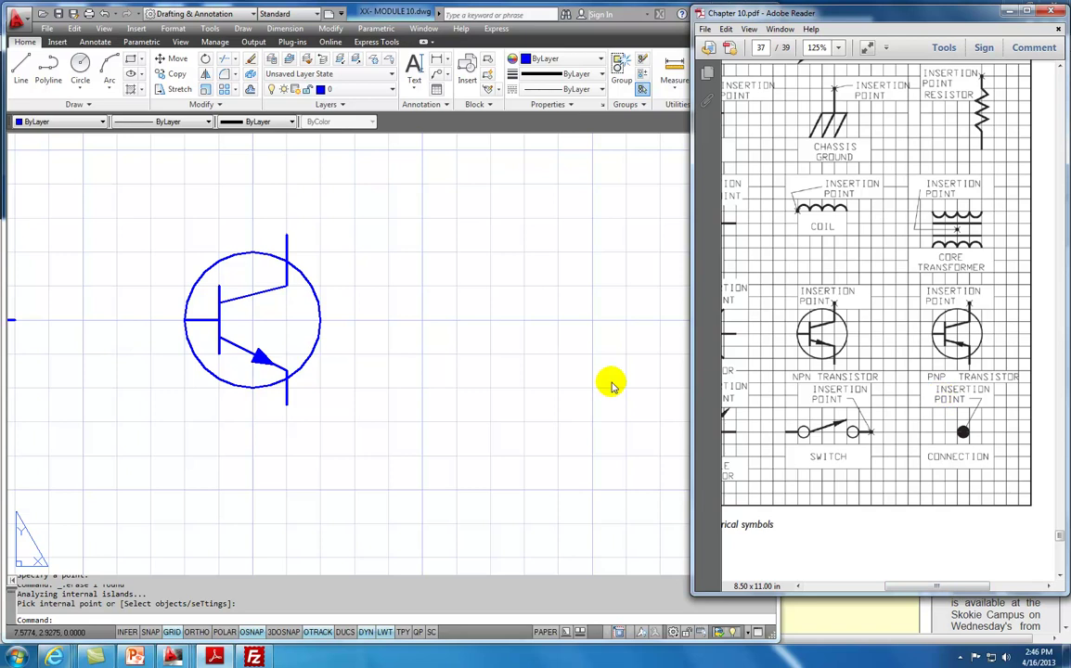
click(74, 105)
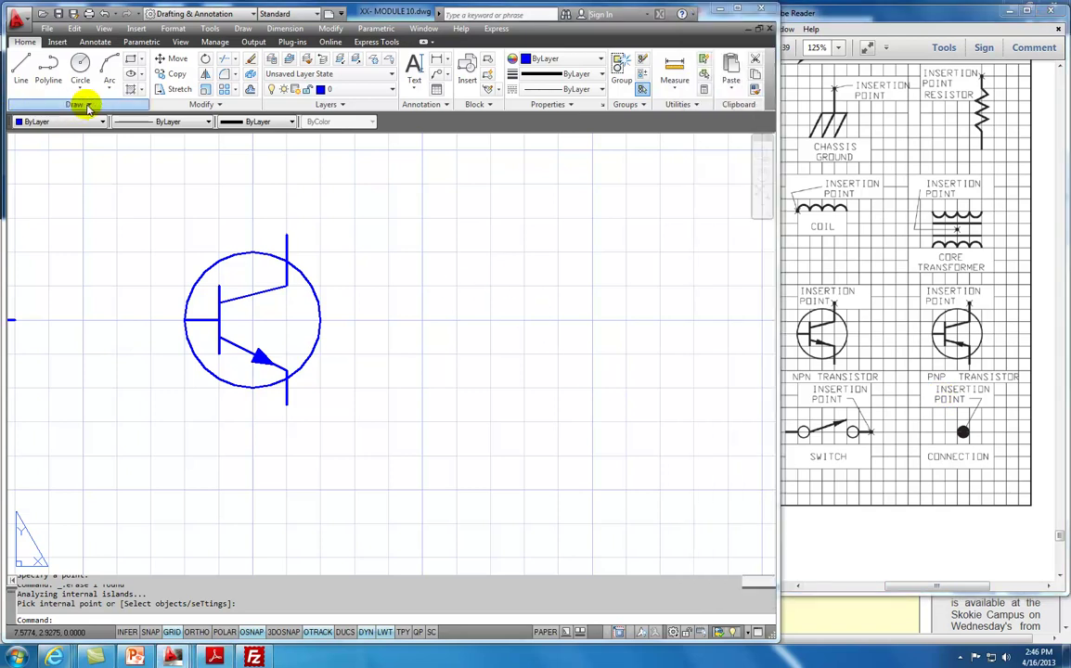
click(88, 105)
click(80, 122)
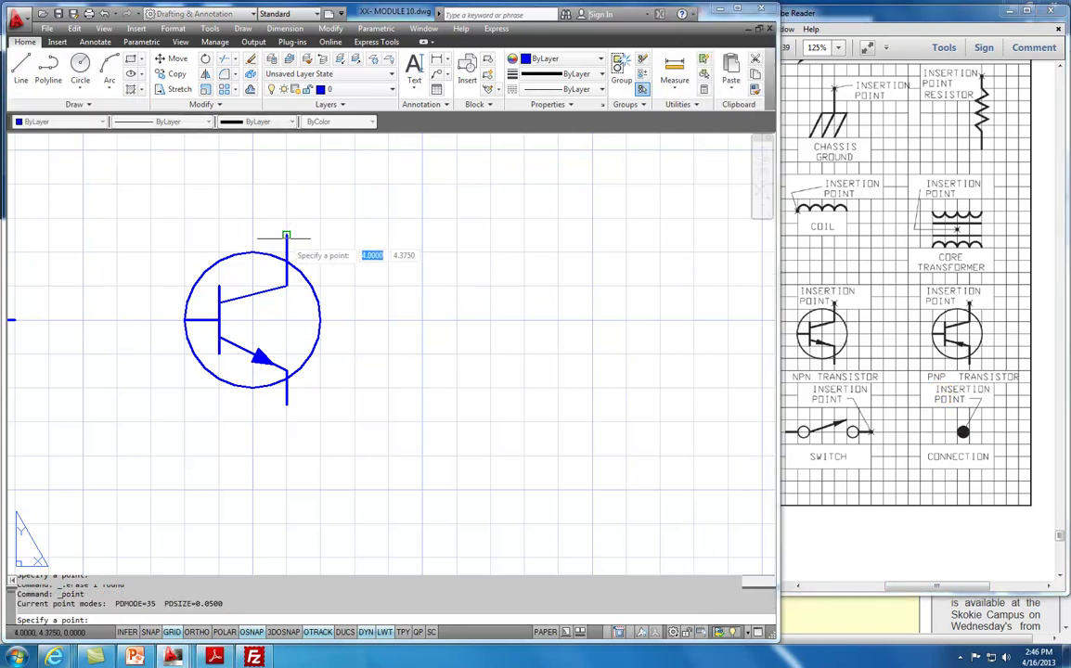
scroll(394, 357, down, 4)
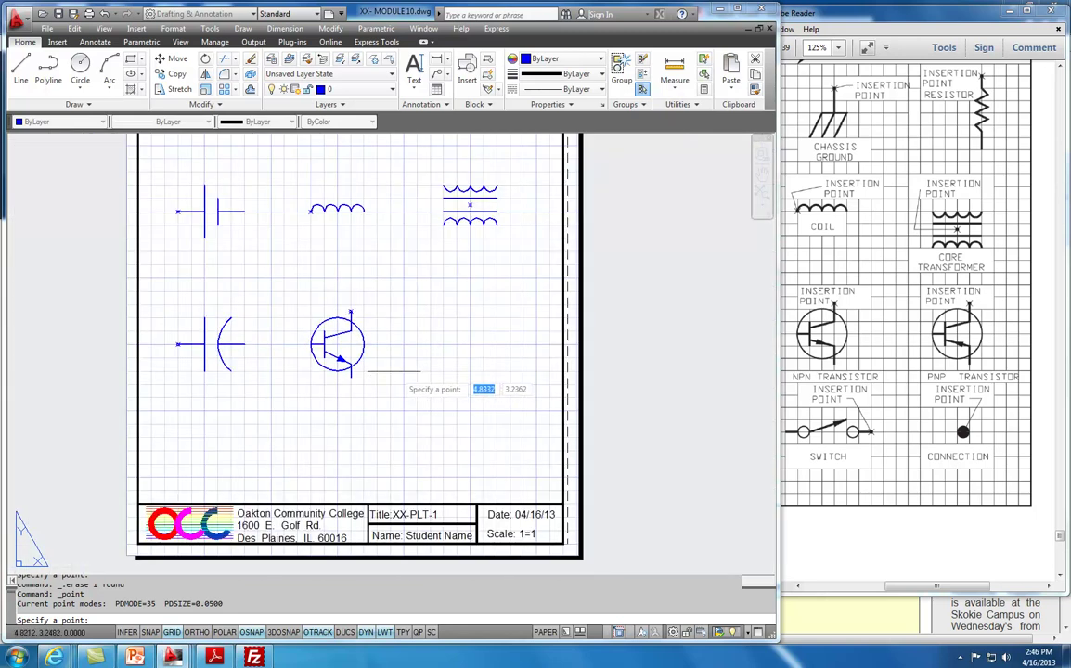
click(179, 76)
click(393, 299)
Copy the NPN transistor to the right of the original, then scroll the PDF reference
click(301, 395)
key(Return)
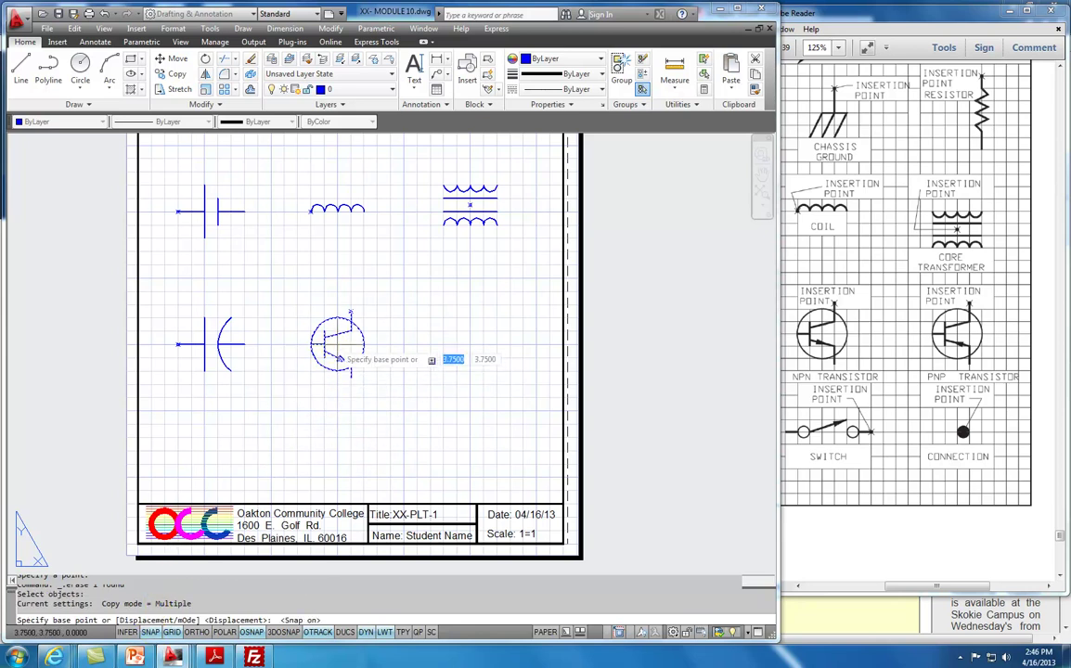
click(337, 351)
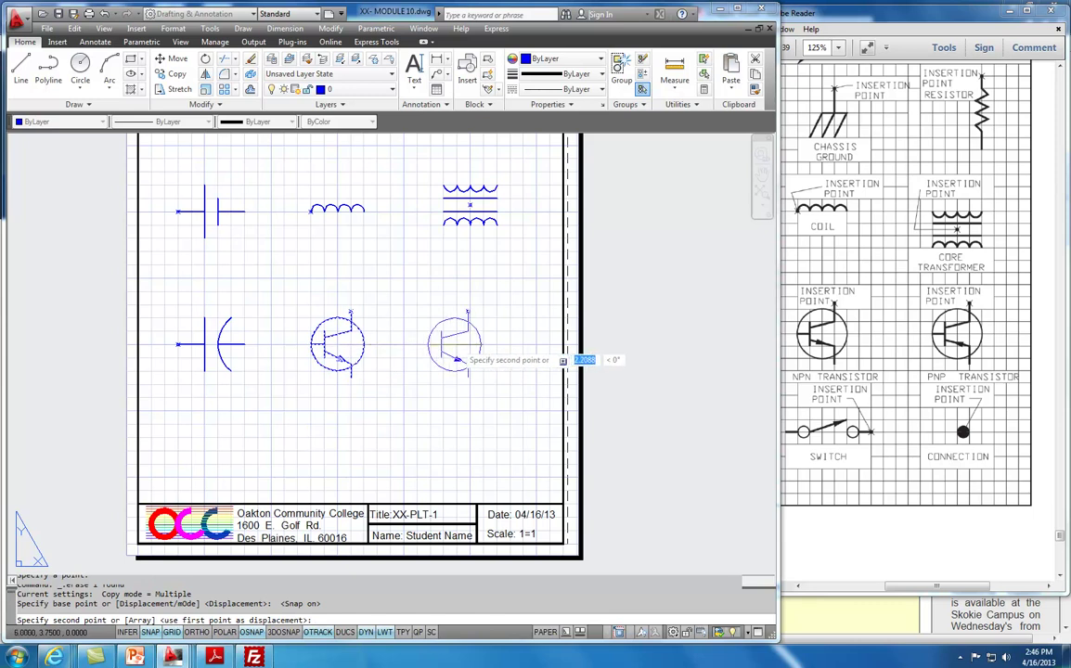
click(468, 361)
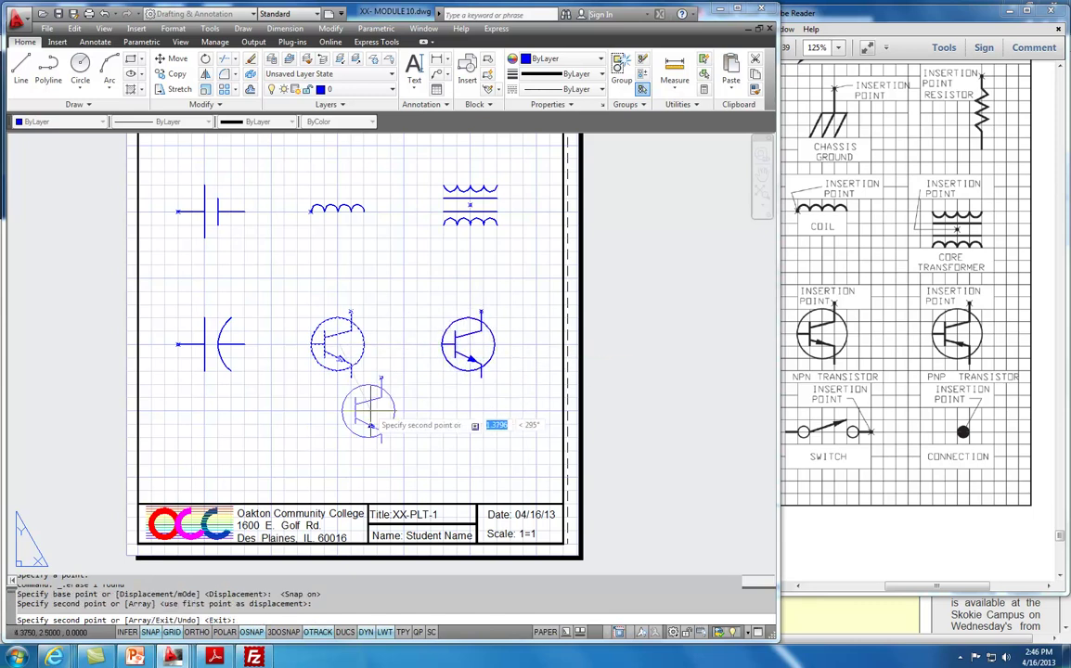
key(Escape)
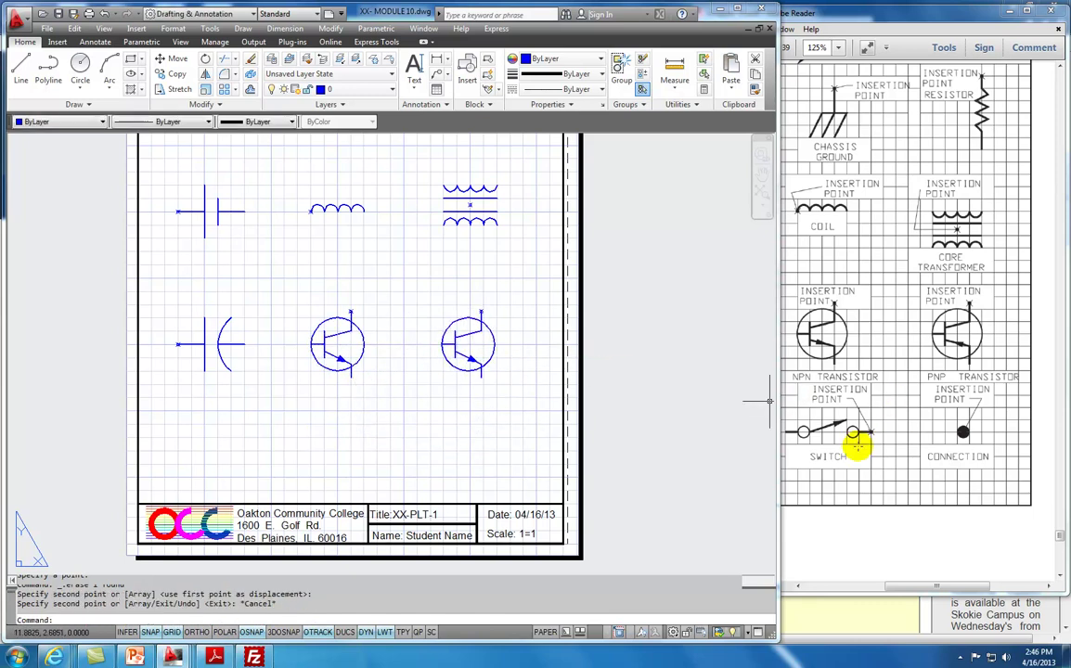
drag(933, 580, 889, 583)
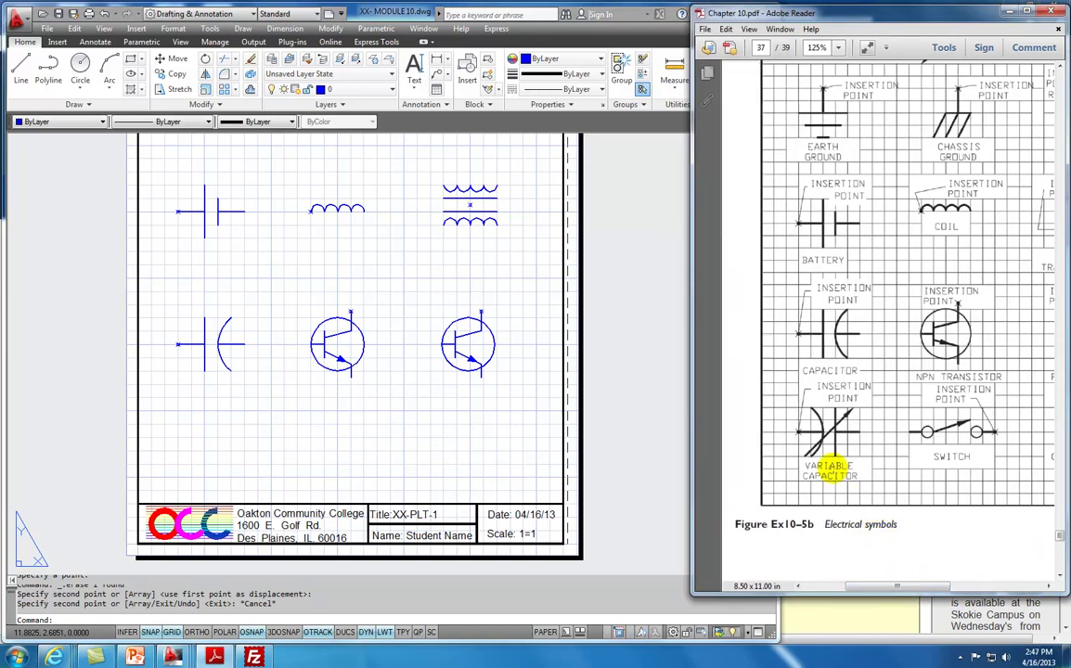
mouse_move(889, 583)
mouse_down()
mouse_move(941, 589)
mouse_move(889, 583)
mouse_up()
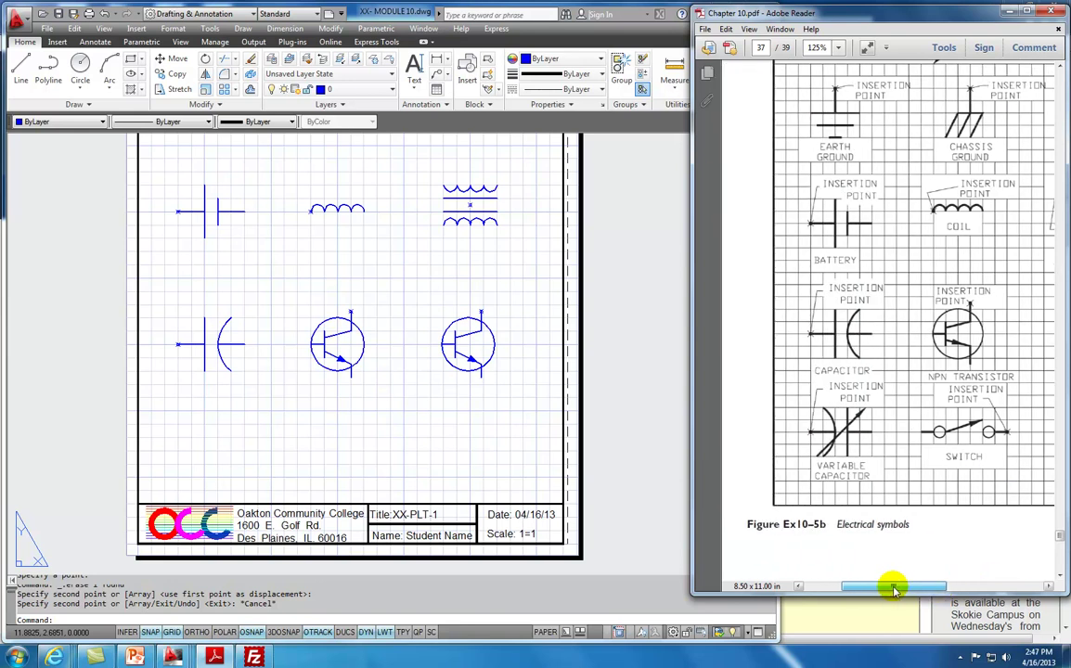
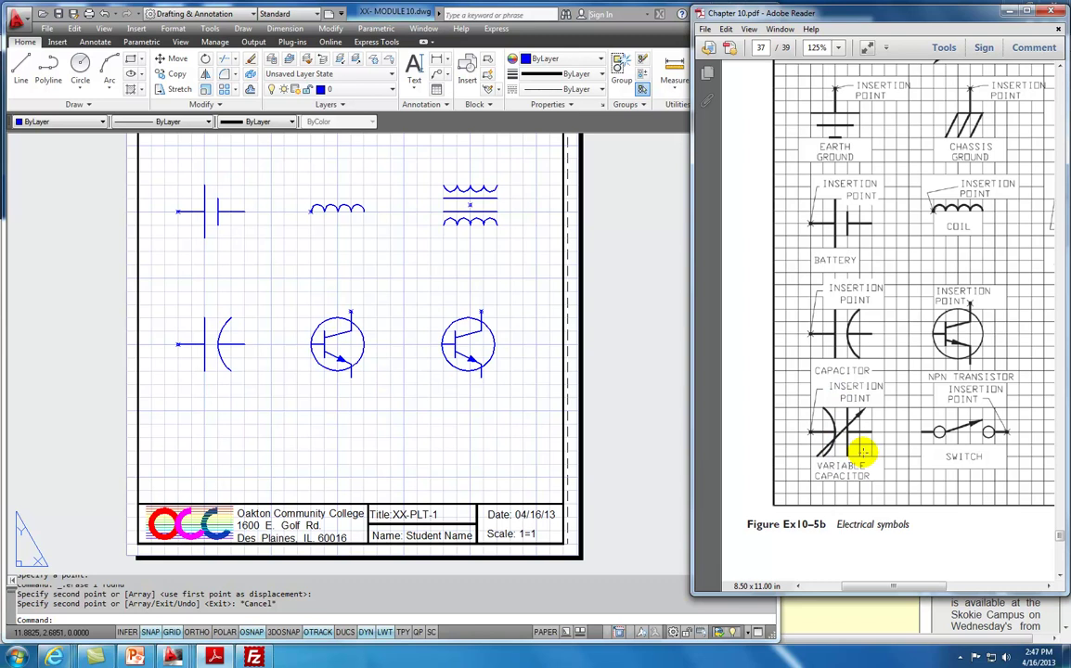
Copy the capacitor symbol from its left end to a spot directly below the original
click(176, 74)
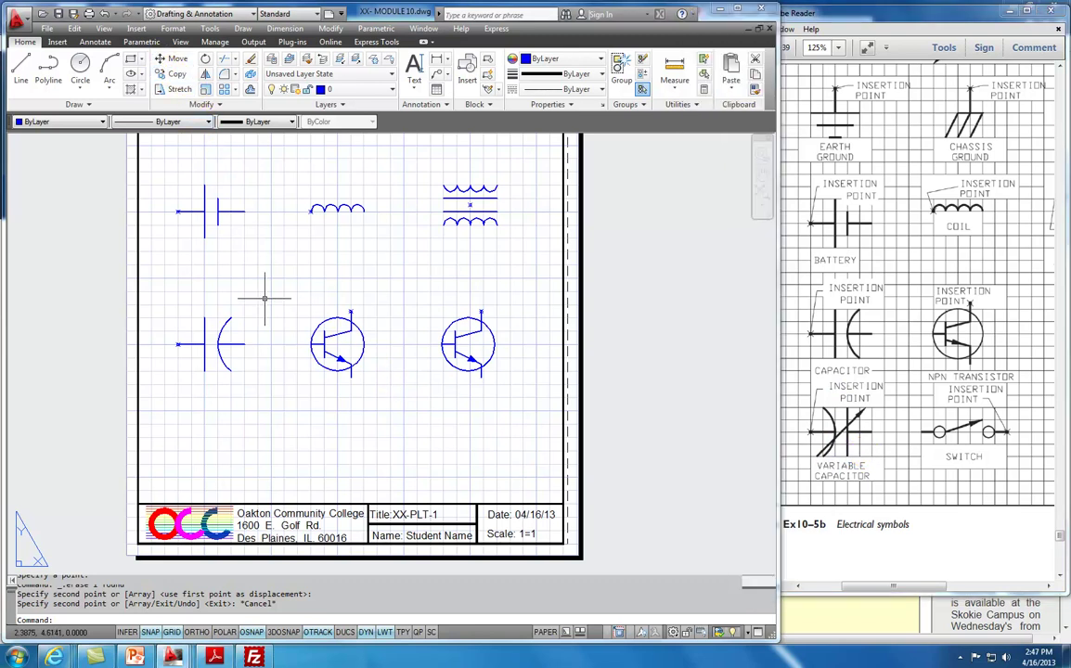
click(176, 75)
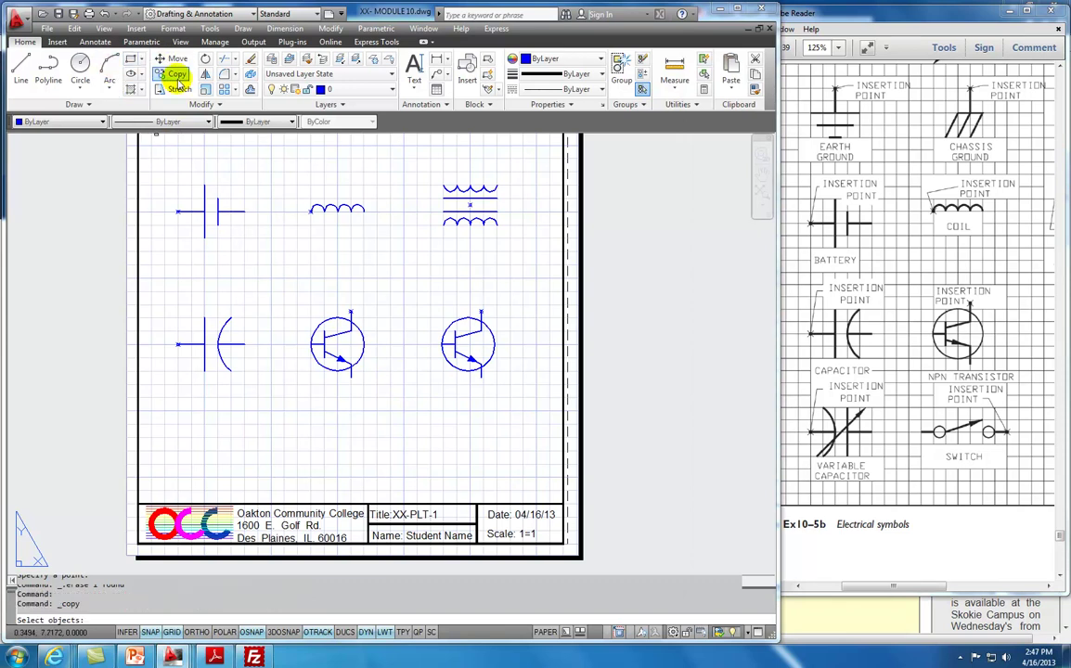
click(255, 303)
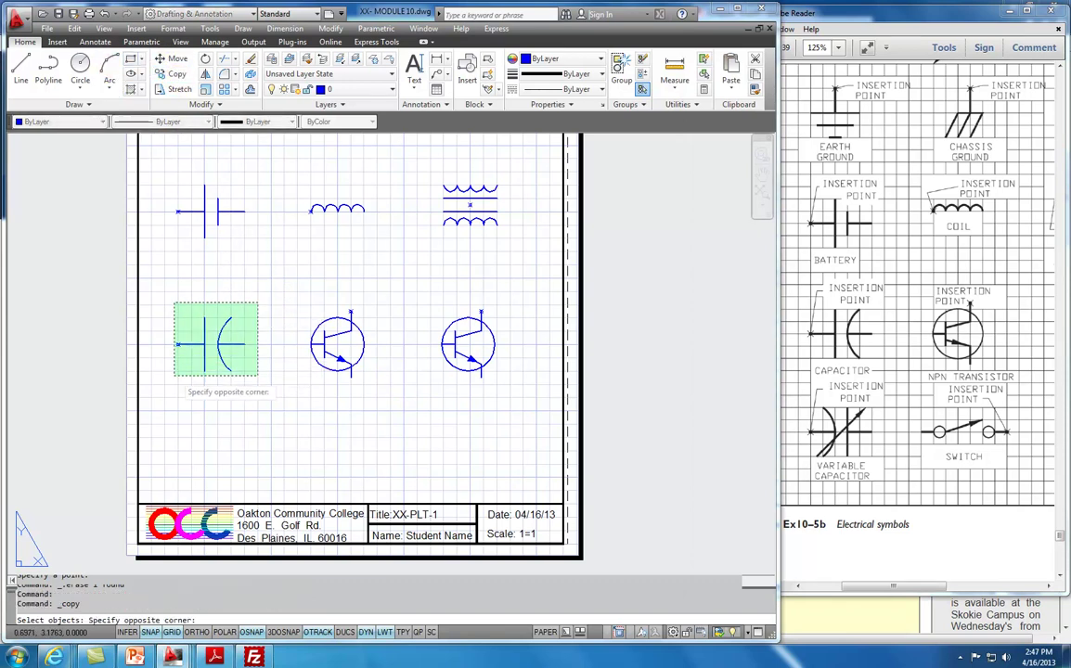
click(170, 384)
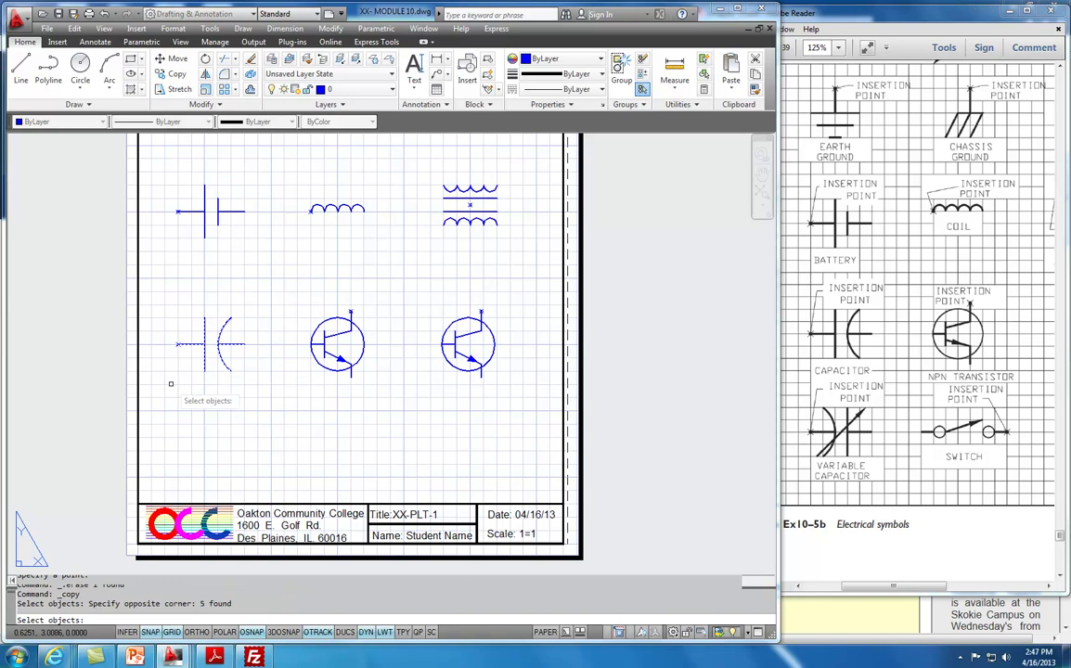
key(Return)
click(176, 345)
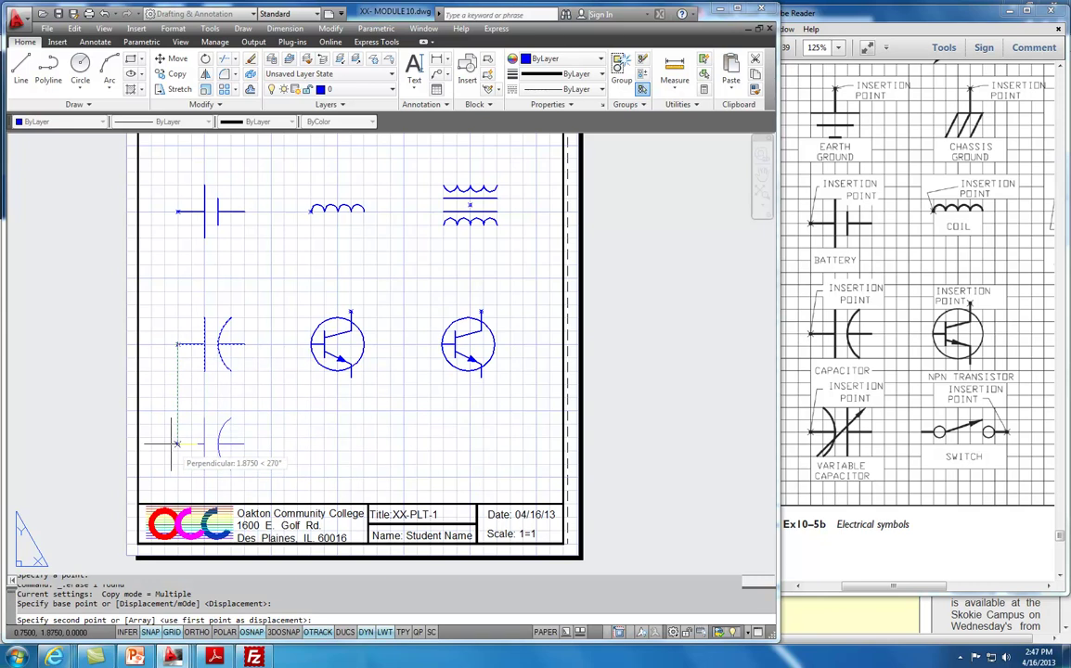
click(176, 436)
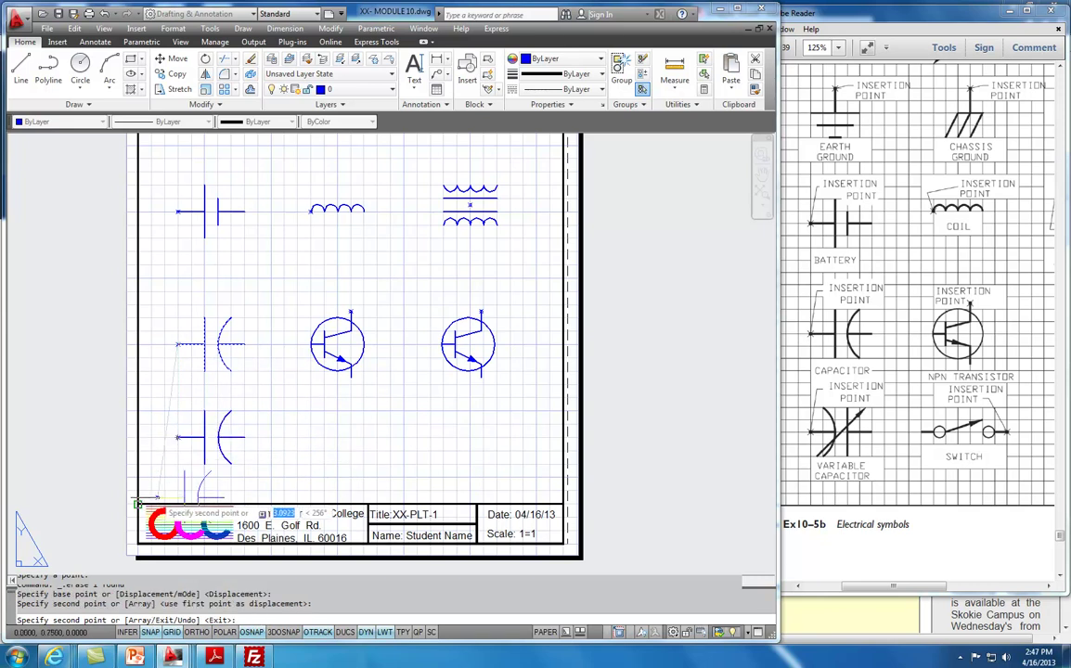
key(Escape)
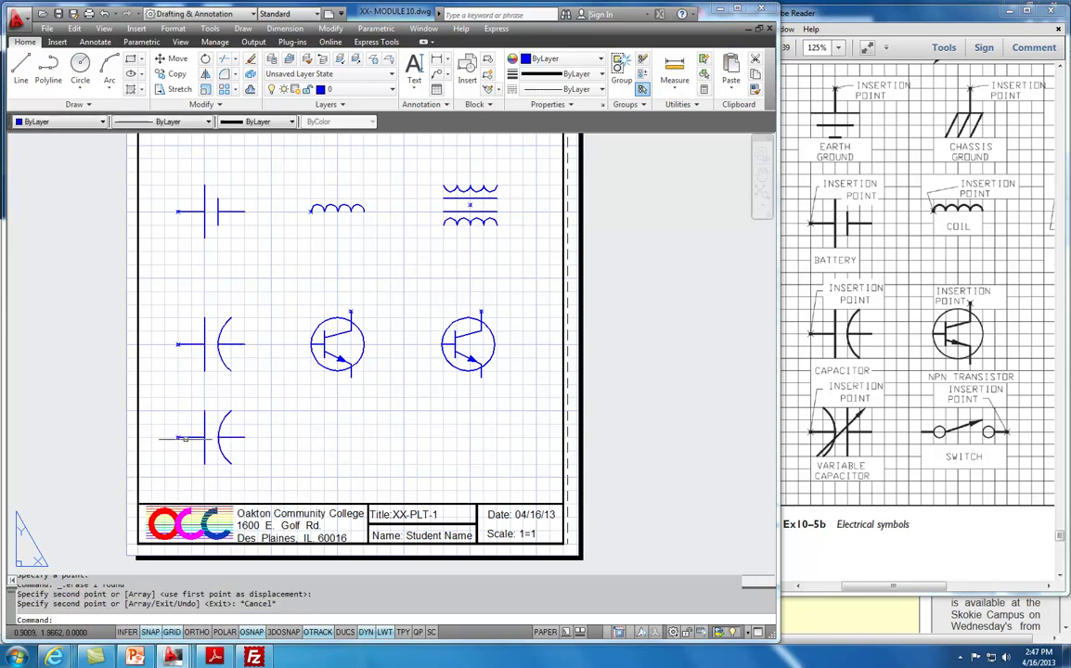
Rotate the lower capacitor copy 180° so its curved plate faces left
click(205, 59)
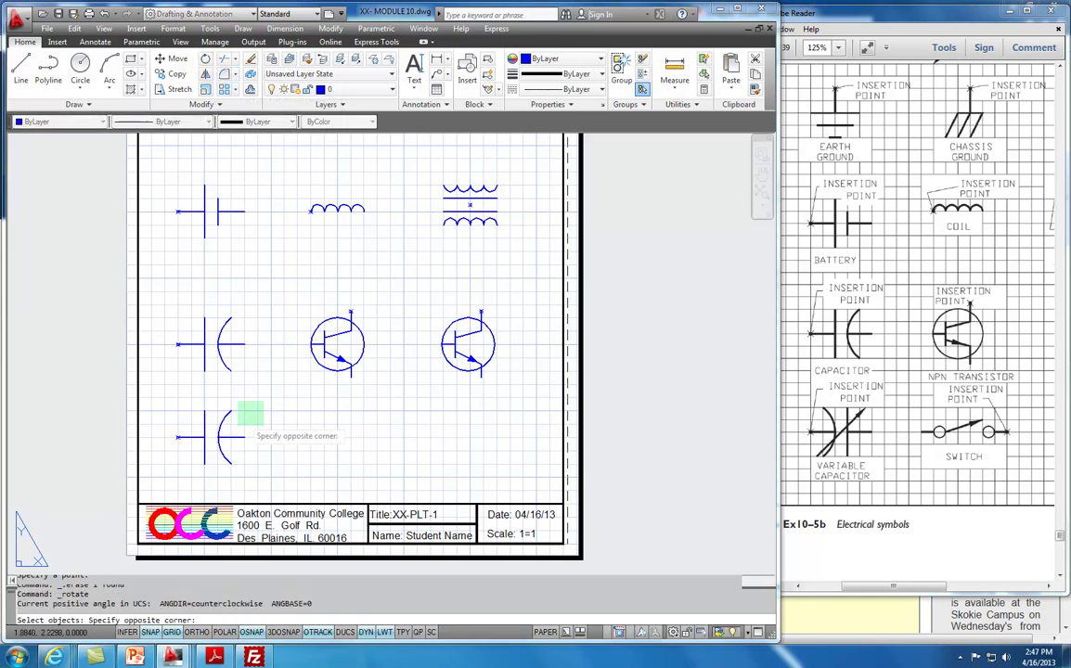
click(171, 475)
key(Return)
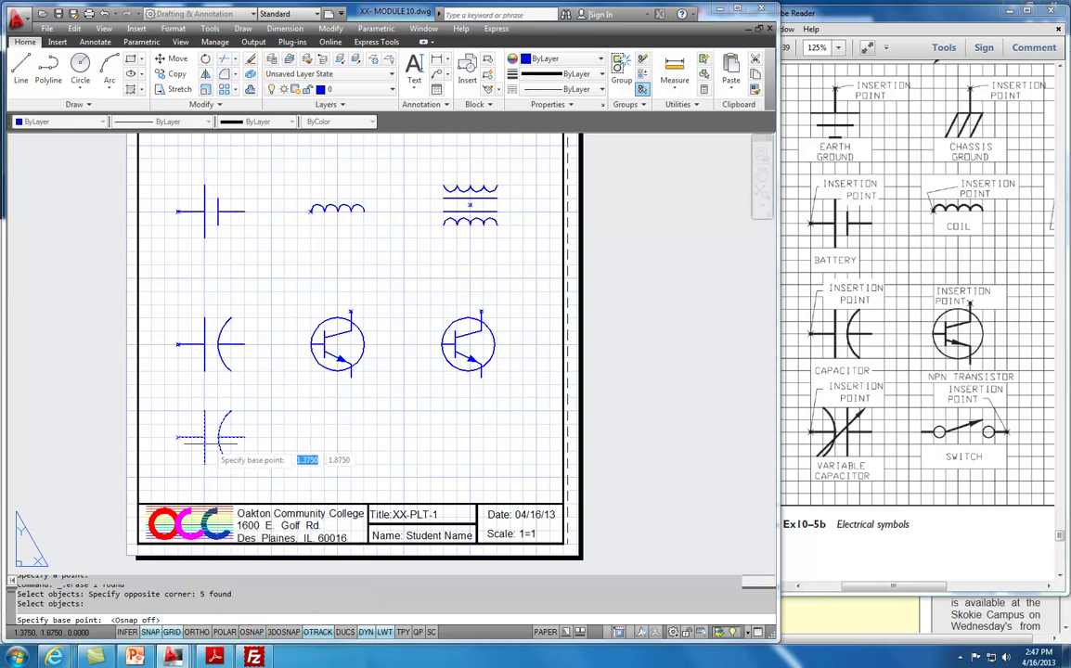
click(206, 437)
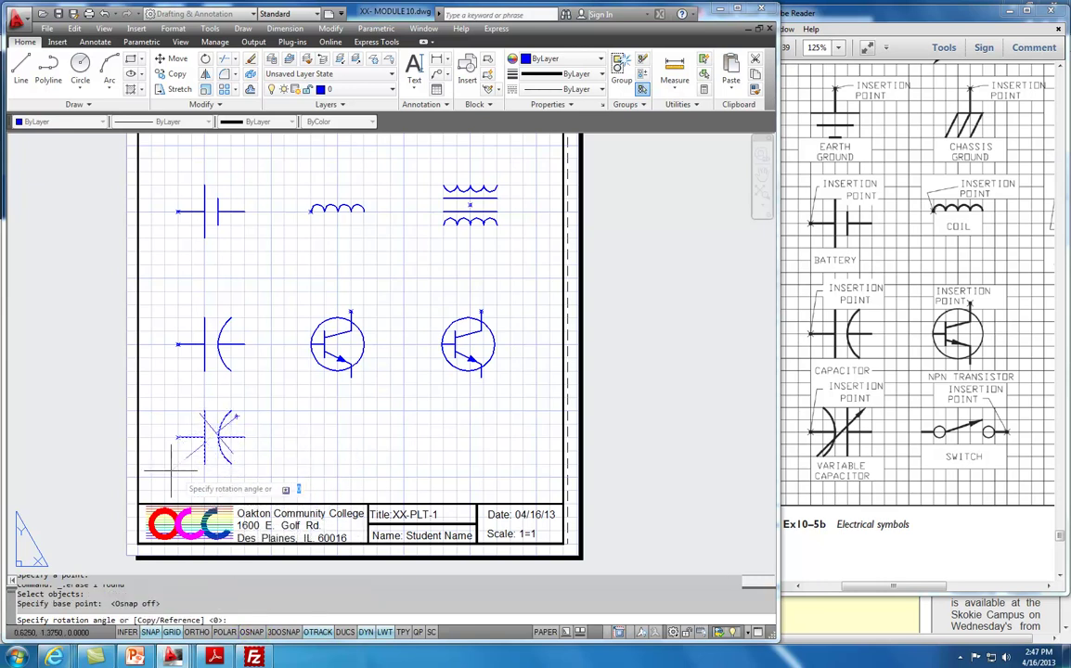
click(172, 437)
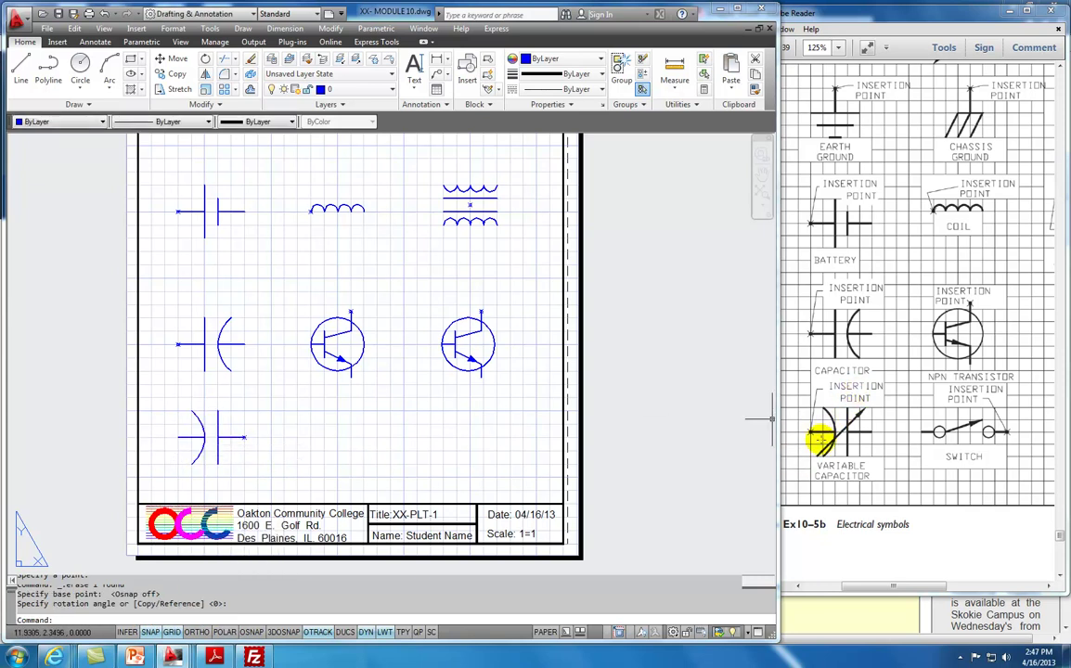
Draw a 45° diagonal line through the lower capacitor
click(21, 70)
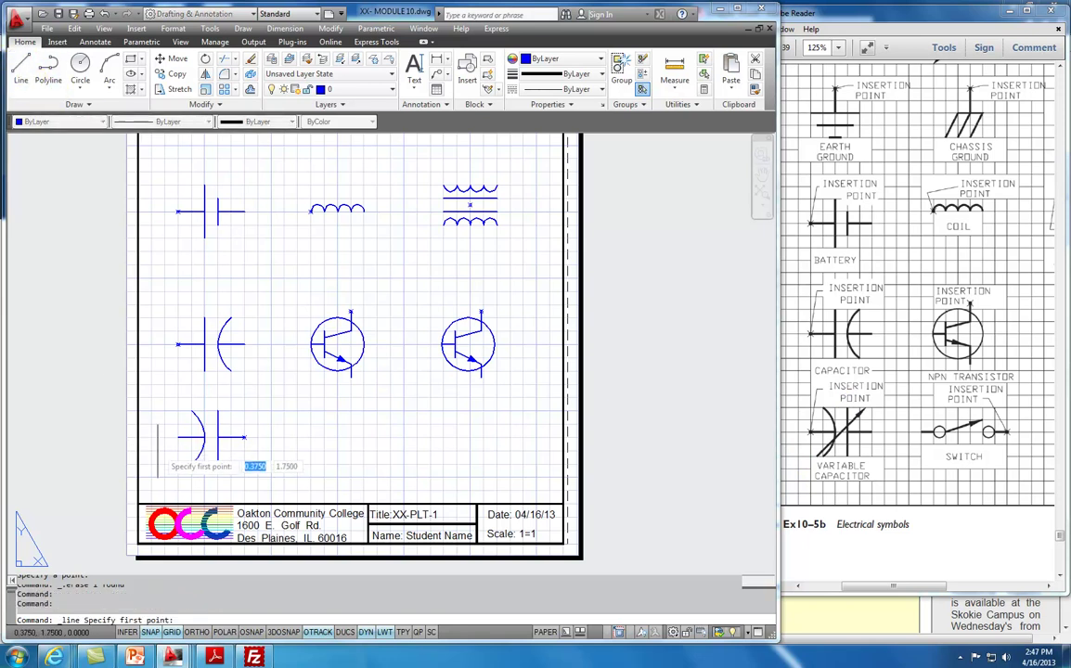
scroll(199, 459, up, 4)
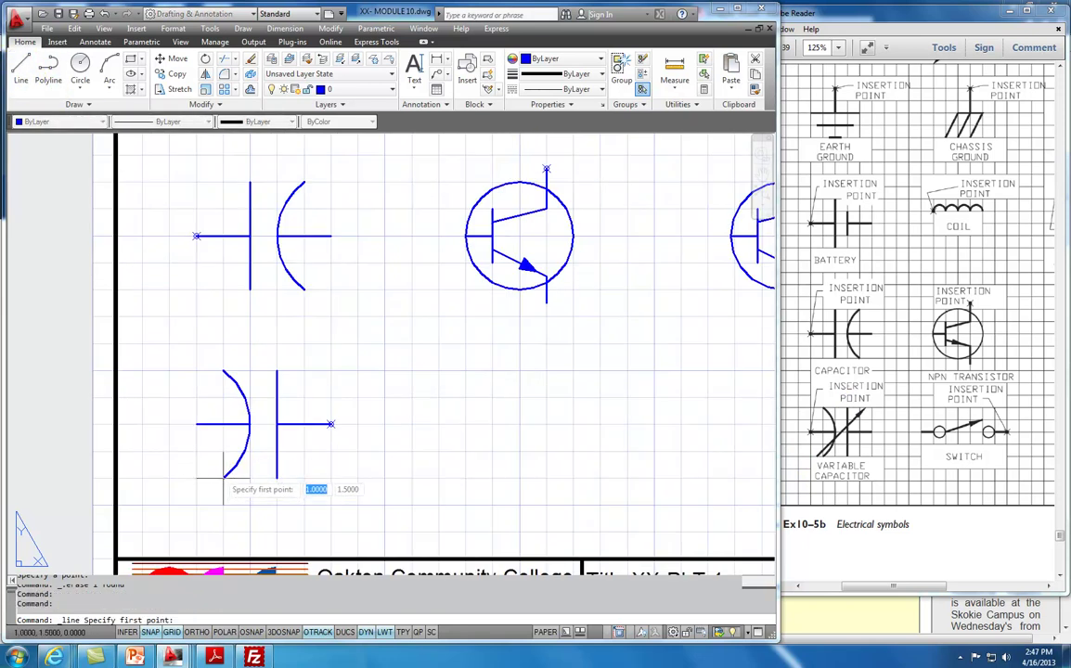
click(209, 480)
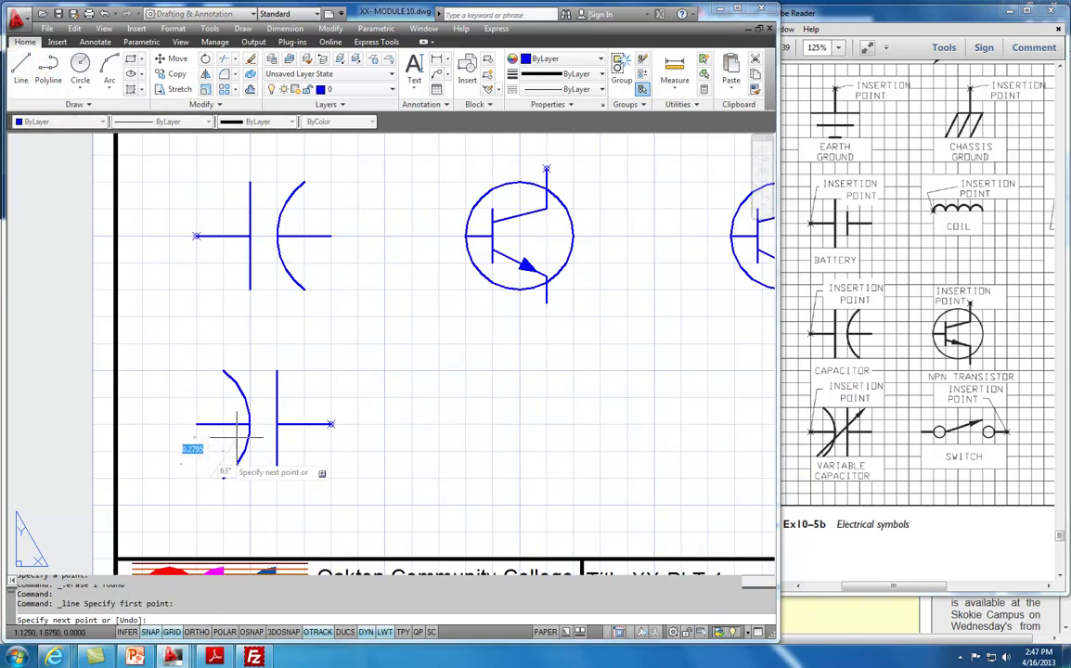
click(316, 373)
key(Escape)
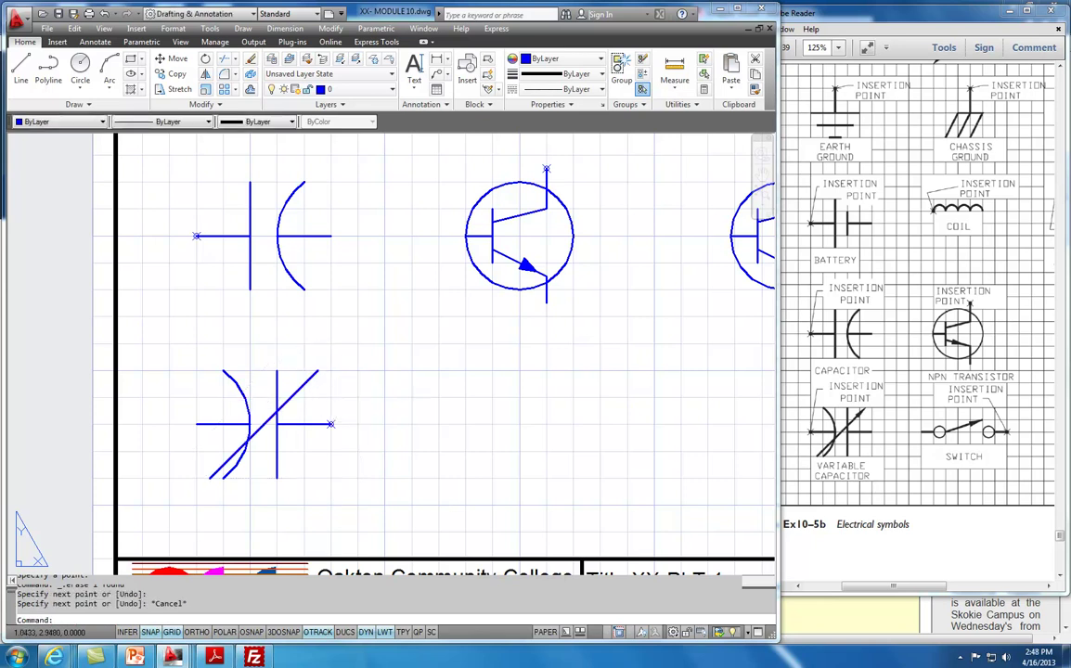
Draw one half of the arrowhead at the diagonal's top, closing it perpendicular to the shaft
click(24, 75)
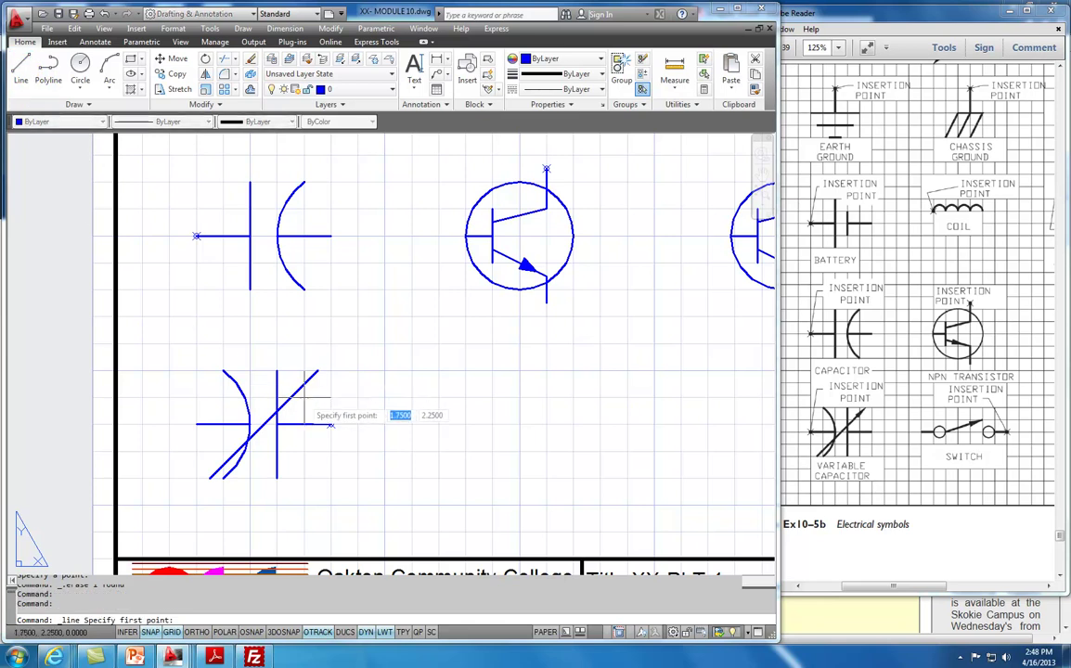
scroll(321, 408, up, 3)
click(309, 332)
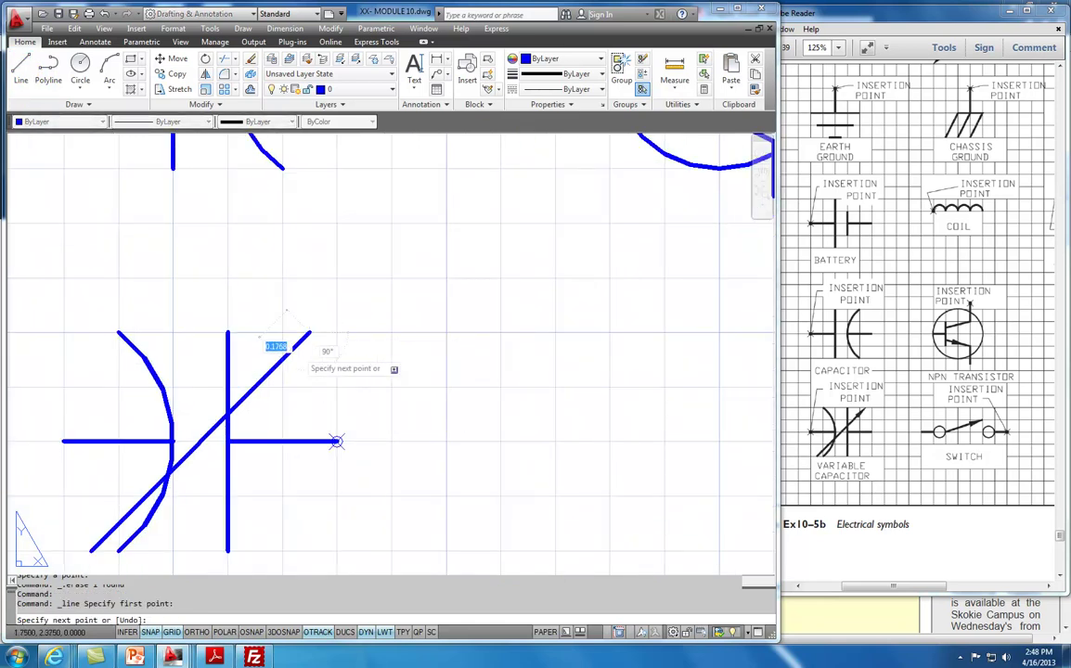
click(283, 386)
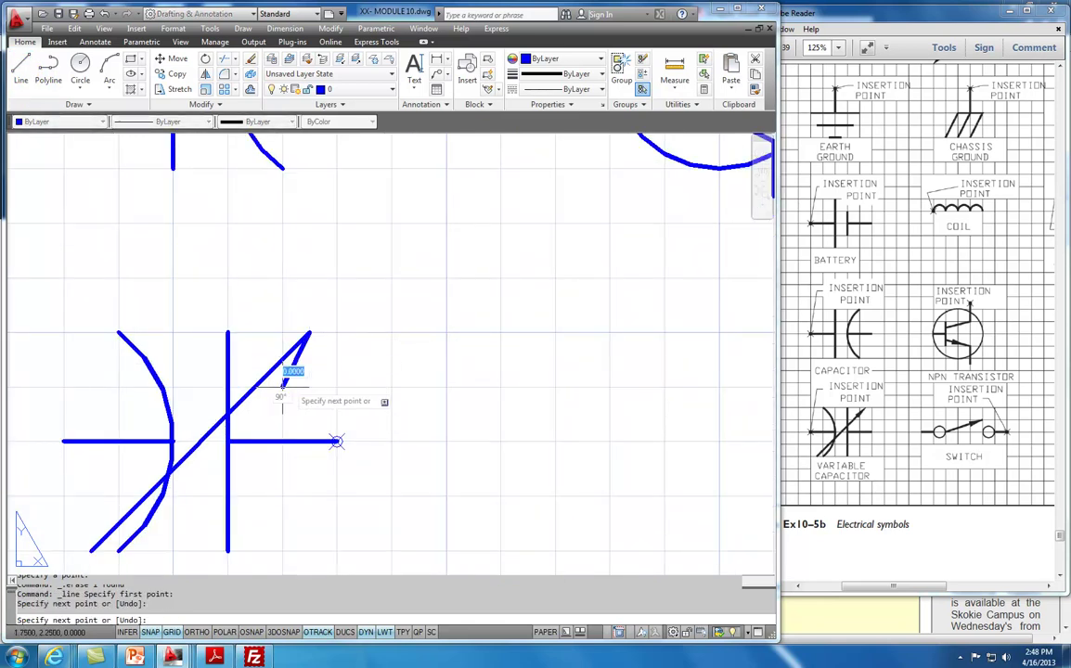
click(151, 632)
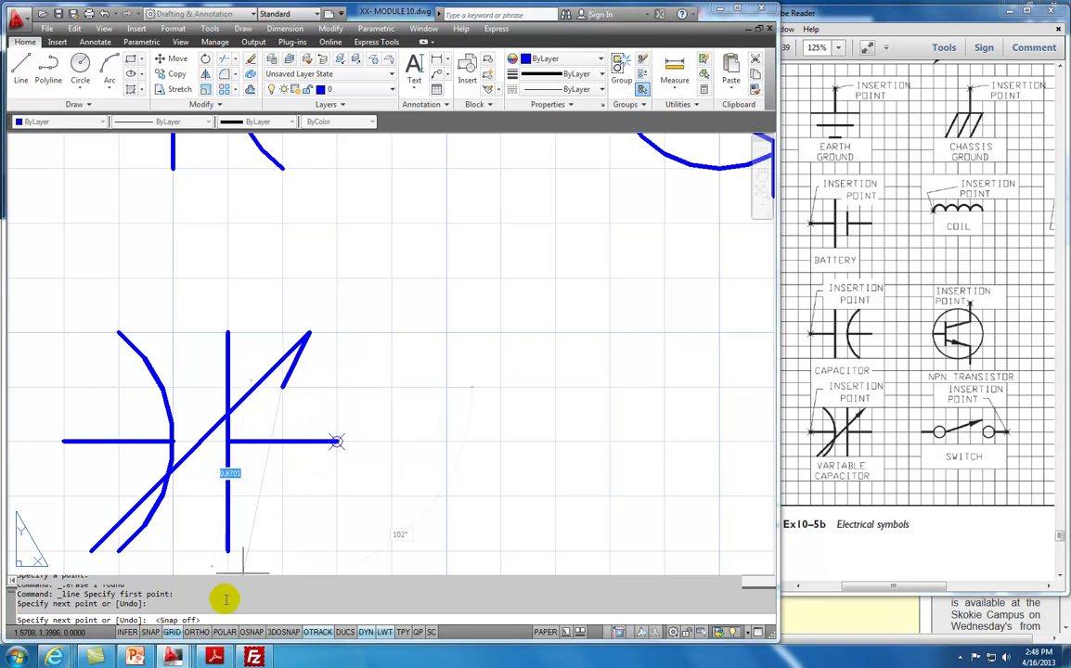
shift+right_click(256, 402)
click(278, 301)
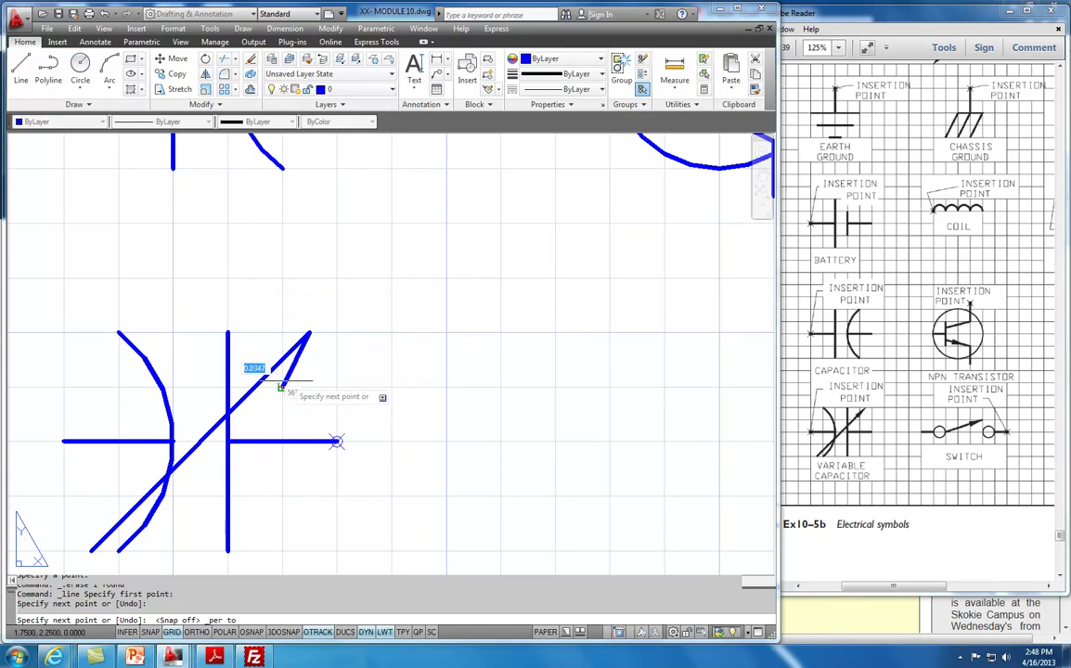
click(274, 372)
key(Escape)
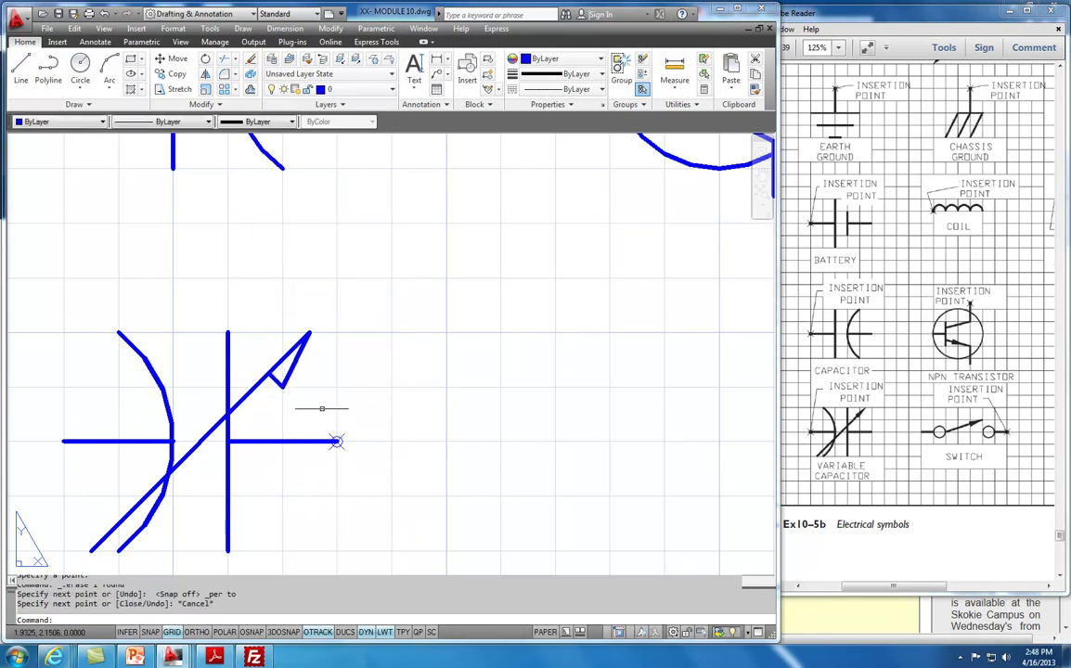
Mirror the arrowhead half about the arrow shaft, keeping the original
click(206, 76)
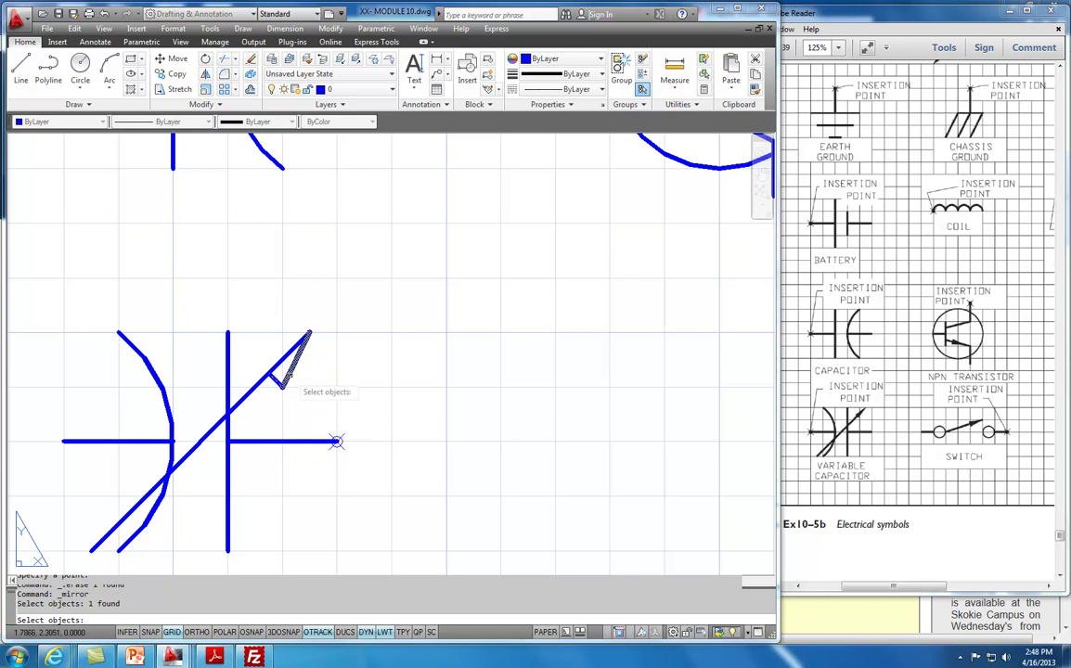
key(Return)
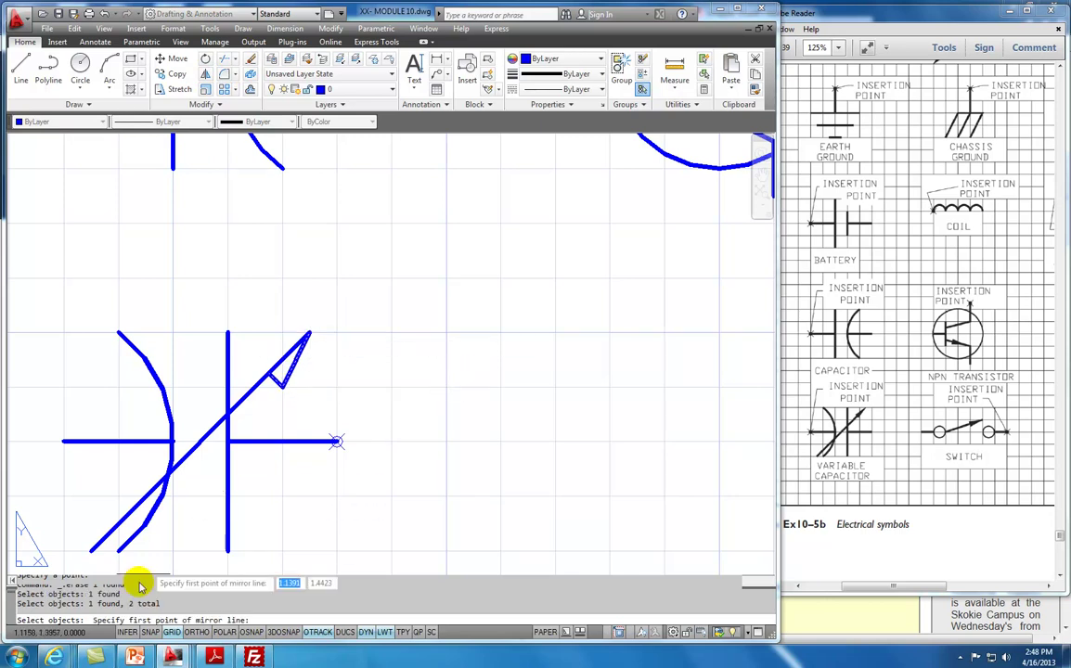
click(251, 632)
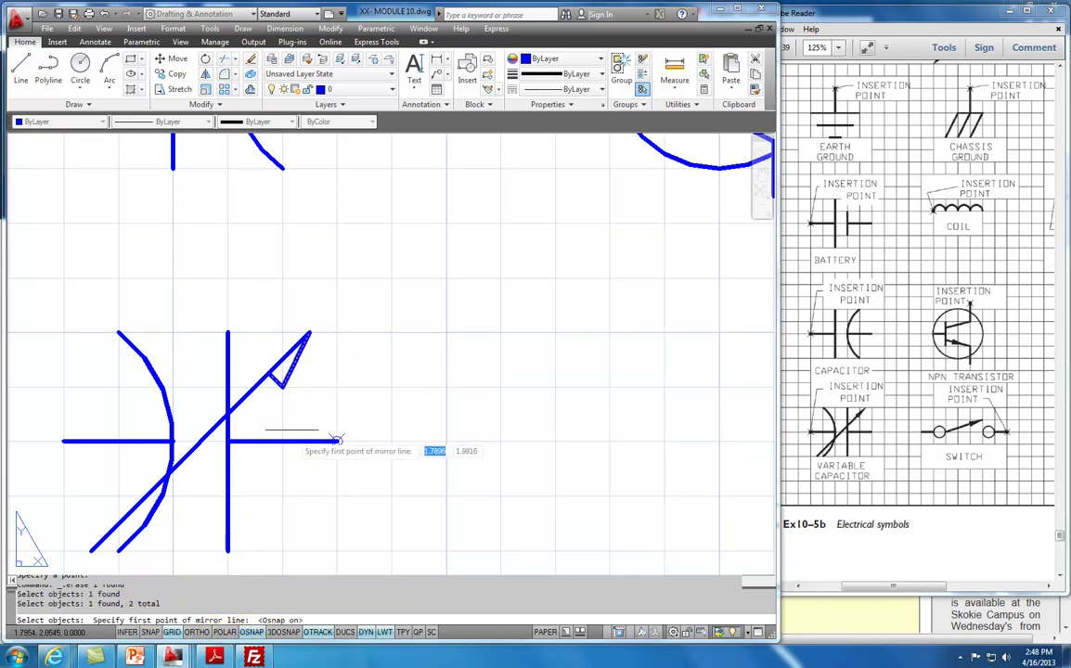
click(308, 332)
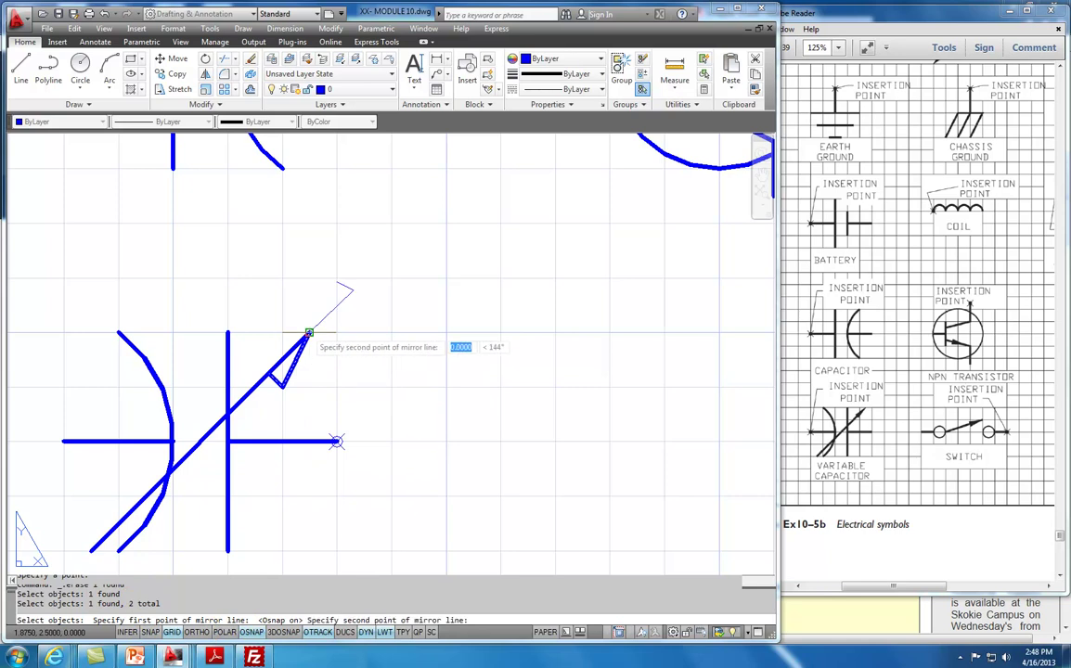
click(268, 374)
key(Return)
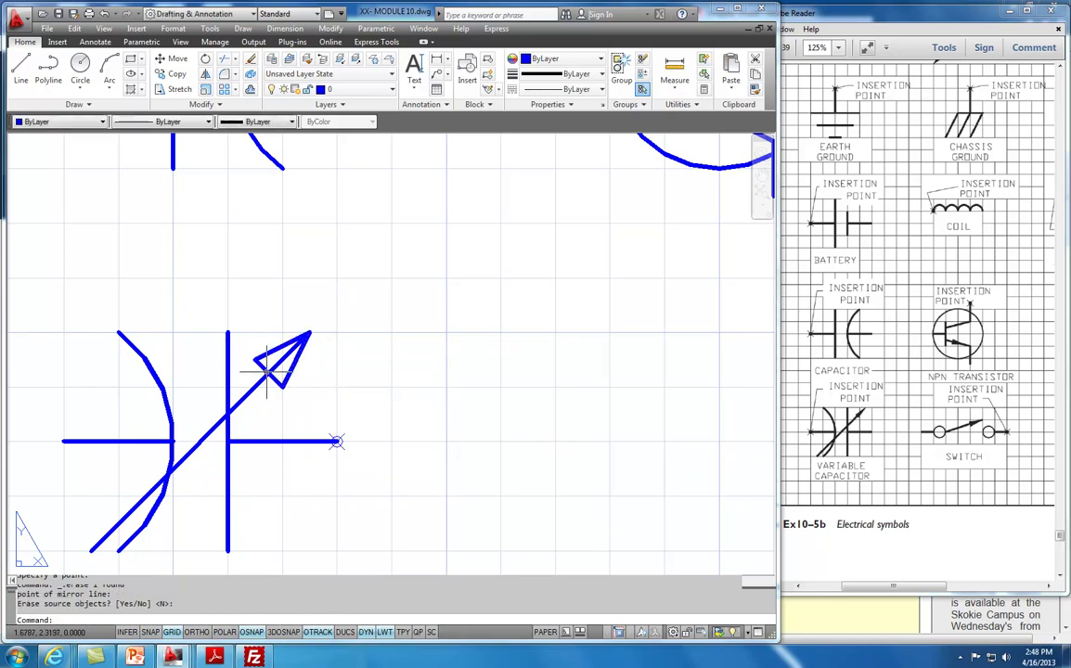
Fill the arrowhead interior with a SOLID hatch
click(131, 91)
click(281, 370)
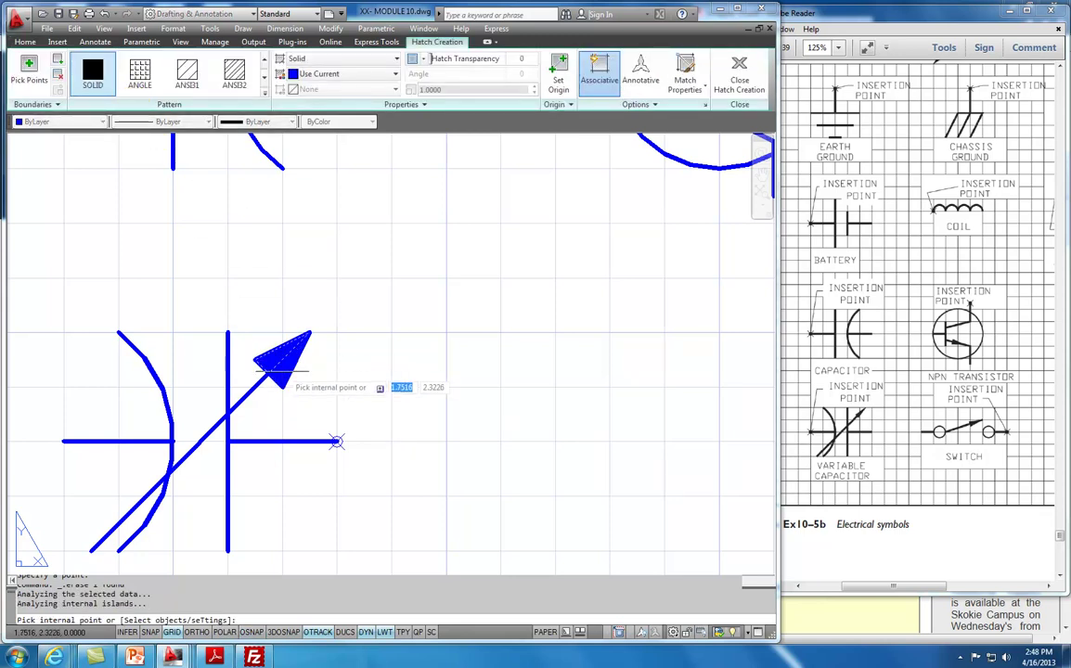
key(Return)
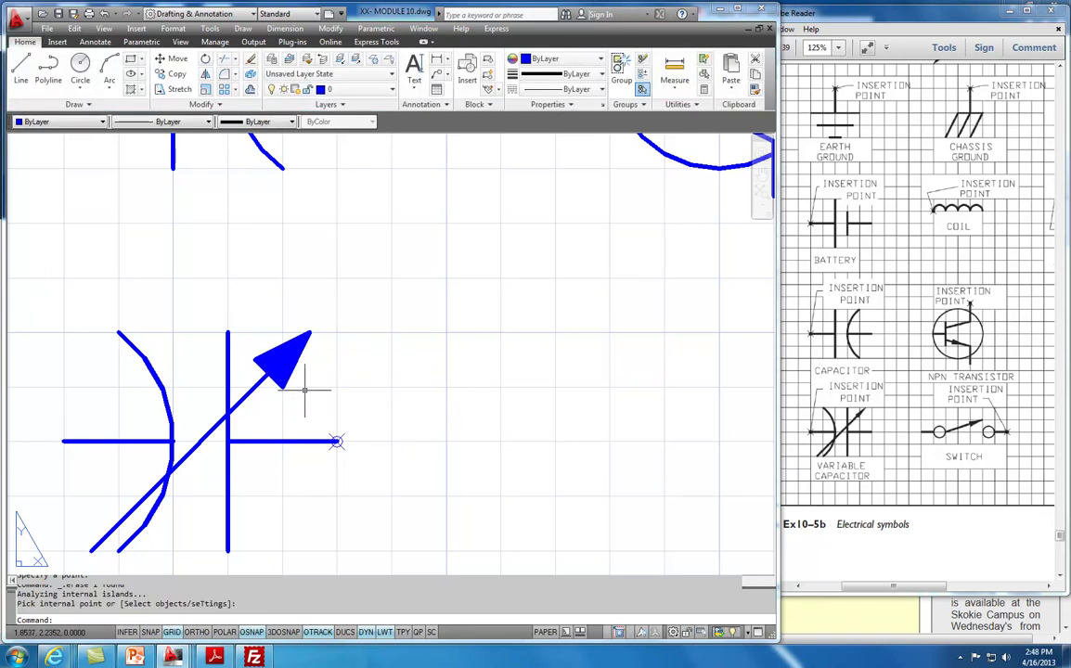
scroll(424, 397, down, 5)
middle_drag(478, 399, 354, 331)
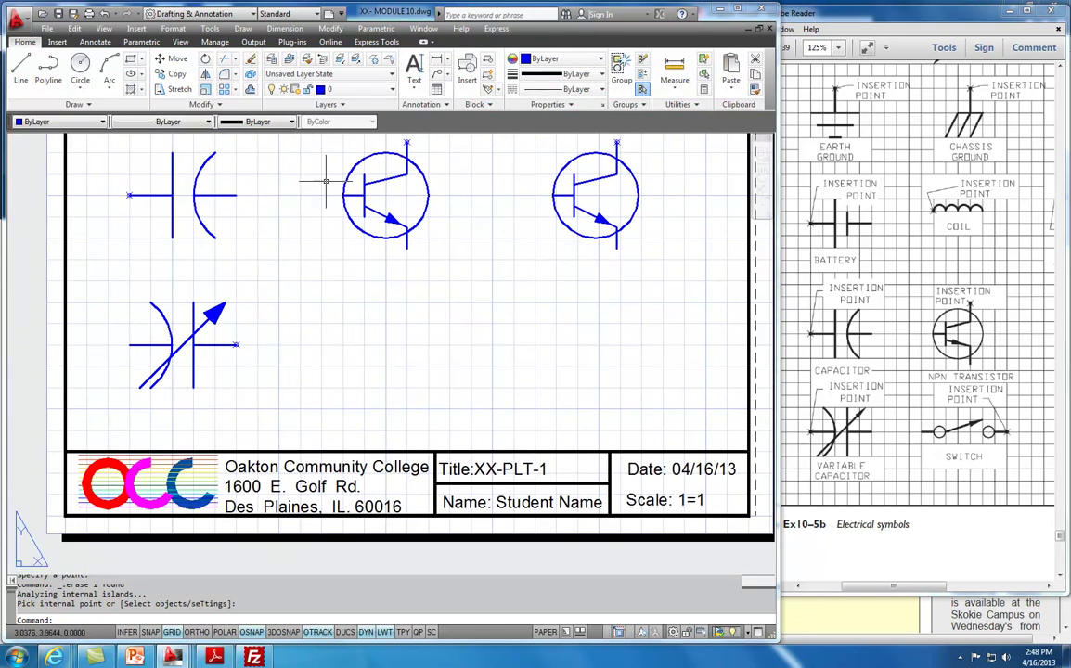
Draw a short lead right of the variable capacitor ending in a terminal circle
click(21, 67)
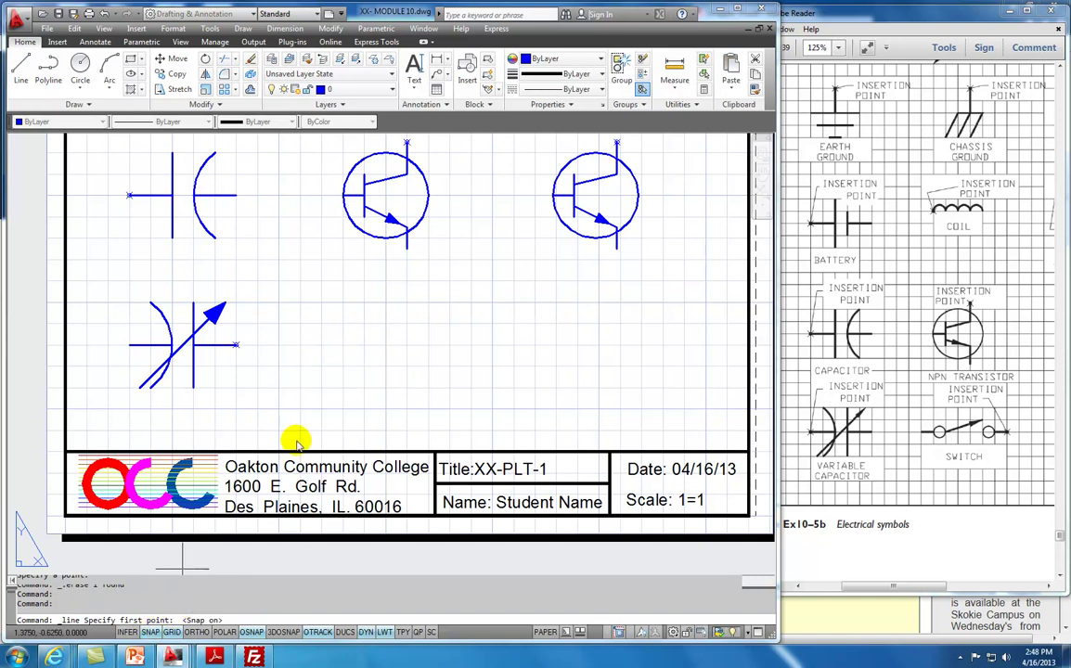
click(343, 344)
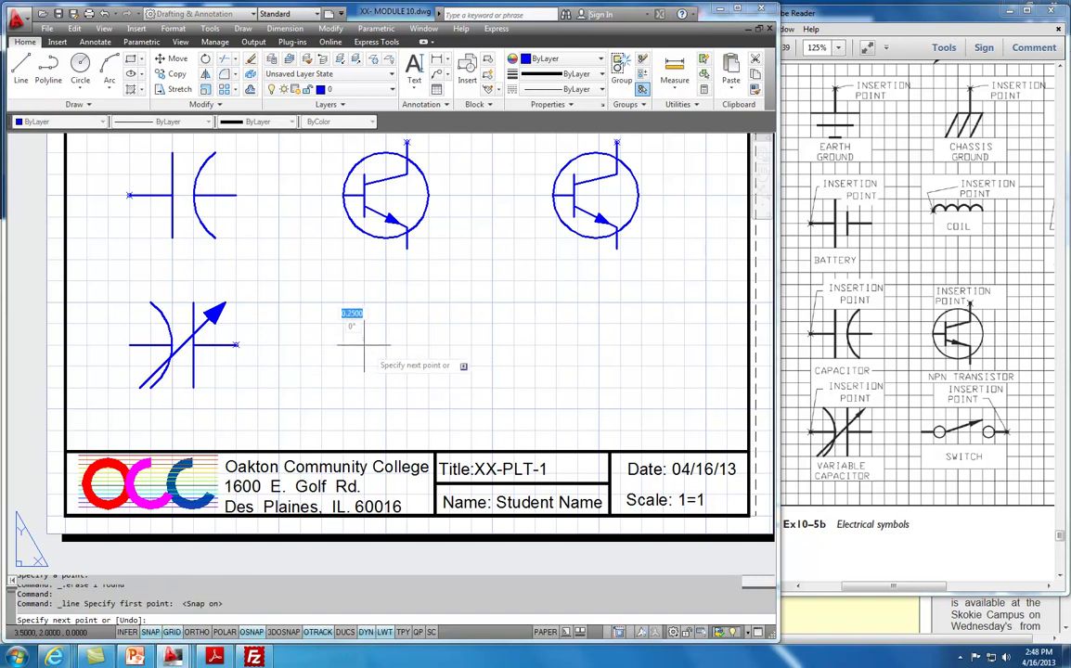
click(363, 344)
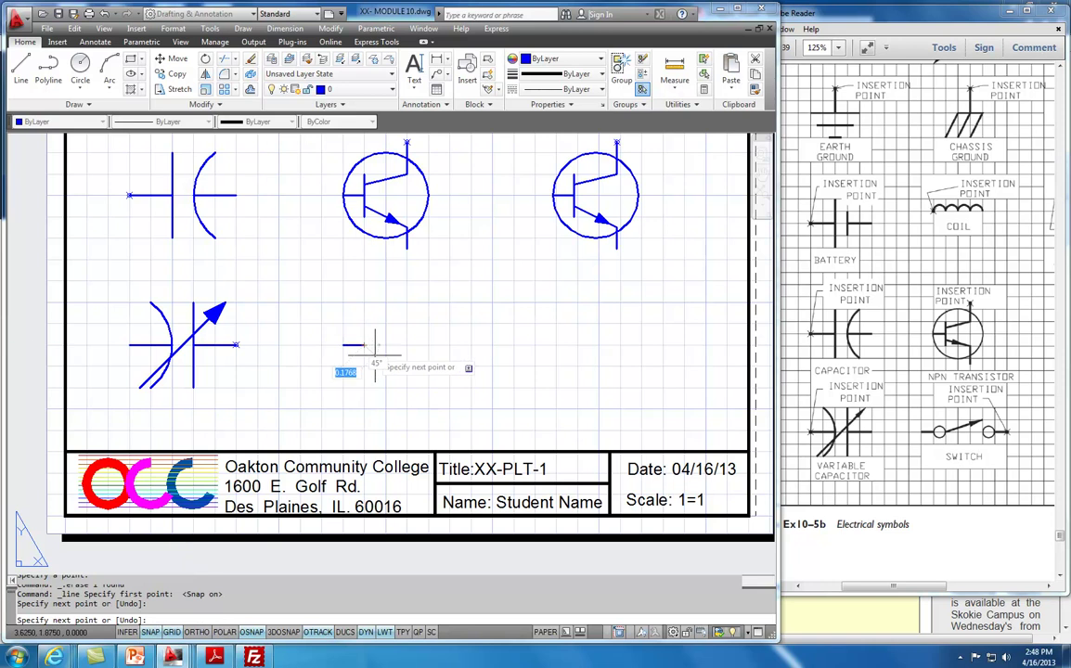
key(Escape)
click(81, 64)
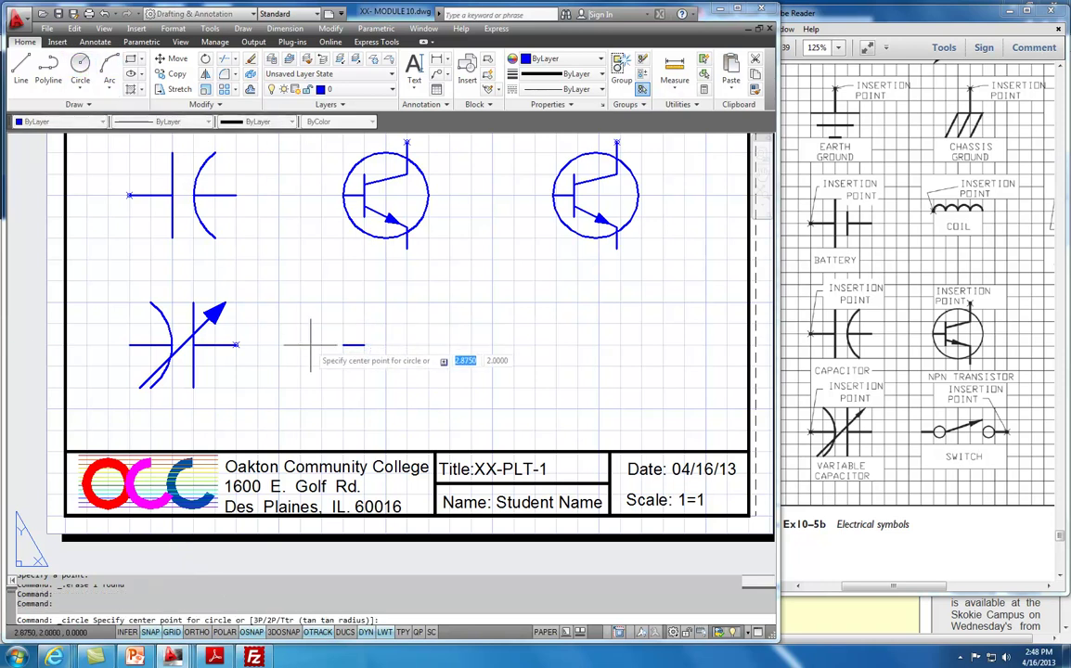
click(374, 345)
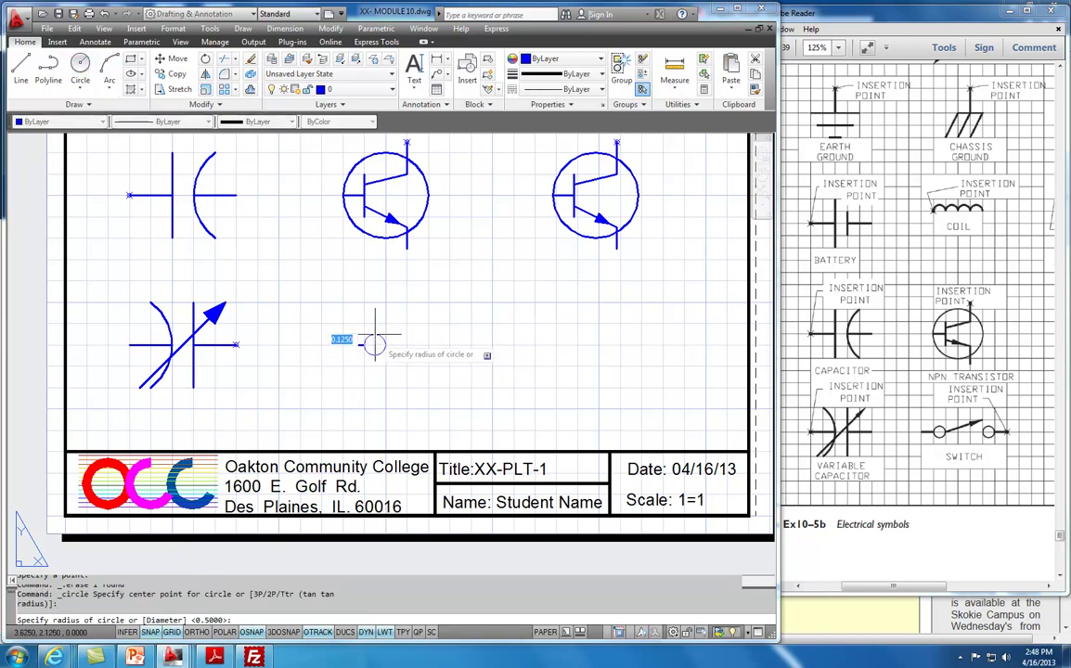
key(Return)
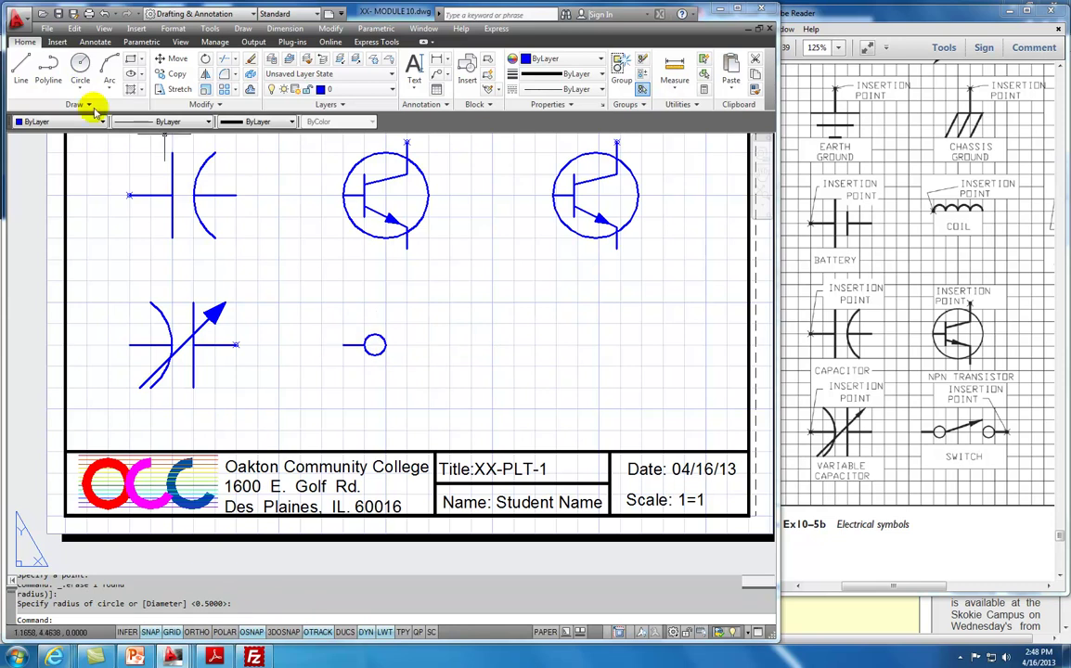
Draw the switch blade angled upward from the circle's edge
click(20, 67)
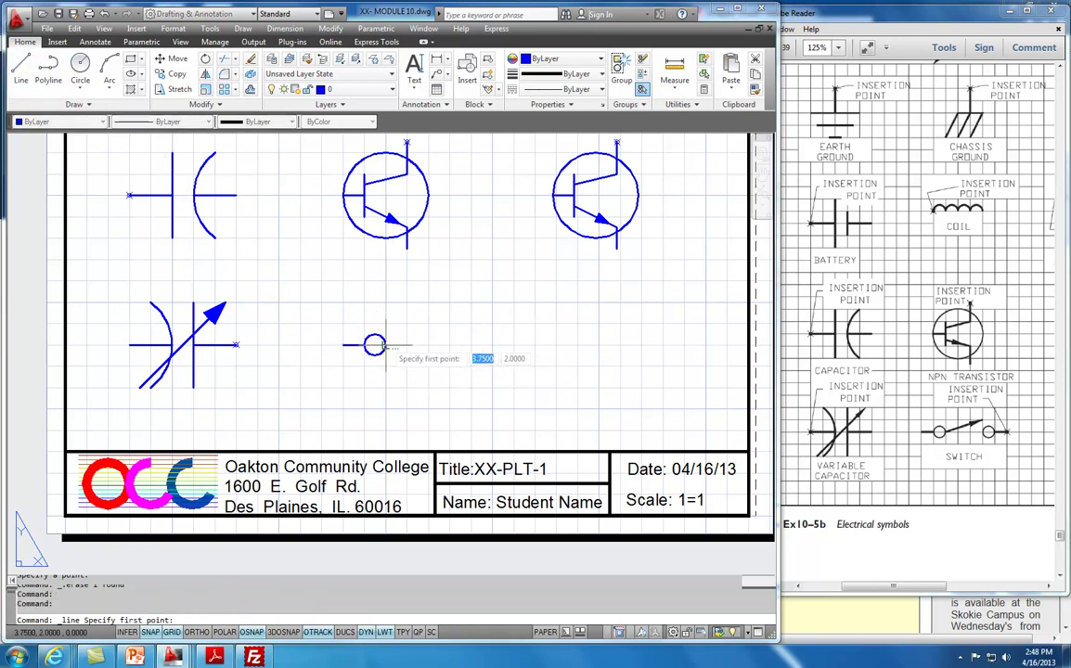
click(386, 346)
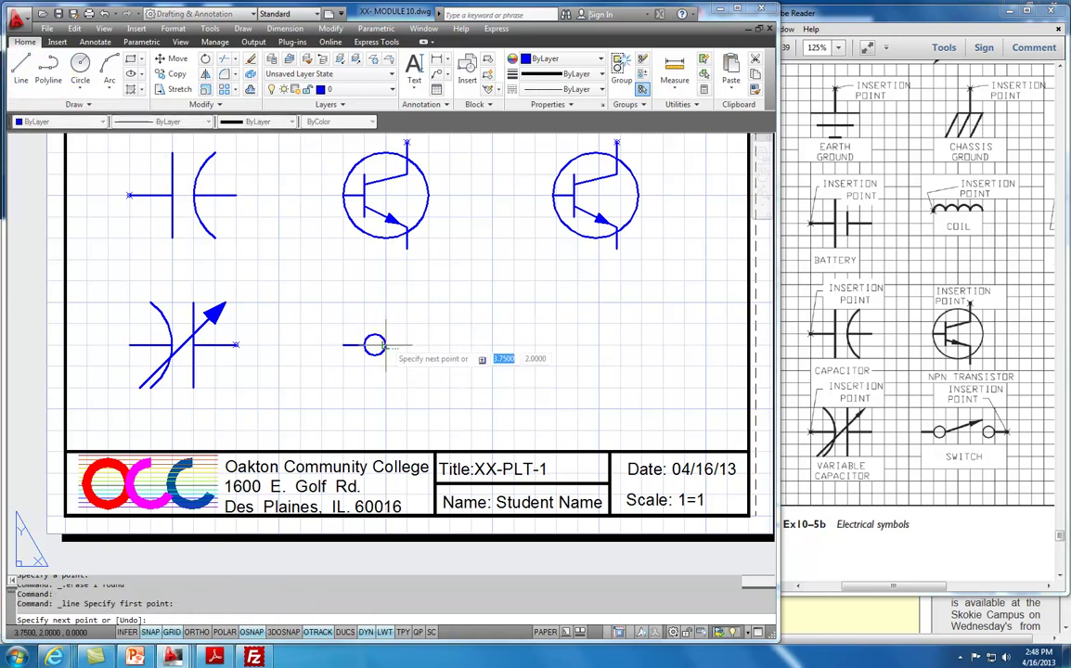
click(428, 324)
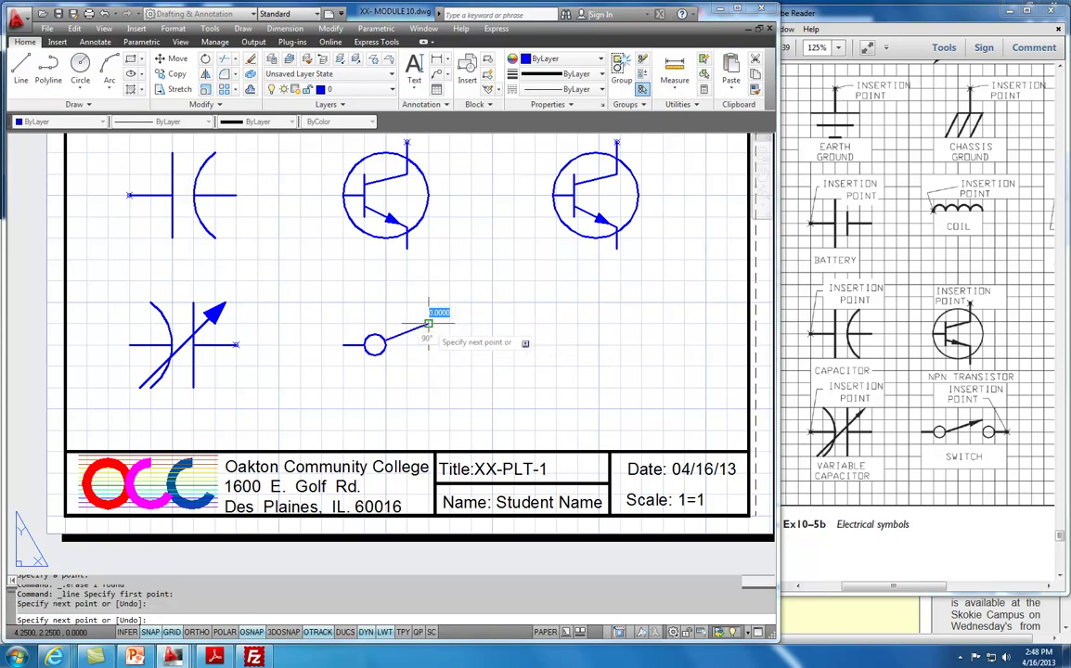
key(Escape)
Draw one arrowhead half at the blade's tip, closing it perpendicular to the blade
click(250, 632)
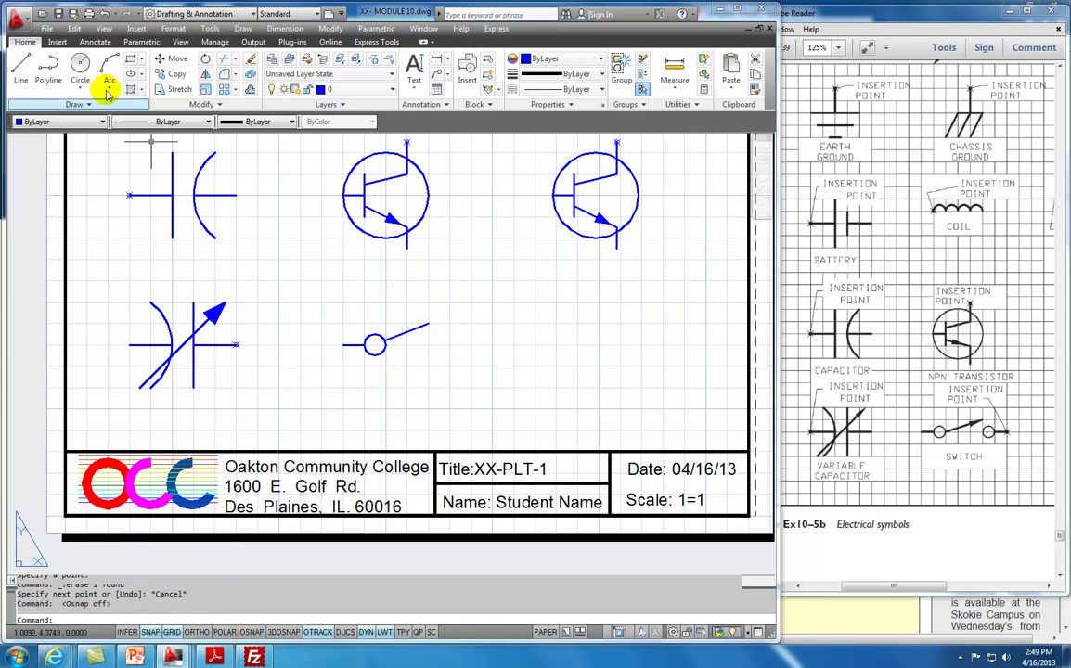
click(22, 66)
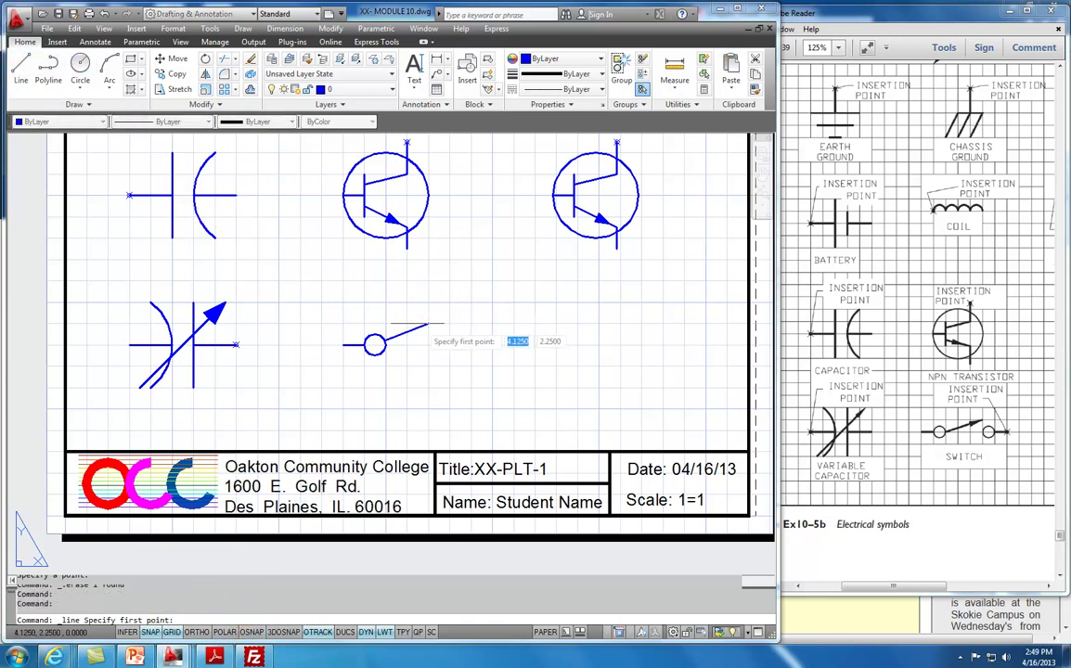
click(428, 322)
scroll(407, 334, up, 3)
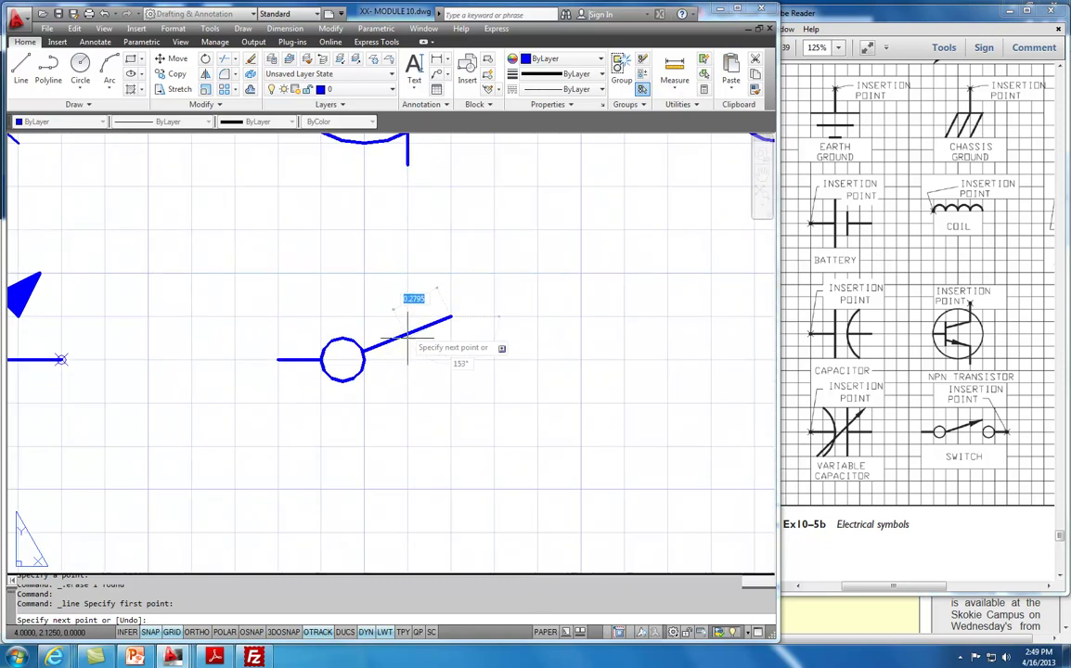
click(150, 632)
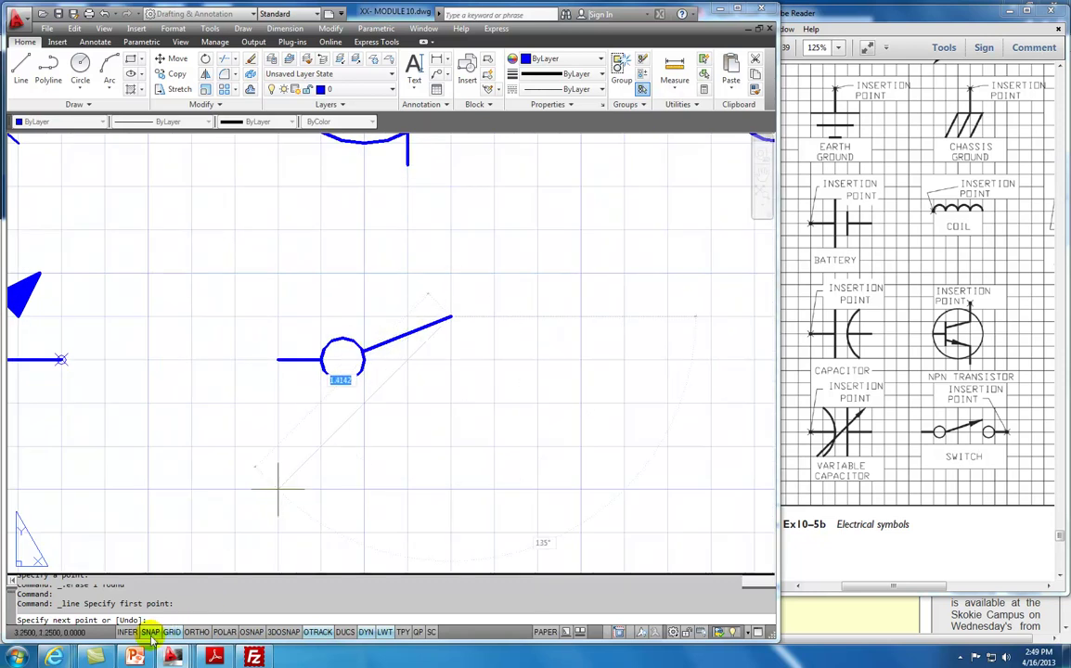
click(411, 323)
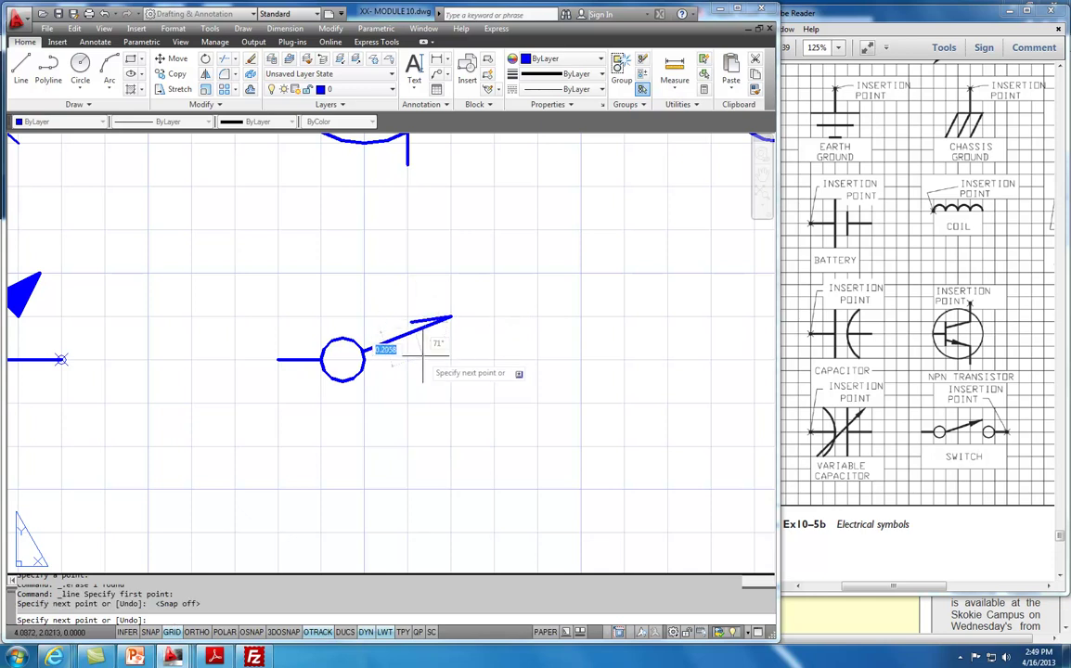
shift+right_click(422, 355)
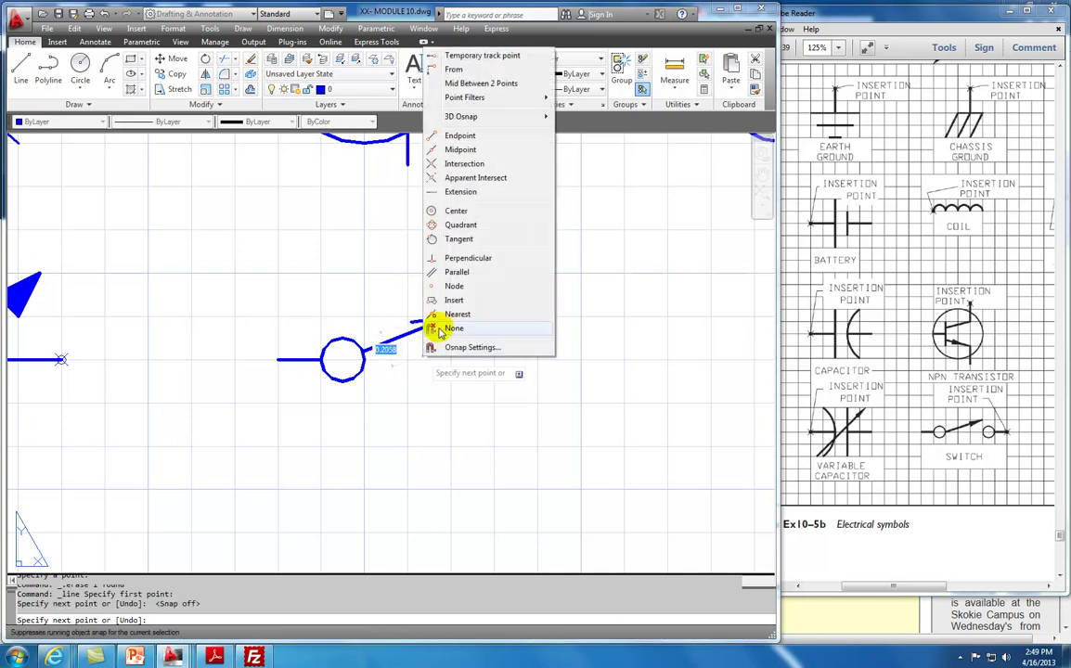
click(455, 257)
click(408, 330)
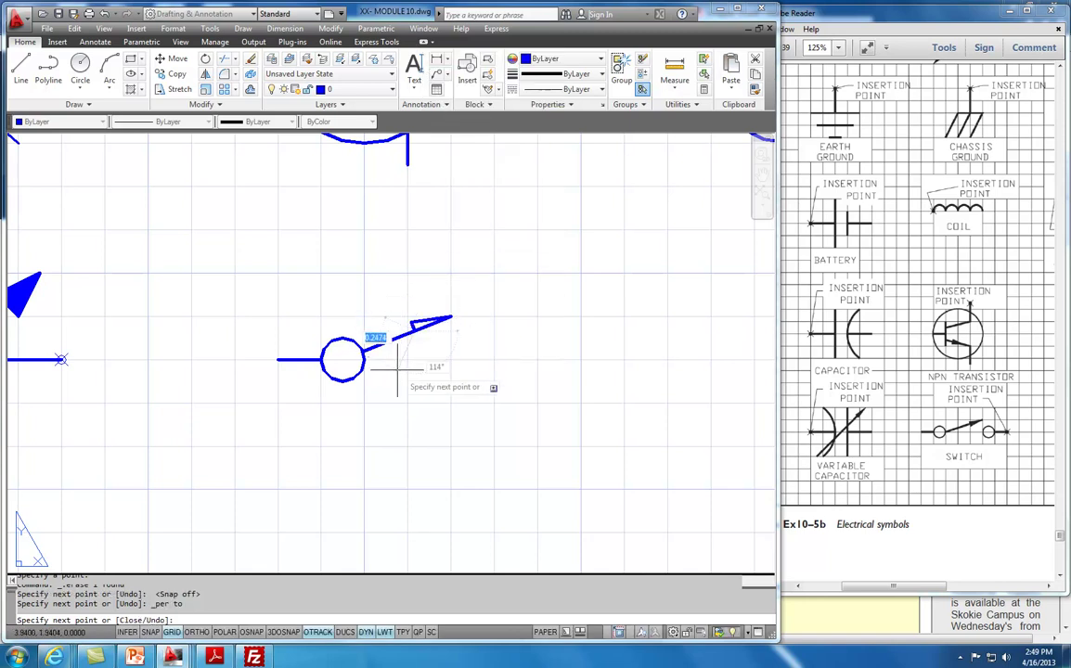
key(Escape)
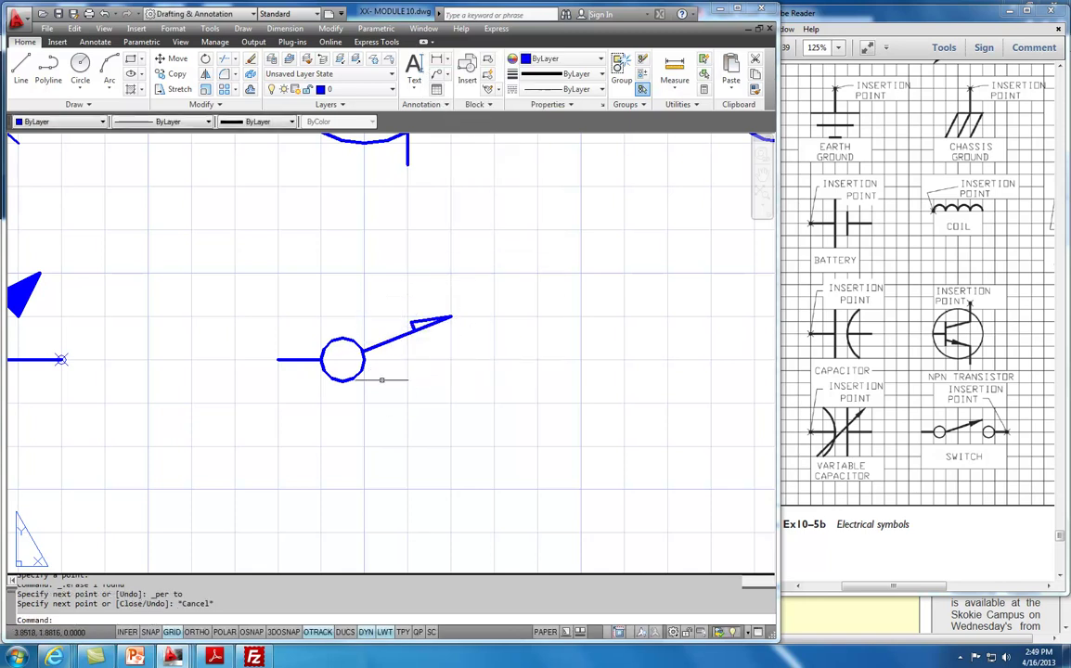
Mirror the arrowhead half along the blade, keeping the original
click(204, 75)
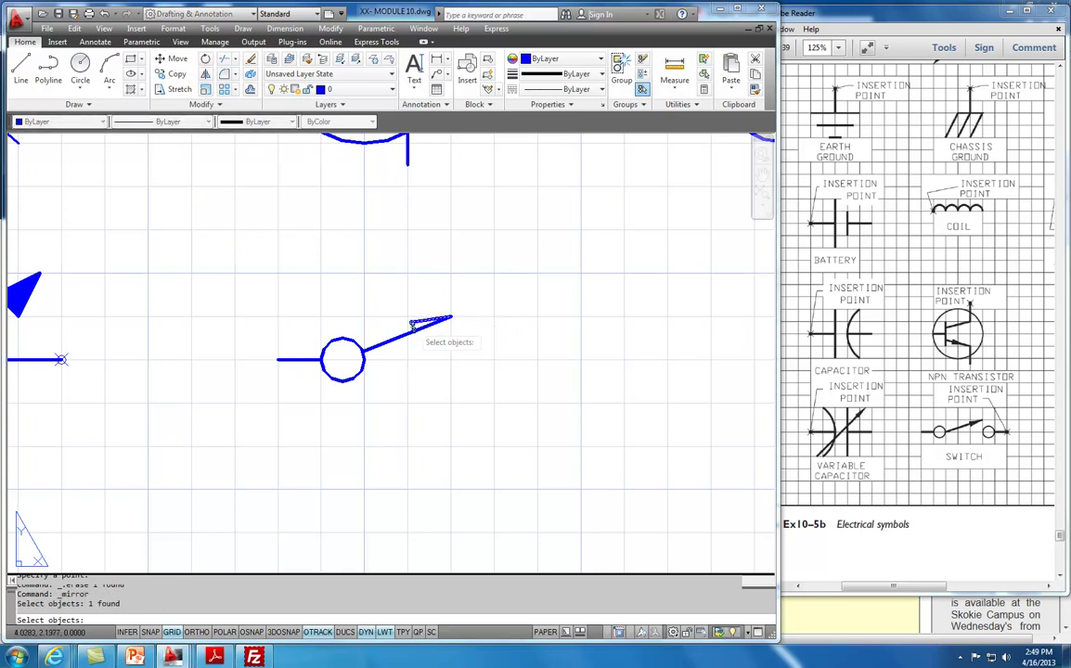
key(Return)
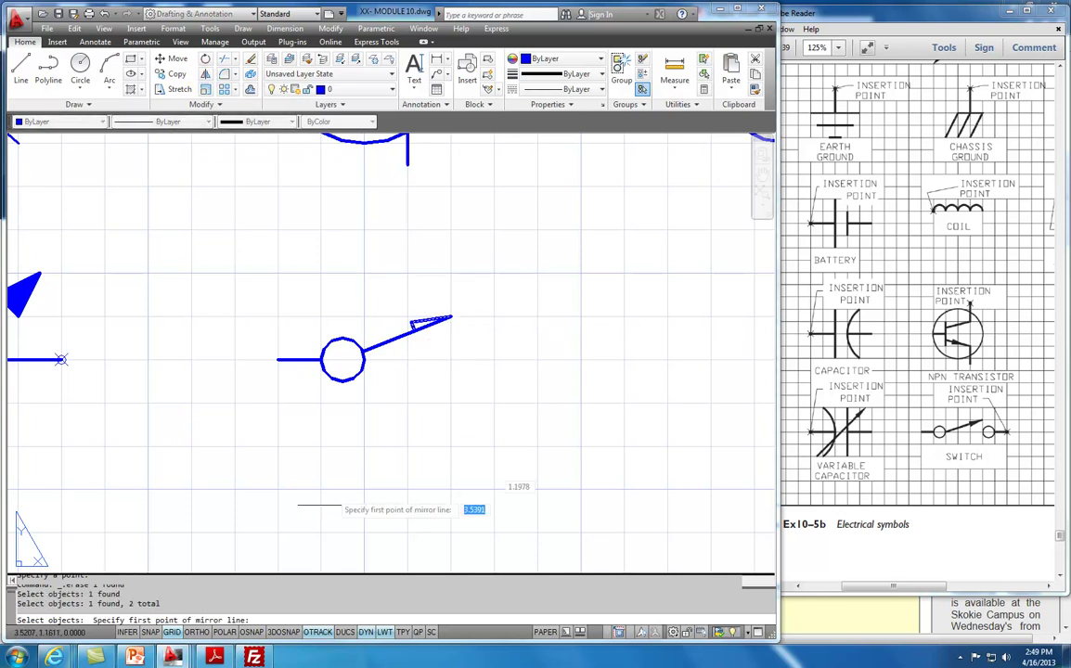
click(450, 317)
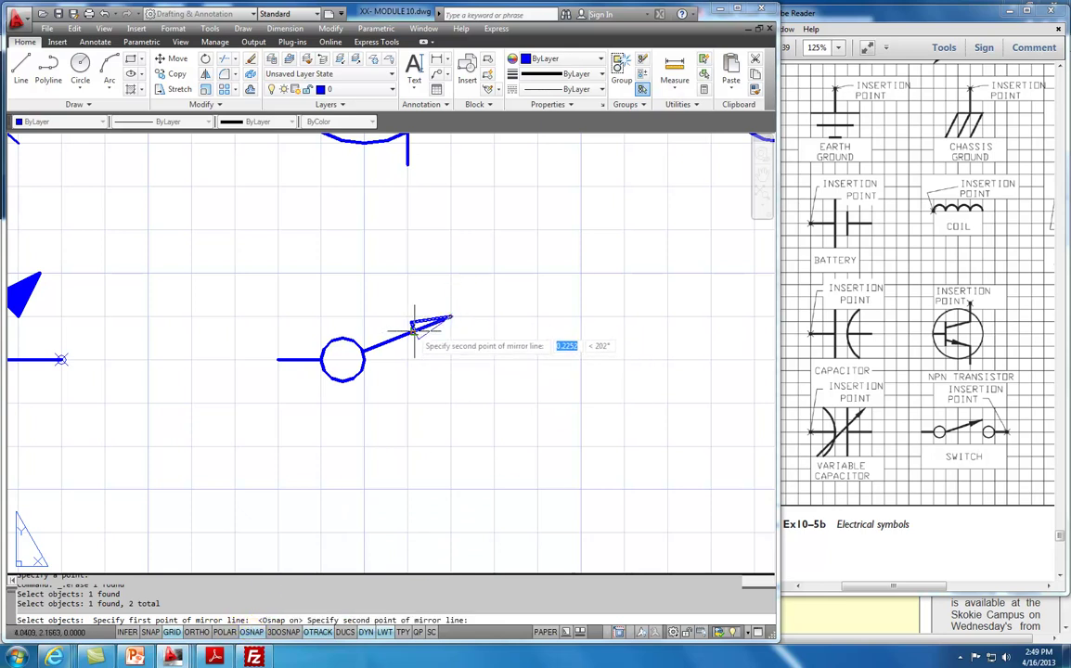
click(414, 329)
key(Return)
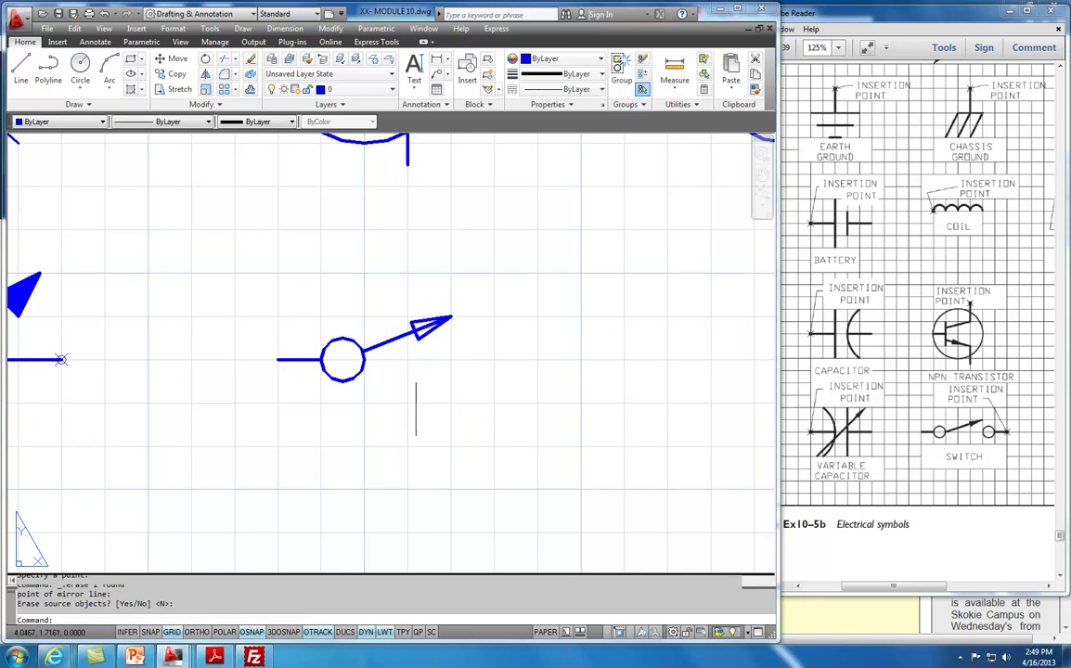
click(131, 89)
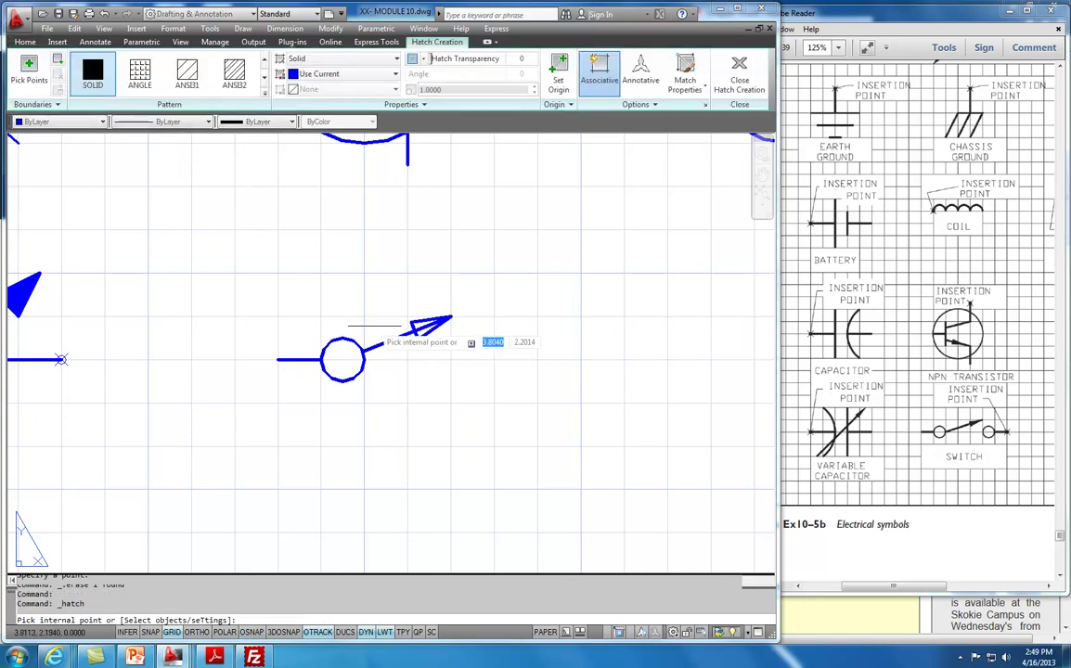
Fill the switch's arrowhead with a SOLID hatch
scroll(418, 328, up, 3)
click(424, 335)
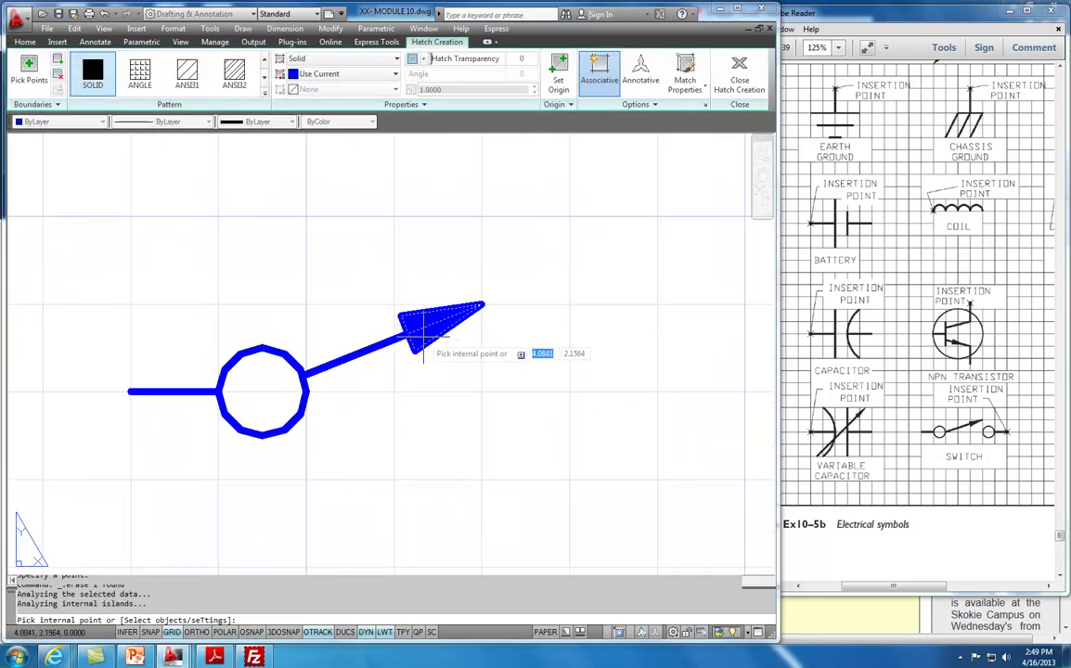
key(Return)
scroll(423, 337, down, 2)
middle_drag(437, 442, 407, 432)
Add the second terminal circle with a short lead extending to the right
click(80, 70)
click(253, 632)
click(148, 633)
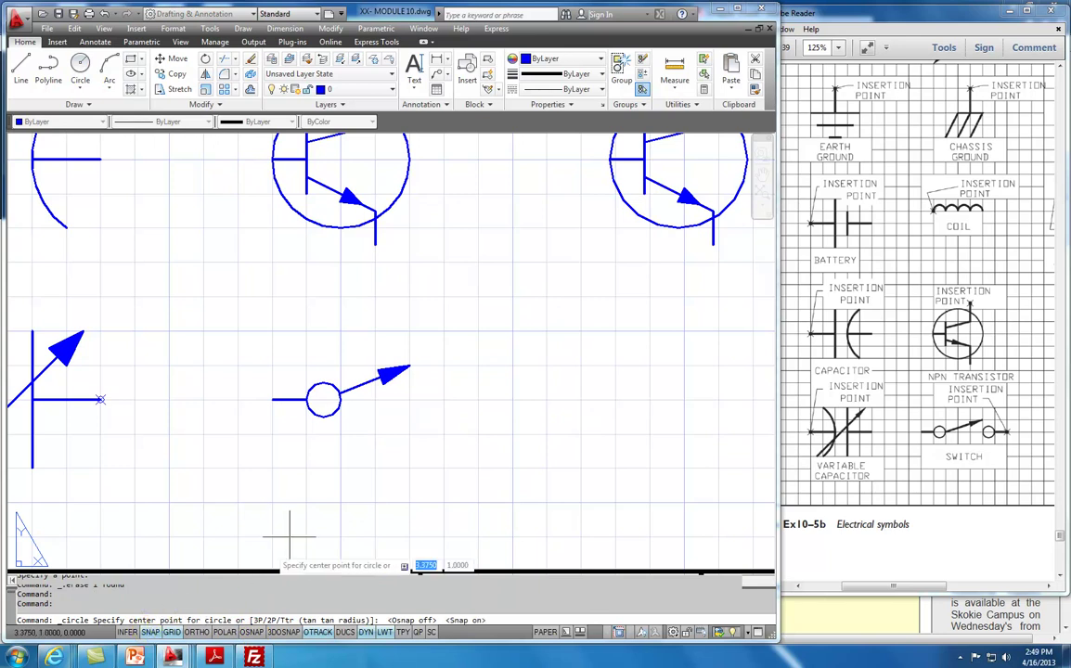
click(427, 401)
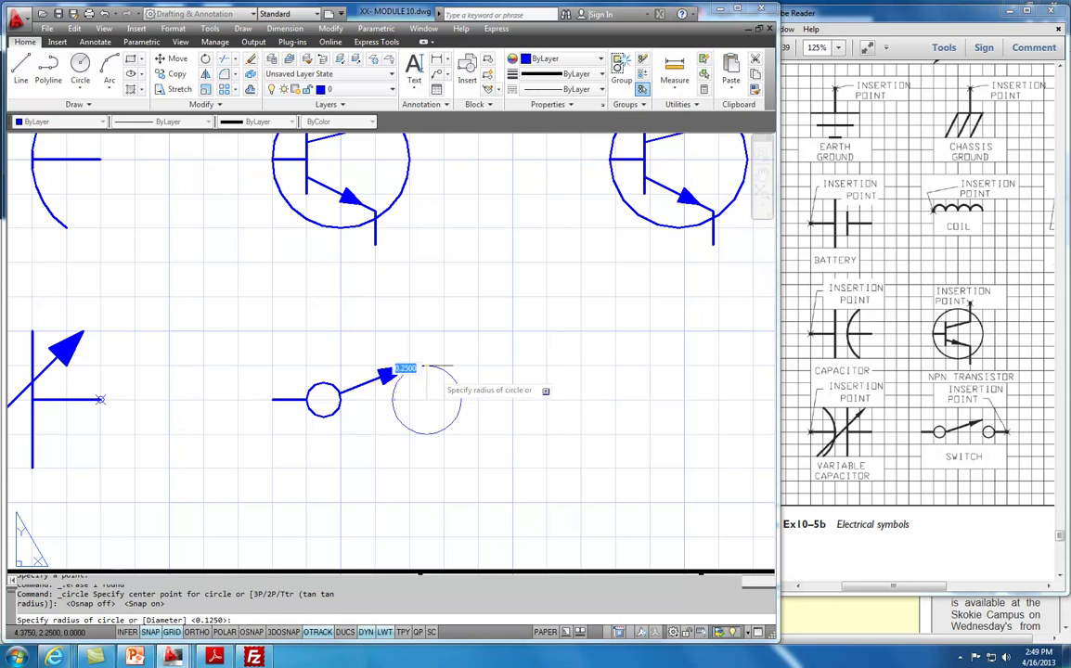
click(427, 381)
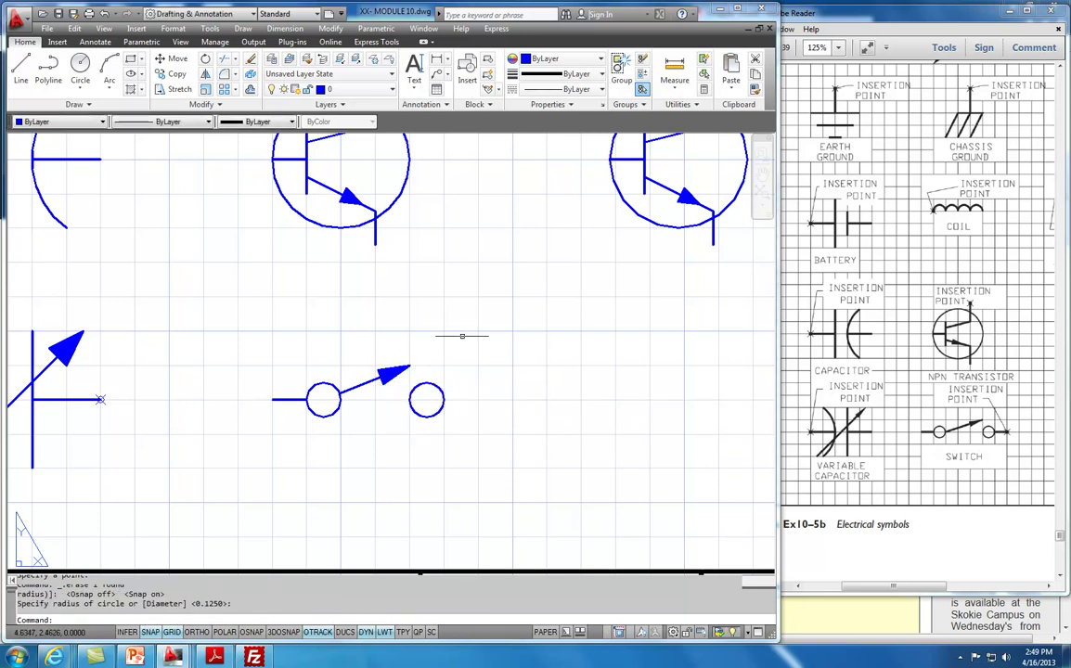
click(20, 65)
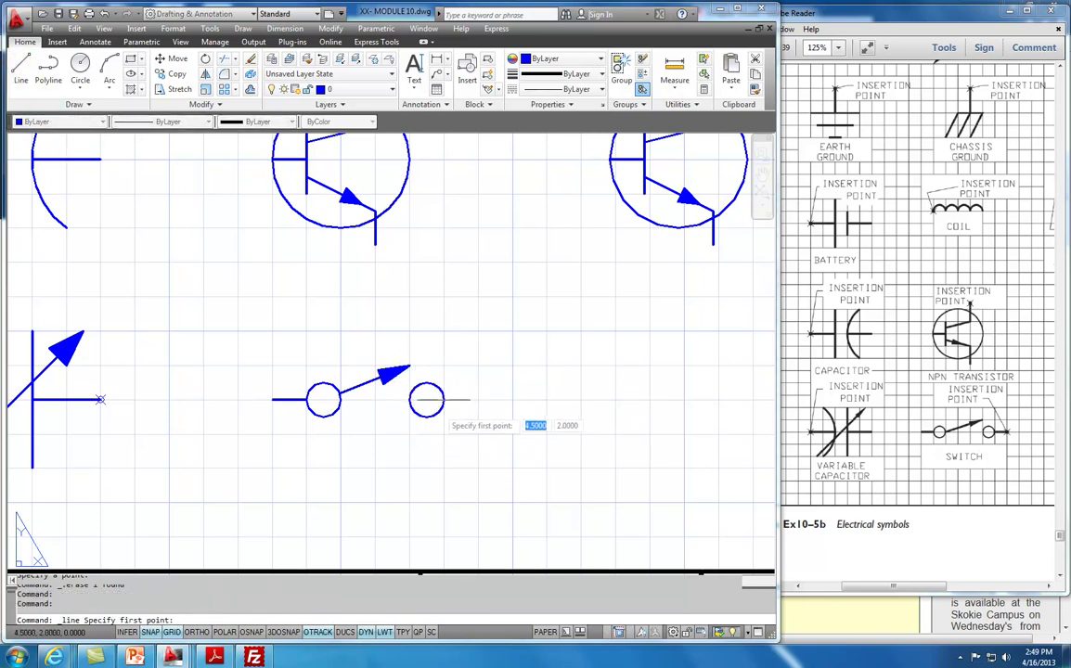
click(444, 400)
click(478, 400)
key(Escape)
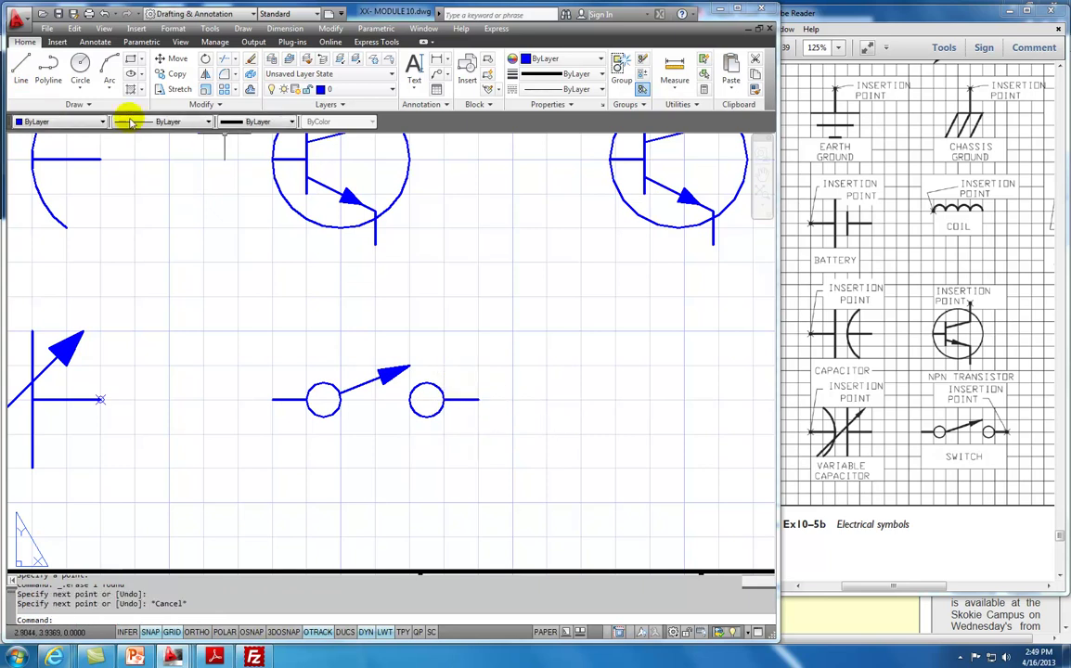
Choose the single Point tool and pan to show the whole symbol sheet
click(82, 104)
click(80, 124)
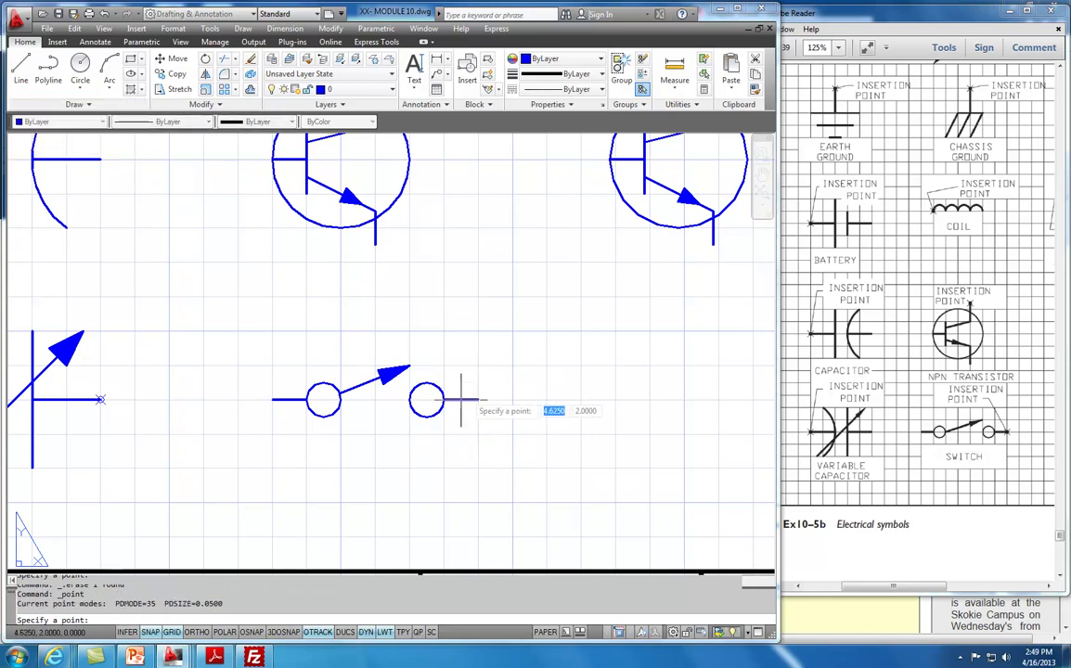
scroll(455, 423, down, 3)
middle_drag(575, 410, 453, 420)
drag(918, 586, 962, 588)
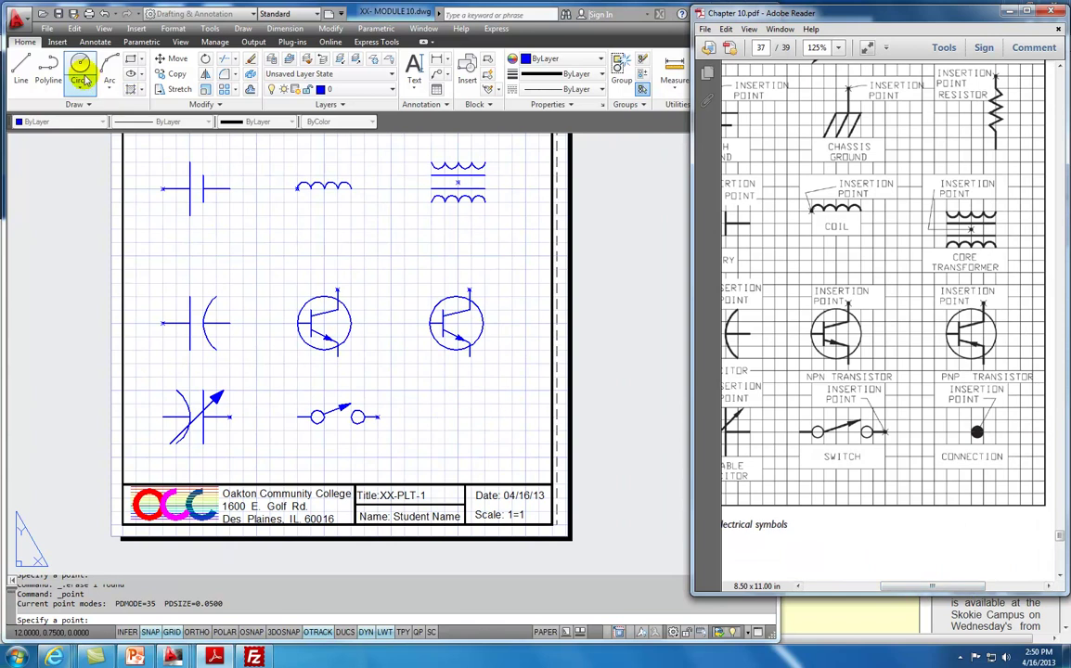
Draw a small connection circle to the right of the switch
click(74, 67)
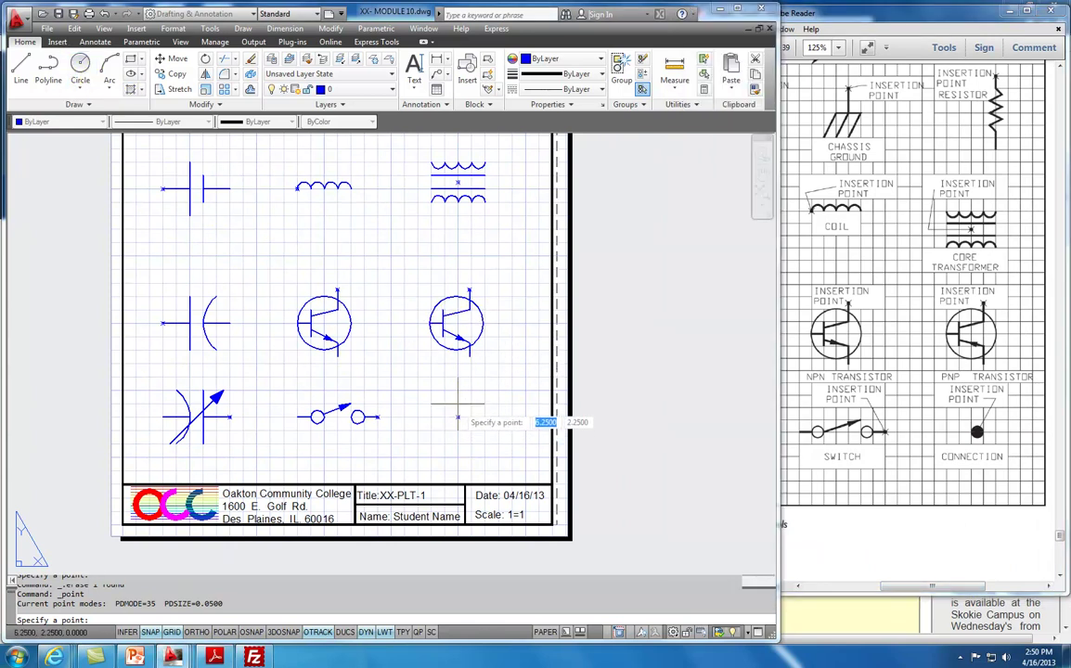
click(79, 68)
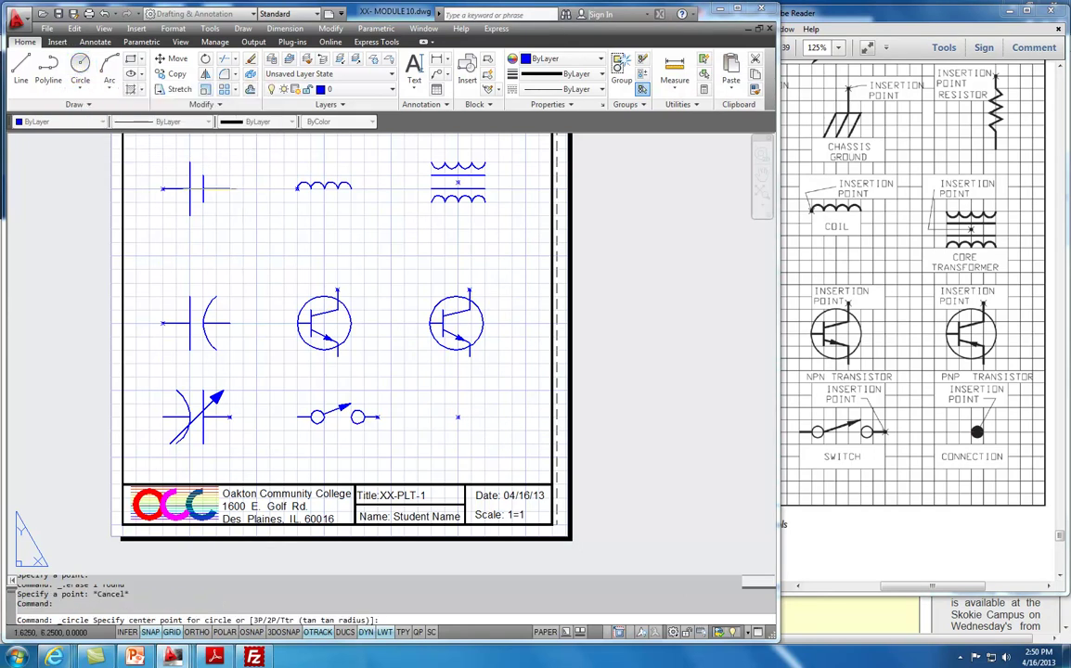
click(458, 417)
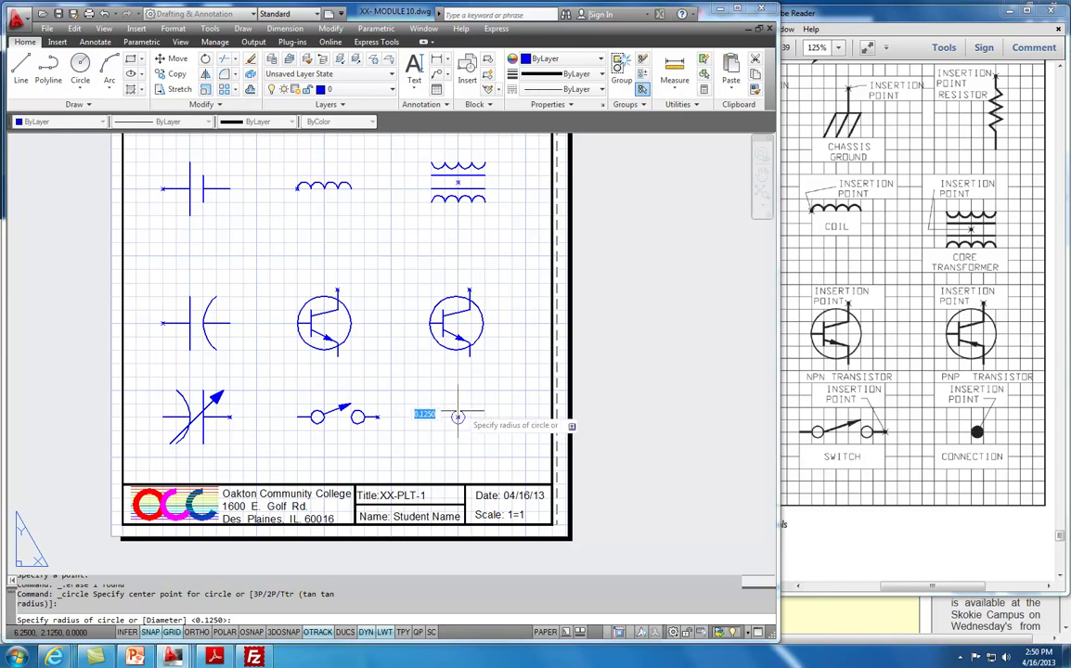
click(458, 409)
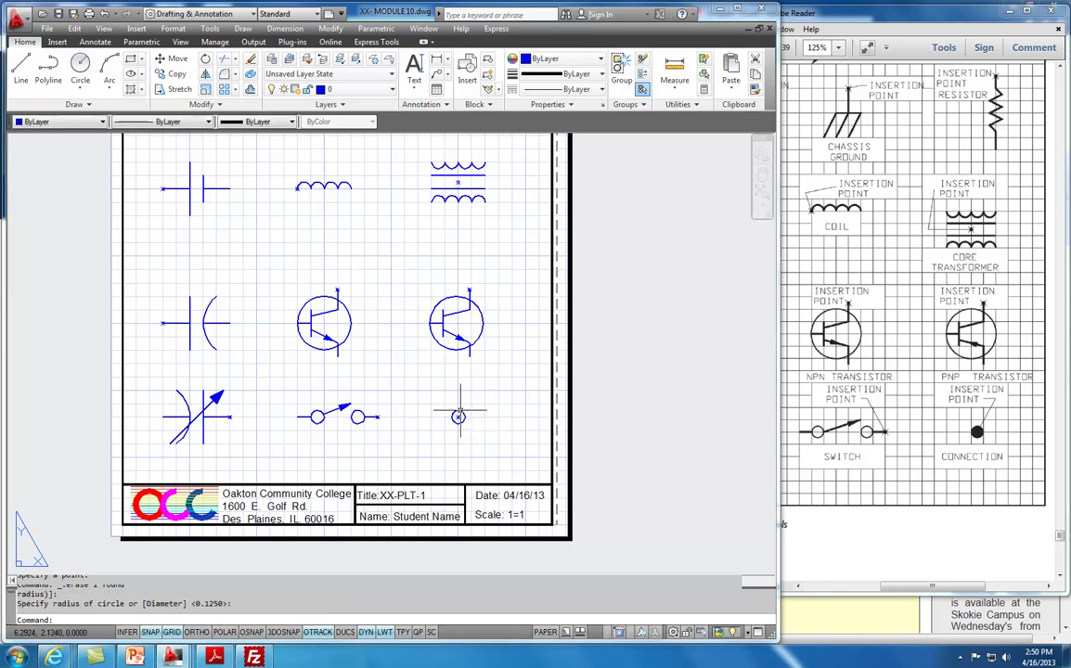
Erase the old fill and SOLID-hatch the small circle into a filled dot
click(130, 88)
scroll(455, 417, up, 3)
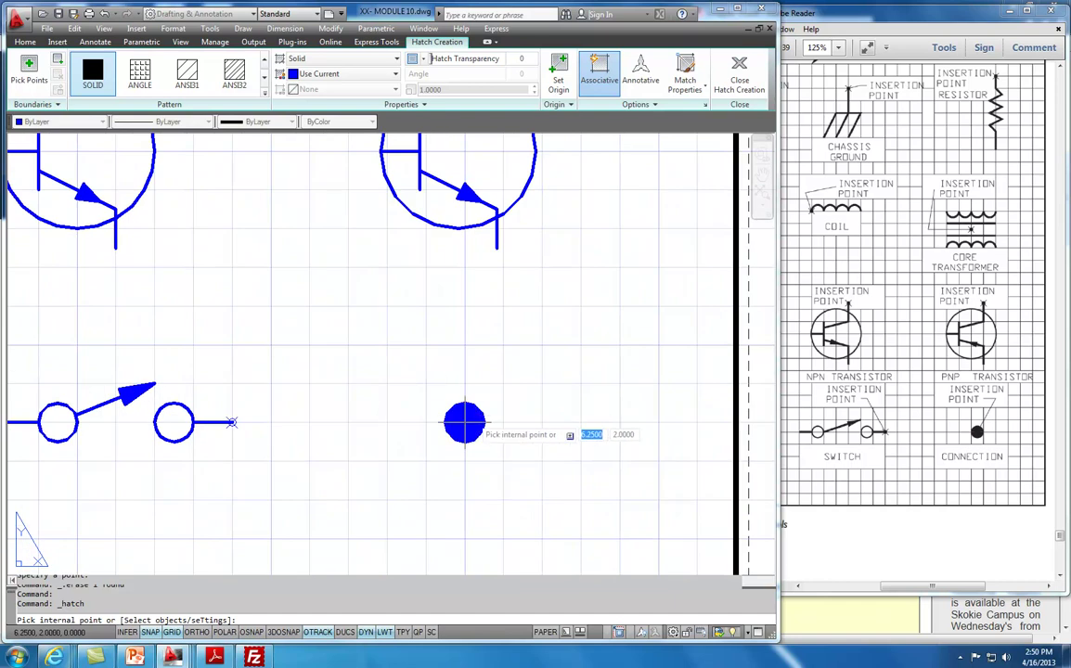
scroll(464, 422, down, 2)
key(Escape)
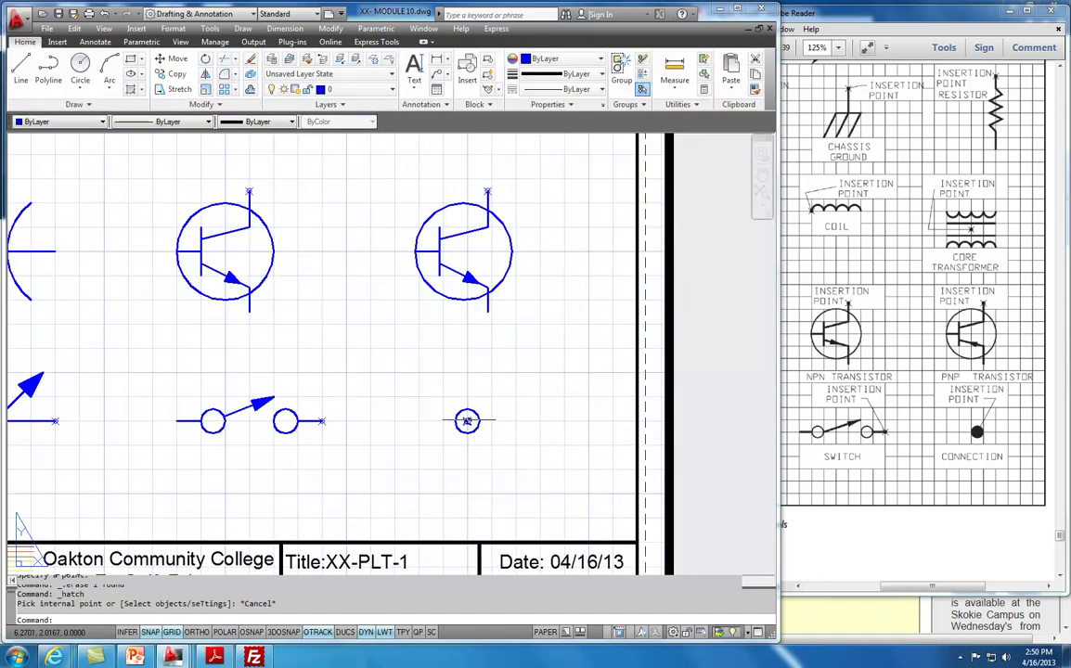
click(249, 58)
click(131, 89)
click(467, 423)
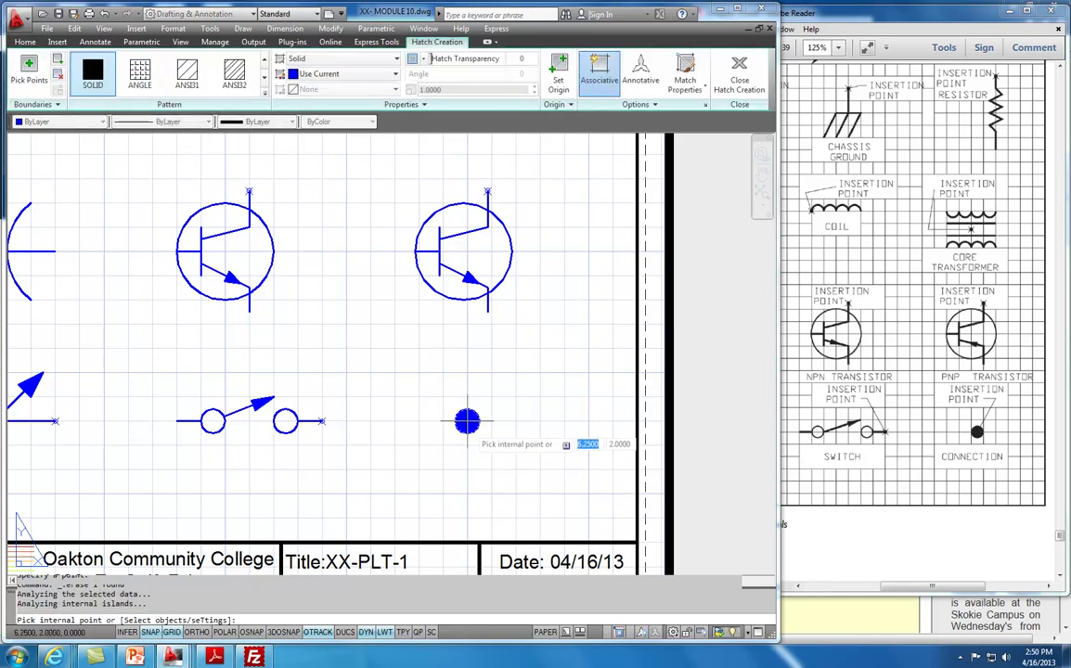
key(Return)
scroll(464, 409, down, 4)
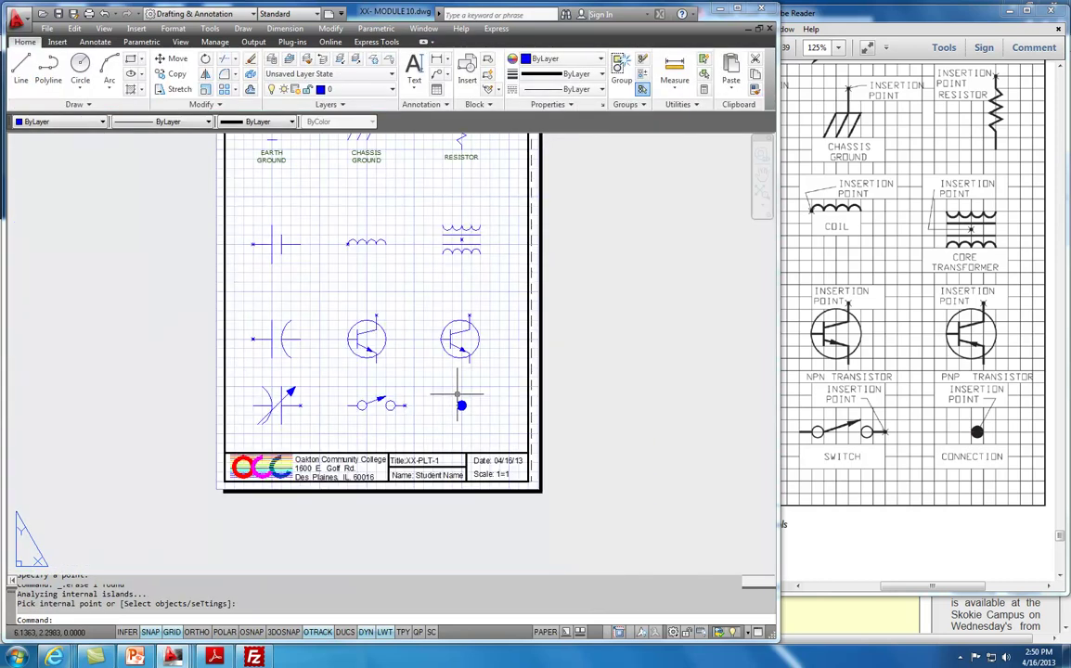
middle_drag(412, 332, 405, 396)
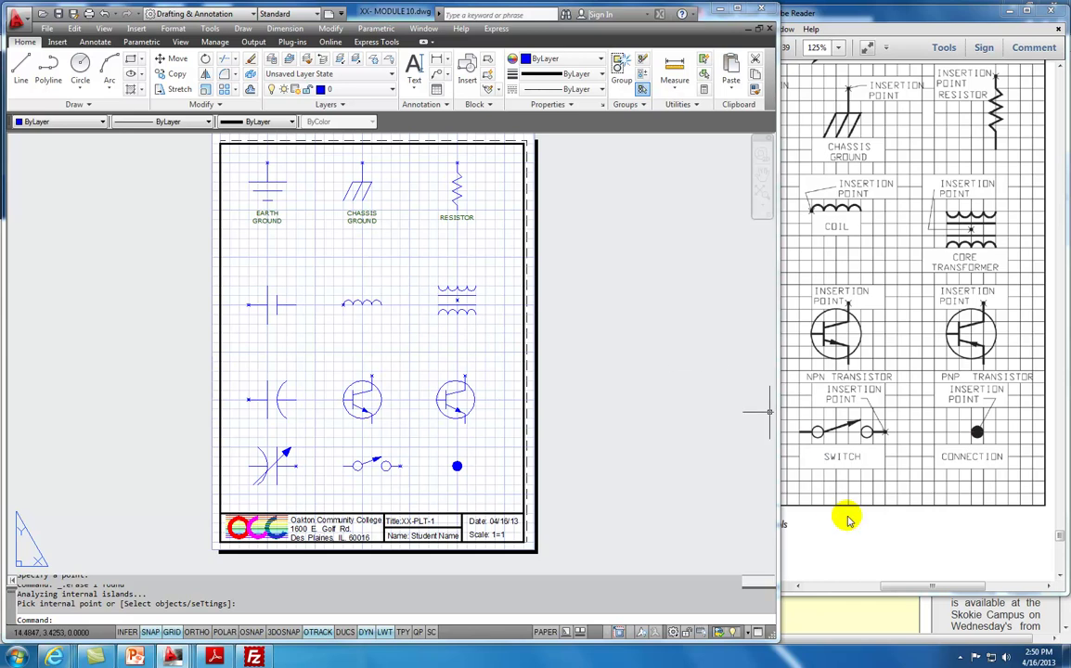
Scroll the reference PDF to reveal the Battery column, then return to AutoCAD
click(903, 588)
drag(903, 588, 850, 586)
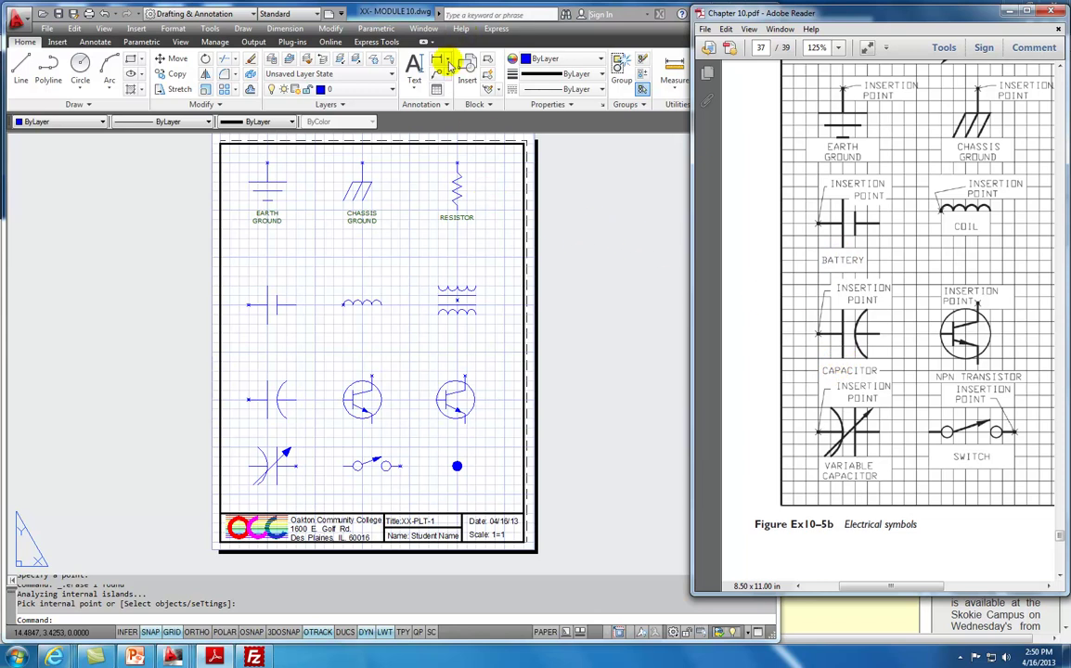
click(412, 70)
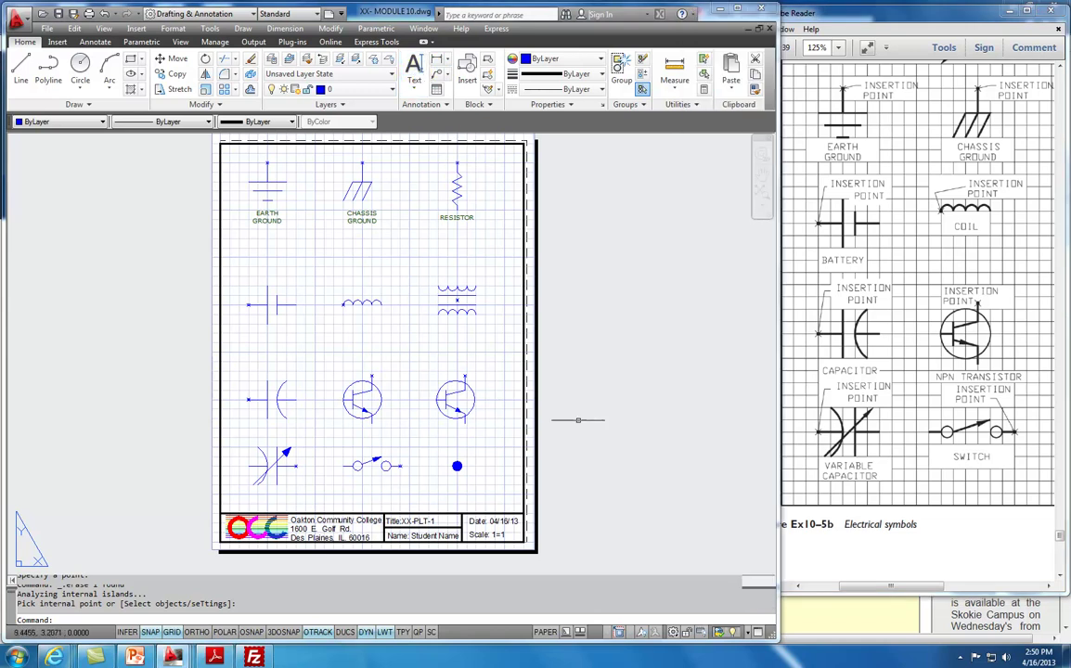
Add a centre-justified BATTERY label under the battery symbol
click(414, 69)
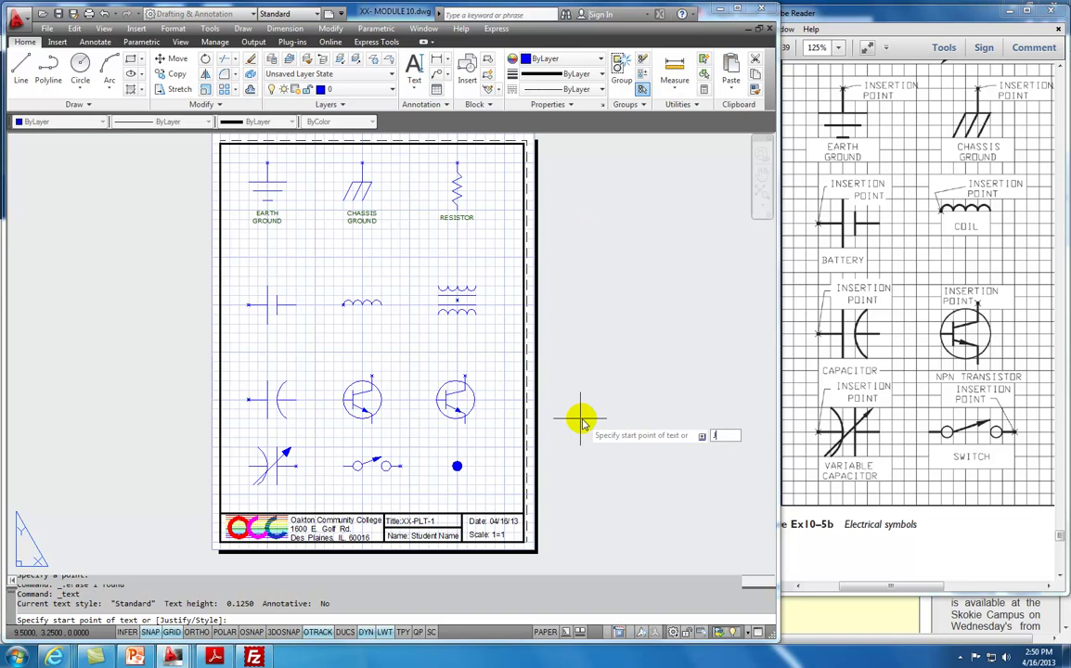
text(j)
key(Return)
text(c)
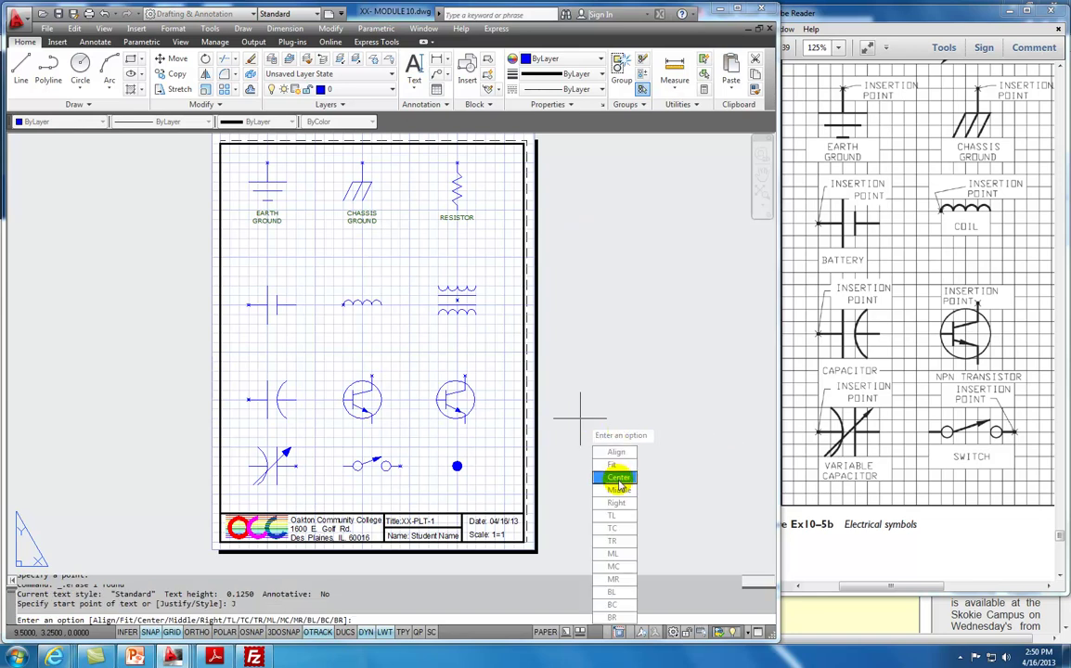
key(Return)
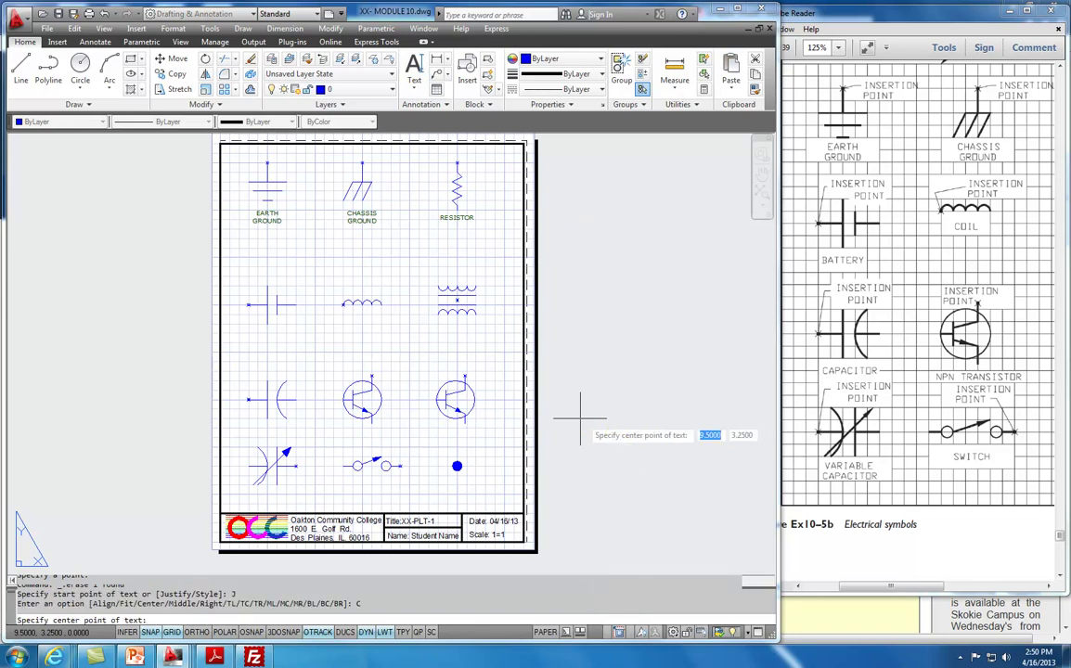
click(272, 336)
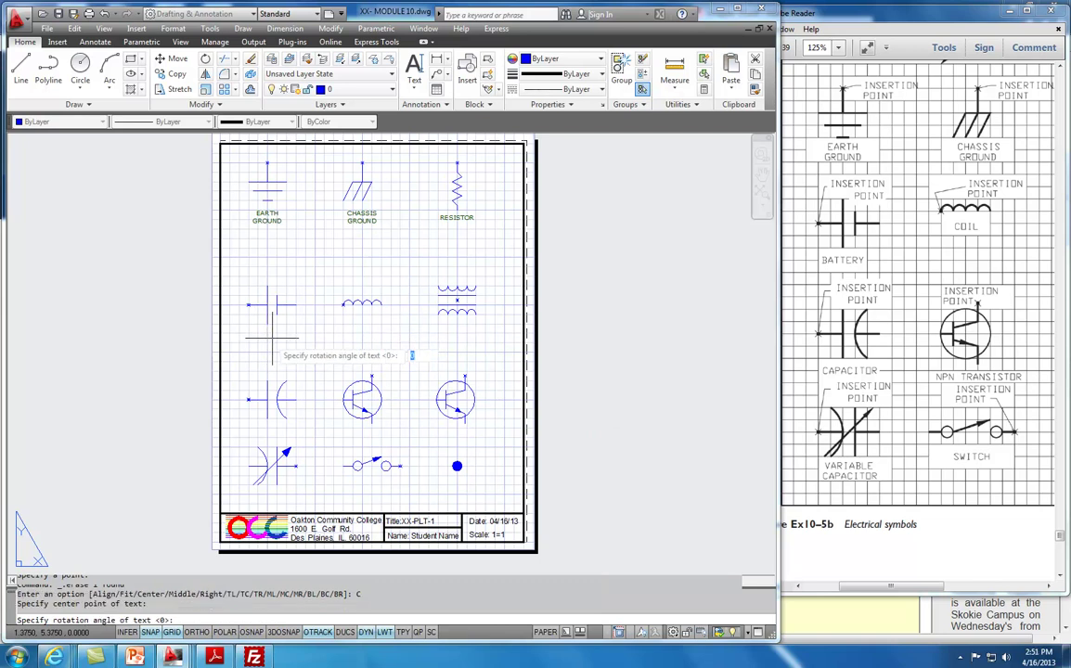
click(270, 341)
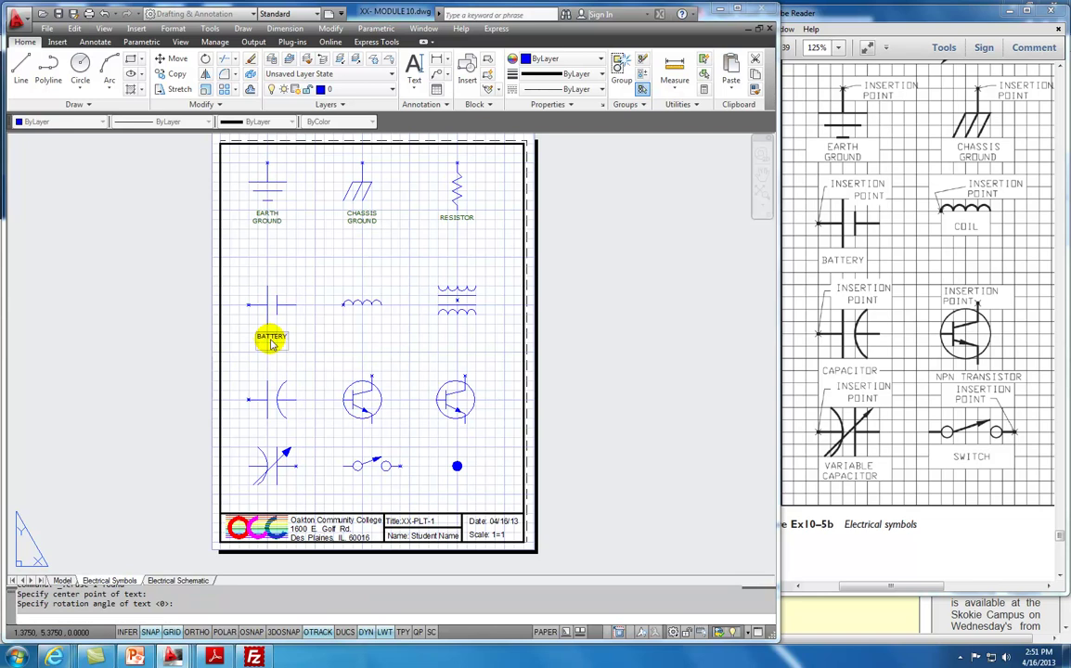
key(Escape)
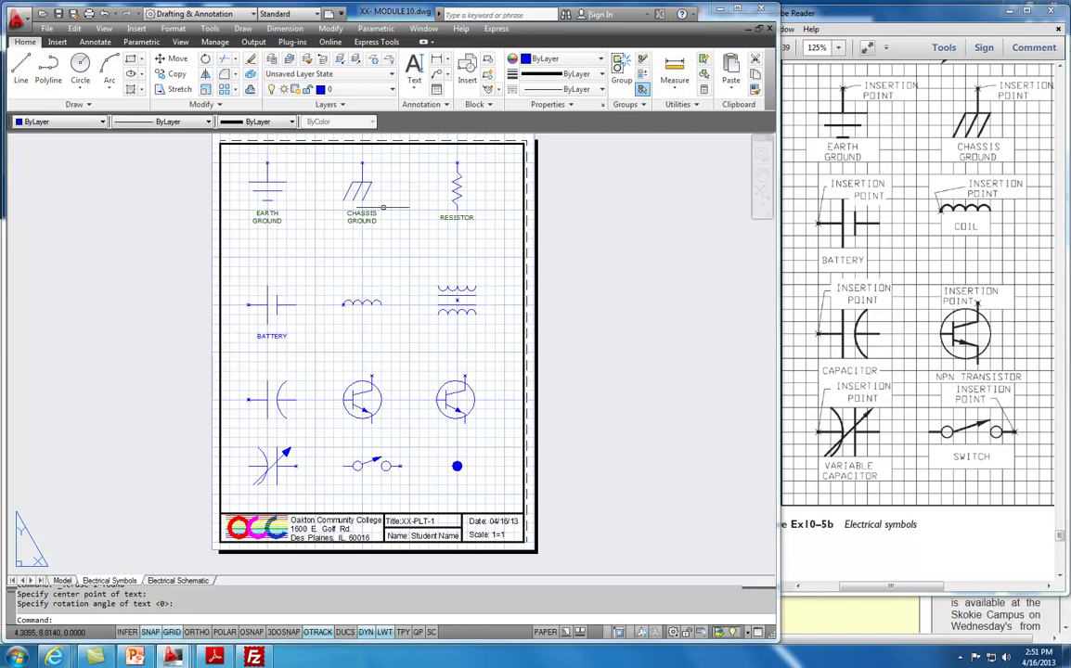
Move the BATTERY label onto the TEXT layer
click(276, 337)
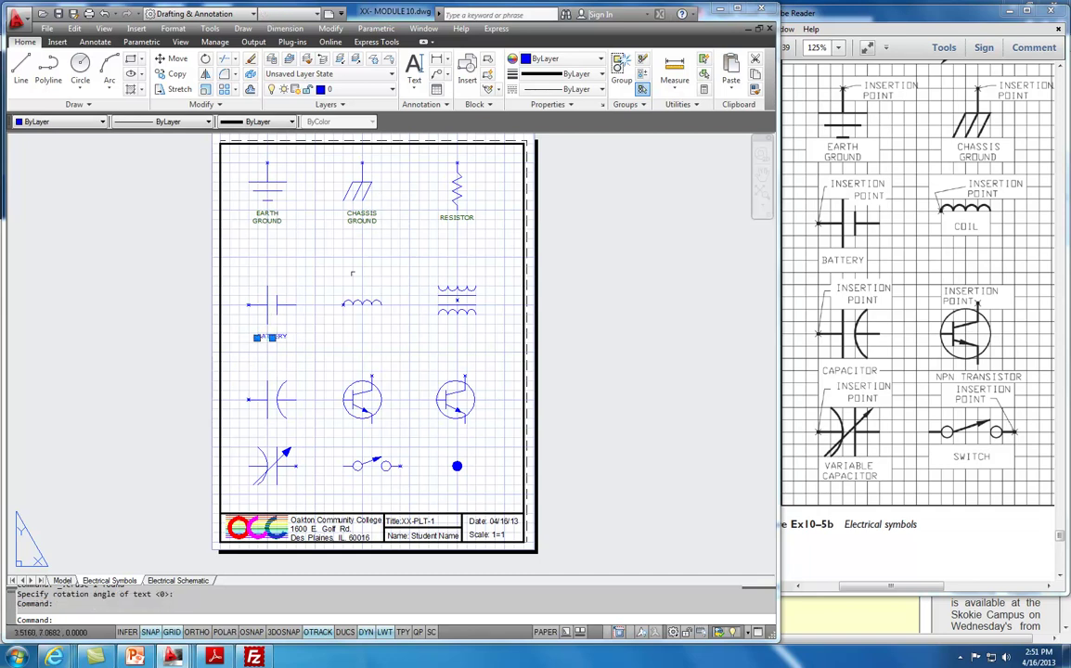
click(392, 90)
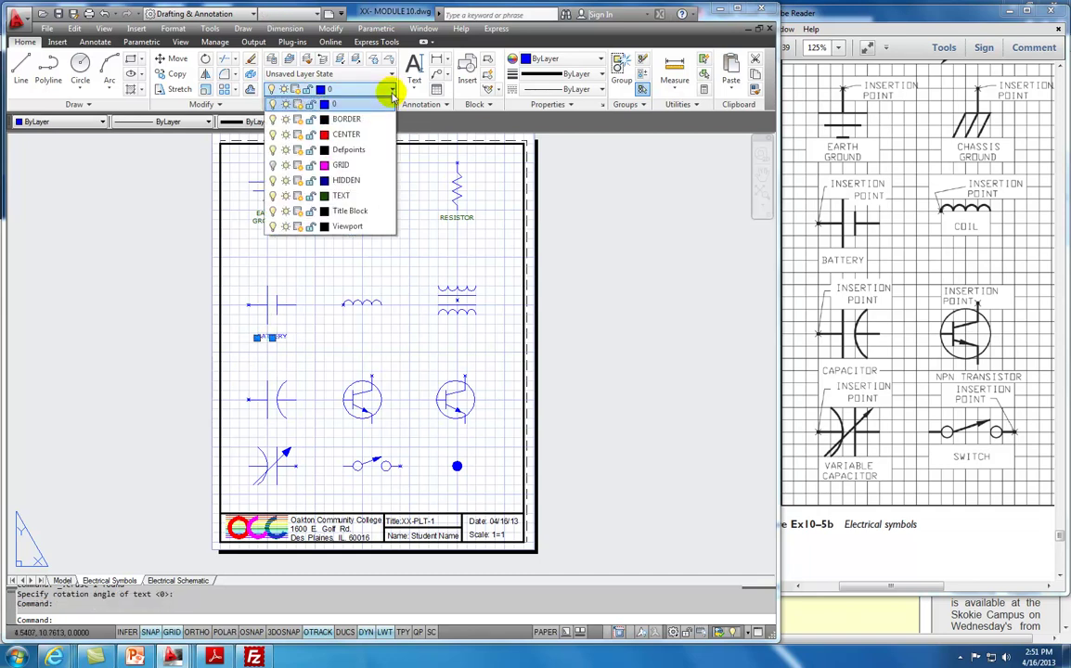
click(352, 197)
key(Escape)
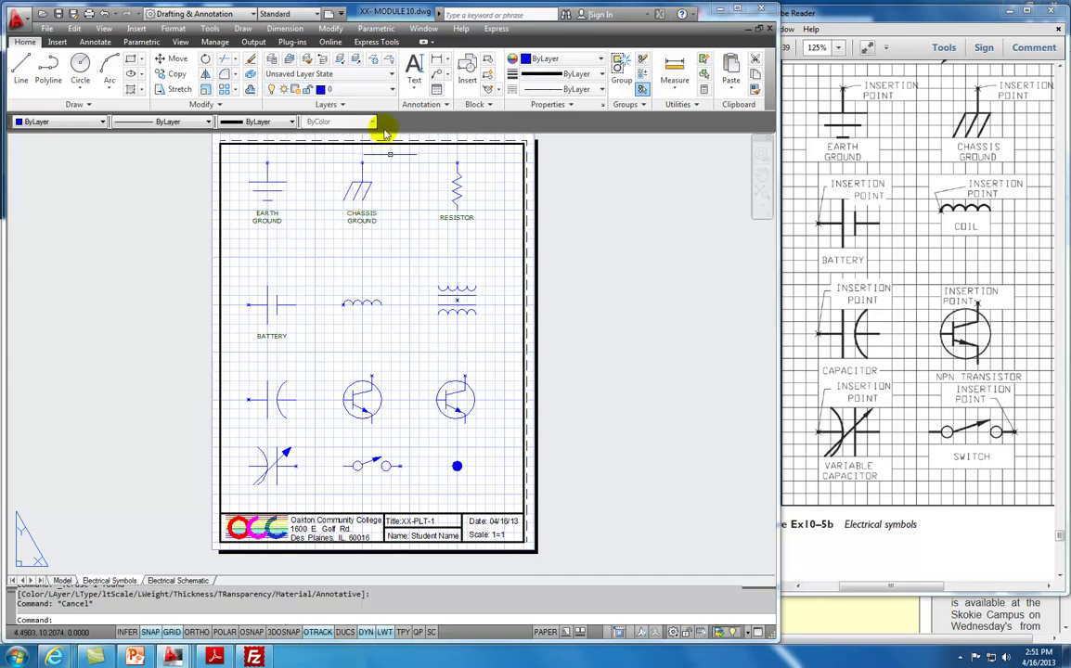
Add a centre-justified COIL label under the coil symbol
click(412, 61)
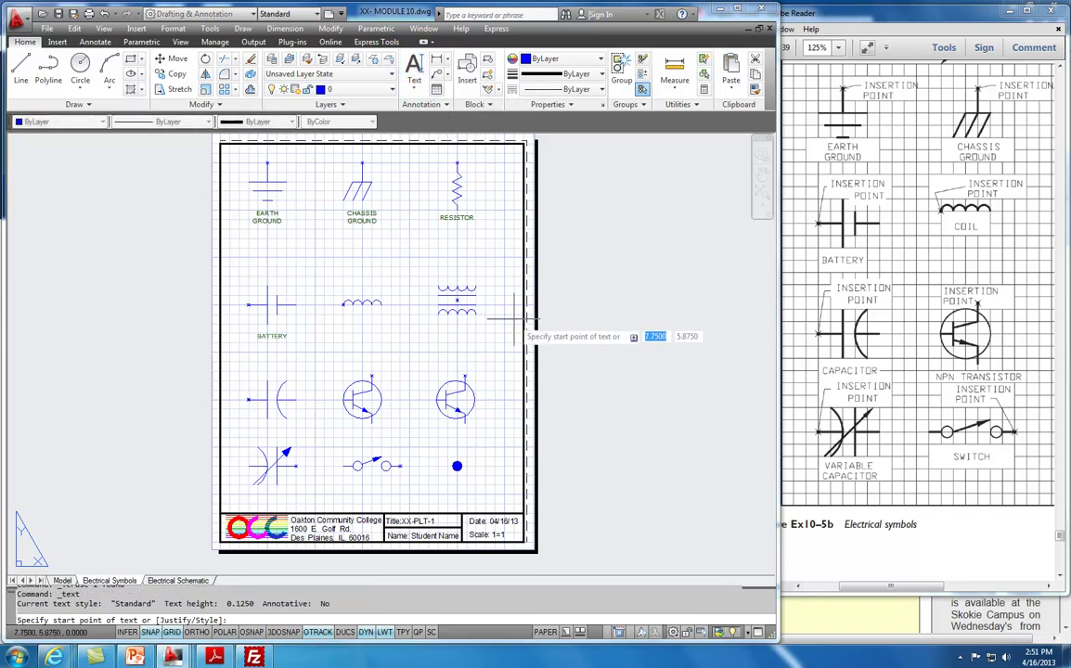
text(J)
key(Return)
click(551, 377)
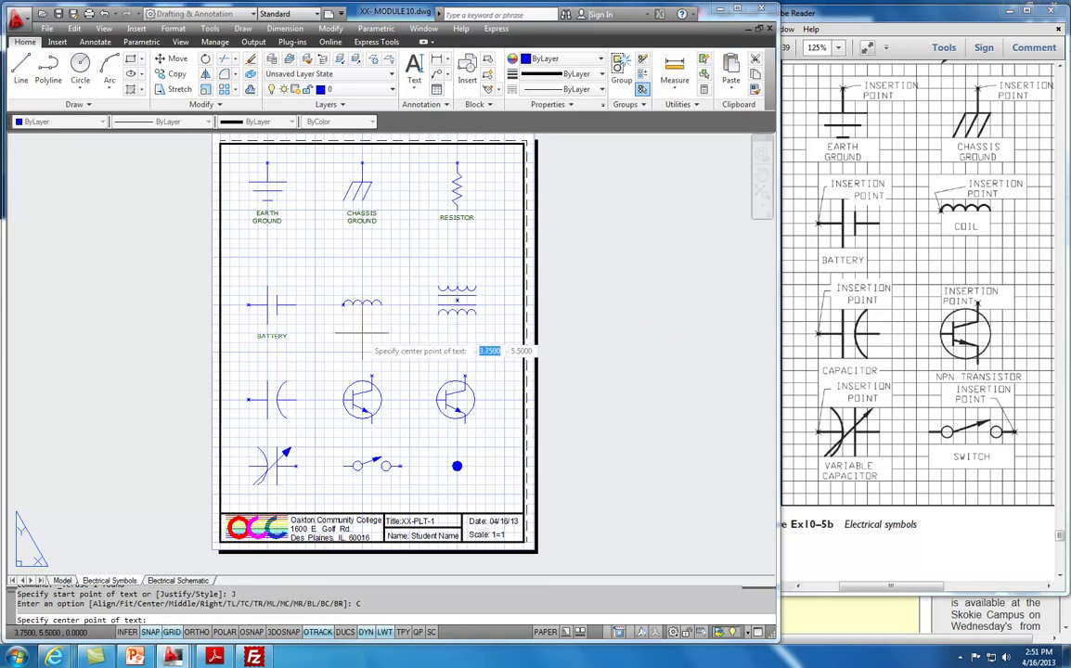
click(362, 338)
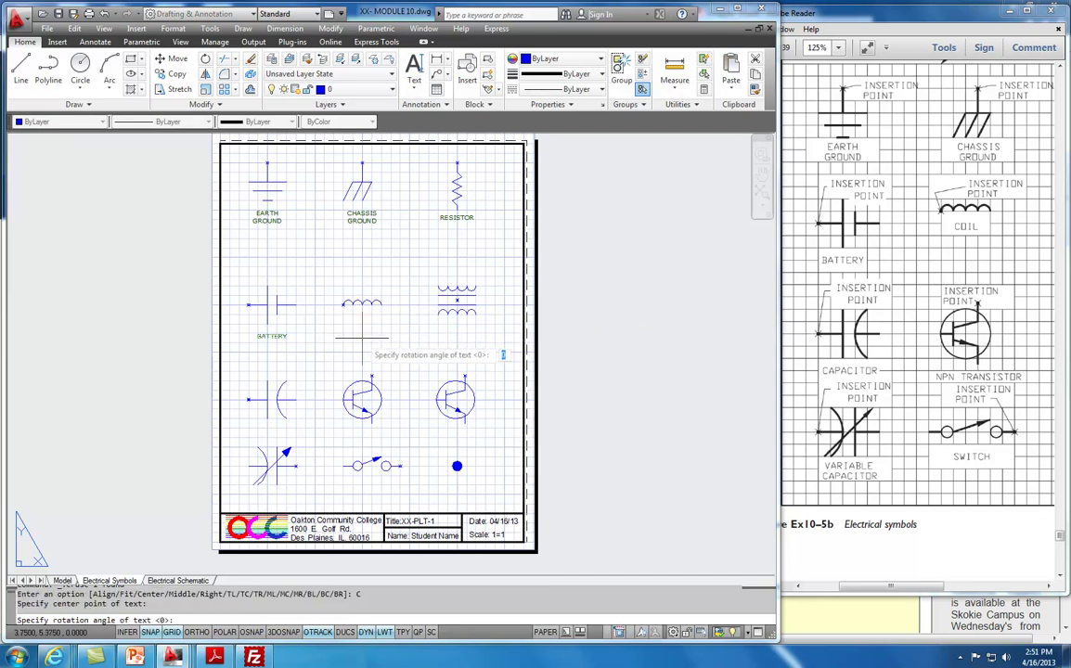
click(362, 340)
text(COIL)
key(Return)
key(Return)
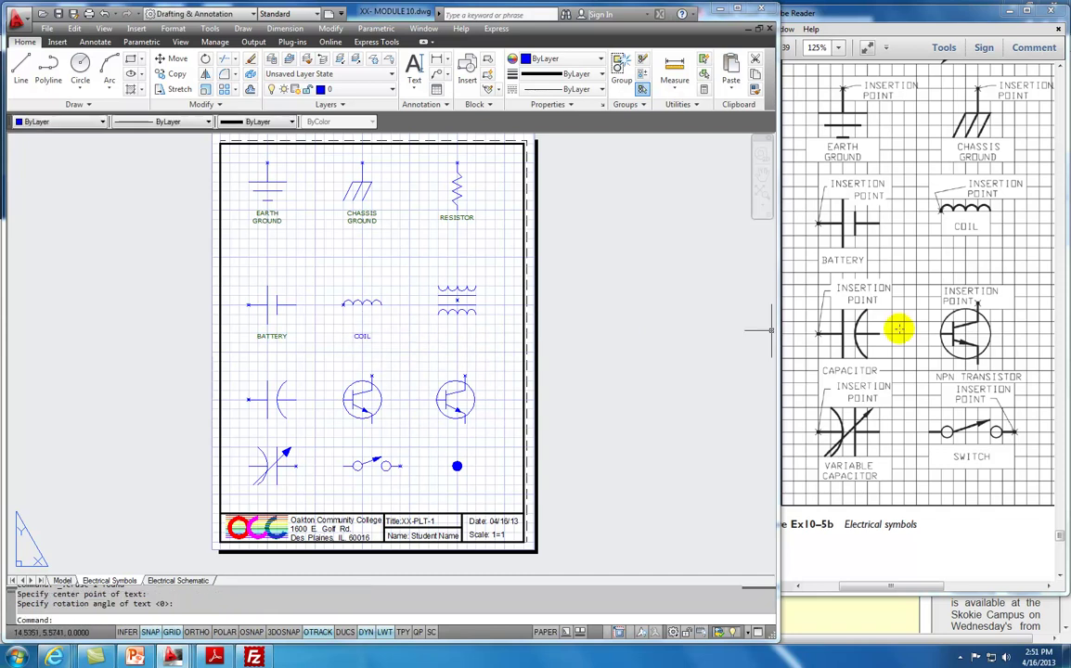
Add the CORE TRANSFORMER label under the transformer symbol
drag(896, 585, 926, 586)
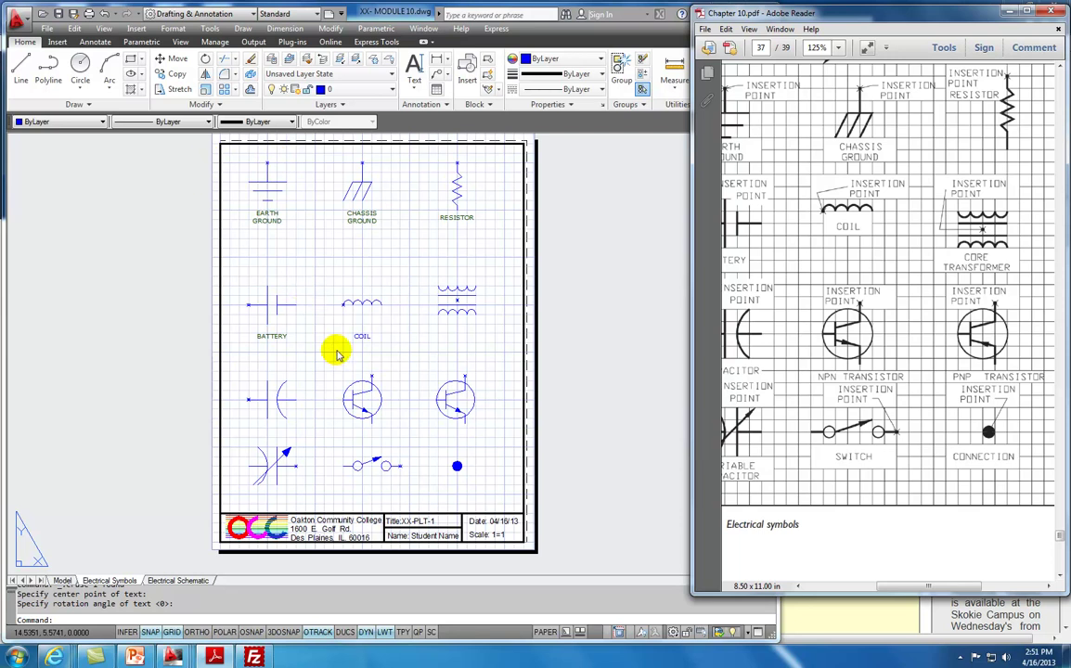
click(414, 65)
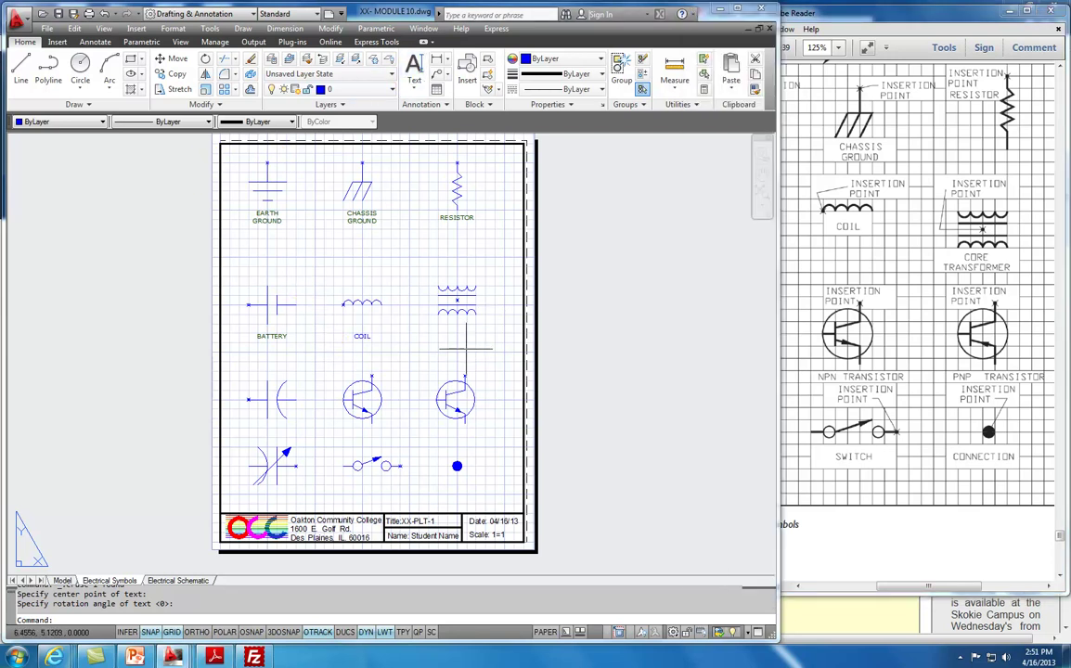
click(414, 73)
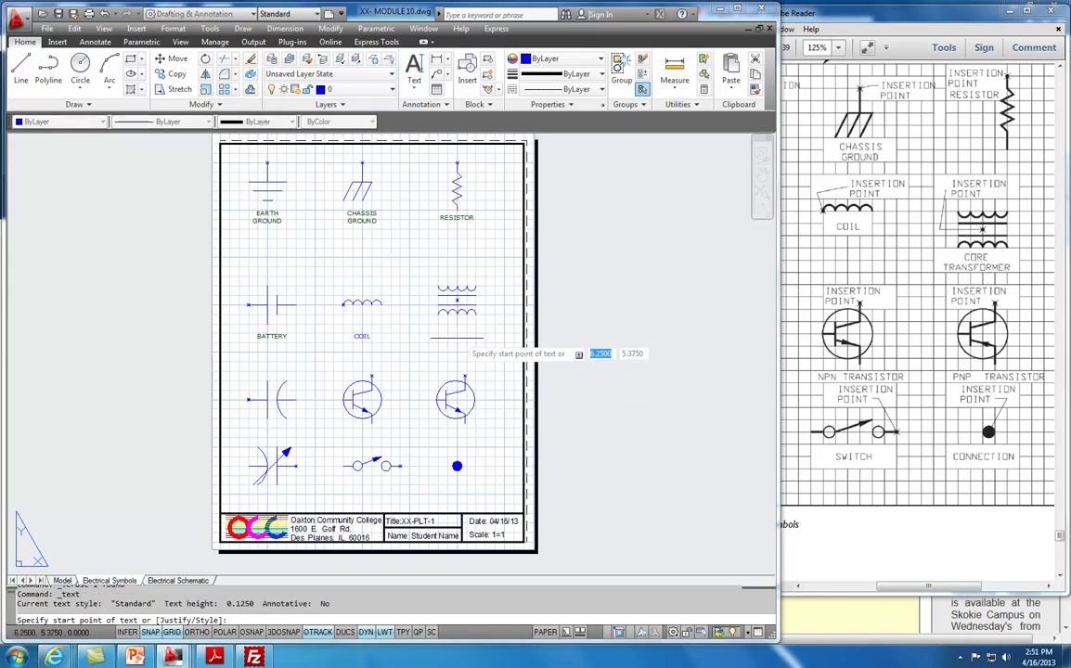
click(456, 333)
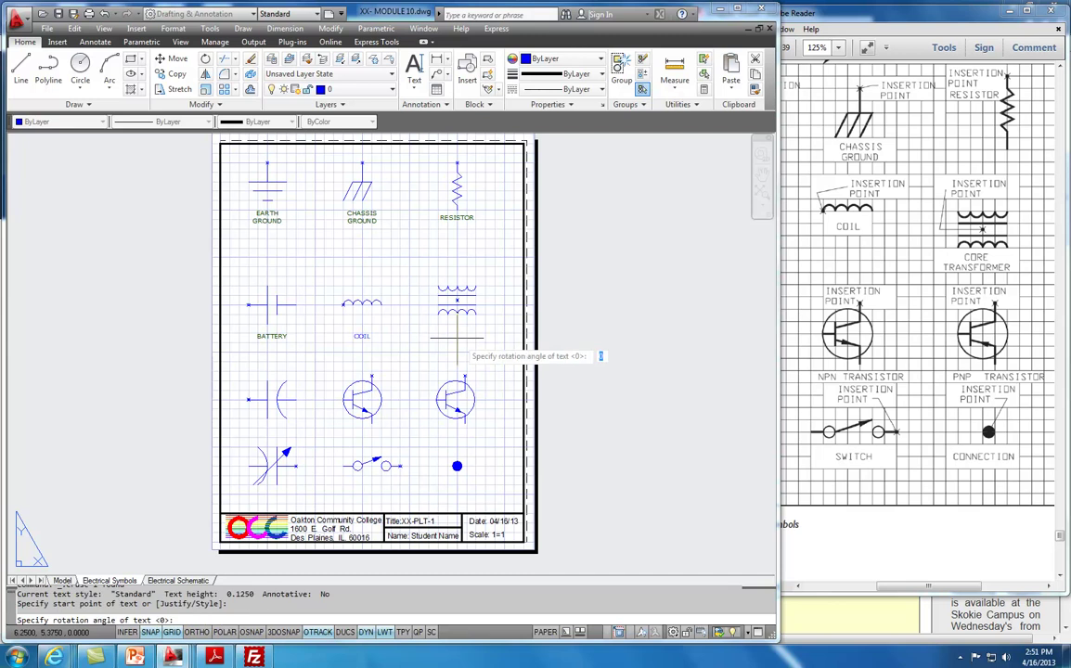
key(Return)
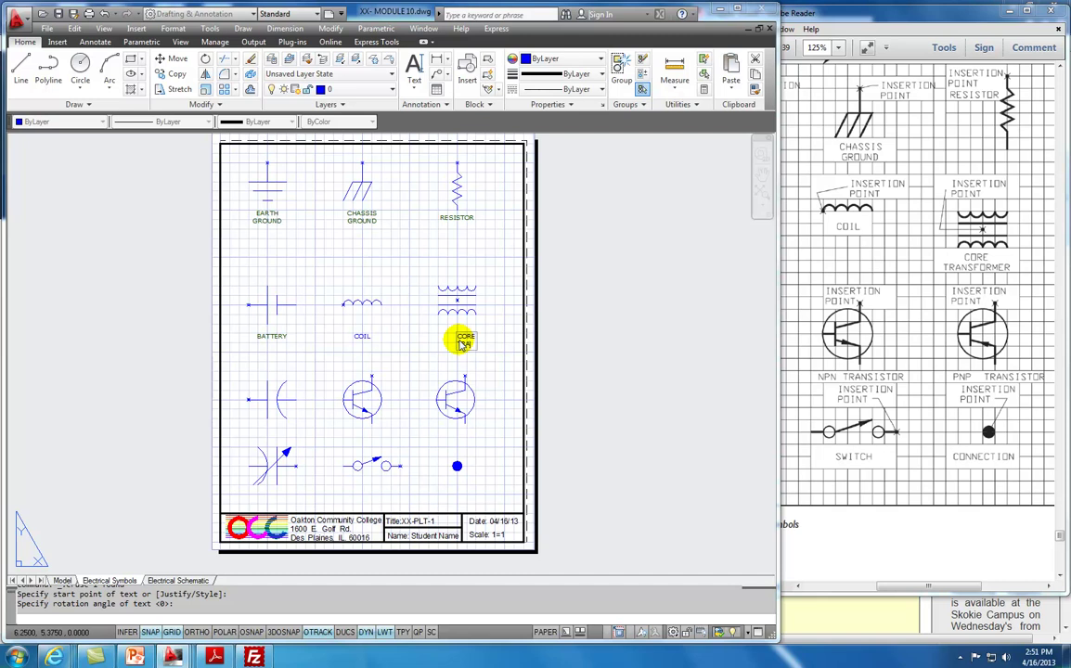
click(460, 343)
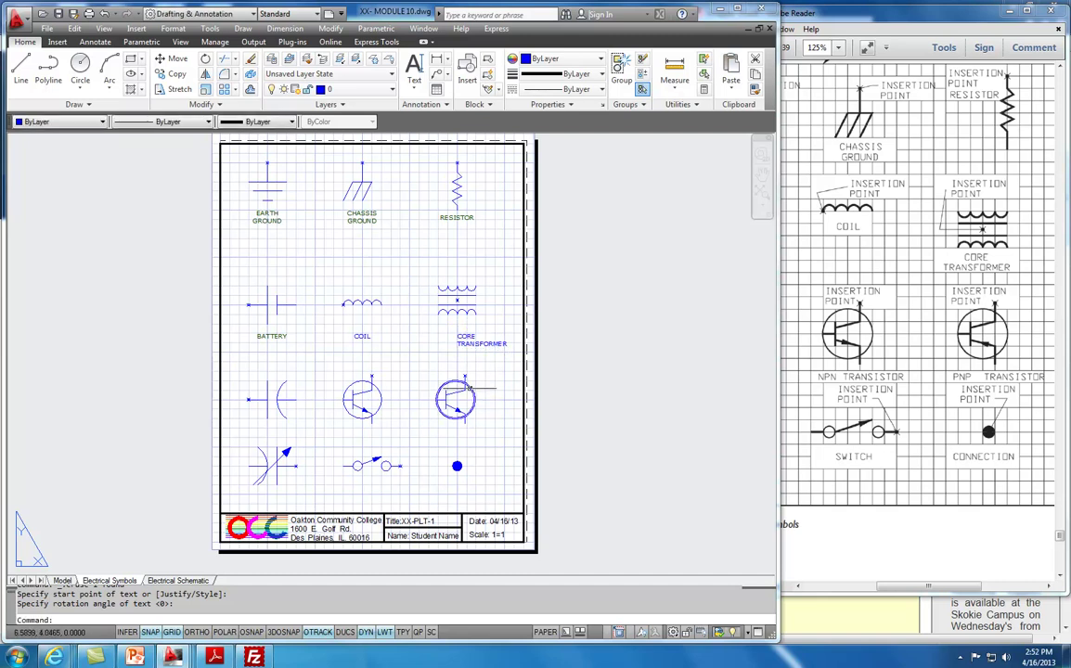
Match the CORE TRANSFORMER label's properties to the BATTERY label
click(755, 90)
click(281, 334)
click(473, 352)
key(Return)
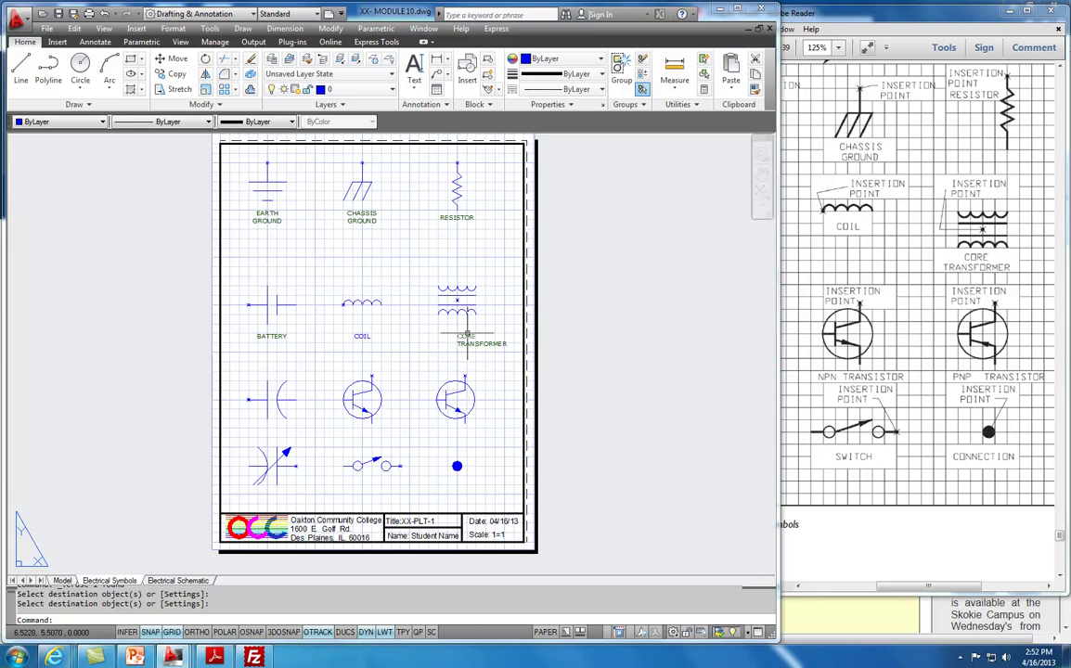
scroll(475, 340, up, 3)
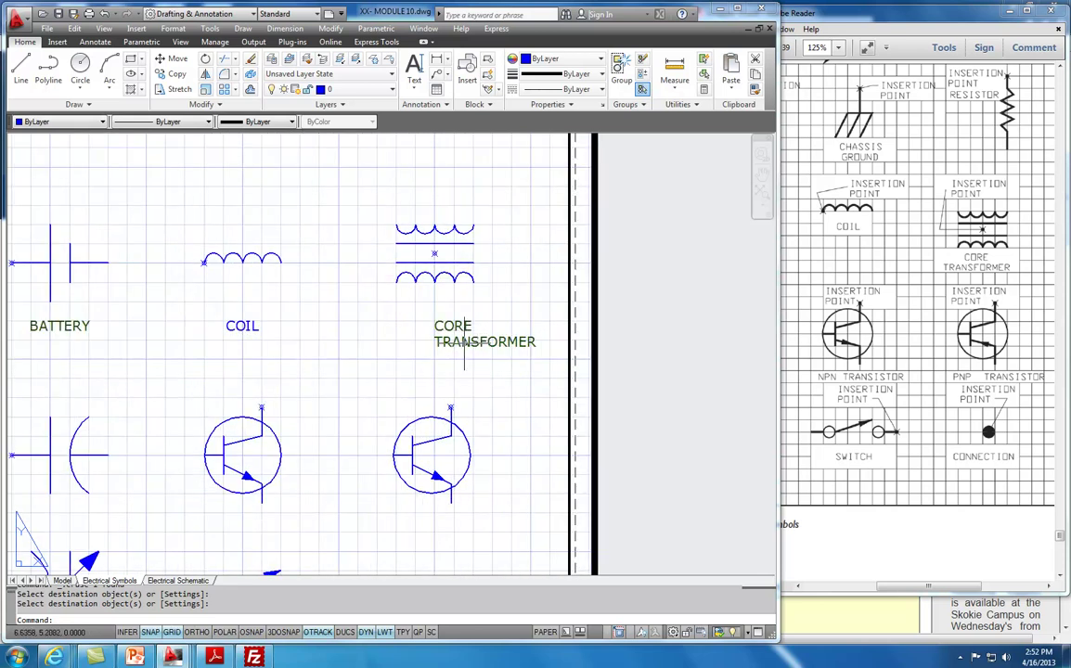
Move the CORE TRANSFORMER label so it sits centred under the transformer symbol
click(170, 58)
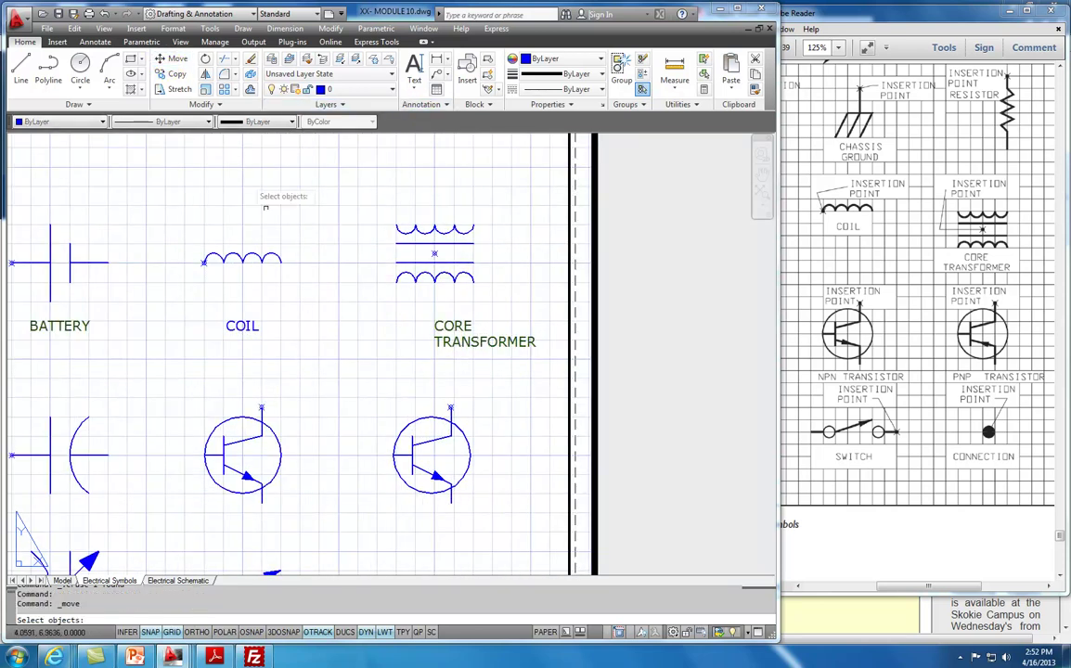
click(473, 342)
key(Return)
click(483, 358)
click(465, 365)
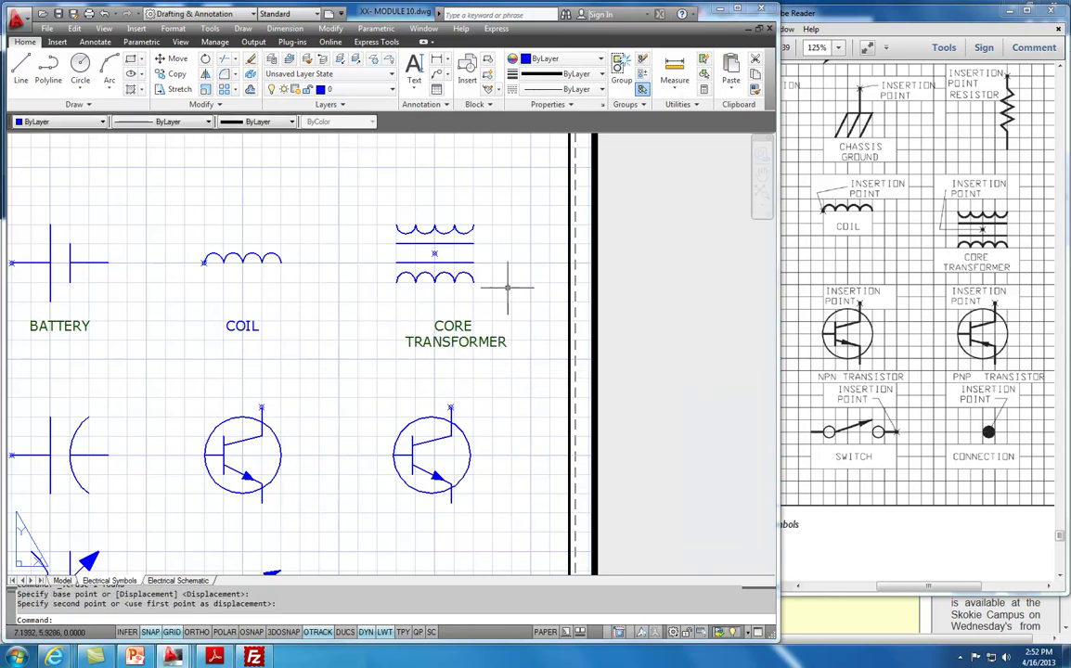
click(171, 59)
click(459, 336)
key(Return)
click(462, 388)
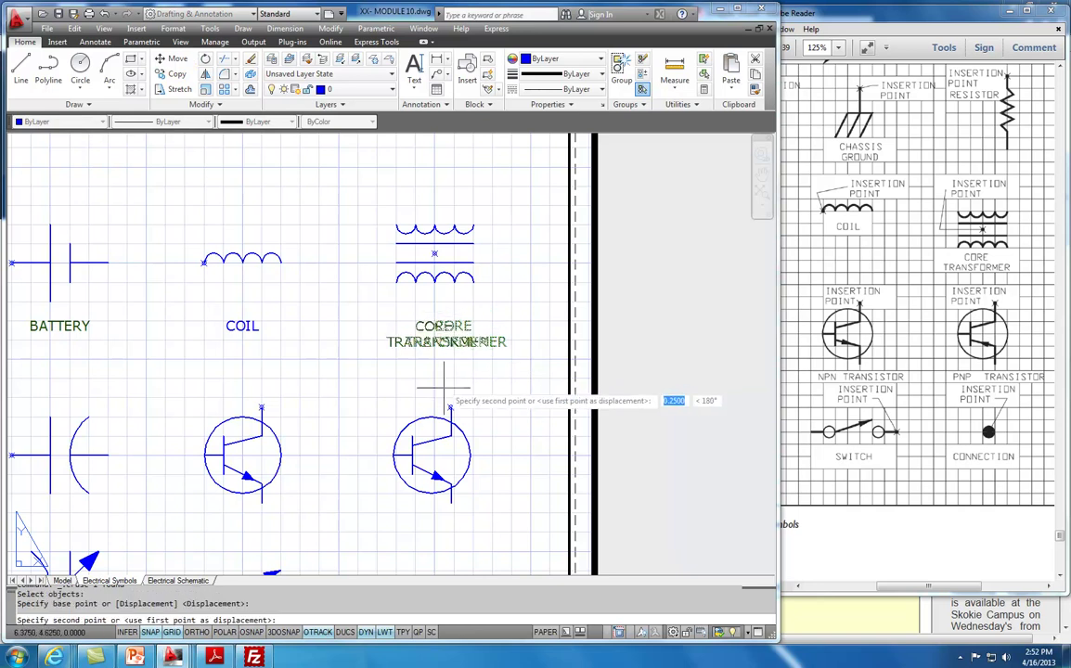
click(443, 383)
Change the COIL label's layer to TEXT and clear the selection
click(246, 325)
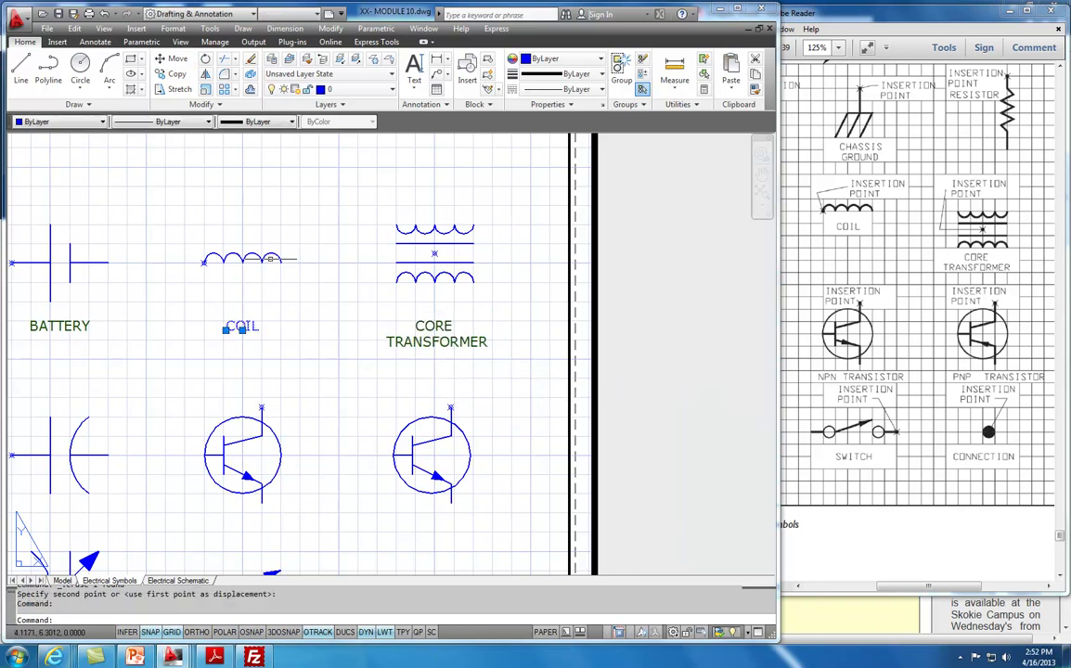
click(380, 89)
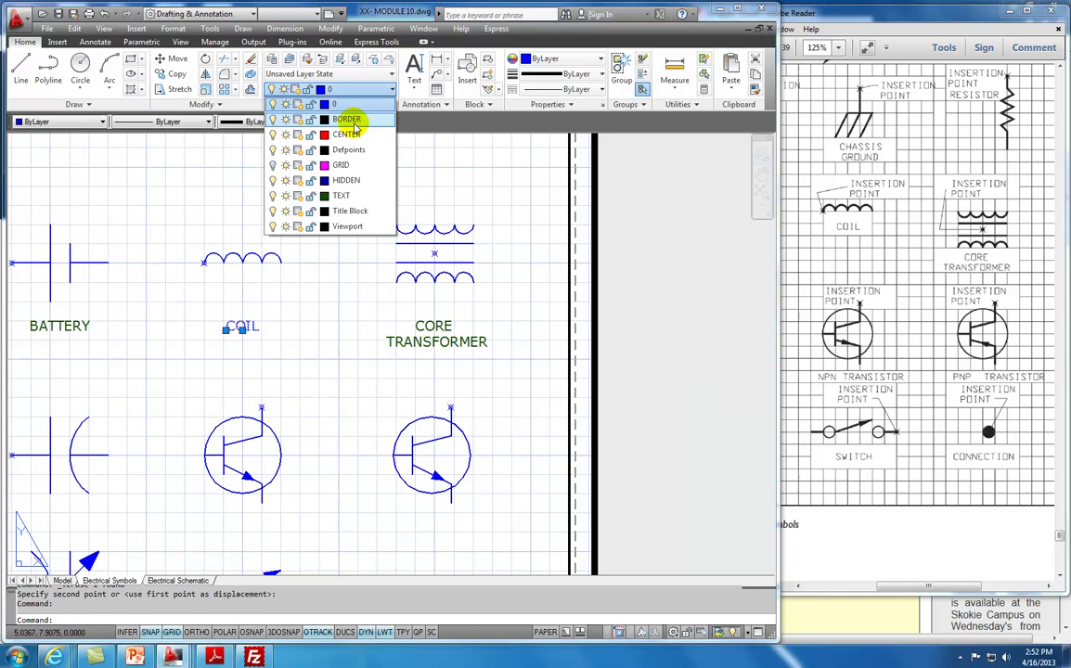
click(341, 195)
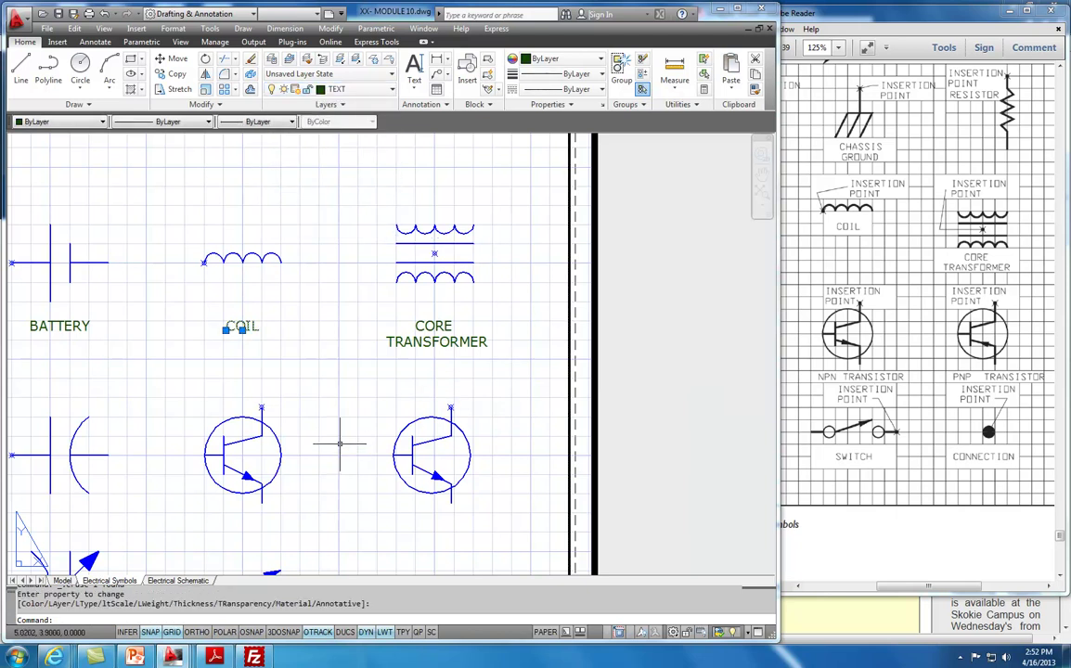
scroll(368, 407, down, 4)
key(Escape)
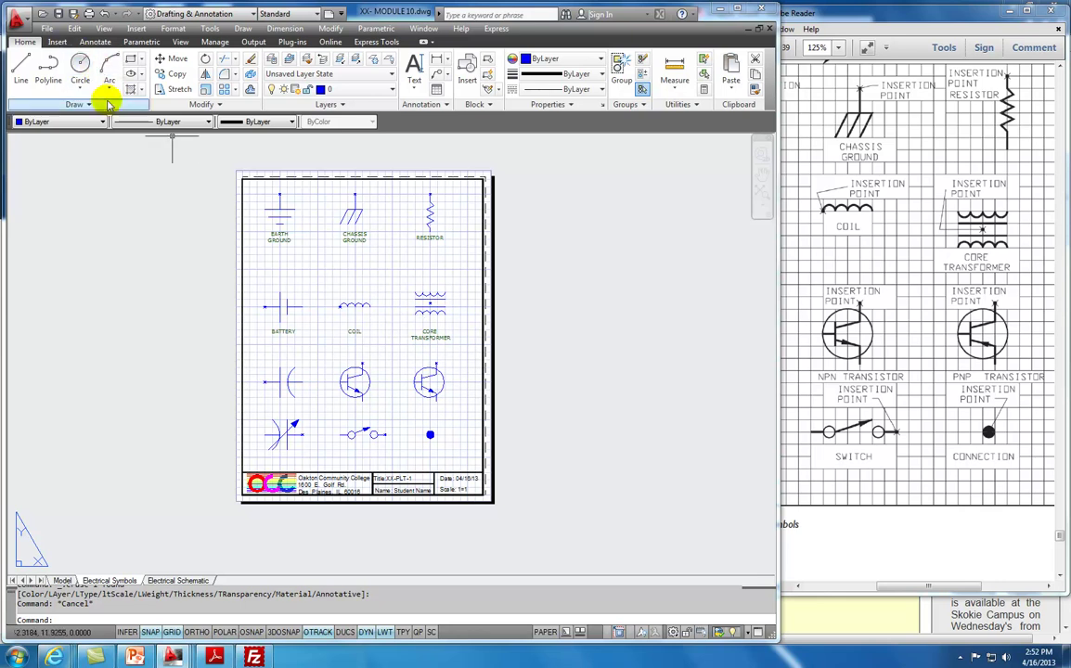
Save As a new MODULE 10 file, replacing the XX- prefix with the author's initials
click(48, 29)
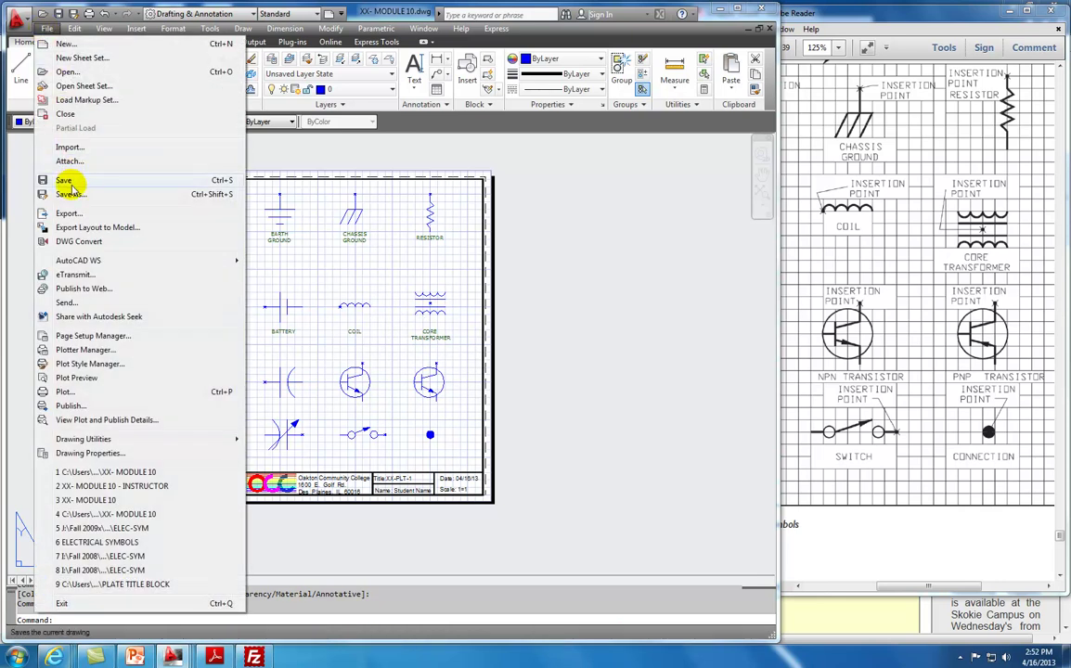
click(75, 195)
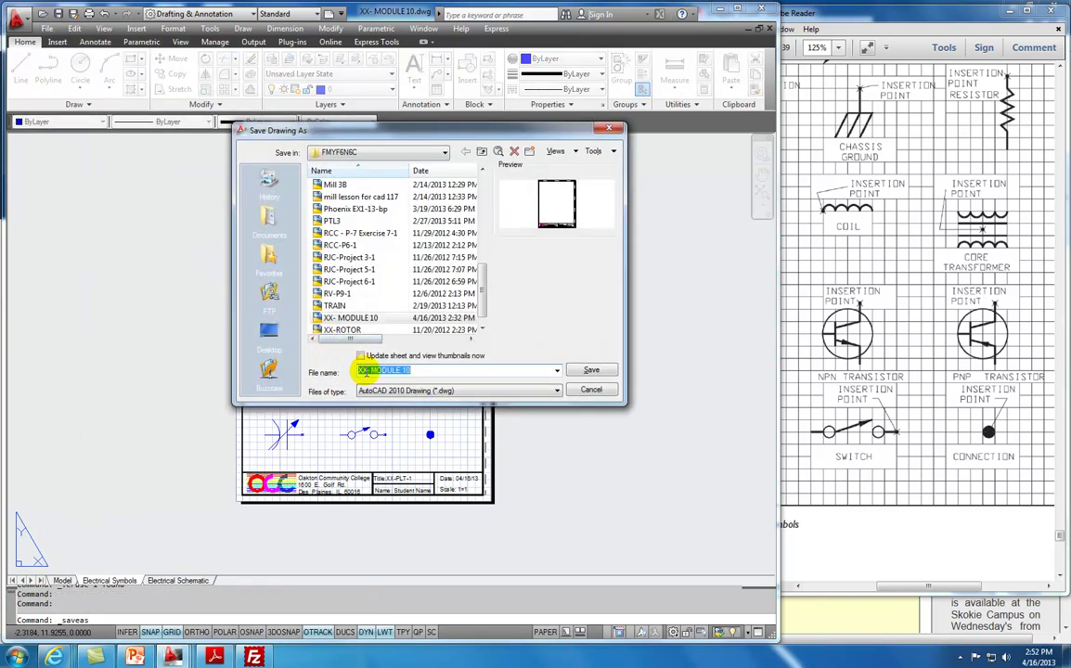
drag(364, 370, 313, 373)
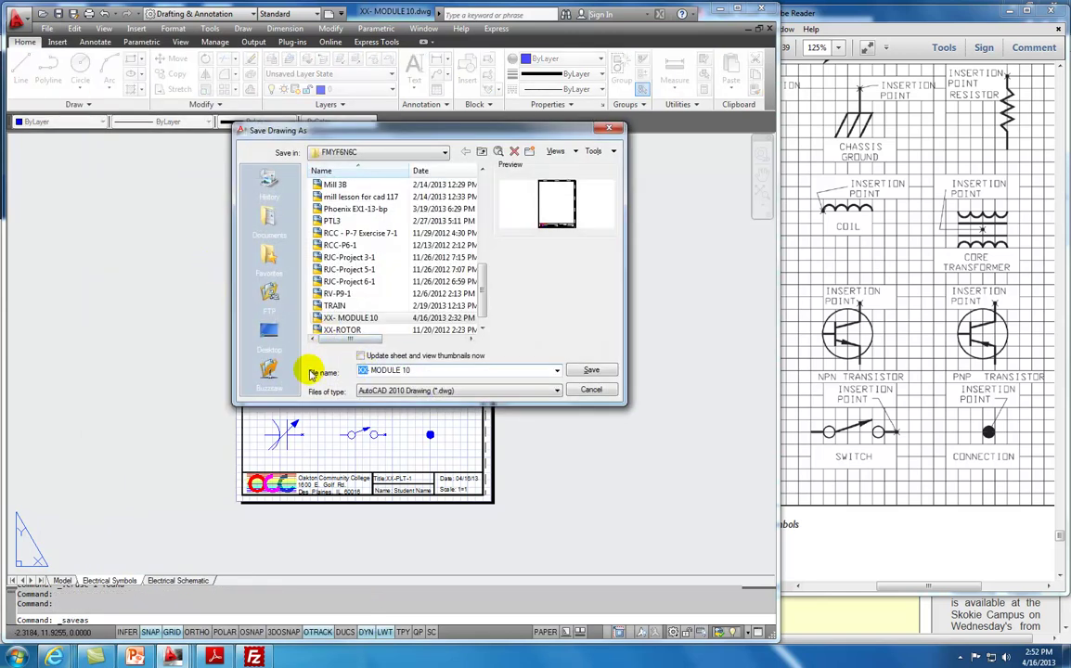
text(ck)
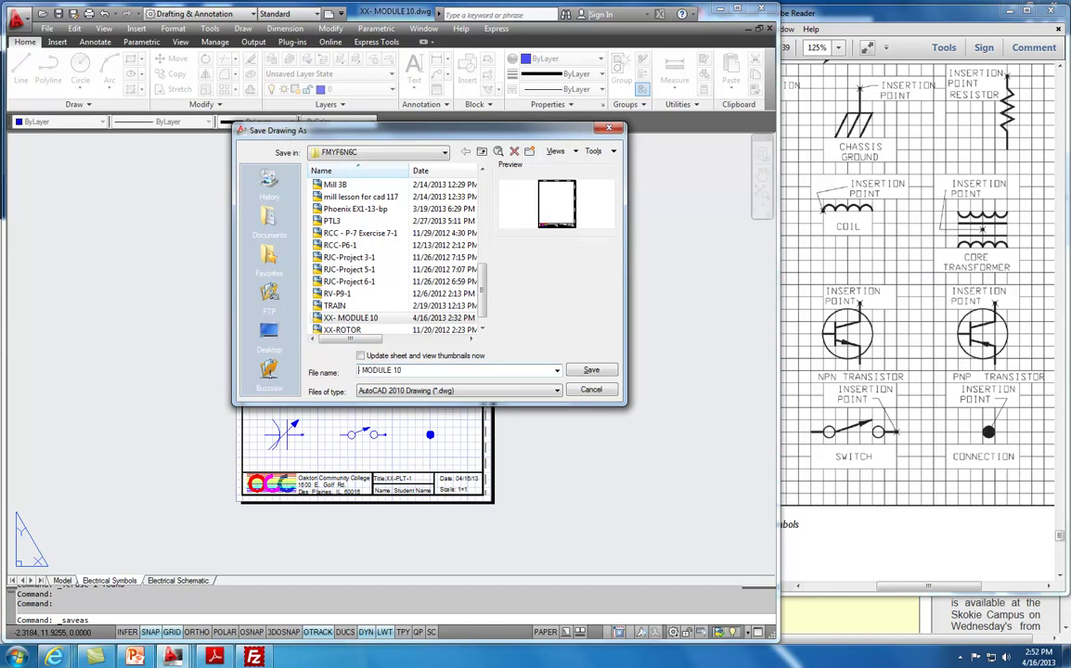
click(590, 370)
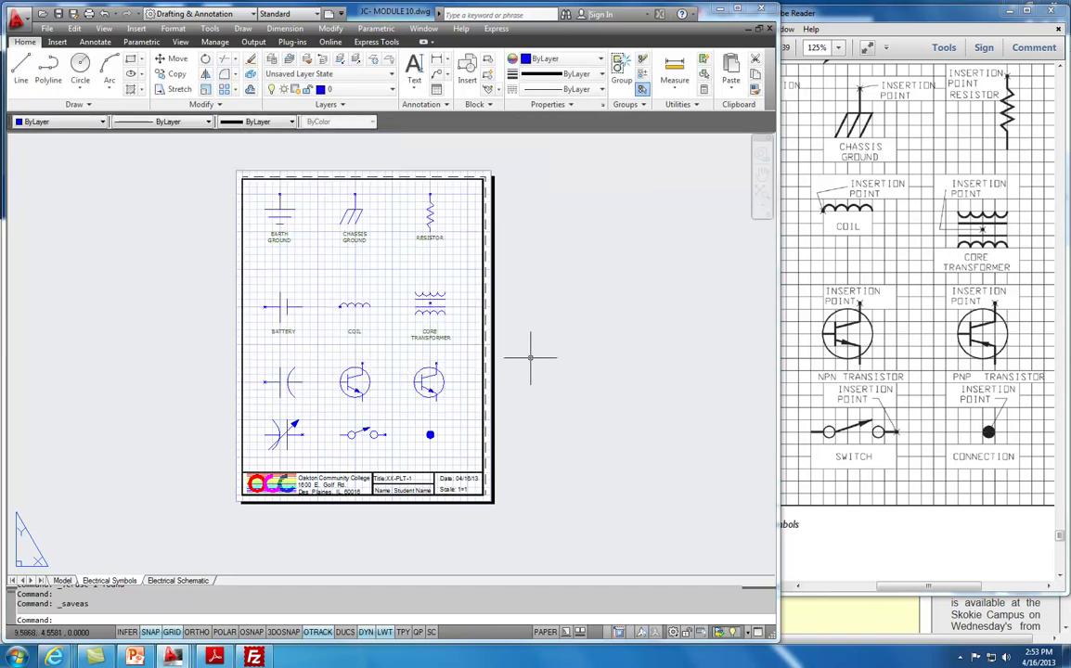
Create block EARTH GROUND from the symbol's five objects, base point at its top
click(57, 42)
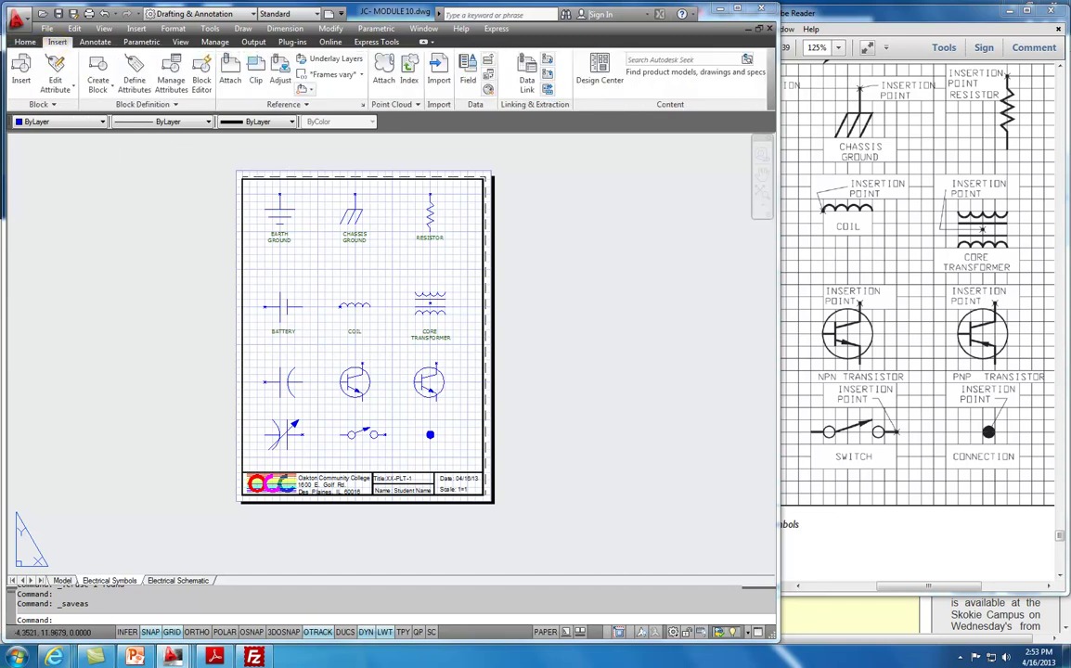
click(99, 70)
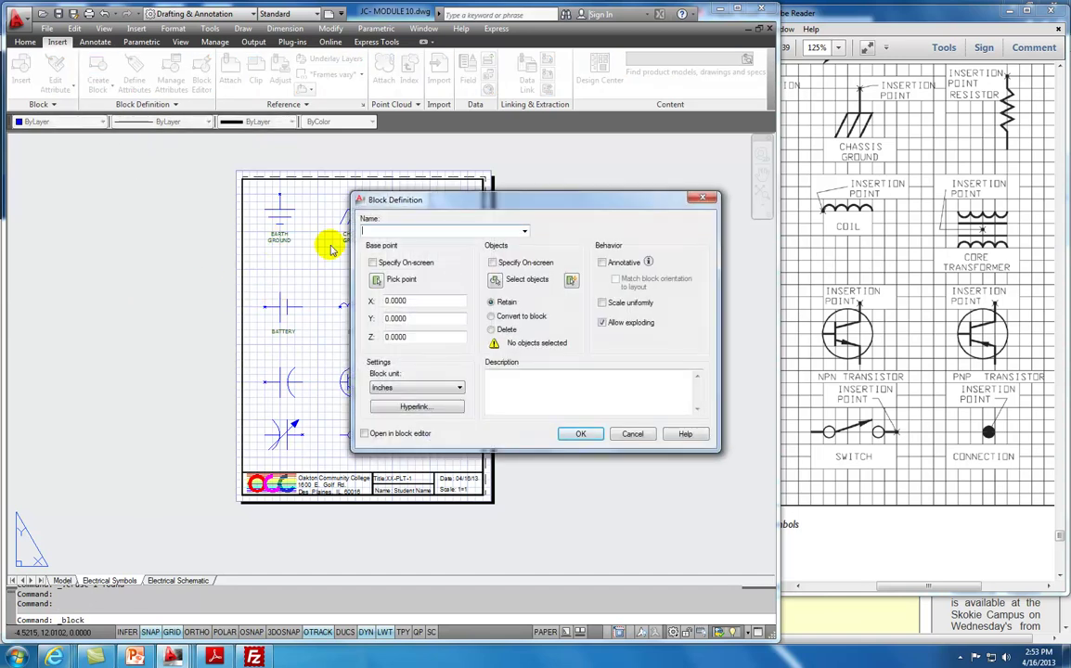
text(EARTH GROUND)
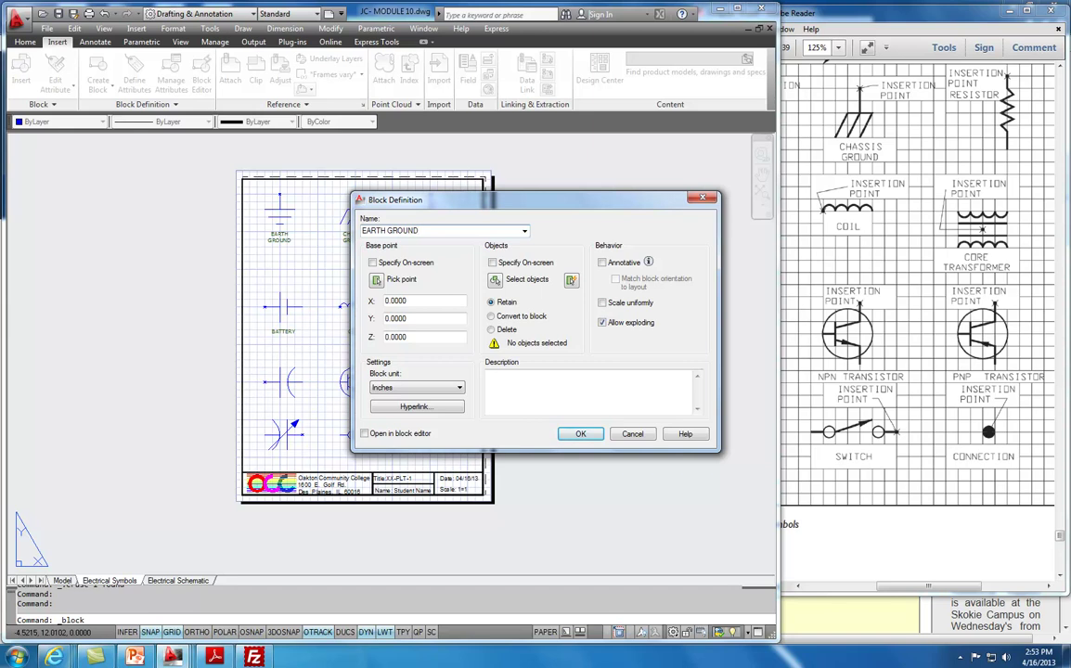
click(376, 281)
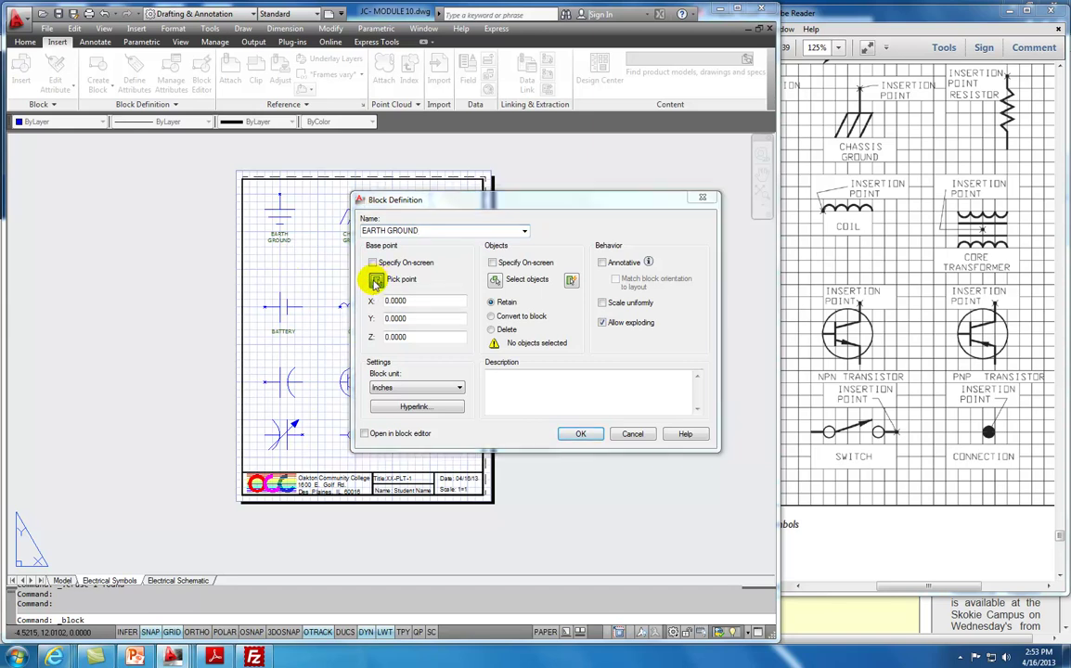
scroll(280, 193, up, 5)
click(273, 190)
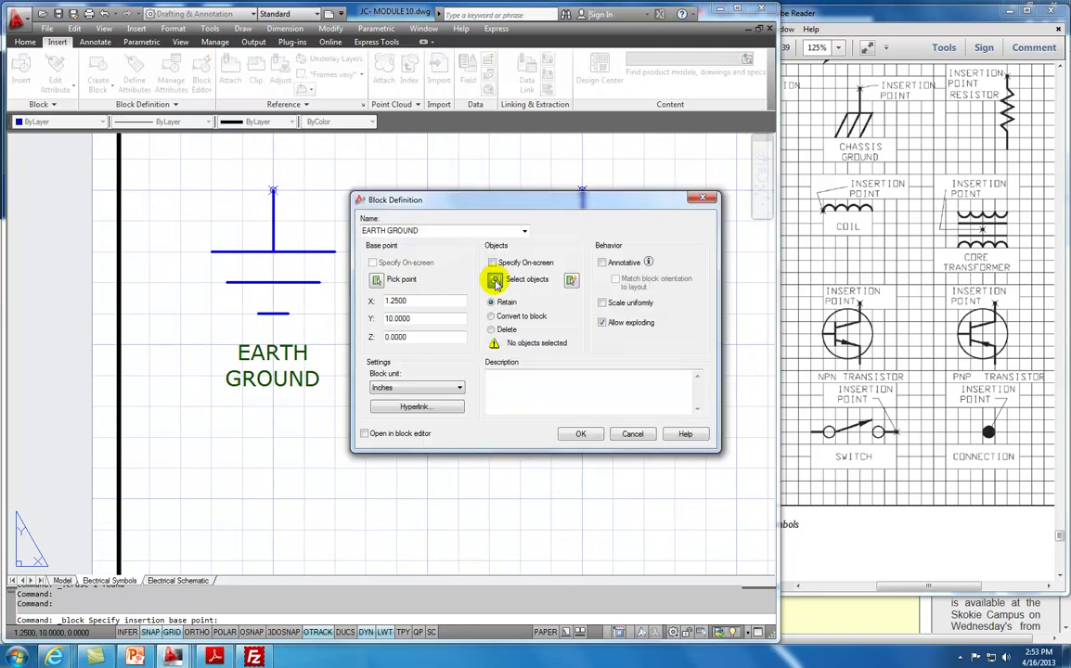
click(496, 283)
click(359, 171)
click(207, 327)
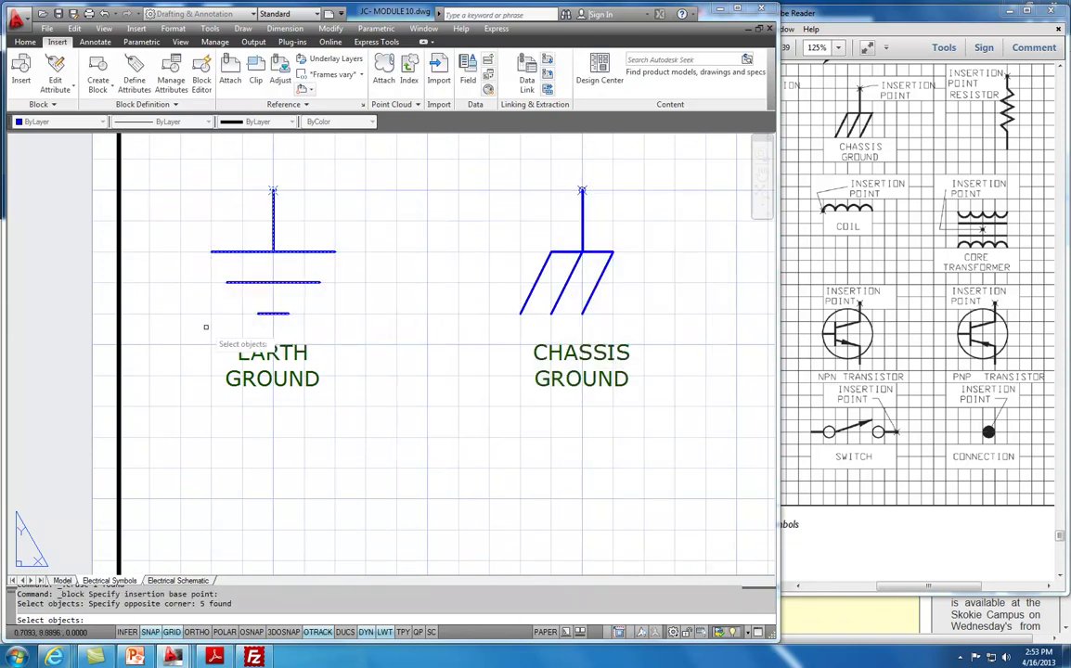
key(Return)
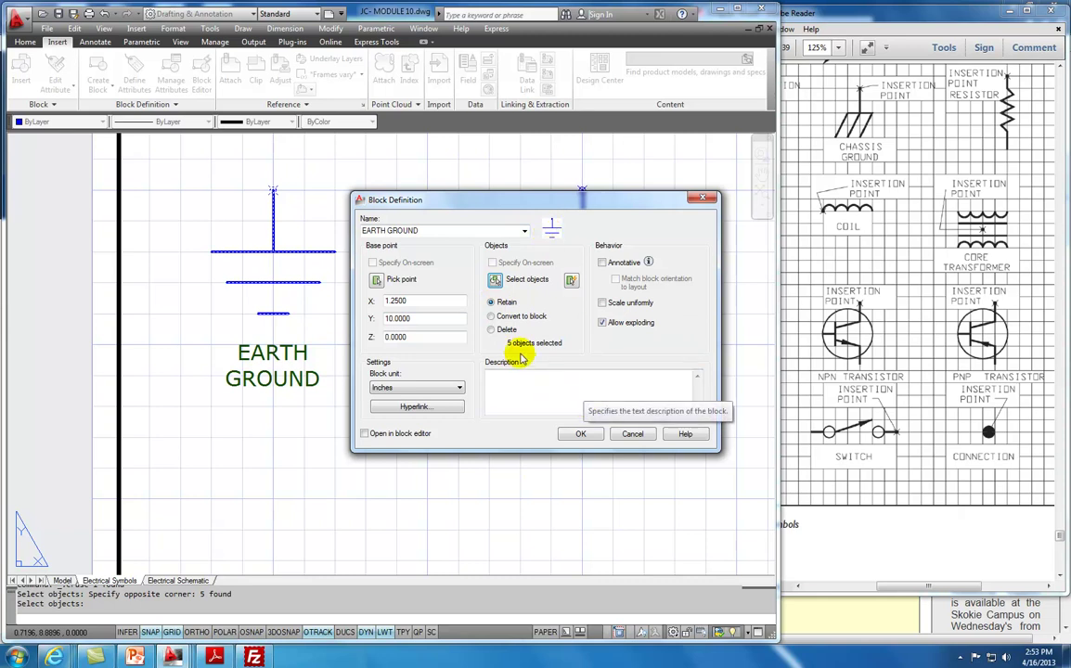
click(579, 434)
scroll(478, 409, down, 5)
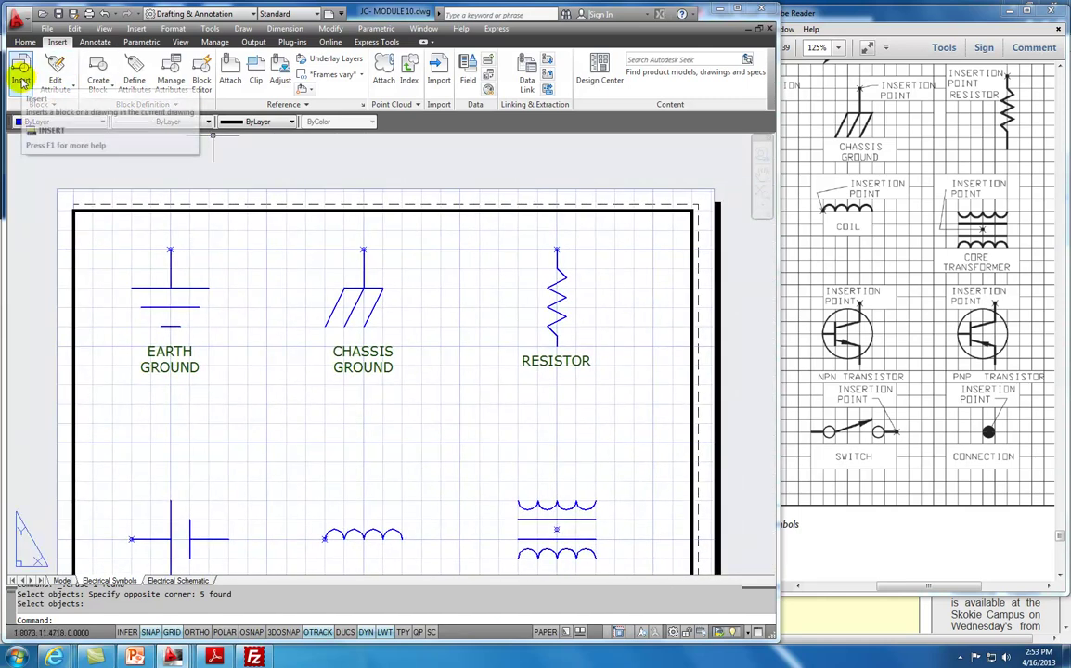
Create block CHASSIS GROUND from its six objects with base point at the top (3.75, 10.0)
click(97, 81)
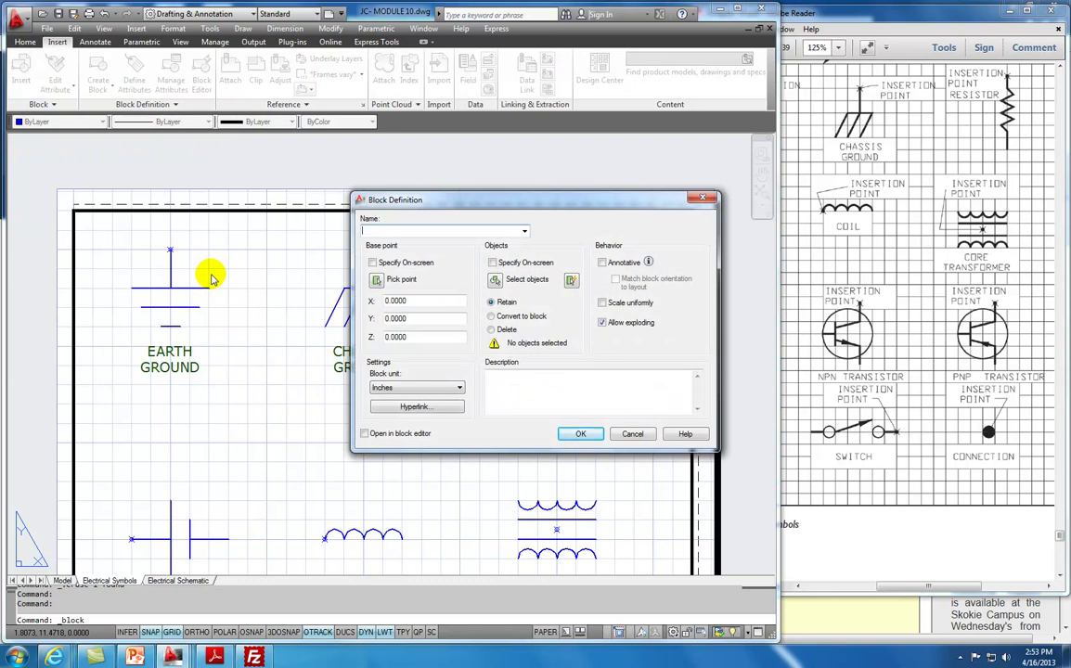
text(CHASSIS GROUND)
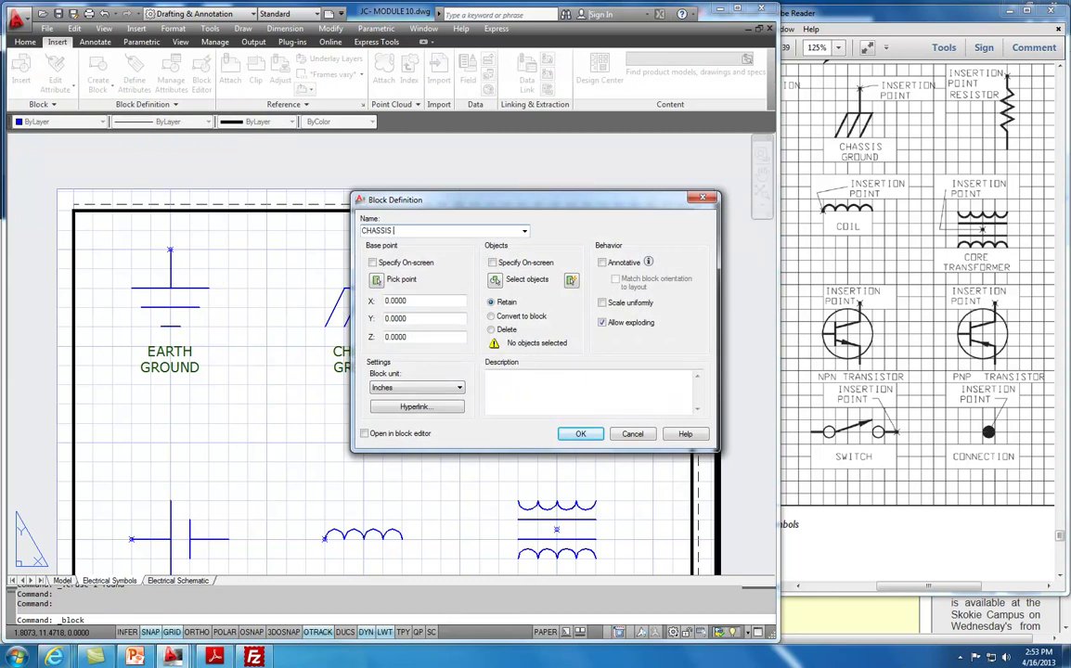
click(376, 279)
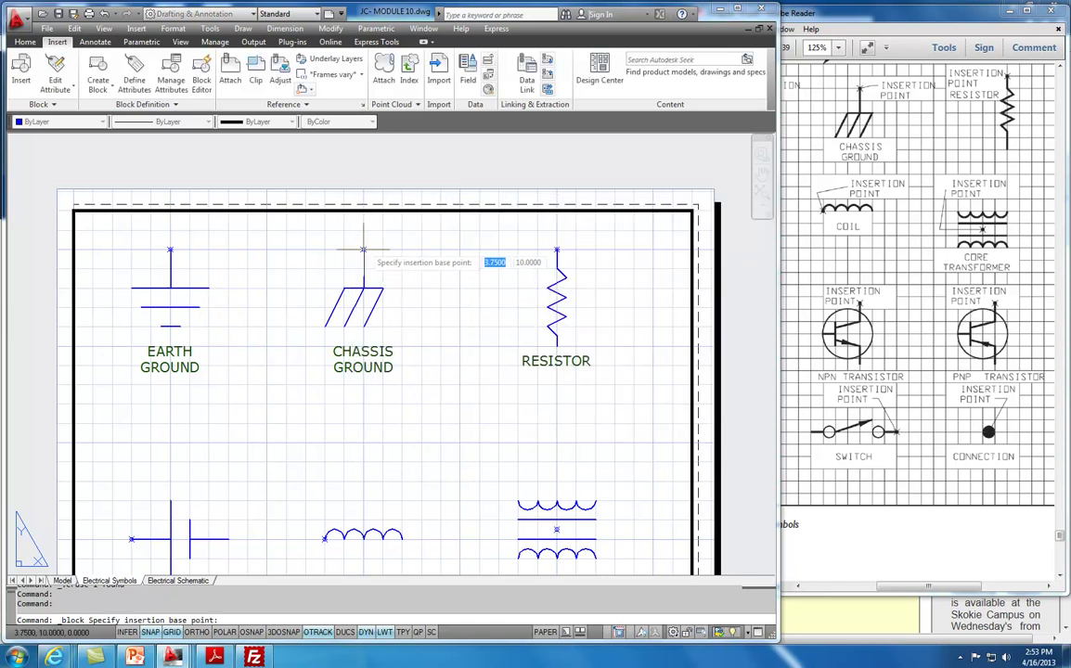
click(363, 250)
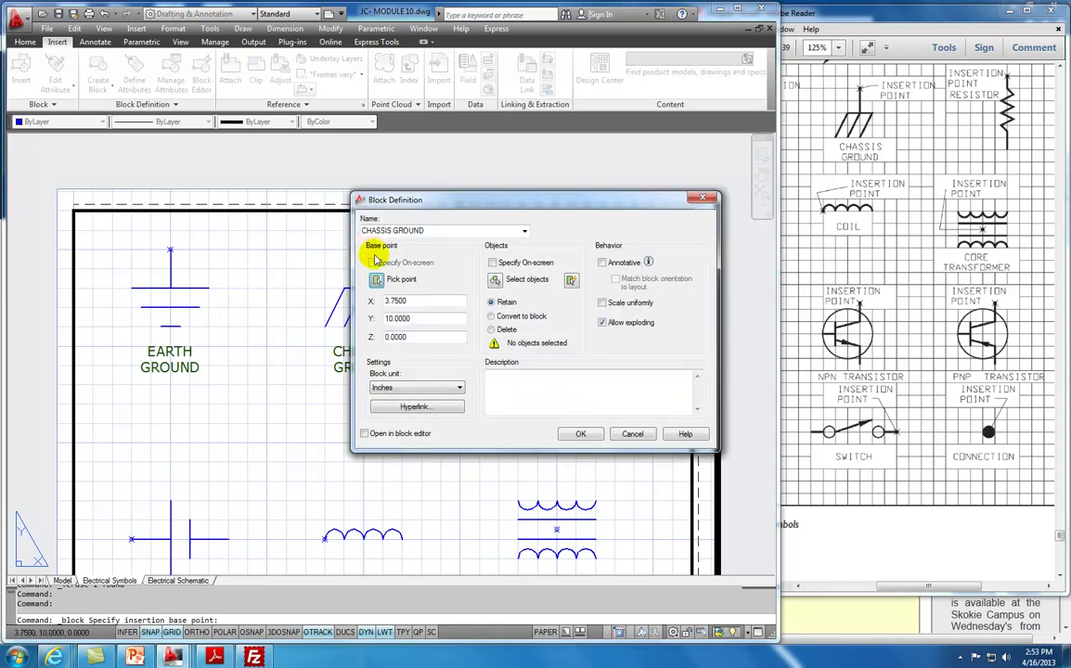
click(494, 281)
click(411, 238)
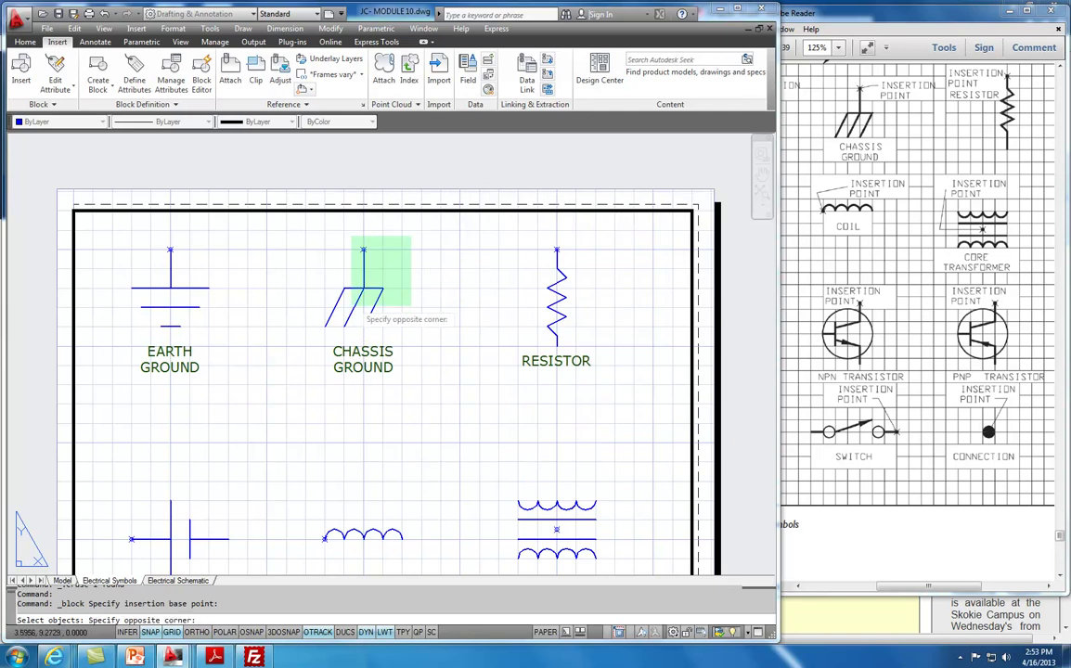
click(307, 340)
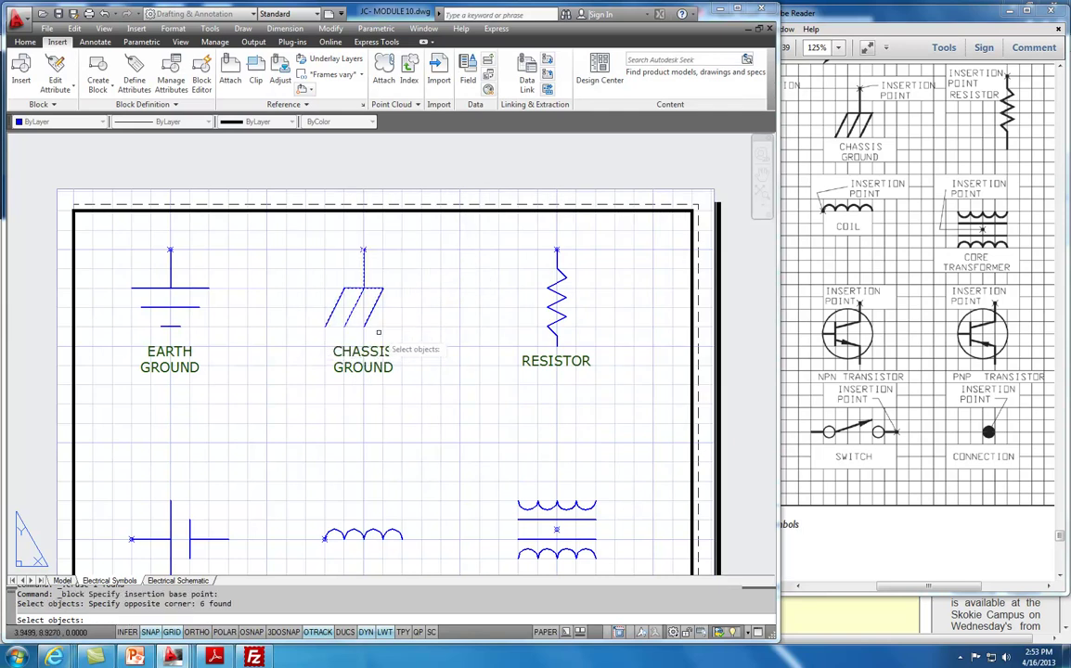
key(Return)
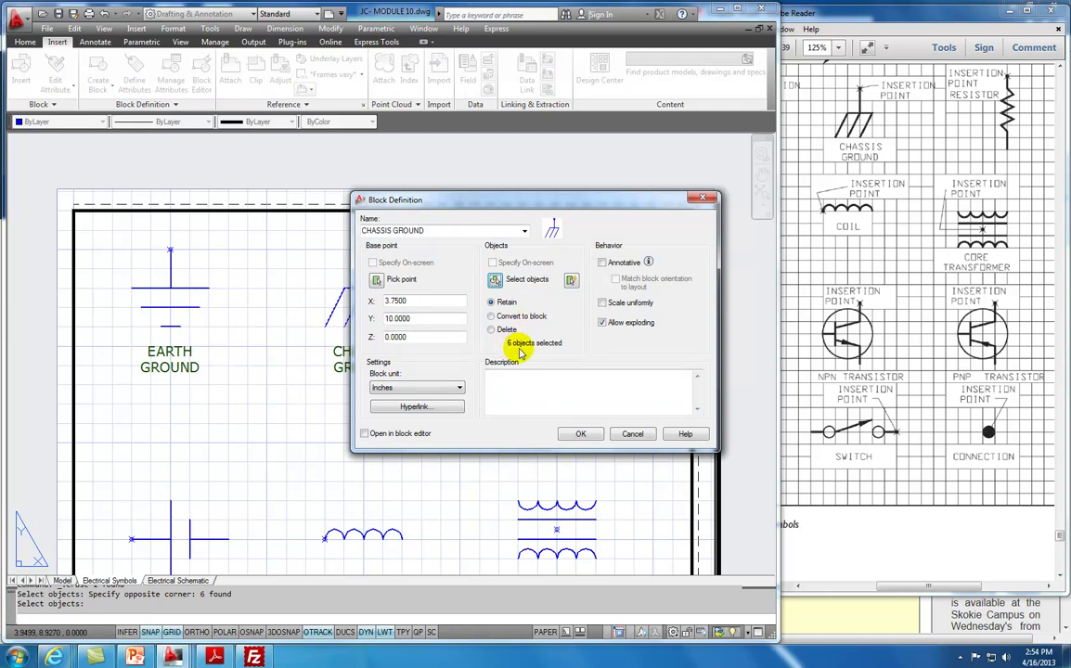
click(575, 434)
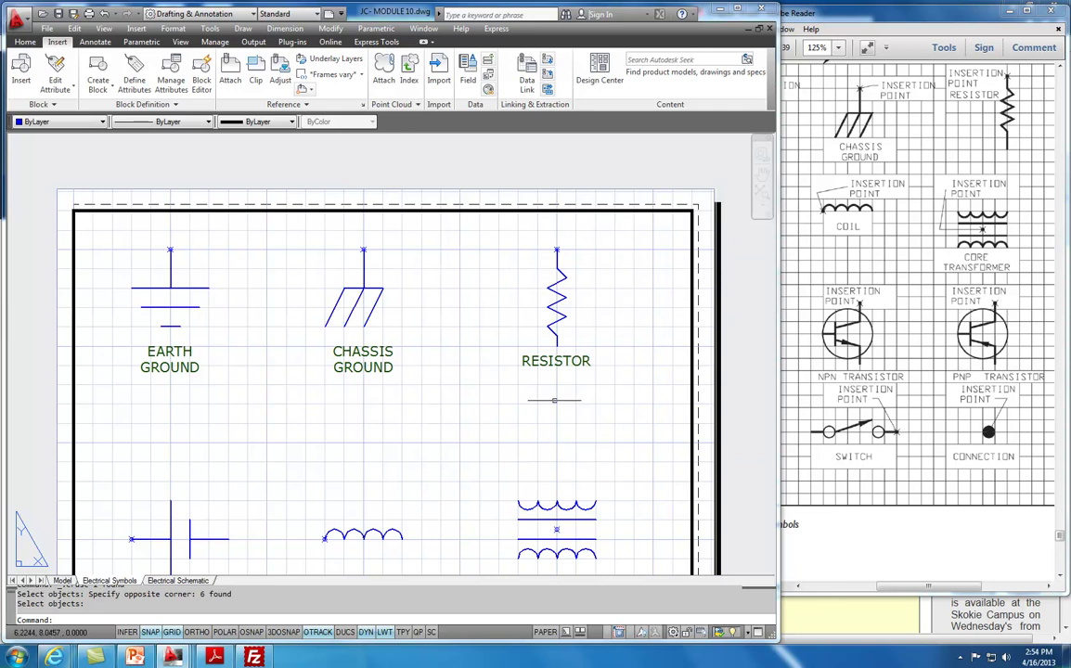
scroll(524, 381, down, 3)
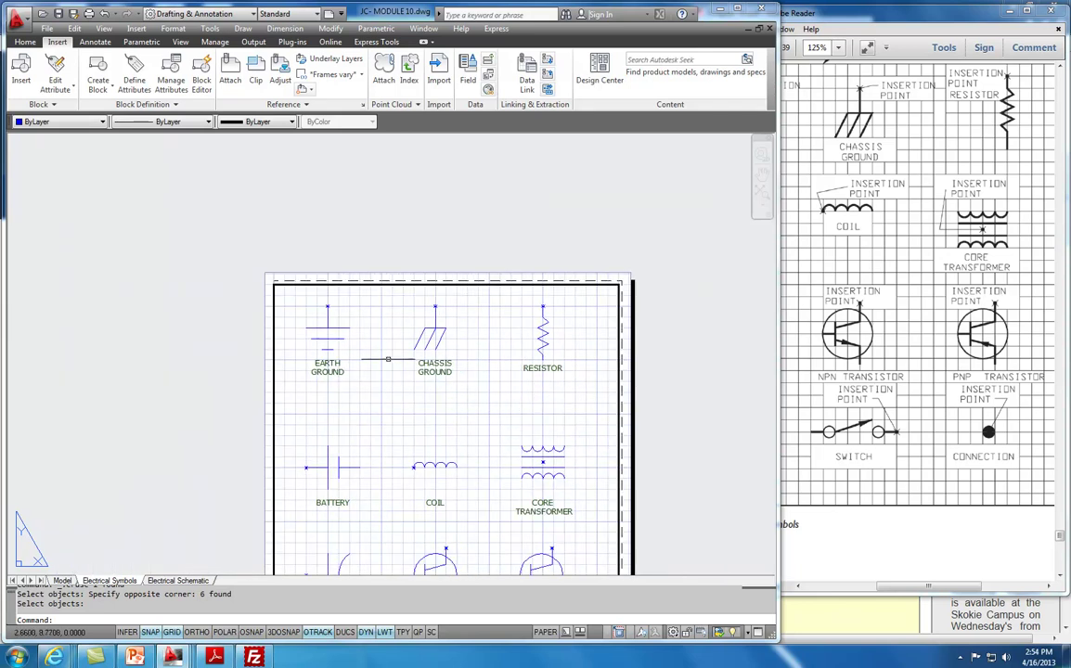
Switch to the Electrical Schematic layout, then bring the Chapter 10 PDF window forward
mouse_move(456, 428)
middle_down()
mouse_move(414, 304)
mouse_move(388, 297)
middle_up()
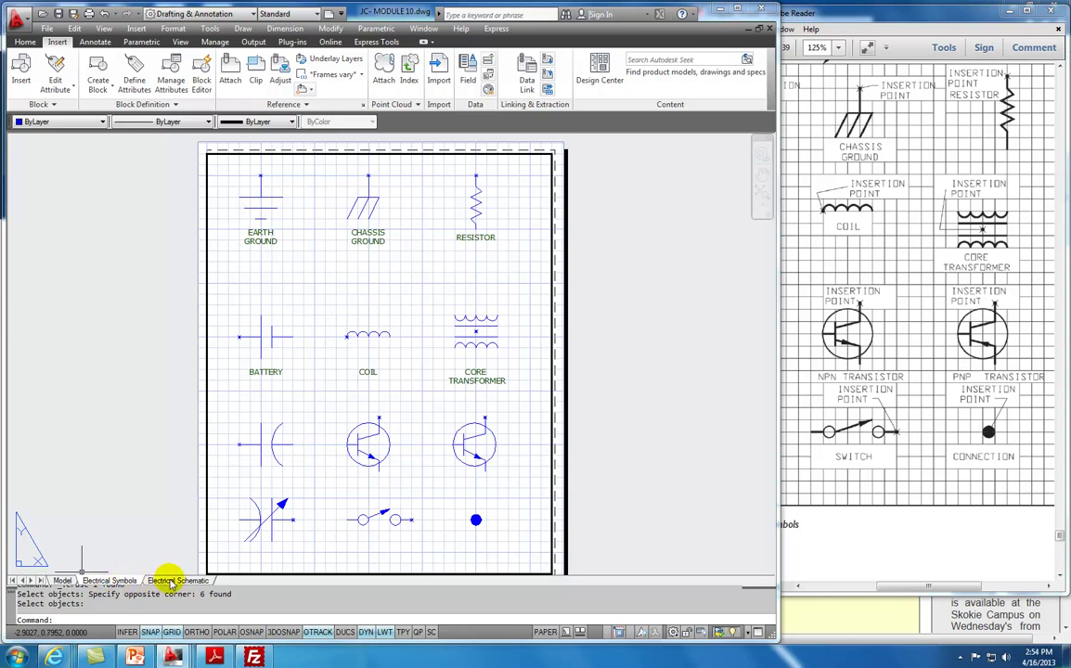
mouse_move(170, 577)
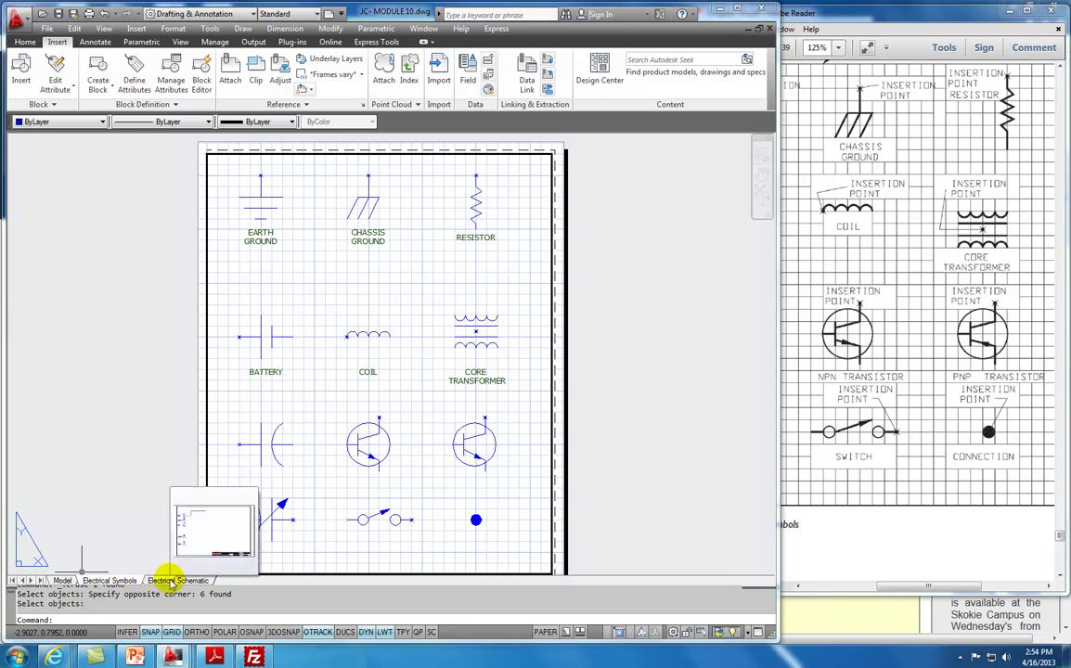
click(170, 579)
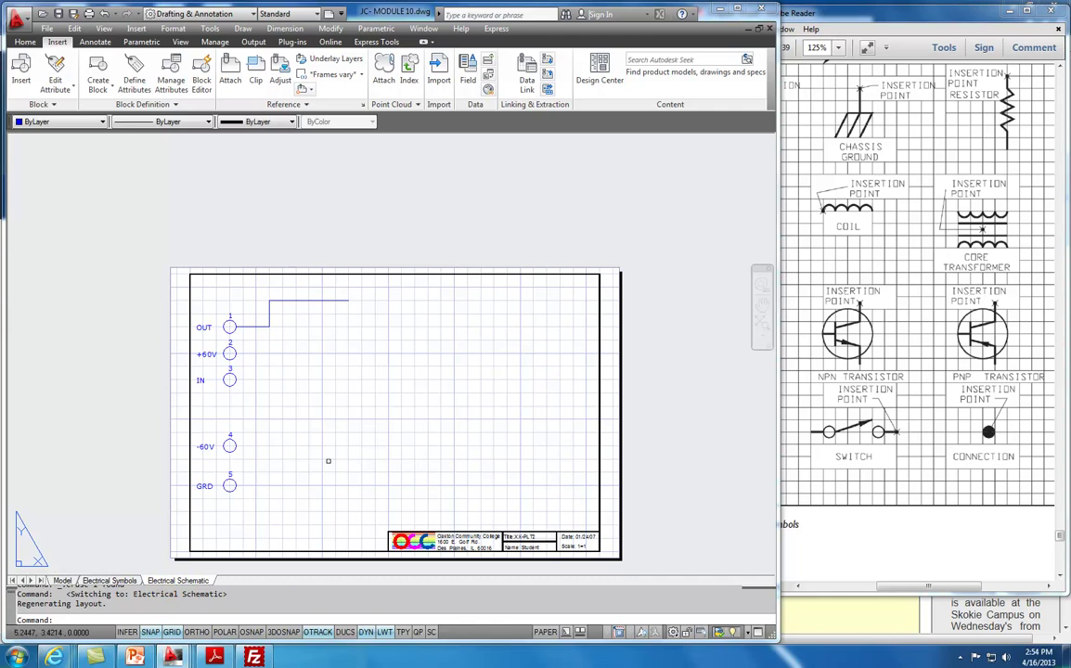
middle_drag(305, 431, 312, 383)
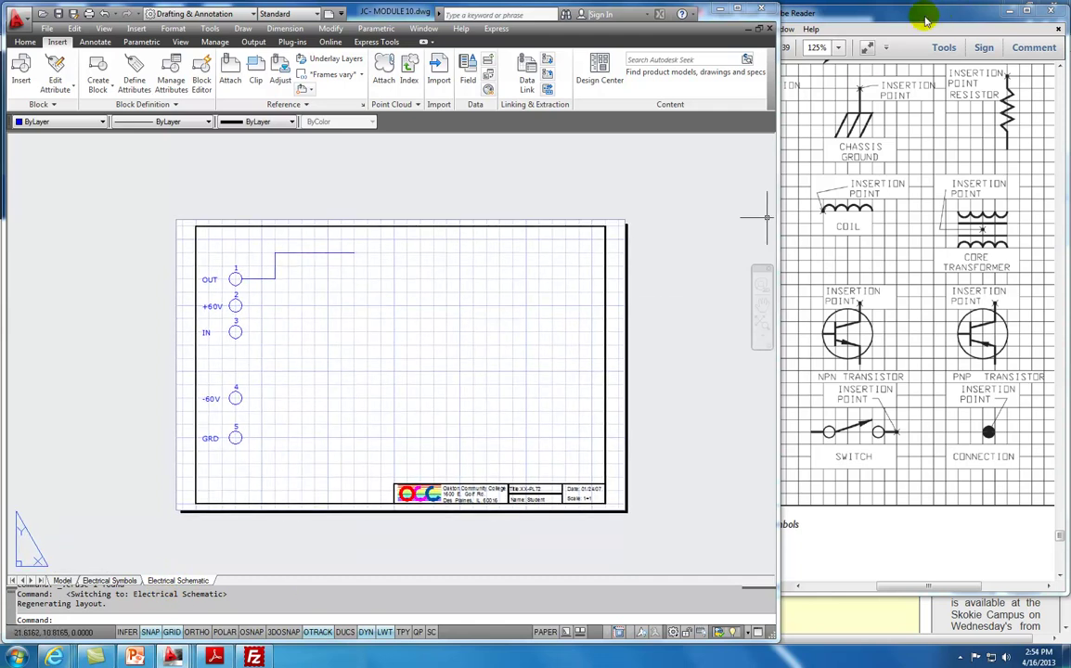
click(832, 13)
View the PDF at 100% and scroll to show all of Figure Ex10-5a, including CAP1 and GRD 2
drag(889, 590, 873, 591)
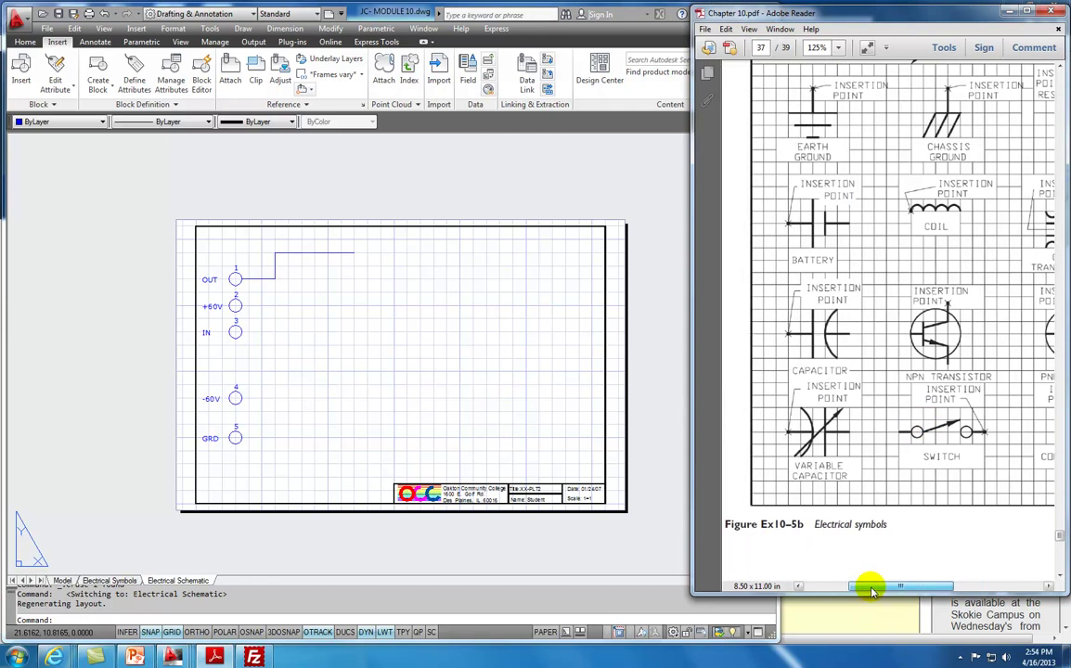
click(838, 47)
click(854, 120)
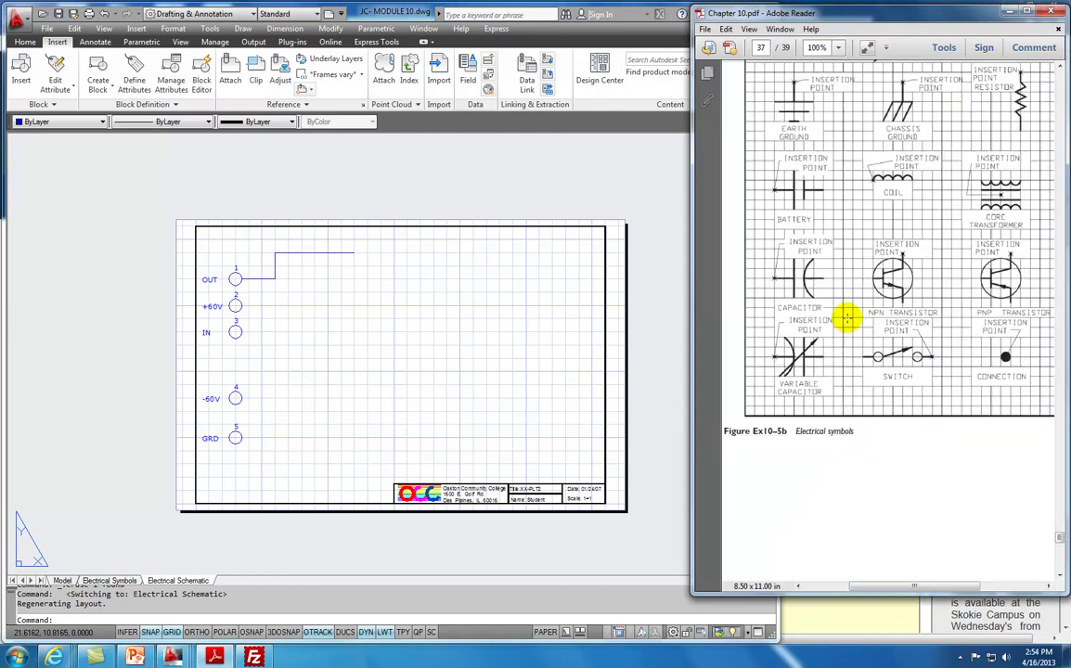
scroll(852, 298, up, 3)
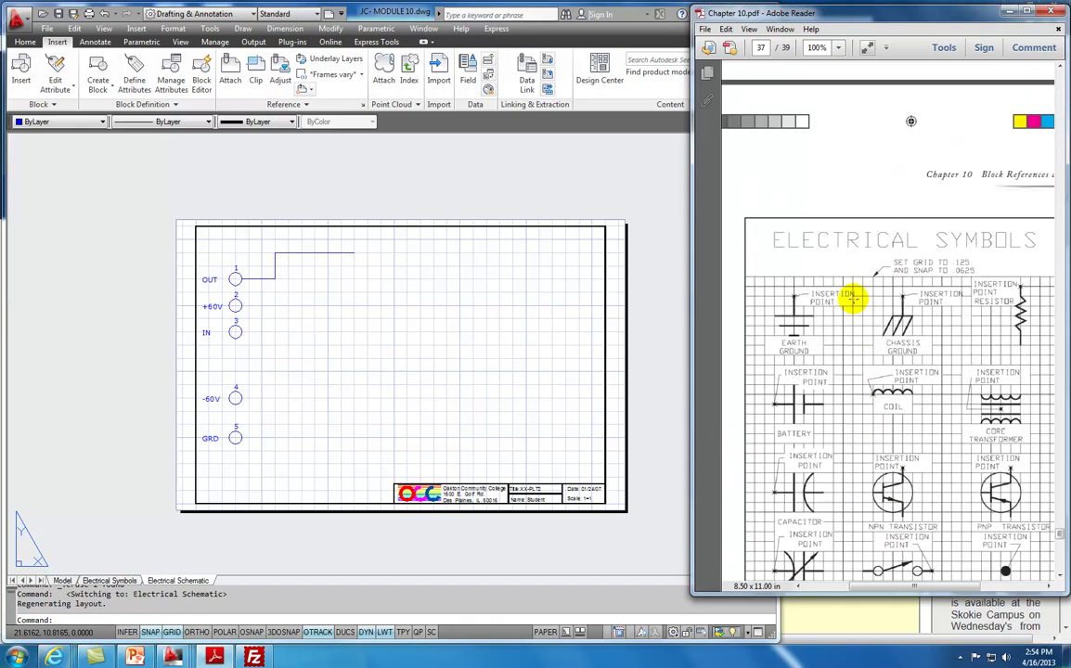
scroll(852, 299, up, 10)
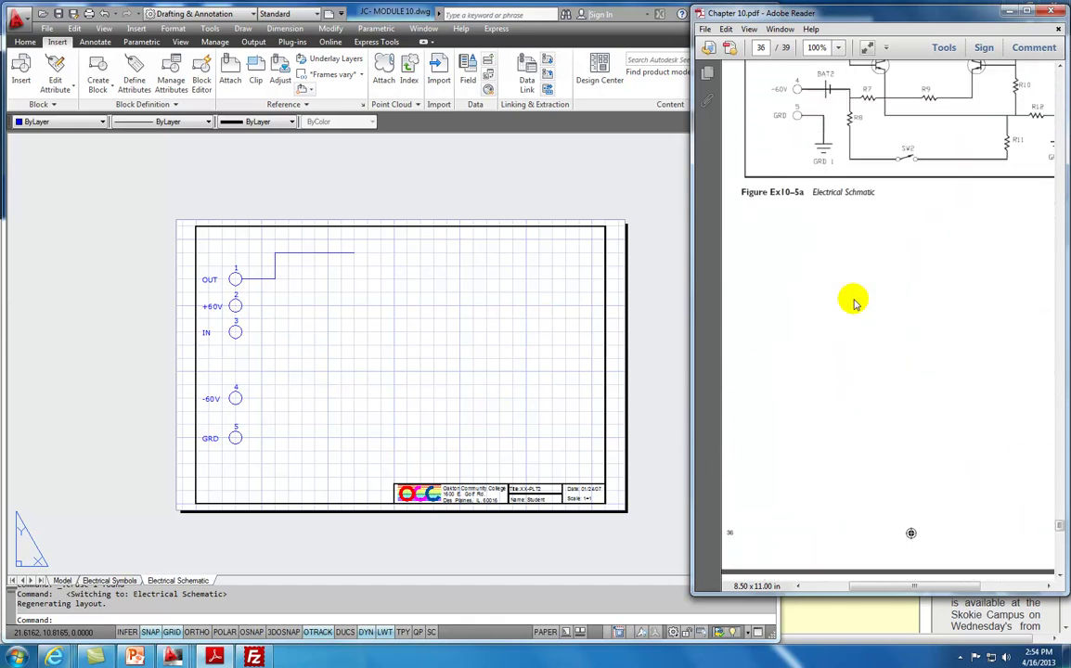
scroll(852, 299, up, 2)
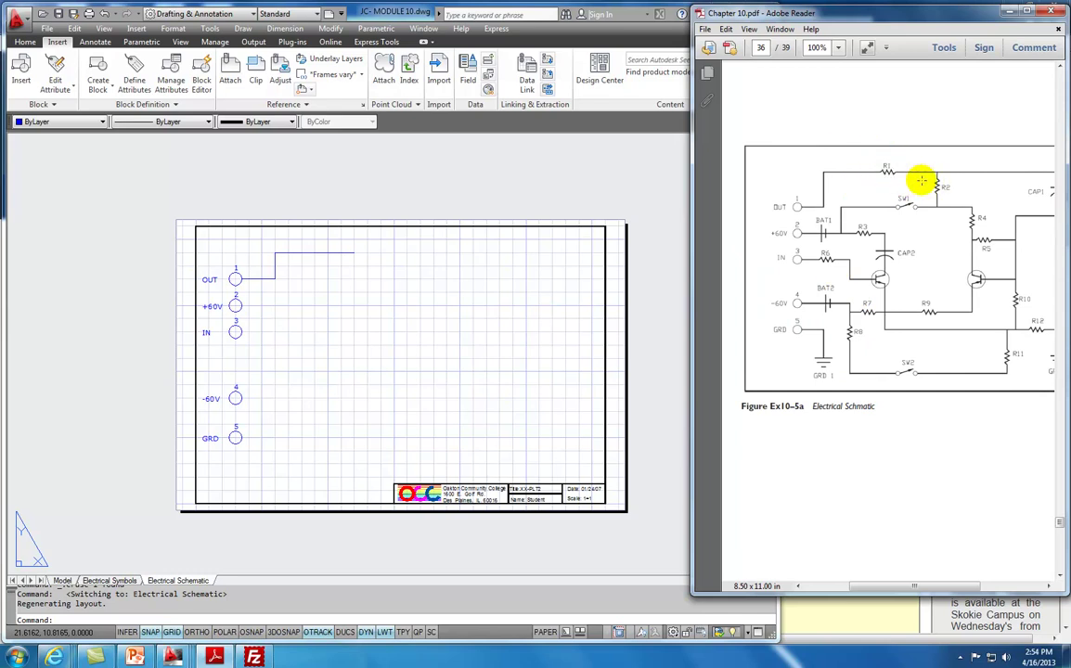
mouse_move(884, 586)
mouse_down()
mouse_move(909, 589)
mouse_move(894, 590)
mouse_up()
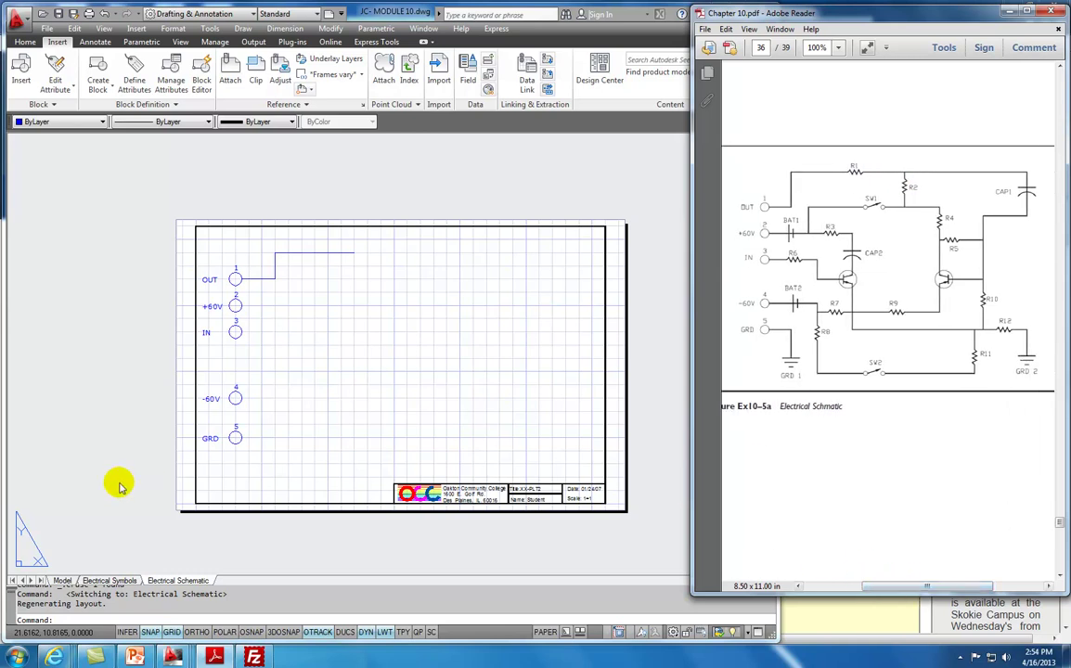
Switch to XX- MODULE 10 - INSTRUCTOR.dwg, show its Electrical Schematic layout and regenerate
click(416, 20)
click(425, 29)
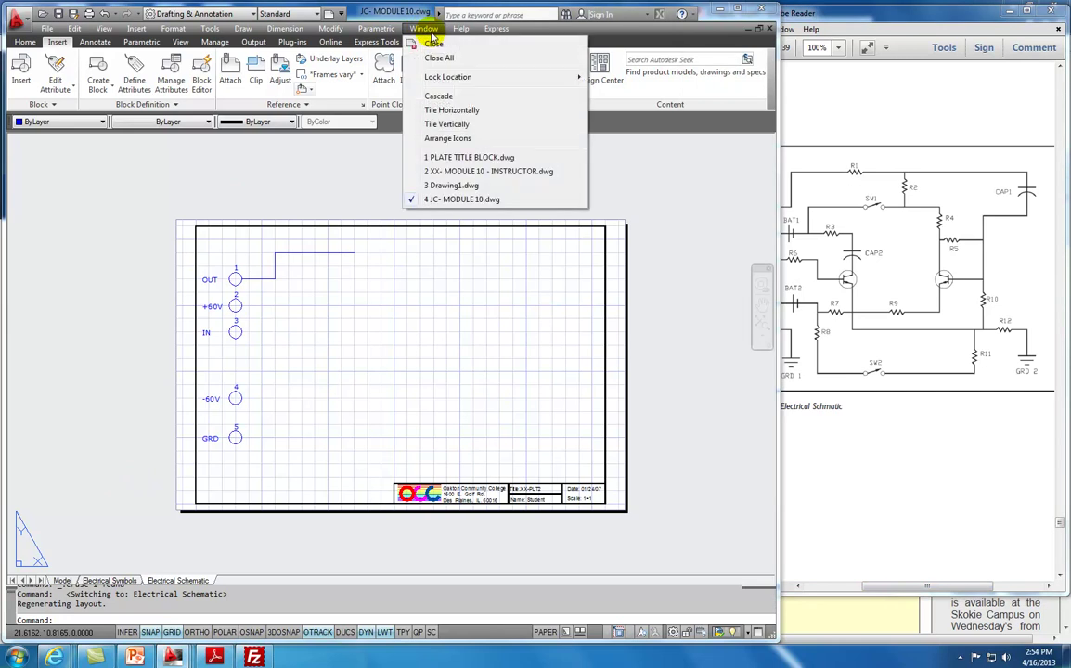
click(444, 173)
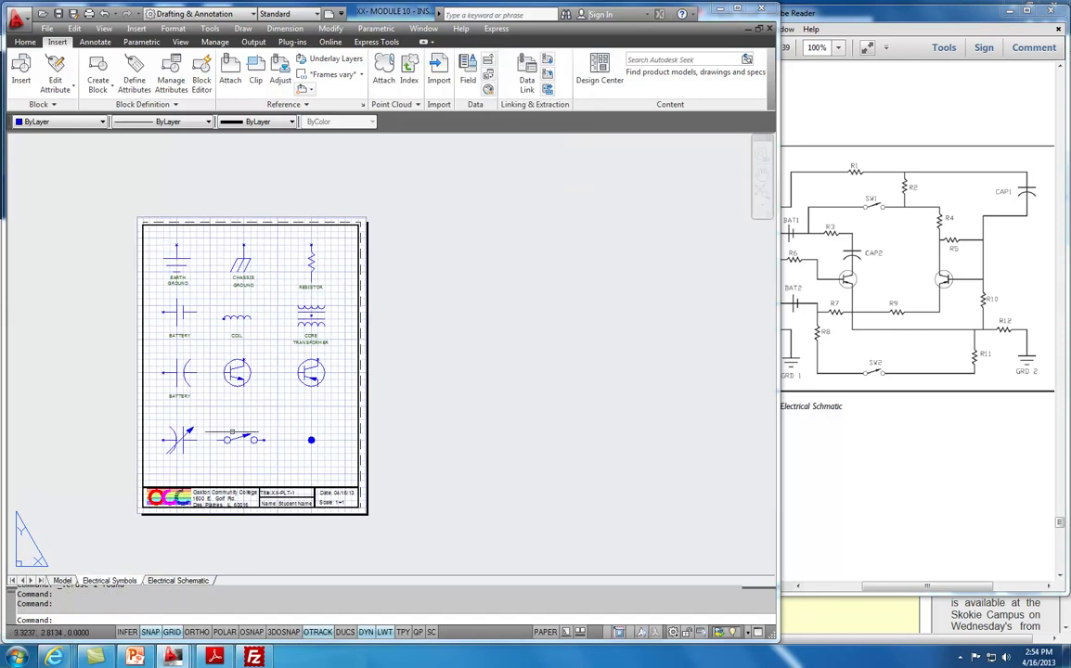
click(173, 582)
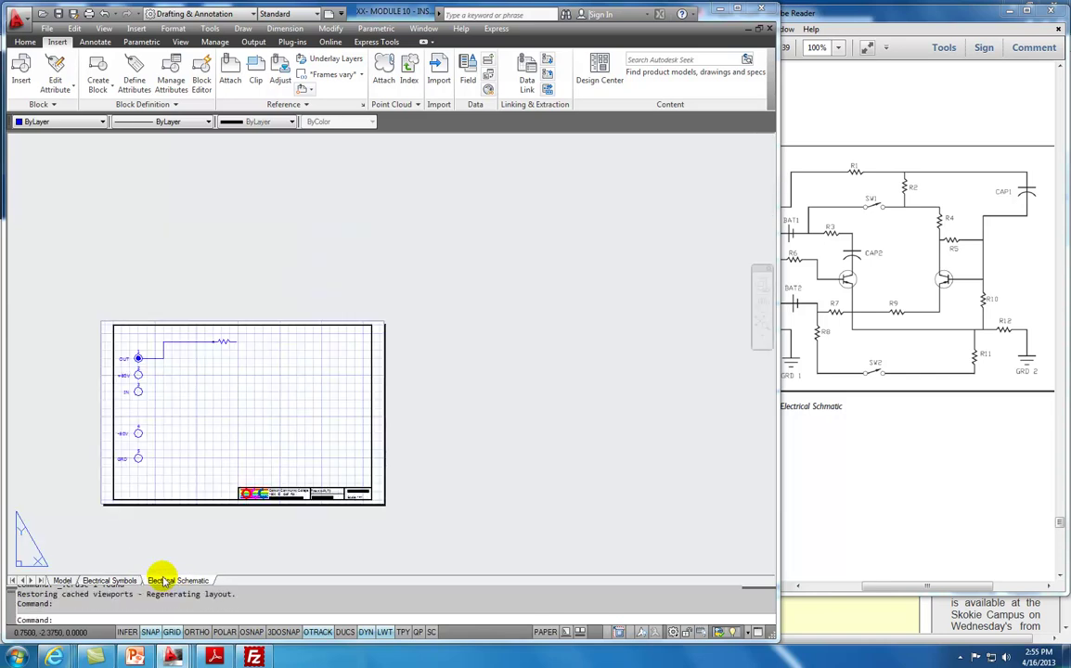
scroll(135, 362, up, 5)
scroll(244, 287, down, 2)
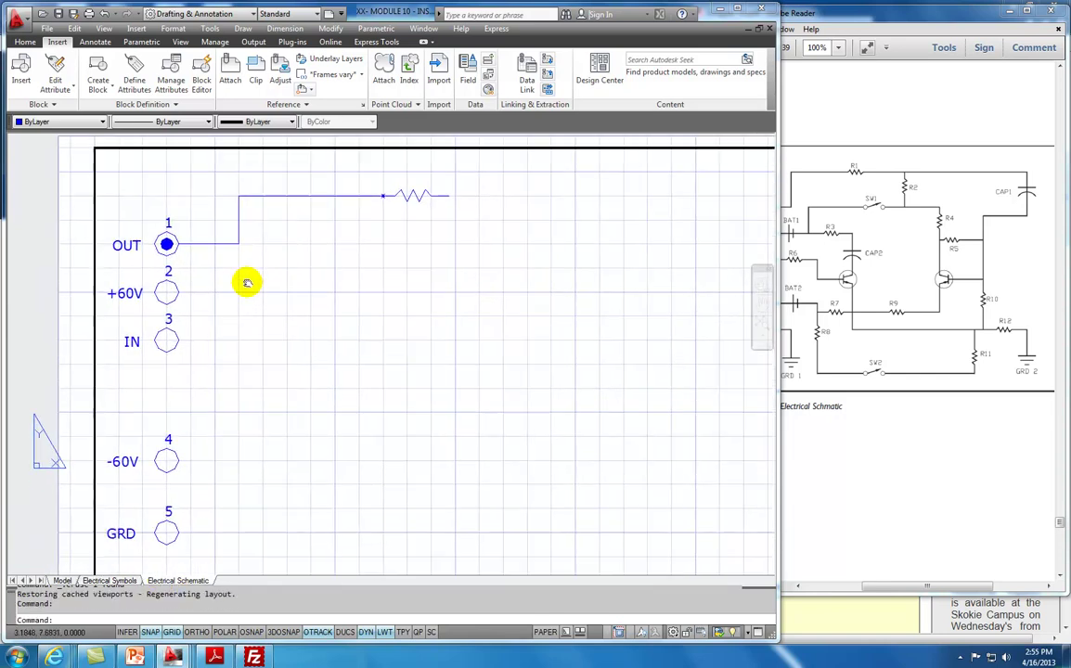
scroll(244, 287, down, 3)
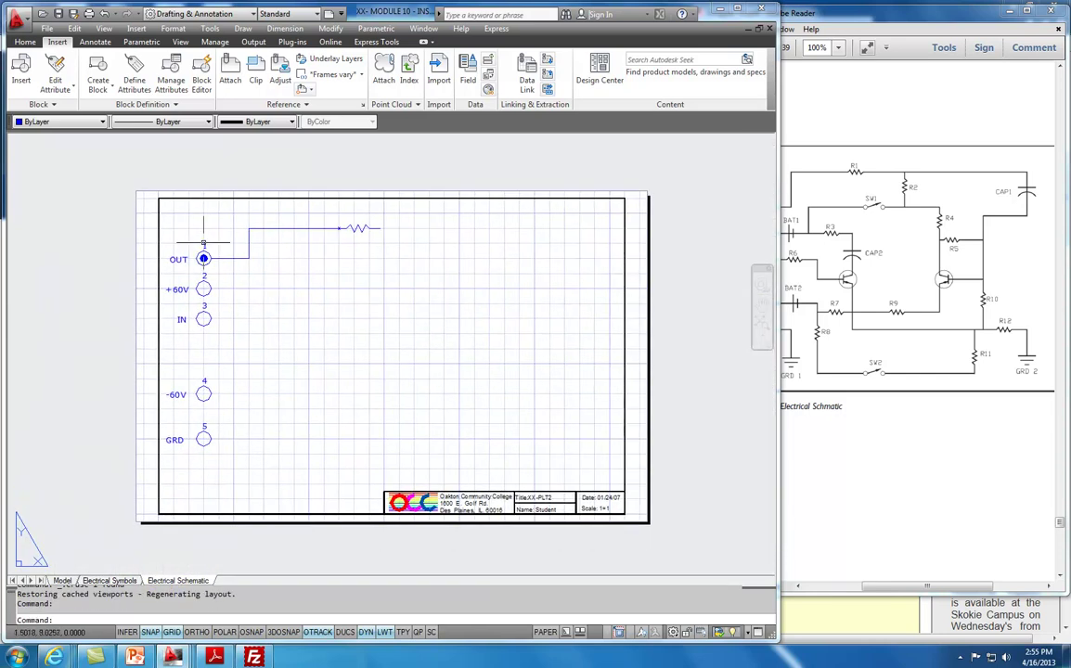
click(104, 28)
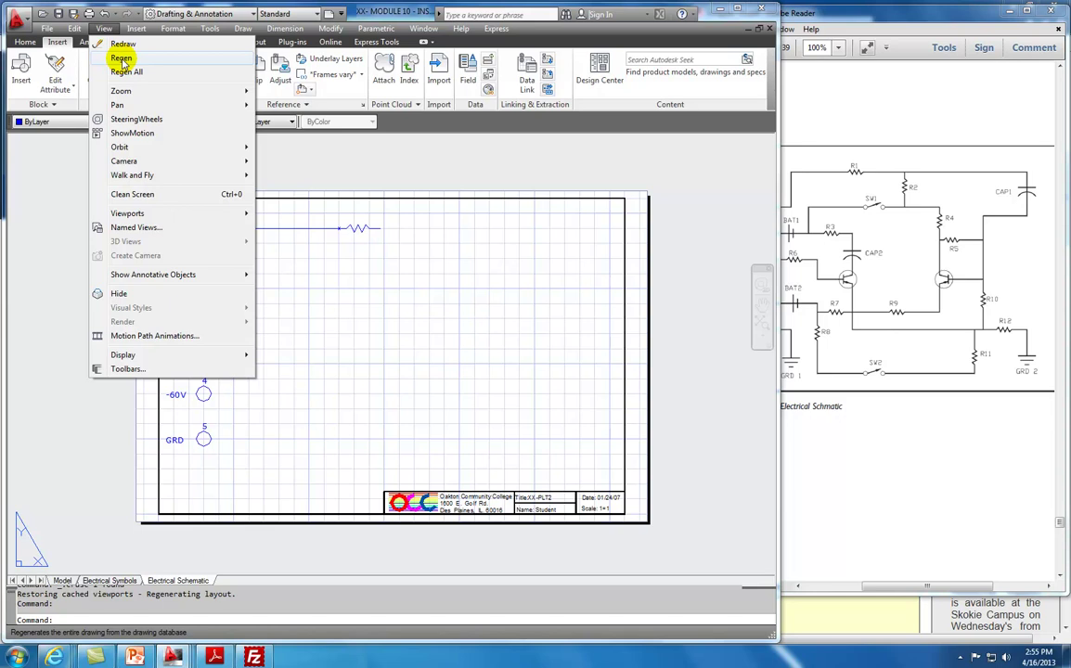
click(122, 60)
Erase the filled dot in the OUT terminal and the resistor symbol on the OUT wire
scroll(258, 283, up, 2)
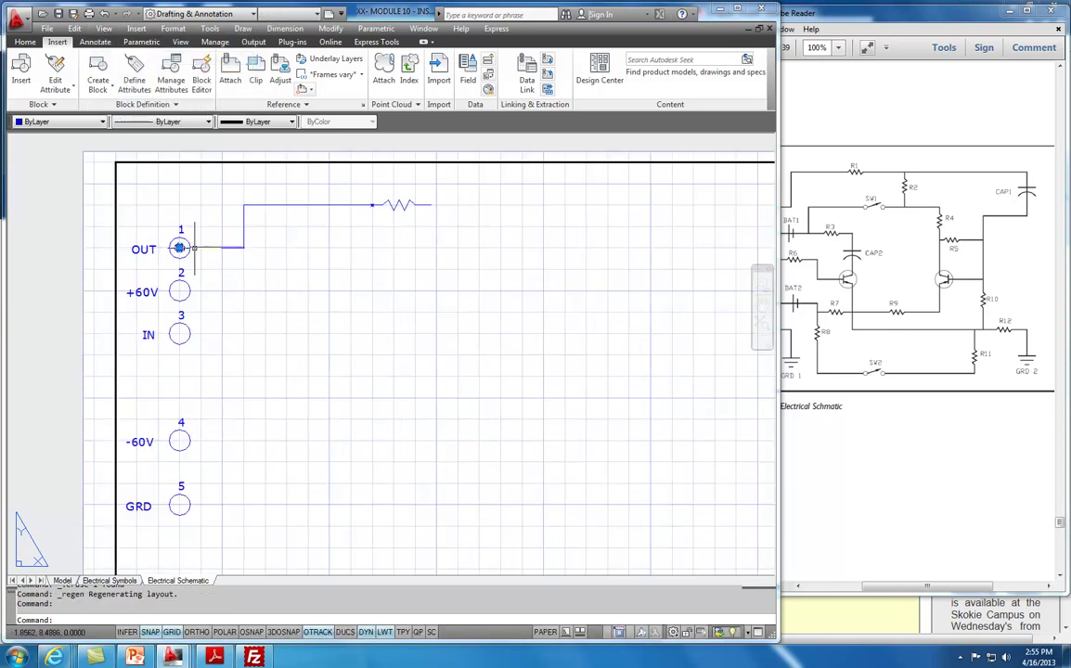
key(Delete)
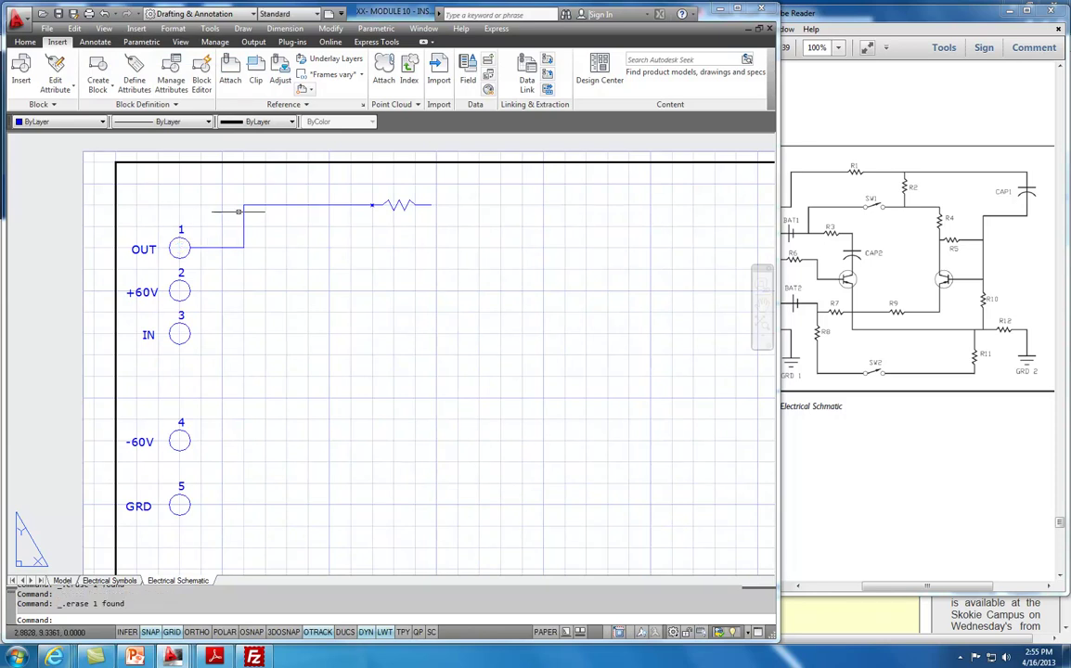
click(444, 202)
click(406, 211)
key(Delete)
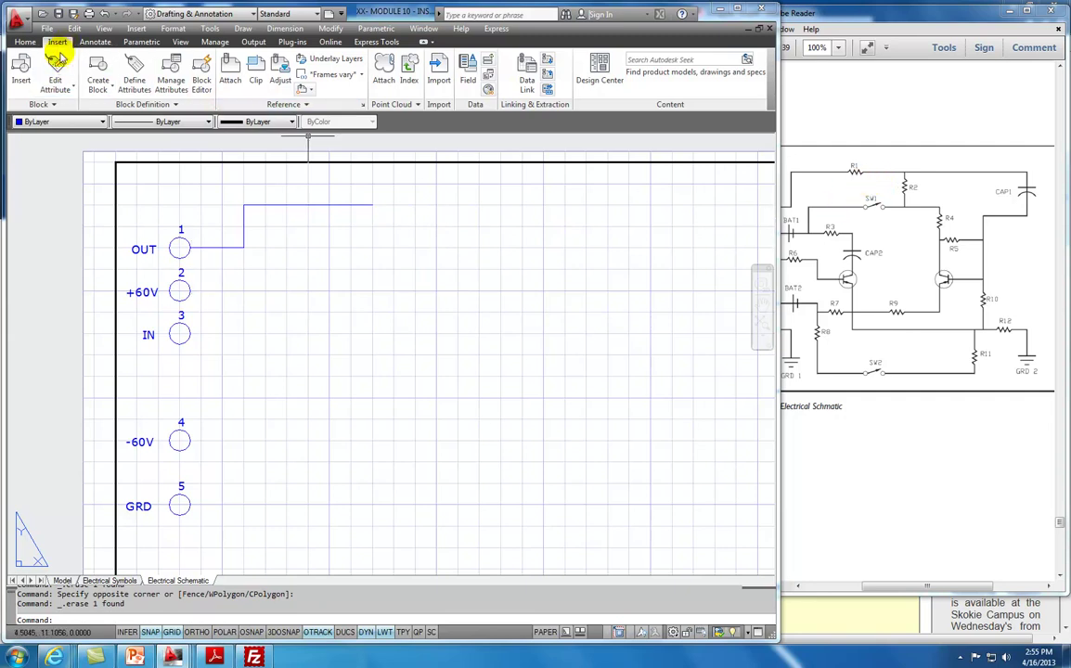
Insert the RESISTOR block at the right end of the OUT wire with 0° rotation
click(20, 69)
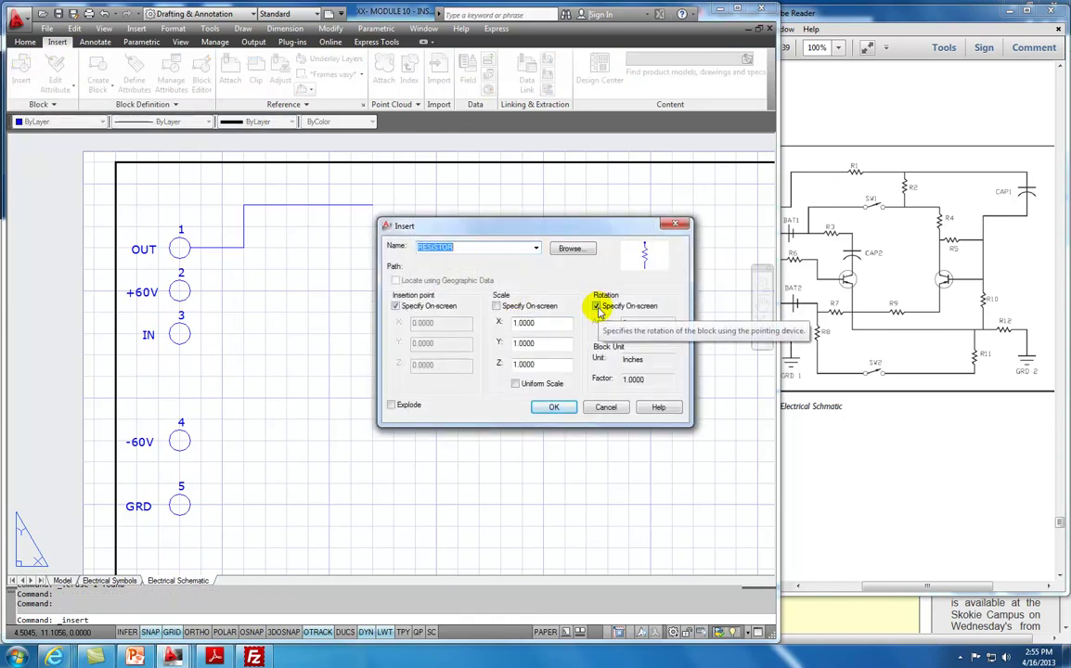
click(556, 408)
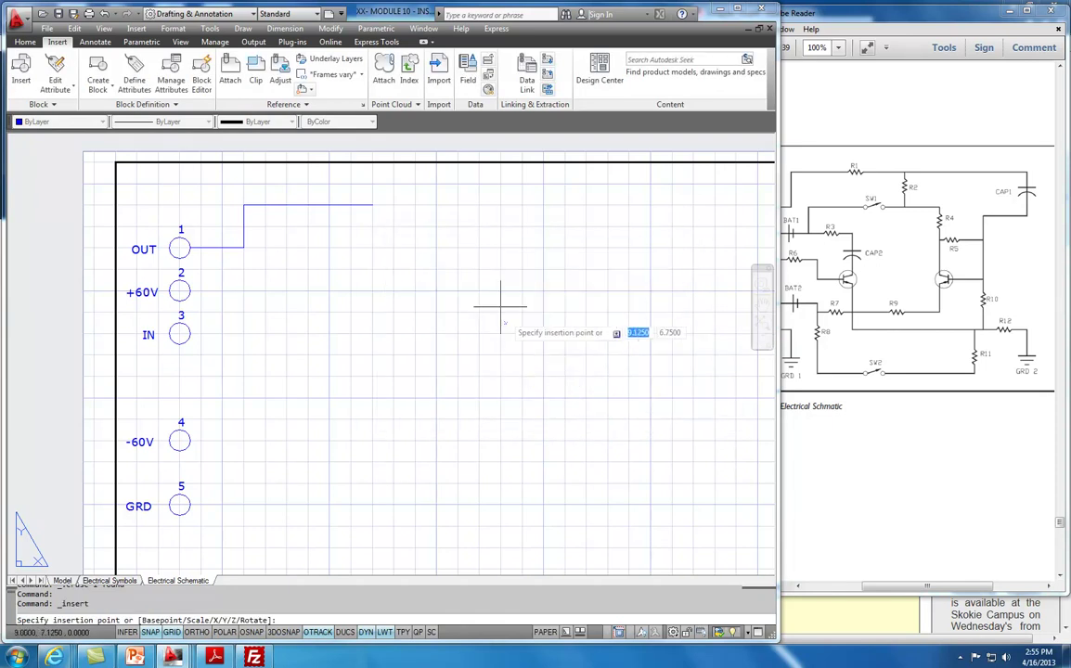
click(372, 204)
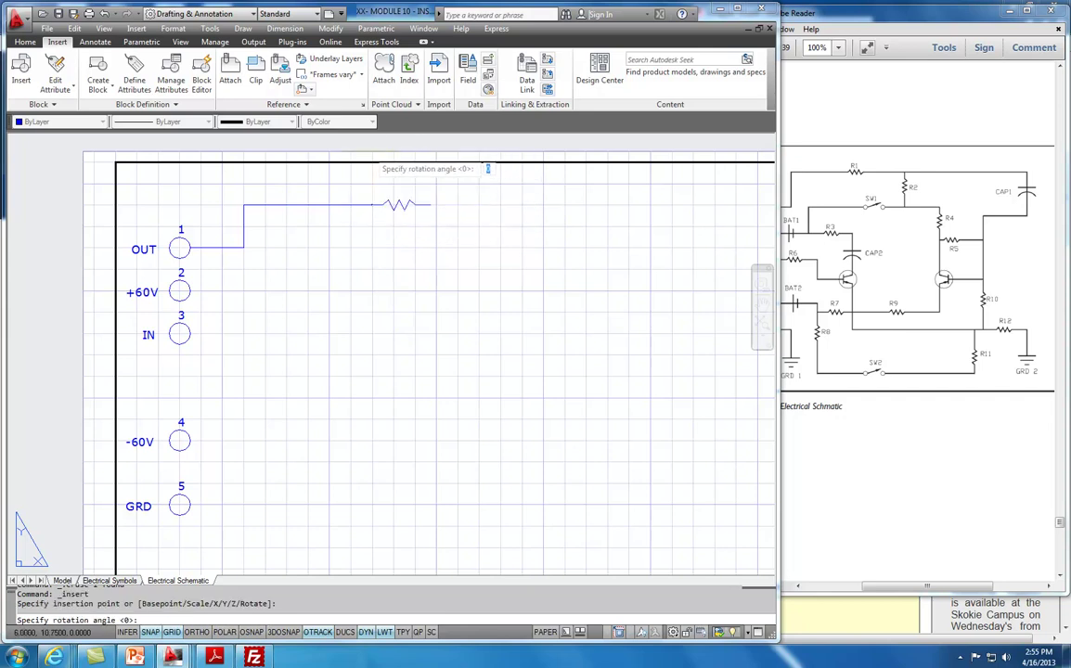
click(372, 161)
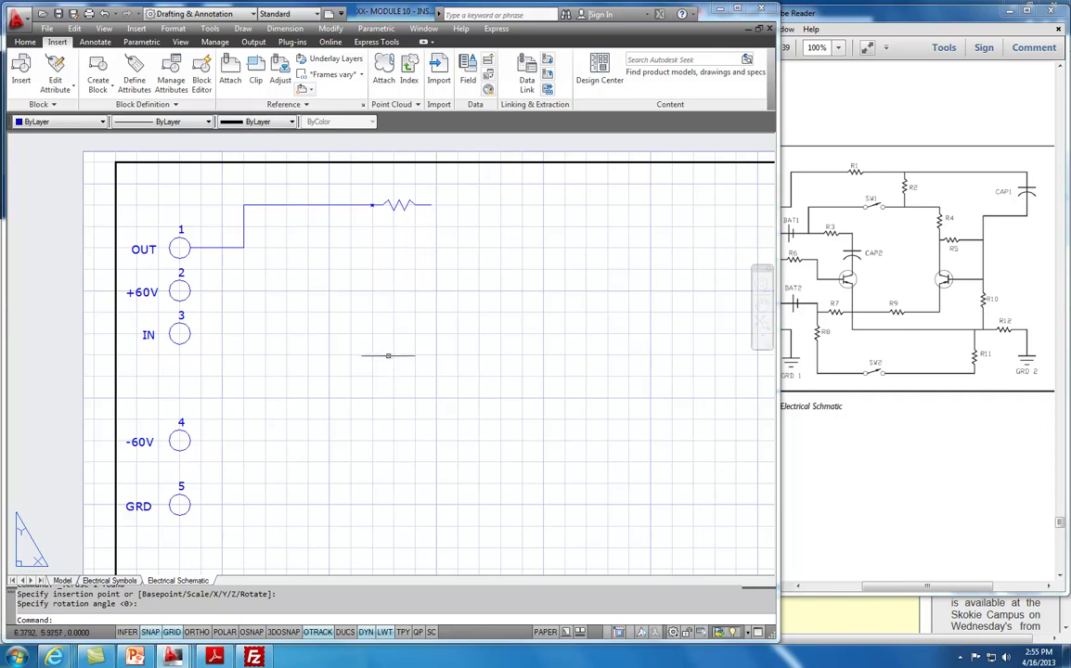
click(24, 42)
click(20, 72)
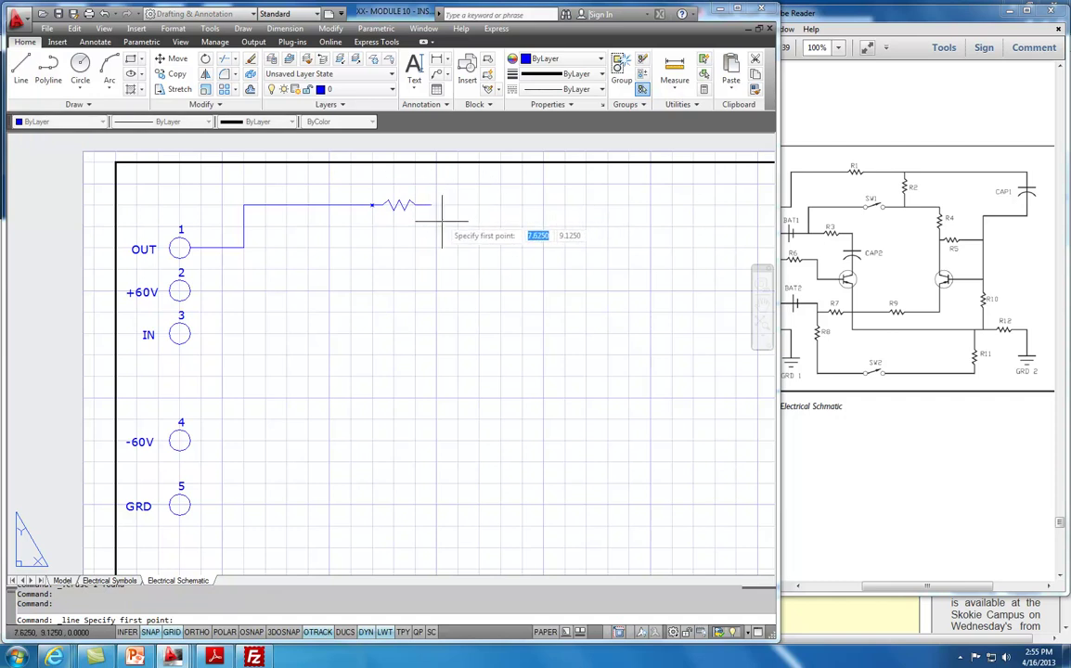
Draw a wire from the resistor's right end across to the right, then a short drop downward
scroll(437, 215, up, 2)
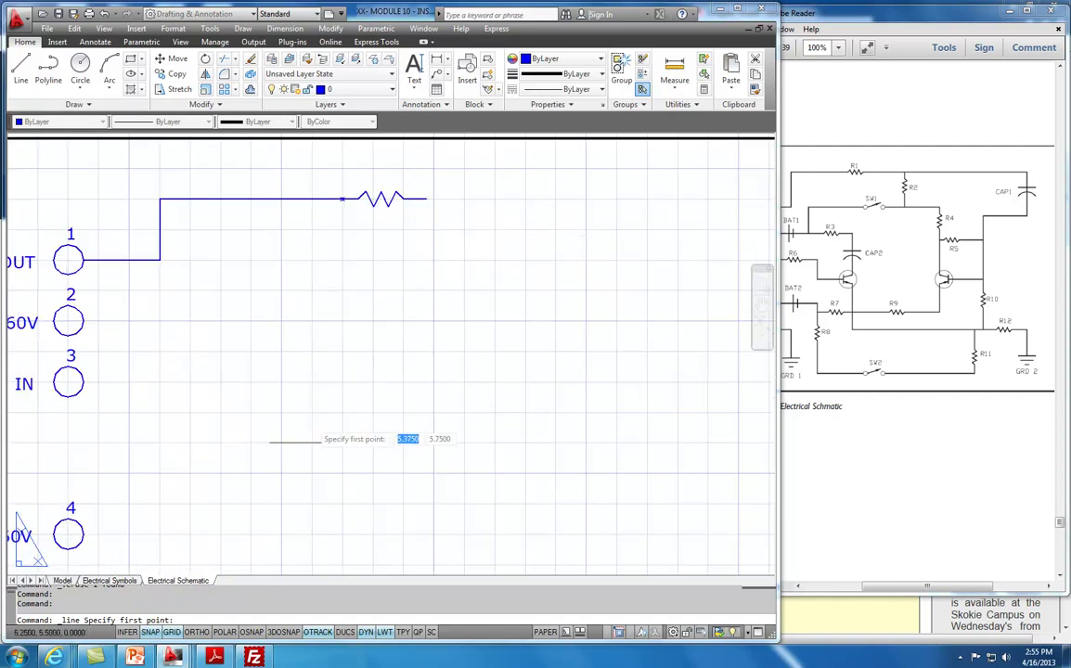
click(427, 198)
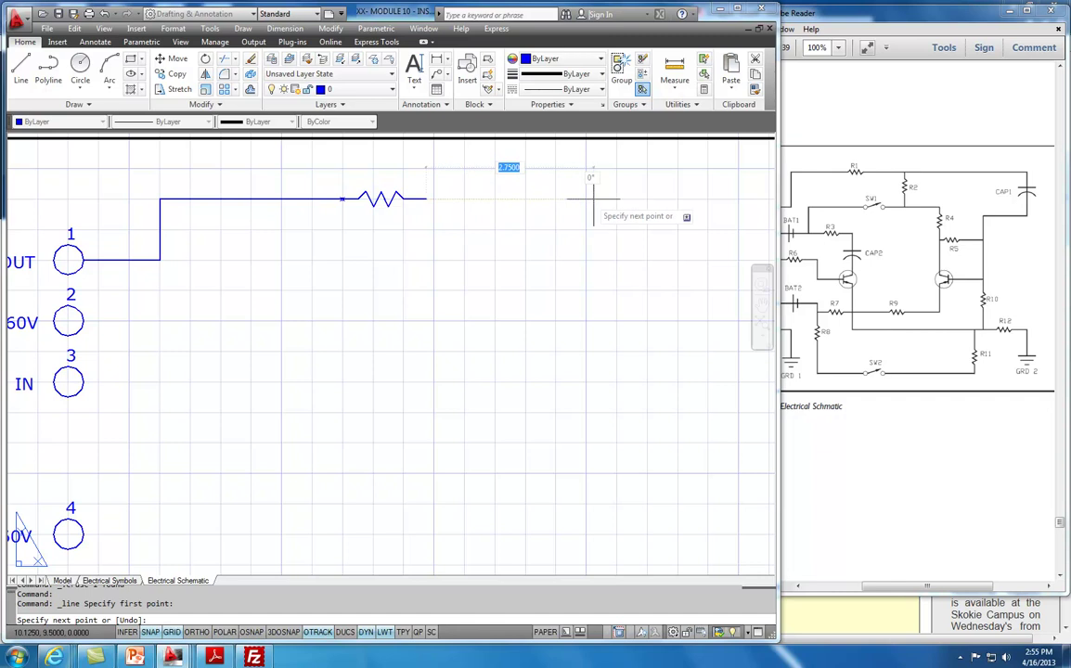
scroll(584, 198, down, 3)
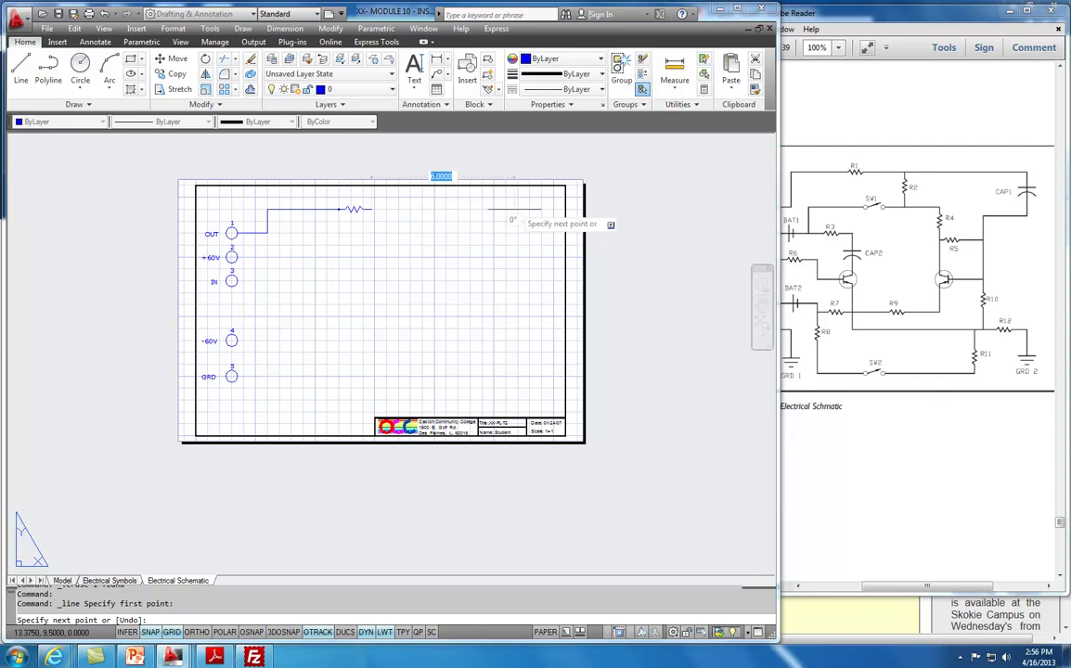
click(515, 210)
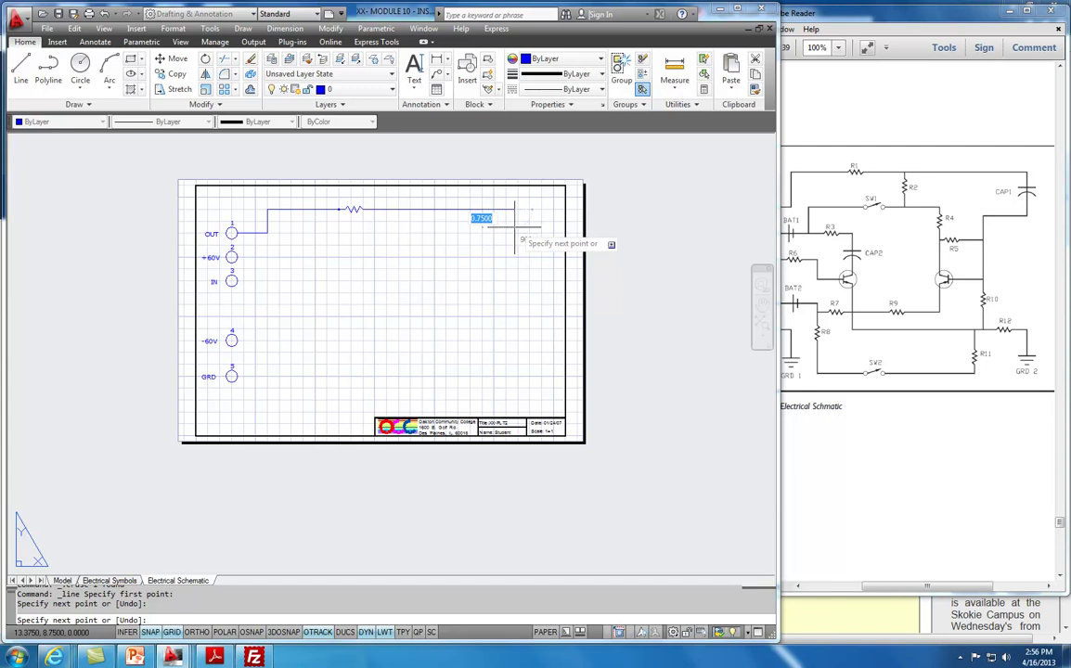
click(515, 228)
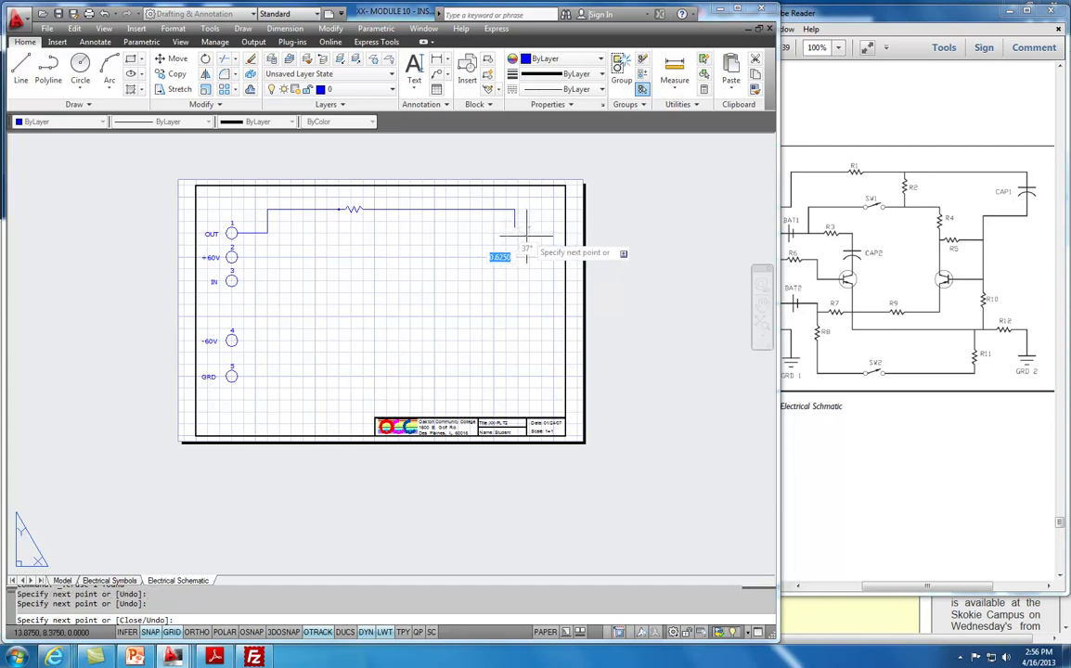
key(Escape)
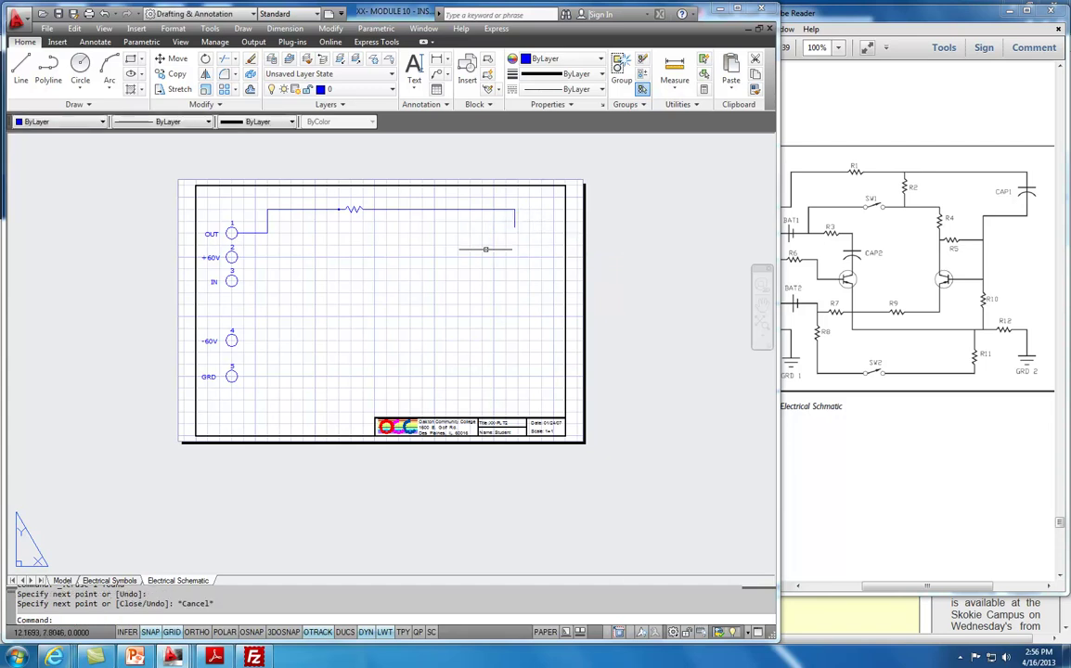
click(56, 41)
Insert the CAPACITOR block unrotated at the bottom of the wire's downward drop
click(19, 78)
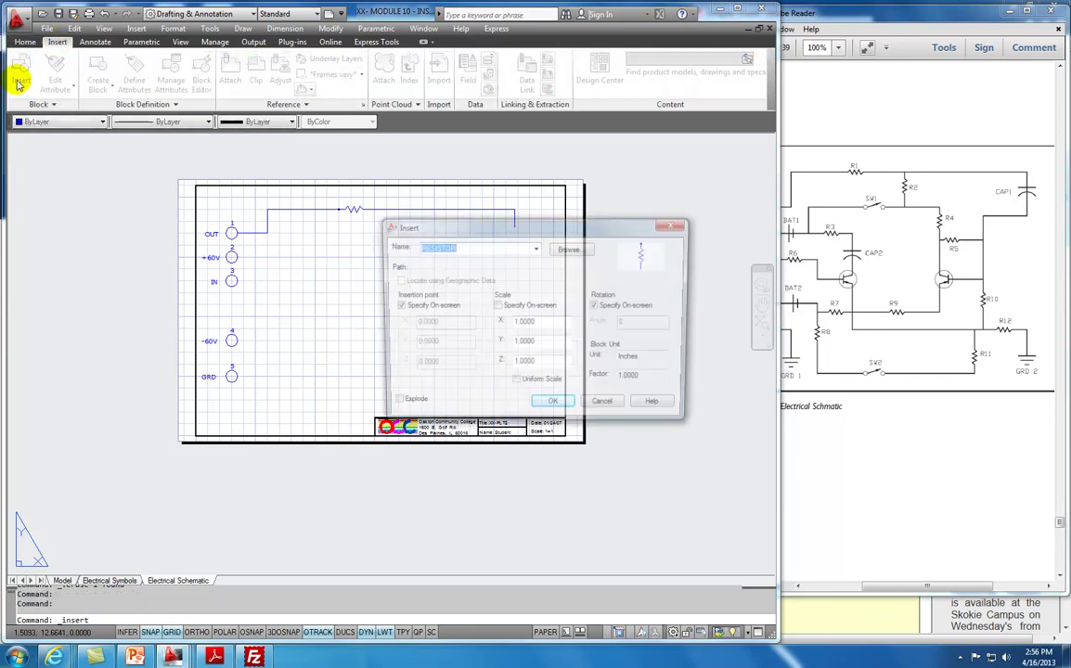
click(535, 247)
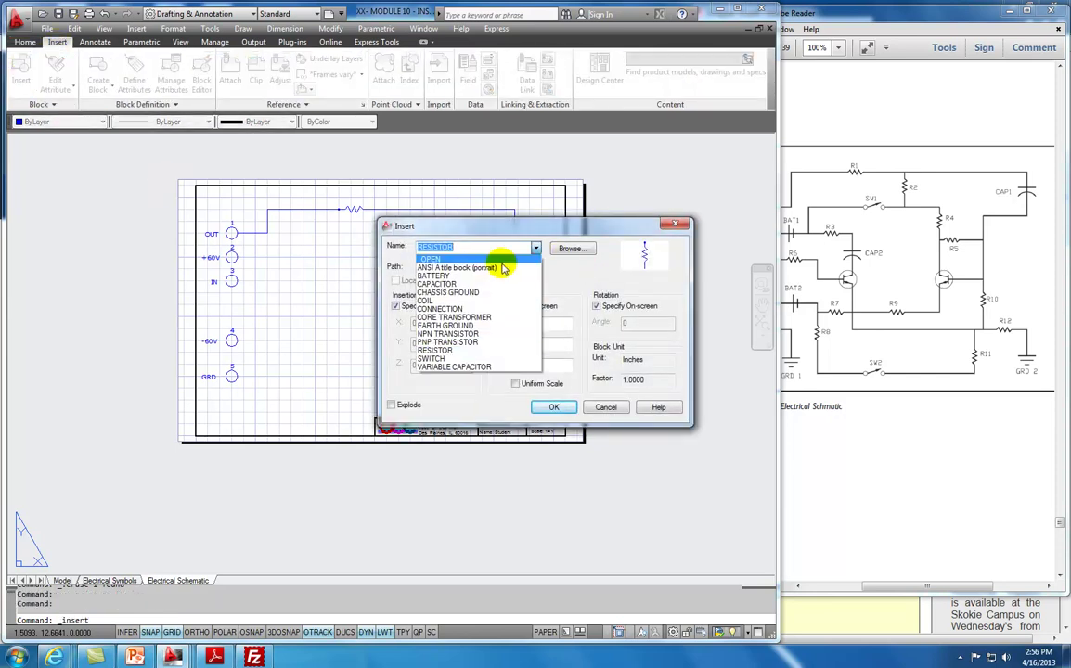
click(442, 285)
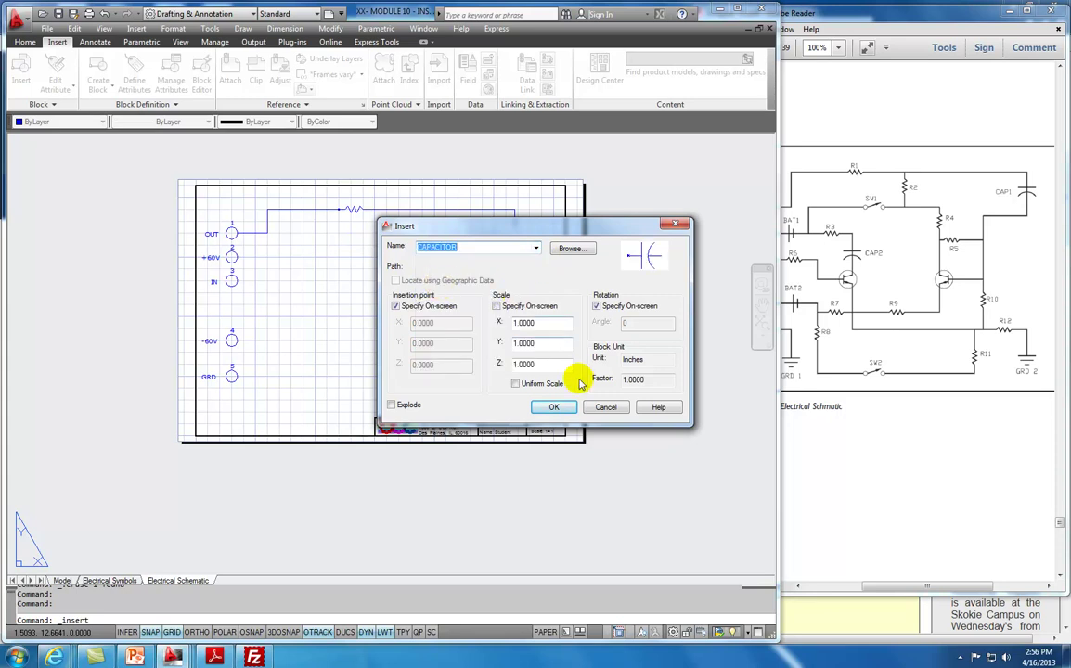
click(554, 408)
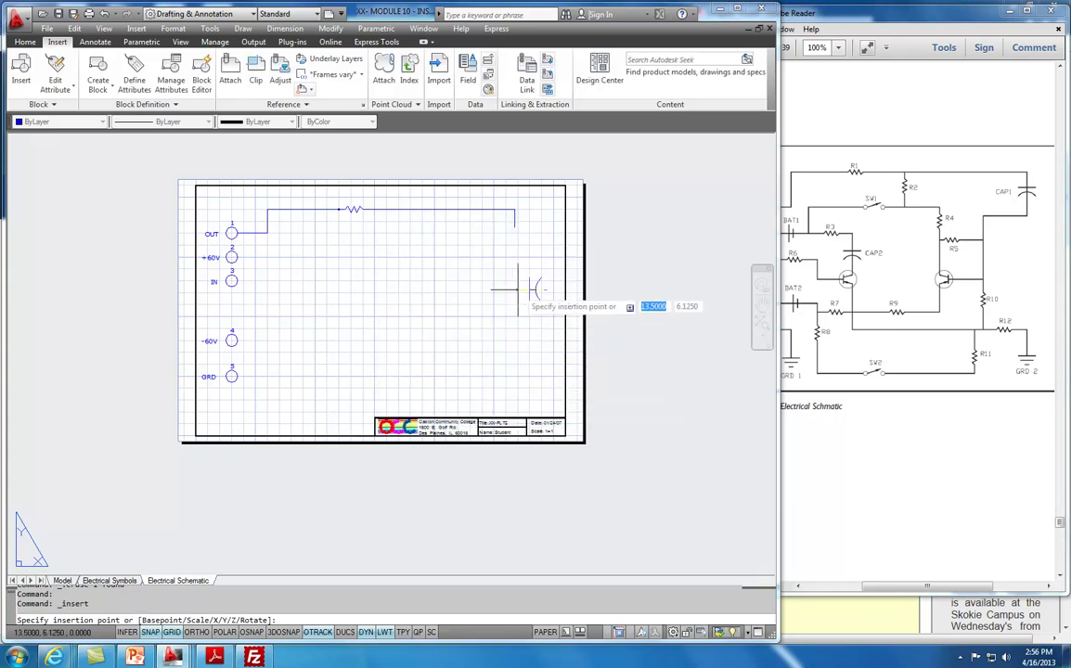
scroll(518, 229, up, 7)
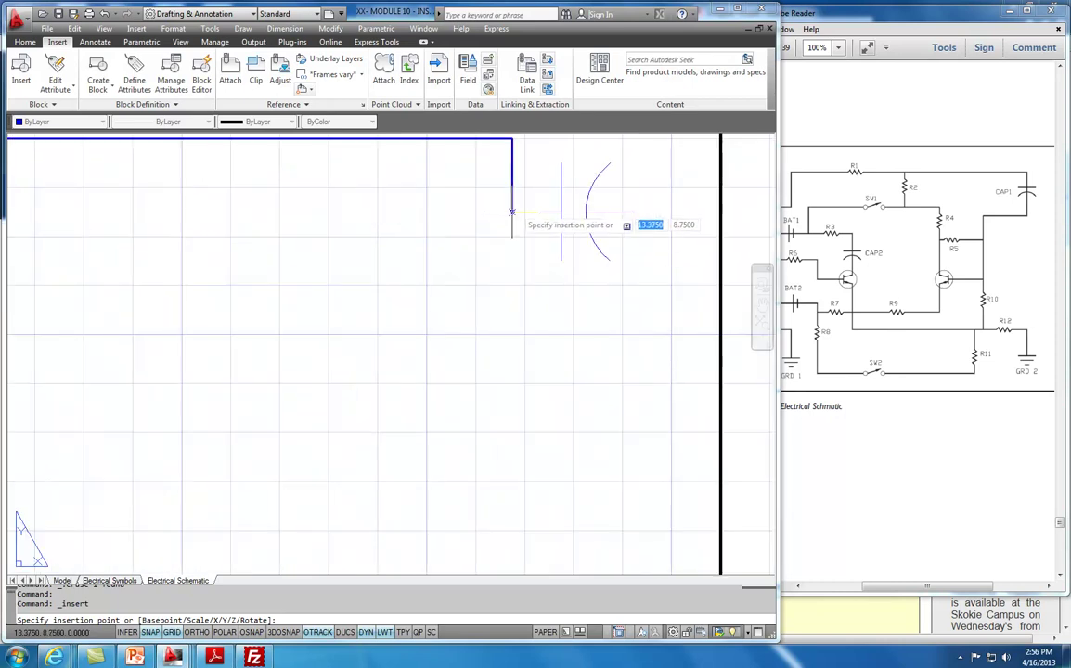
click(511, 212)
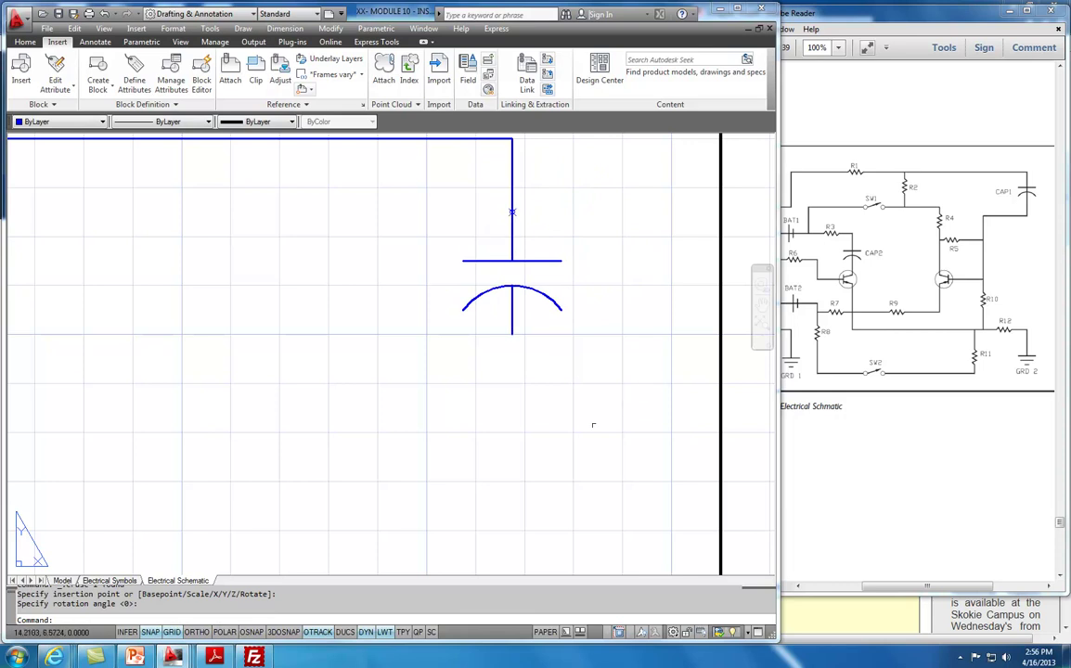
scroll(581, 432, down, 5)
middle_drag(367, 429, 456, 318)
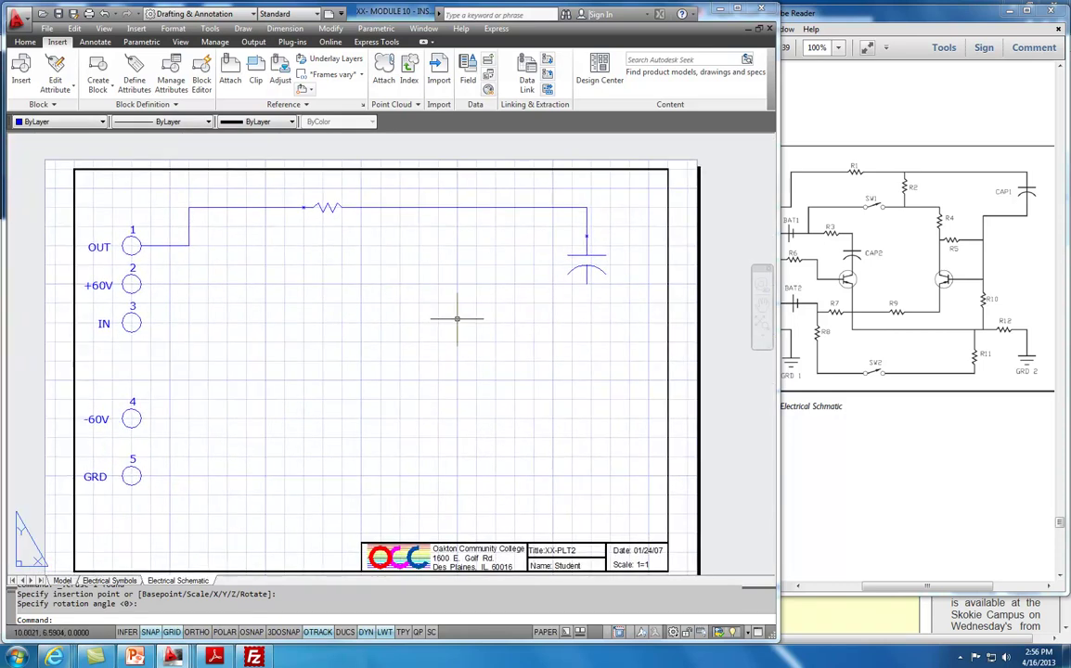